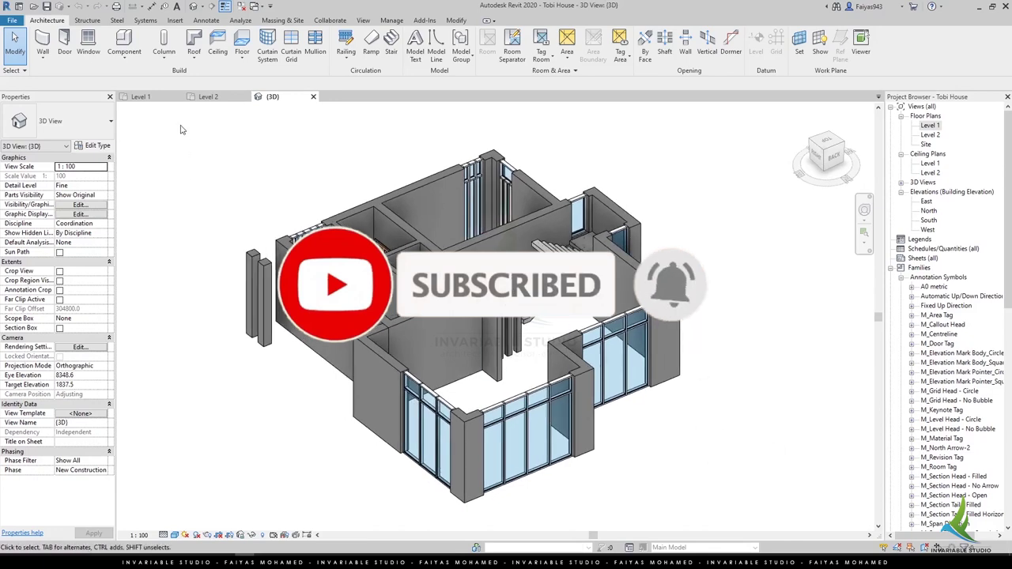
Open the Level 1 floor plan and start an architectural floor.
click(143, 96)
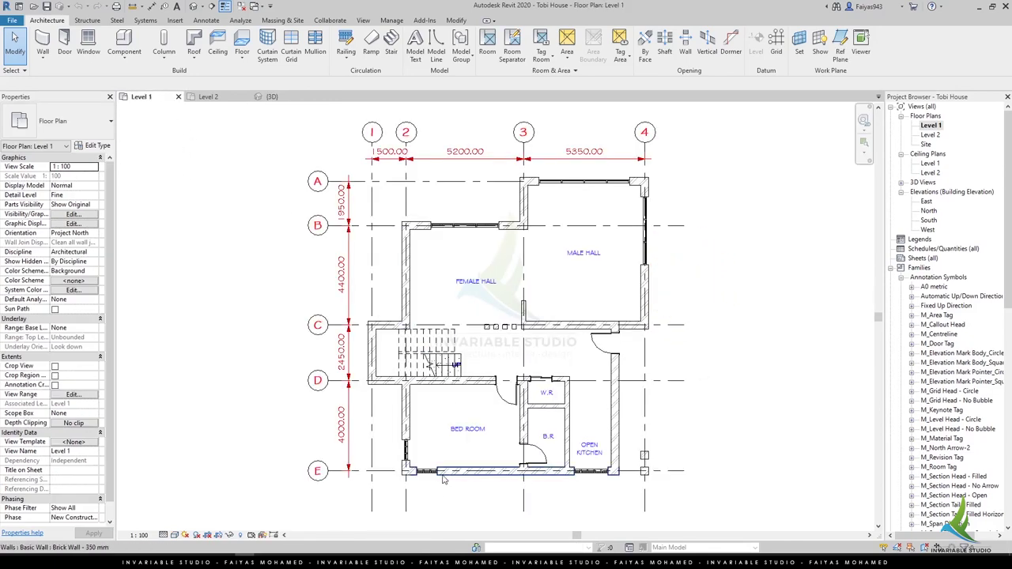
click(246, 58)
click(269, 76)
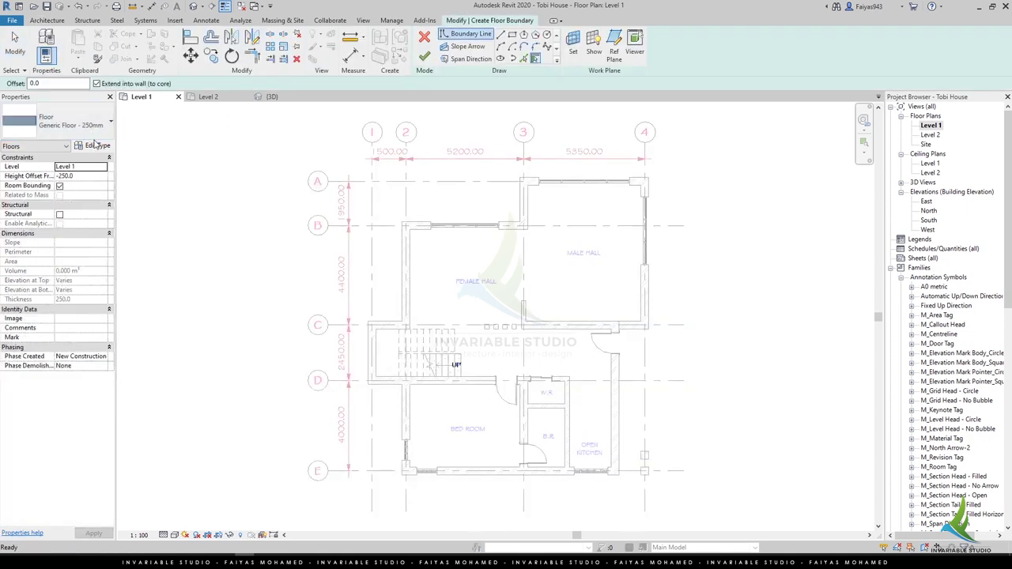
Choose Generic Floor - 250mm and open its type properties to duplicate it.
click(87, 124)
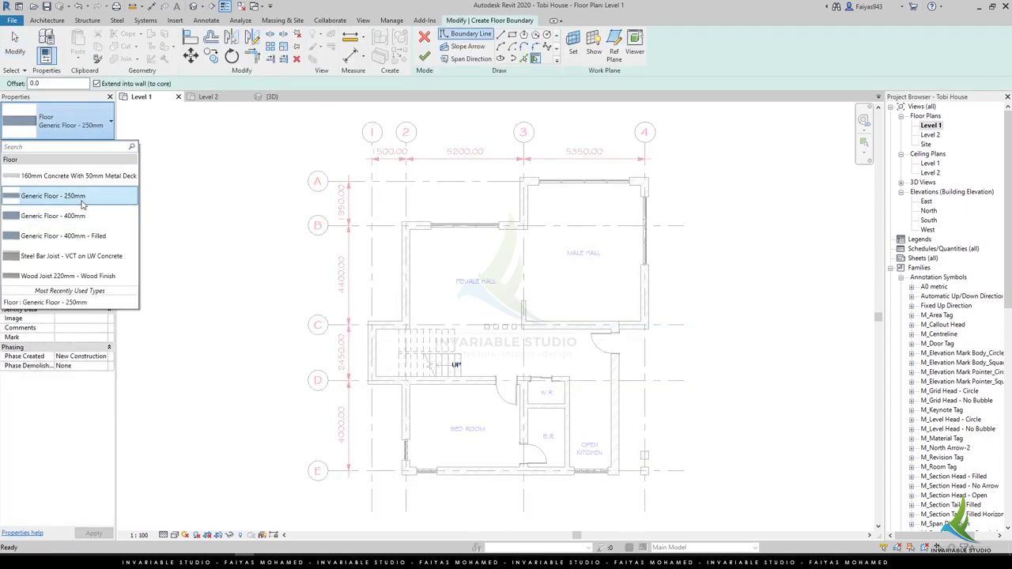
click(81, 201)
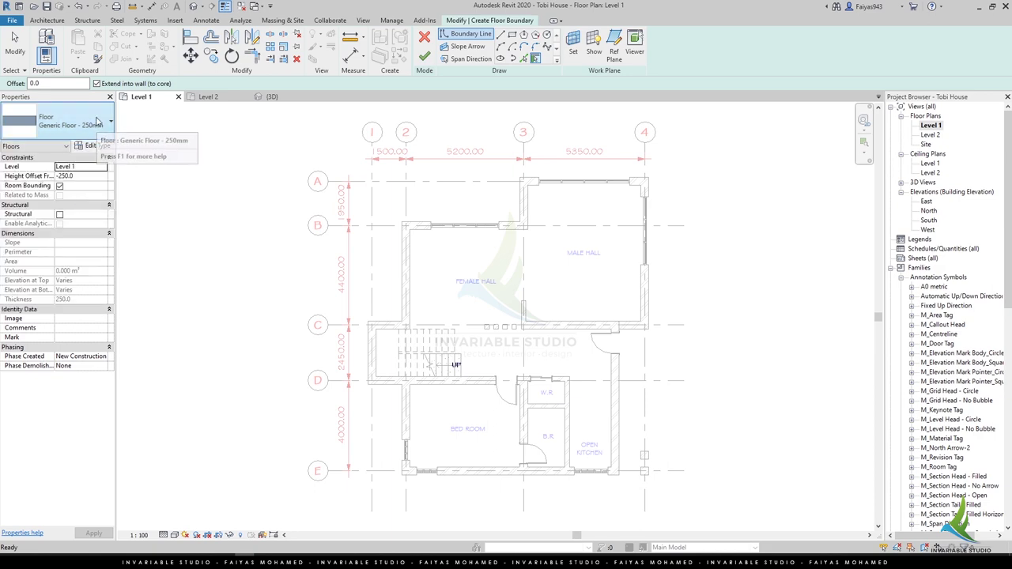
click(93, 146)
Duplicate the floor type and name it Generic Floor - 350mm.
click(912, 142)
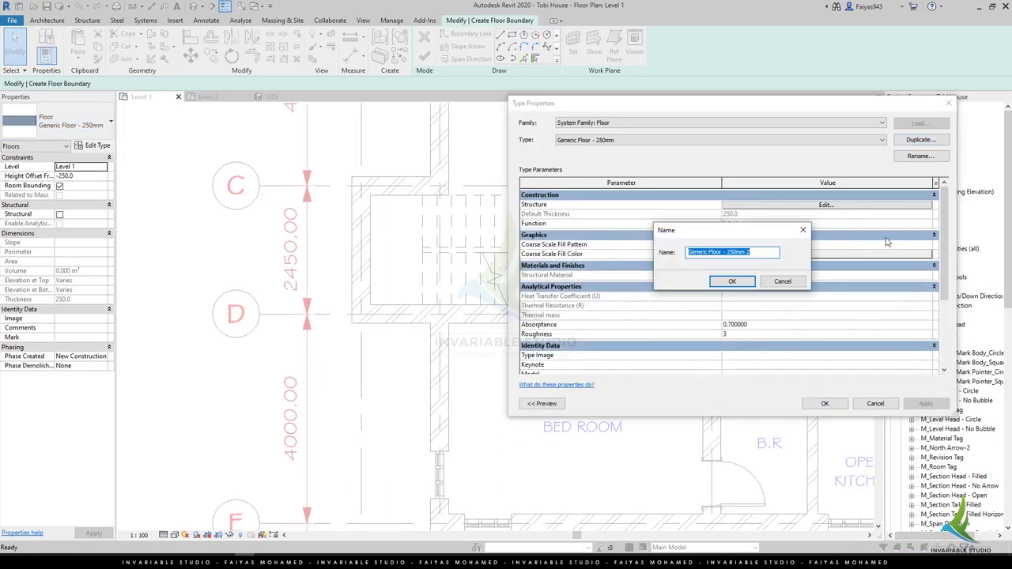
key(shift+Left)
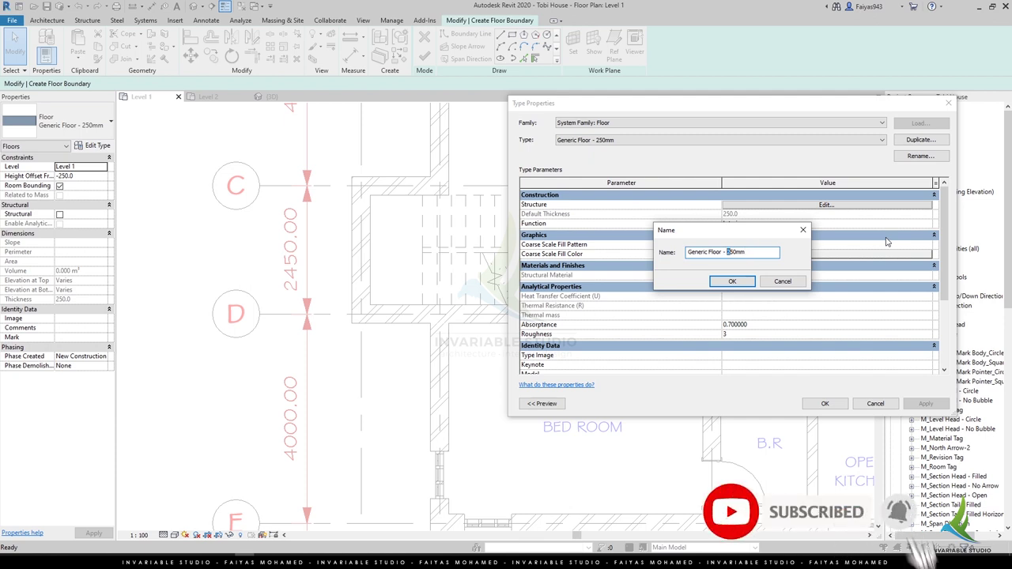
text(3)
key(Return)
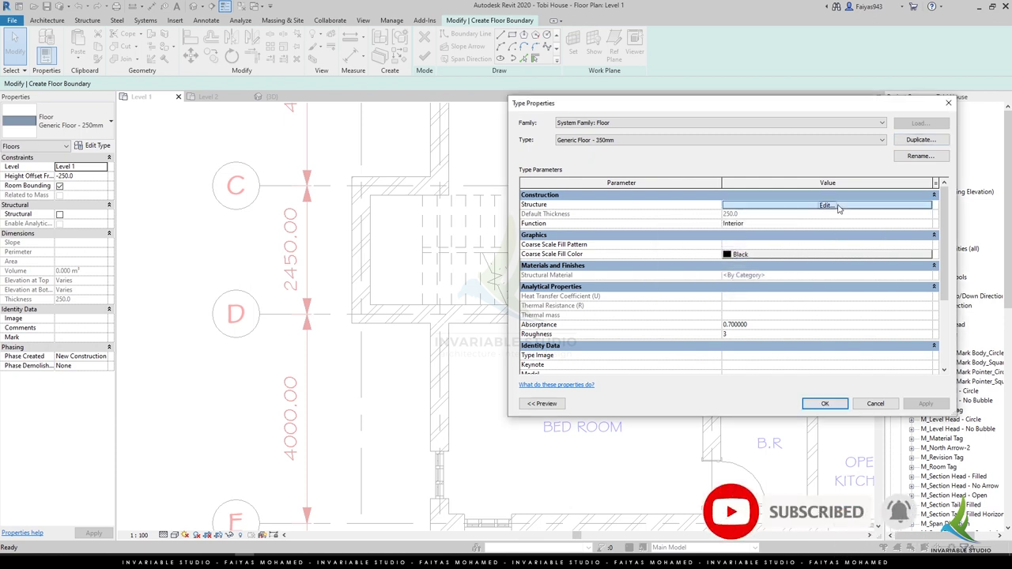
Set the structure layer thickness to 350 and apply the new type.
click(839, 207)
click(767, 203)
text(350.0)
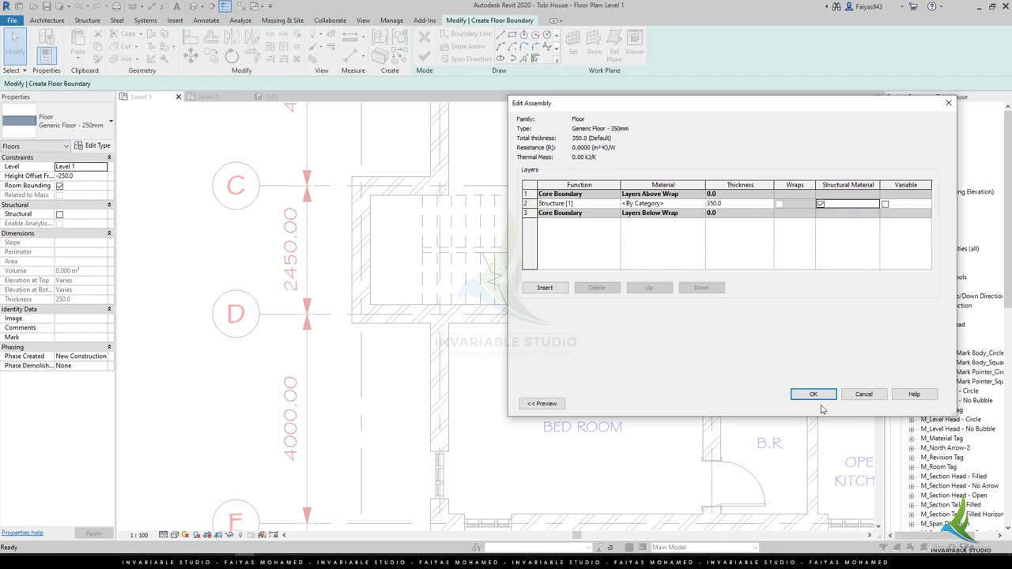
click(812, 394)
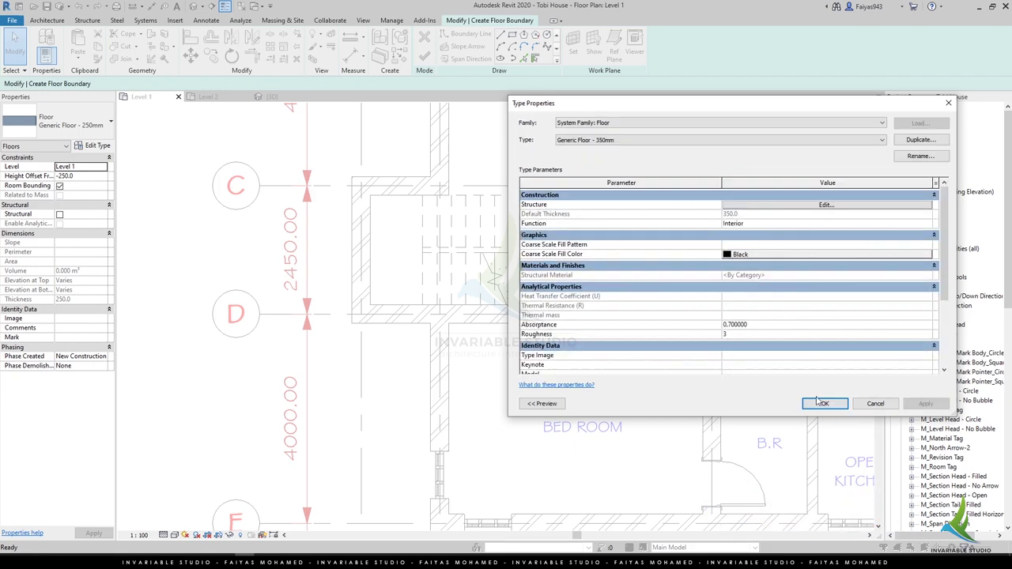
click(822, 403)
Sketch chained boundary lines along the outer walls from grid B to grid A and past grid 4.
scroll(540, 389, down, 2)
scroll(541, 390, down, 3)
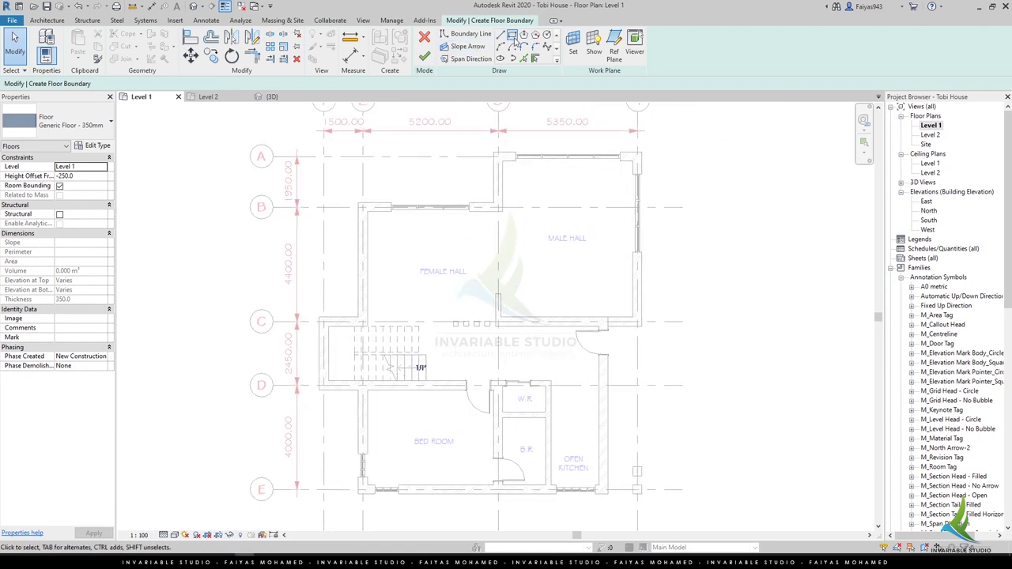
click(500, 35)
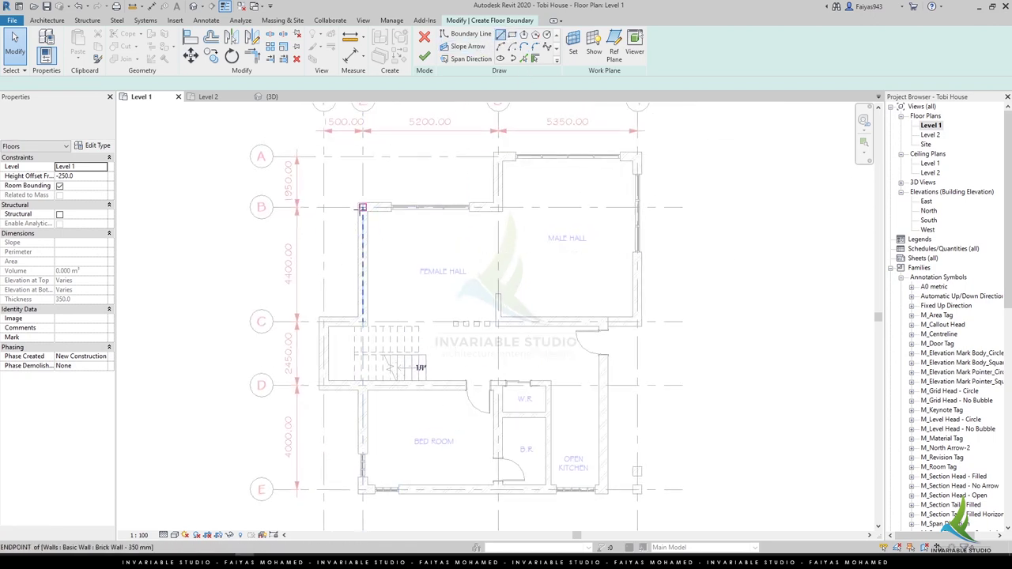
scroll(360, 204, up, 3)
click(356, 200)
click(620, 200)
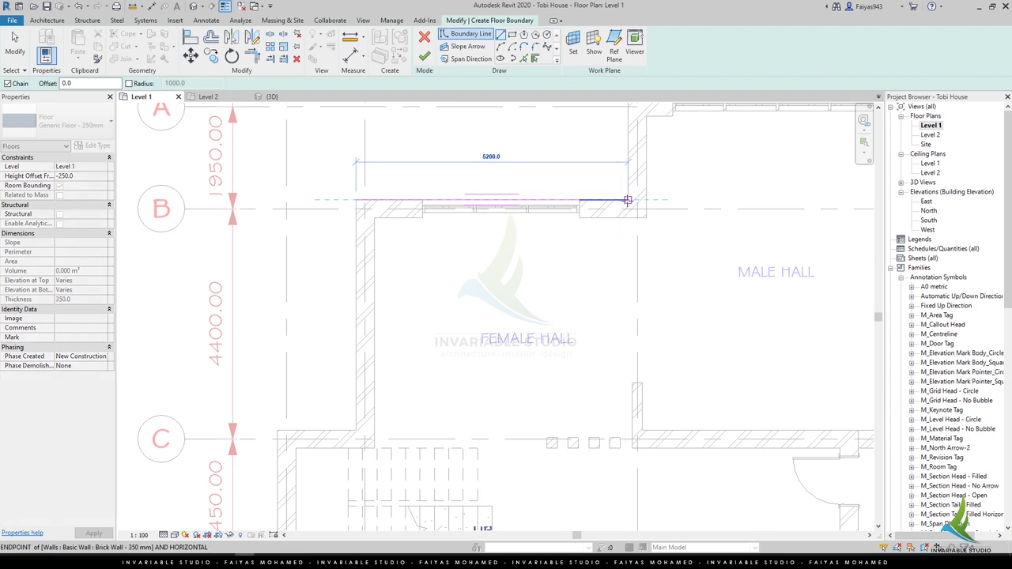
middle_drag(628, 200, 602, 251)
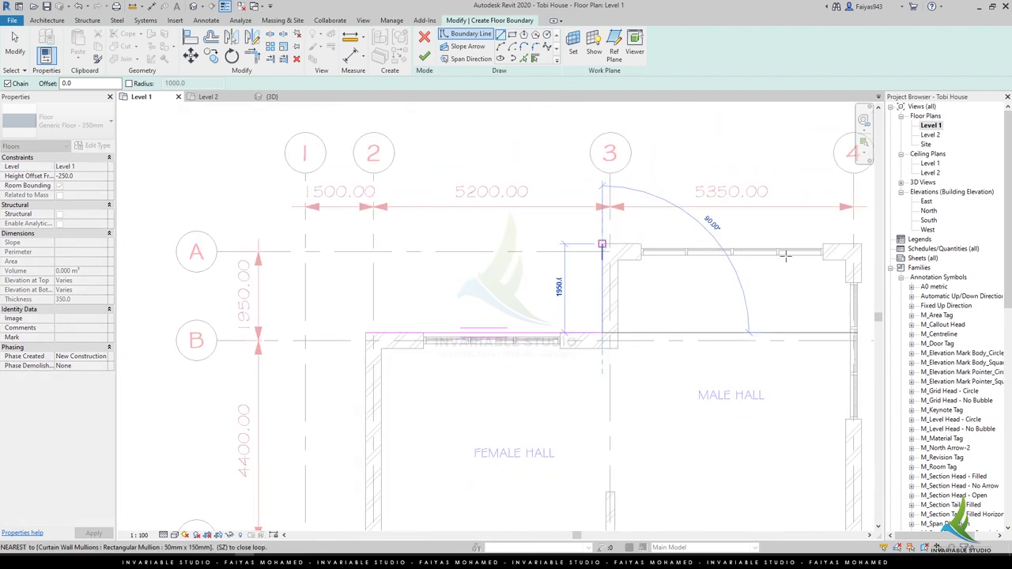
click(602, 244)
middle_drag(744, 248, 582, 248)
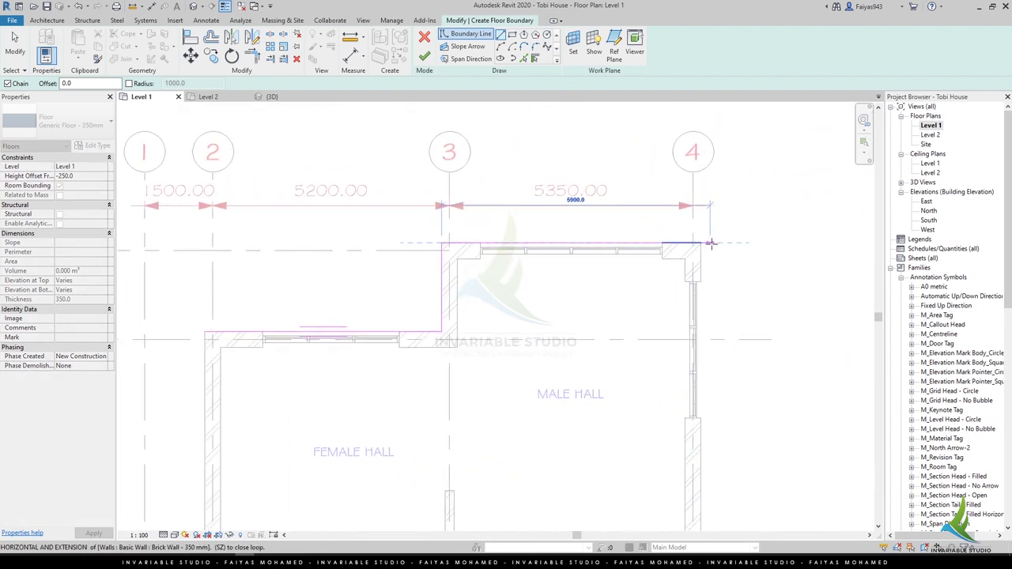
click(737, 242)
scroll(737, 242, down, 3)
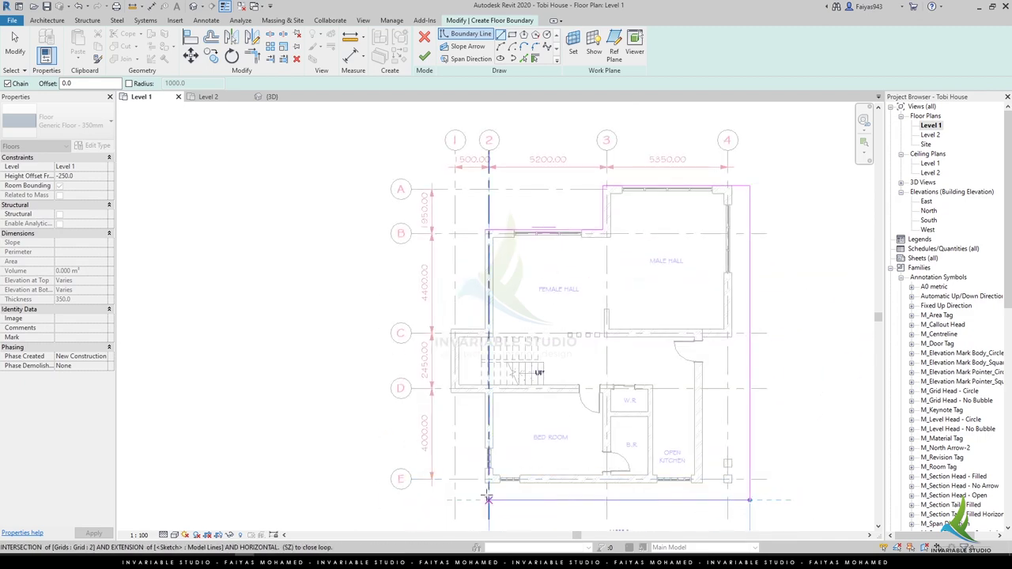
middle_drag(553, 237, 494, 324)
scroll(695, 198, up, 3)
key(Escape)
key(Escape)
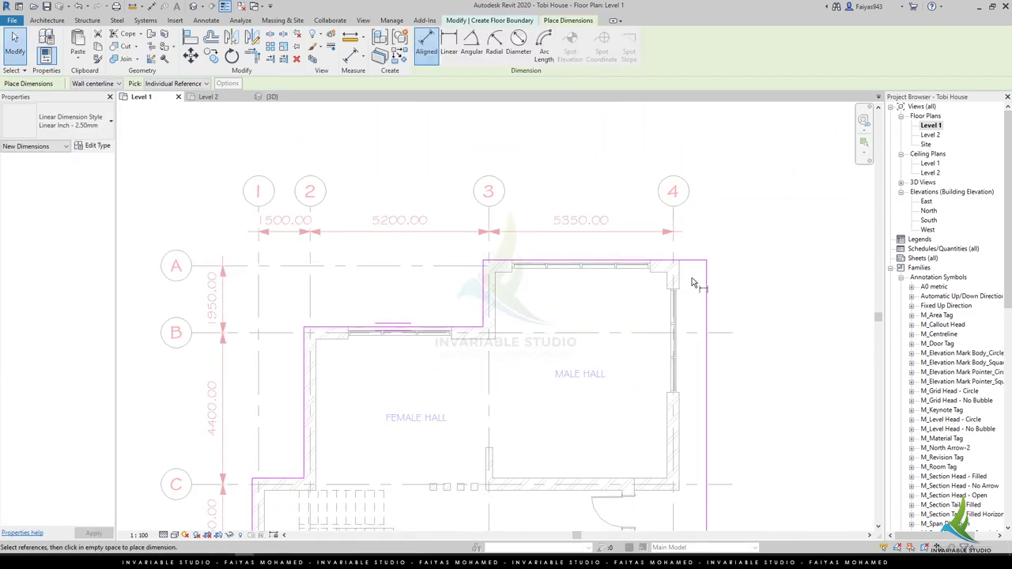
Check the boundary lines above the Male Hall and the Female Hall.
scroll(693, 287, up, 3)
click(611, 216)
key(Escape)
scroll(554, 343, down, 2)
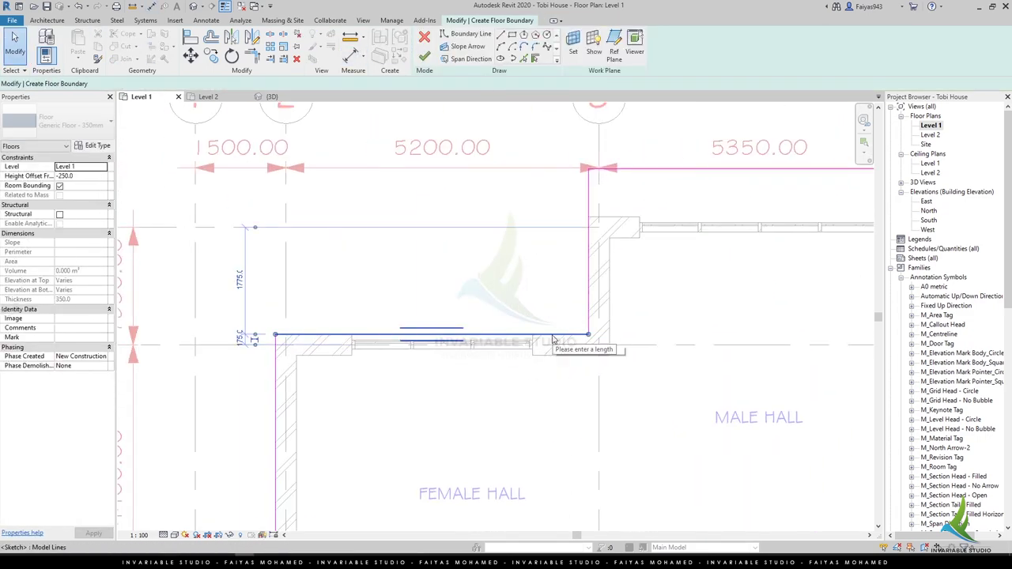
click(581, 299)
scroll(544, 312, up, 1)
scroll(544, 313, down, 3)
key(Escape)
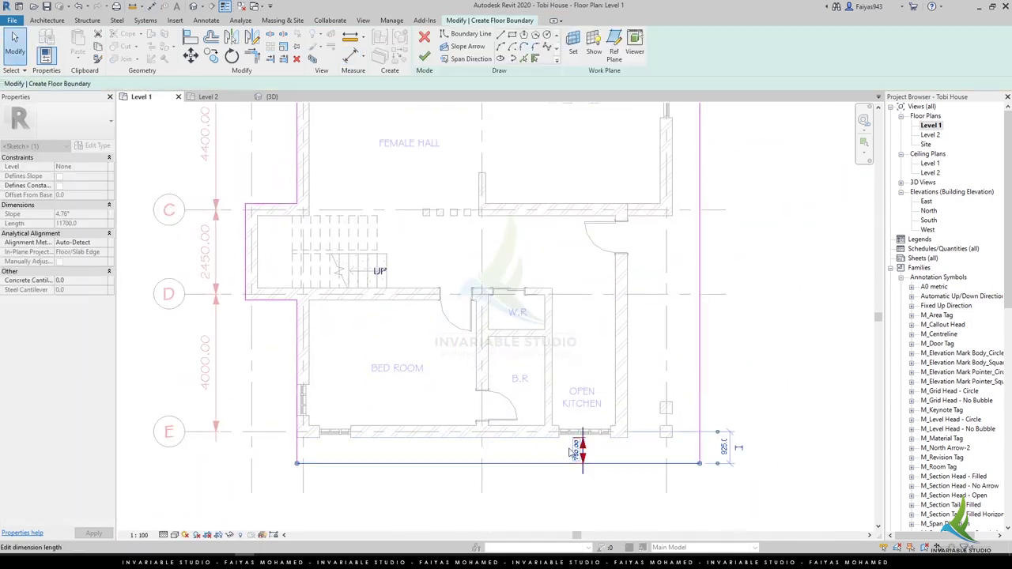
scroll(340, 377, up, 1)
scroll(340, 378, down, 3)
Finish the floor sketch and dismiss the wall-attachment prompt and warning.
click(268, 96)
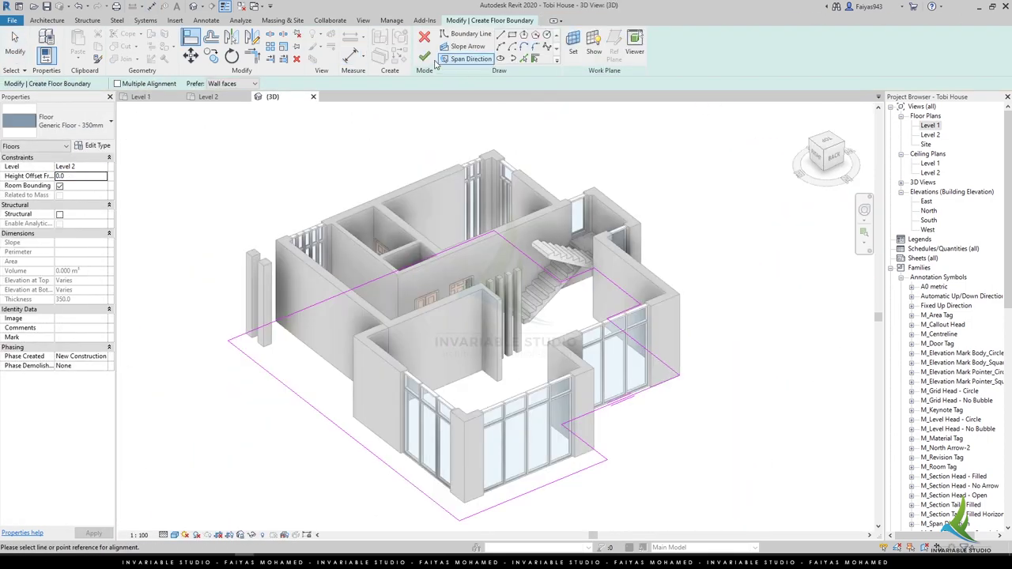
click(425, 56)
click(531, 288)
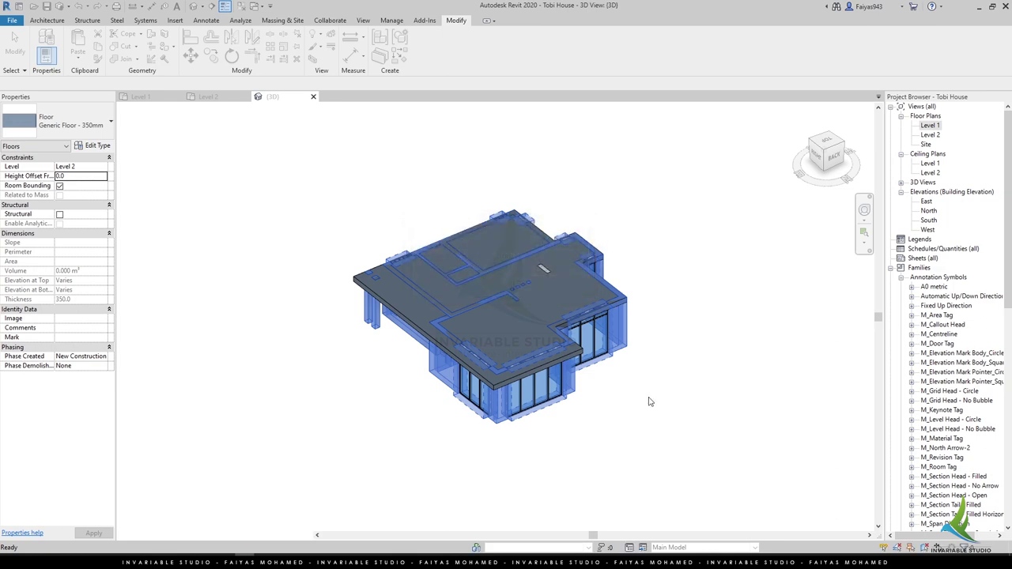
click(454, 316)
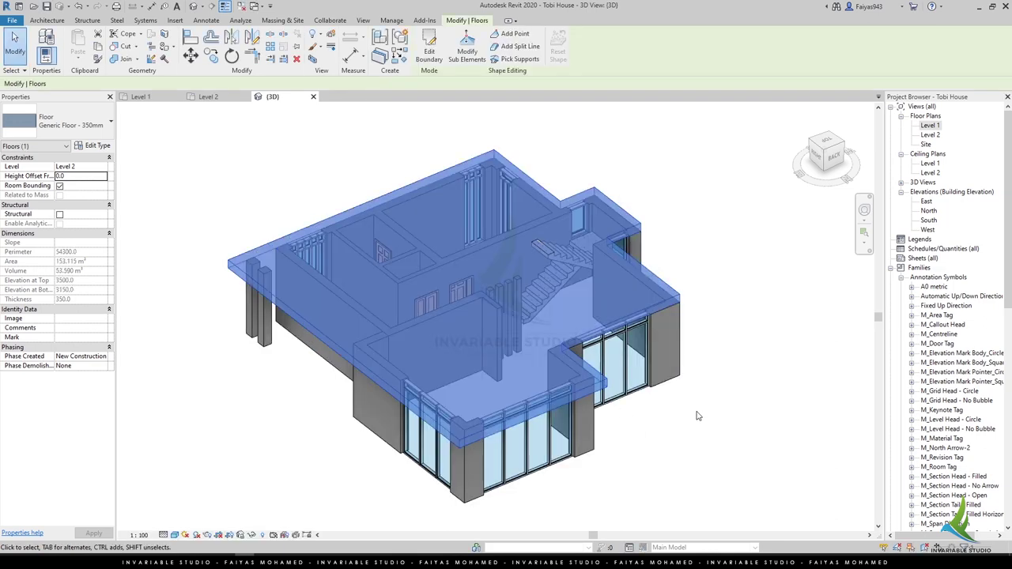
Select the new floor slab in 3D and reopen its boundary for editing.
click(696, 413)
shift+middle_drag(554, 356, 474, 348)
scroll(368, 282, up, 3)
click(369, 282)
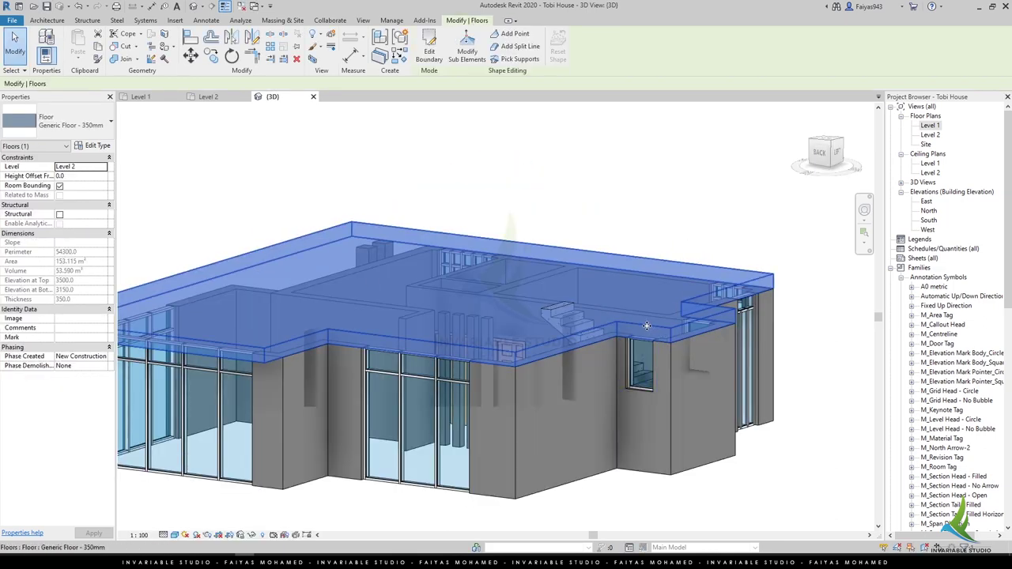
double_click(440, 292)
Show the Level 2 floor plan with thin lines (TL) and open the wall types list.
click(208, 97)
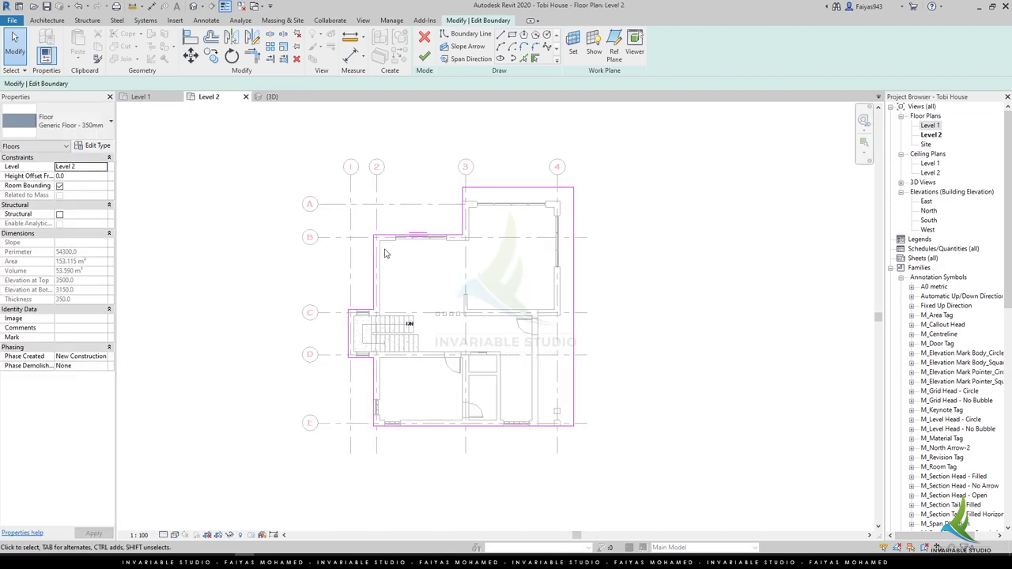
scroll(388, 253, up, 3)
scroll(497, 284, up, 2)
key(l)
key(i)
key(Escape)
key(Escape)
scroll(498, 284, down, 3)
scroll(568, 211, up, 2)
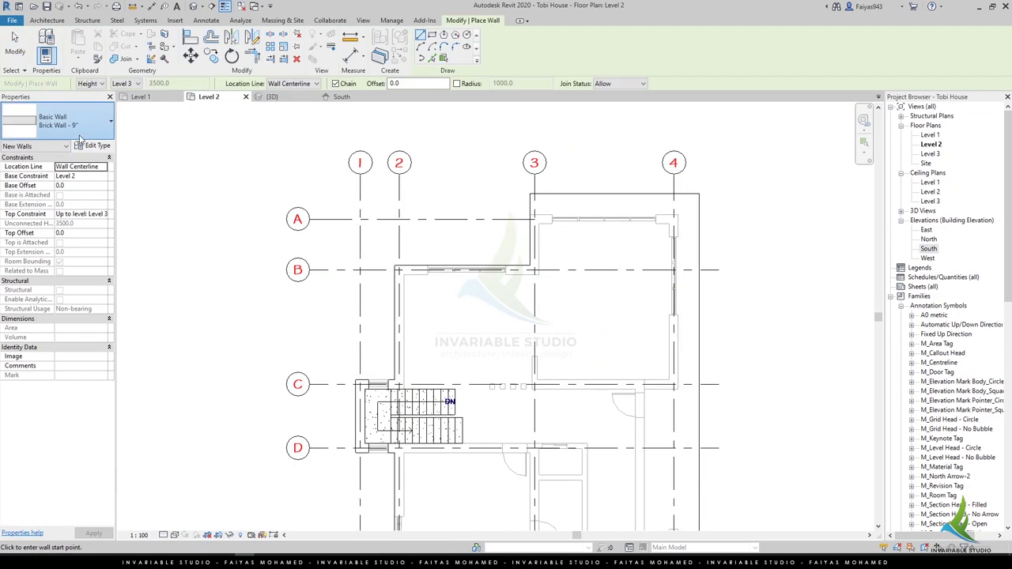
click(55, 122)
Start Brick Wall - 350 mm walls on Finish Face: Exterior from the top corner at grid 4.
click(46, 255)
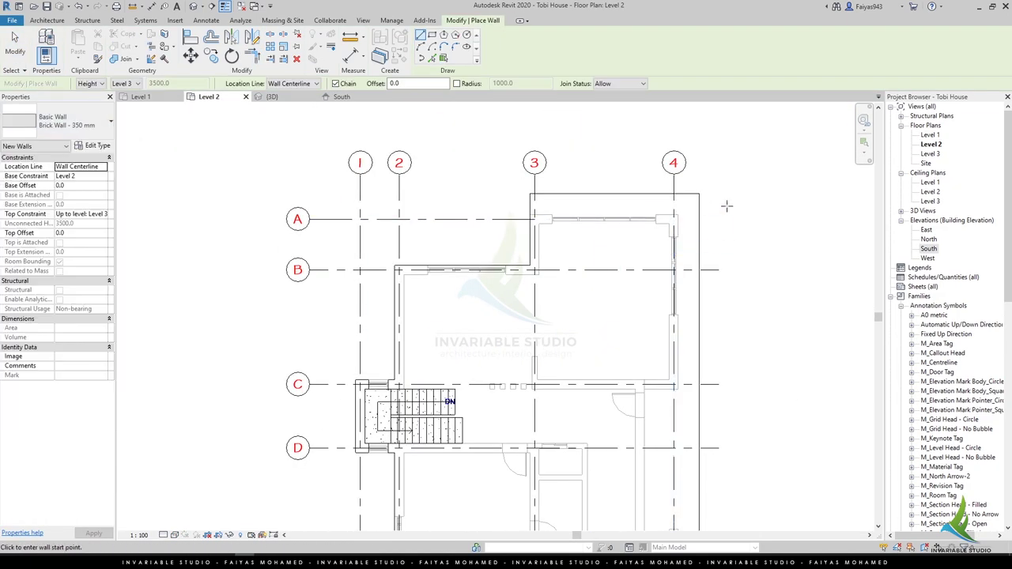
key(Escape)
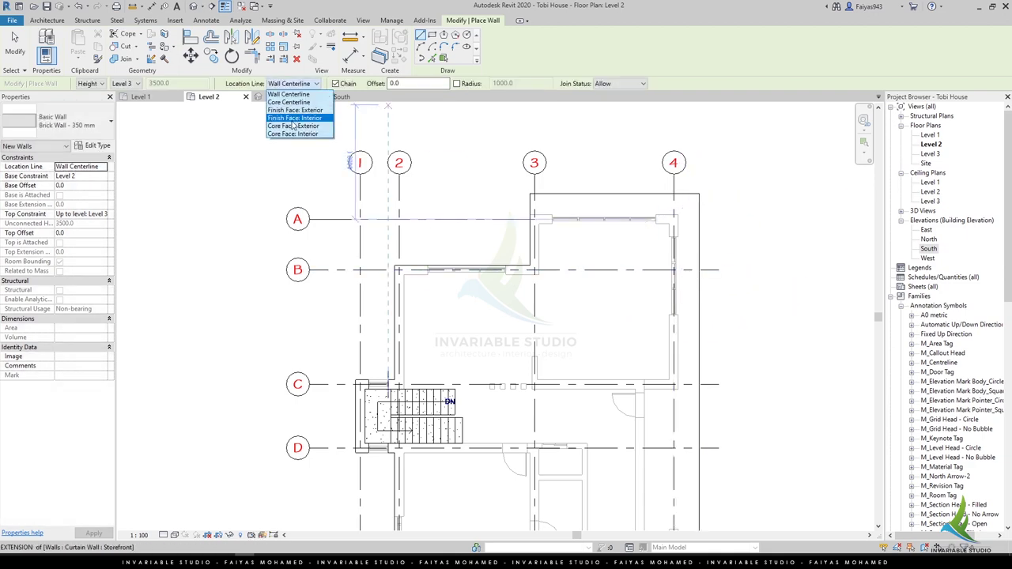
click(294, 110)
click(701, 193)
Cancel the Level 2 wall and orbit the 3D view to face the small curtain-wall window.
scroll(700, 385, down, 1)
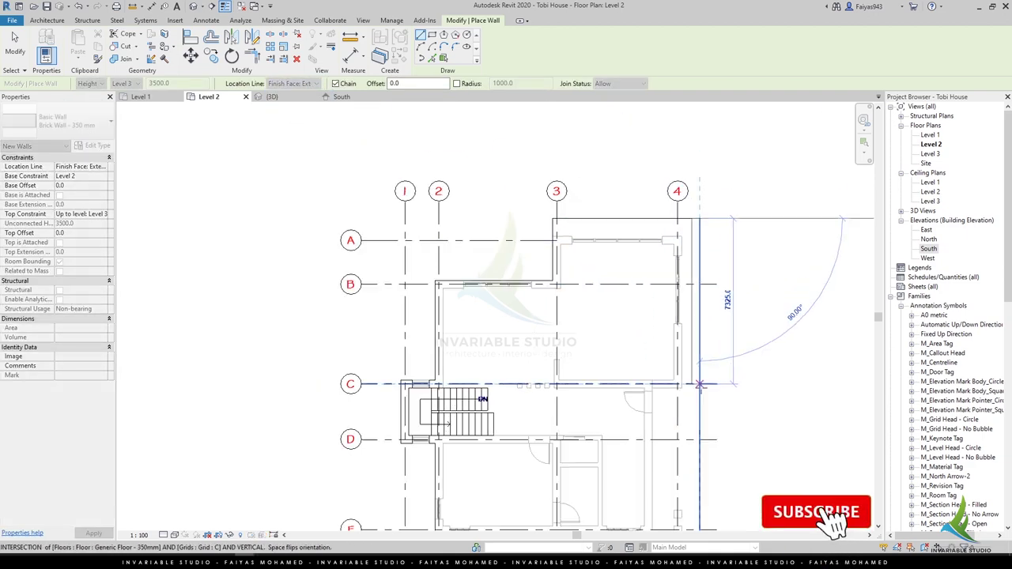
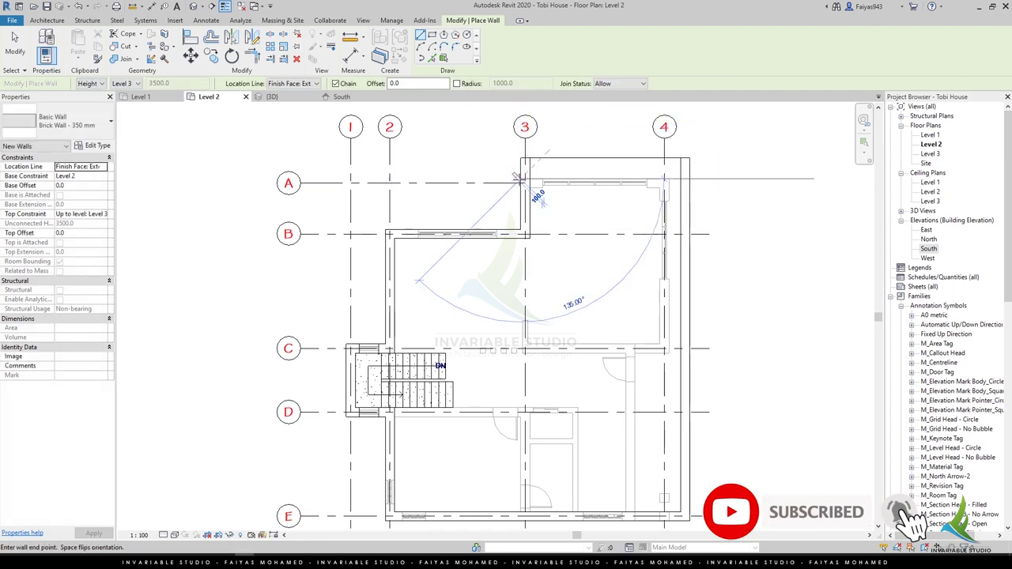
Cancel the Level 2 wall and orbit the 3D view to face the small curtain-wall window.
key(Escape)
key(Escape)
click(272, 97)
scroll(580, 327, down, 3)
shift+middle_drag(580, 328, 661, 364)
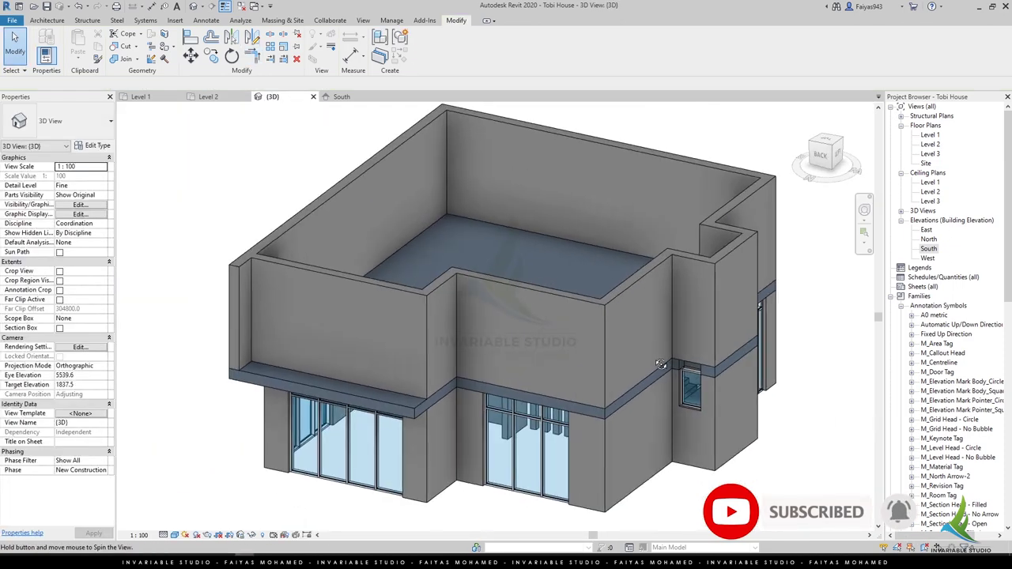
scroll(660, 364, up, 4)
Select the small curtain-wall window, zoom in and start Detach Top/Base.
click(677, 407)
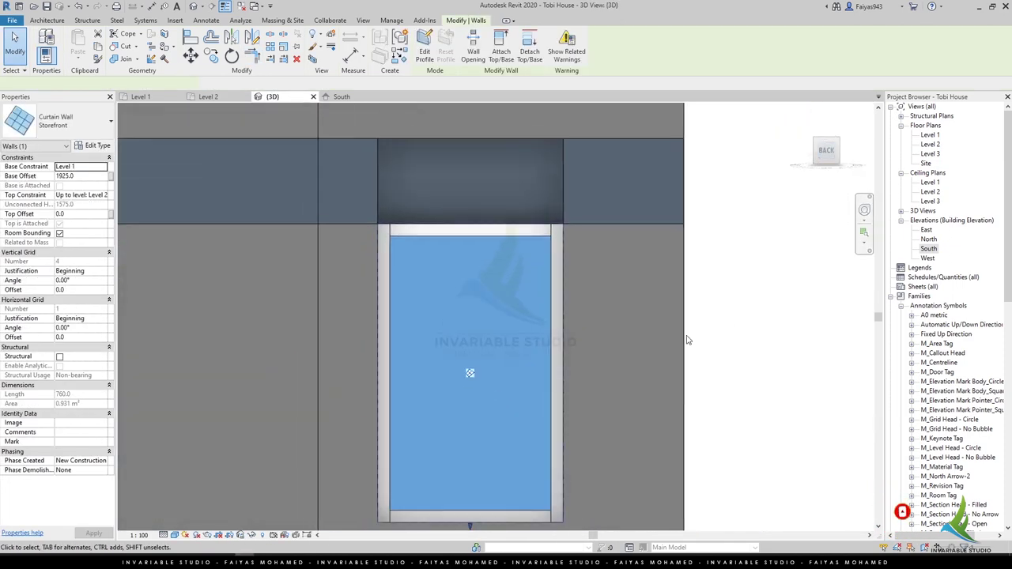
scroll(687, 340, down, 2)
click(633, 332)
click(553, 301)
scroll(593, 336, down, 2)
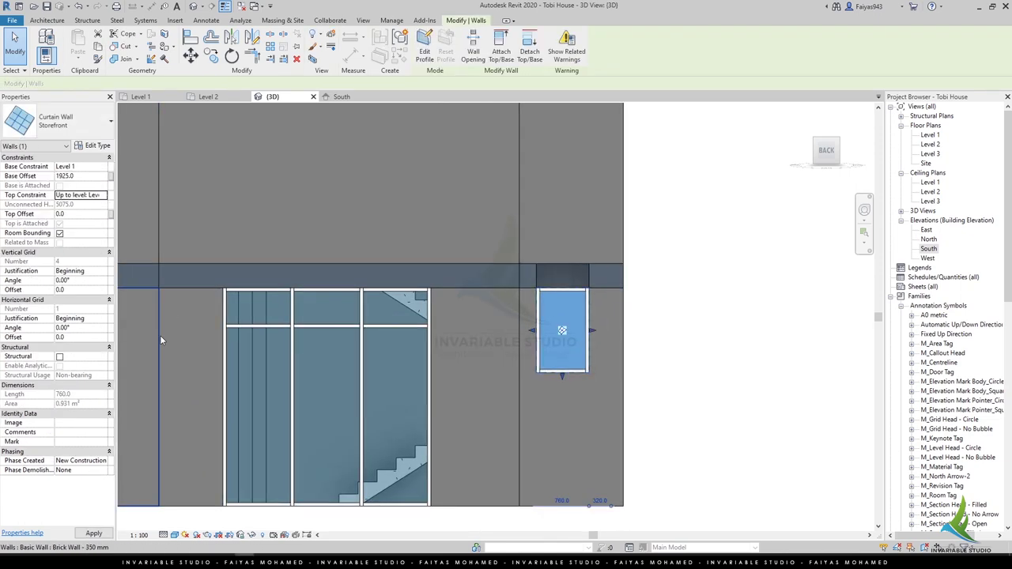
scroll(603, 210, down, 1)
click(530, 49)
Detach the window's top and base and drag its top grip up above Level 2.
key(Escape)
key(Escape)
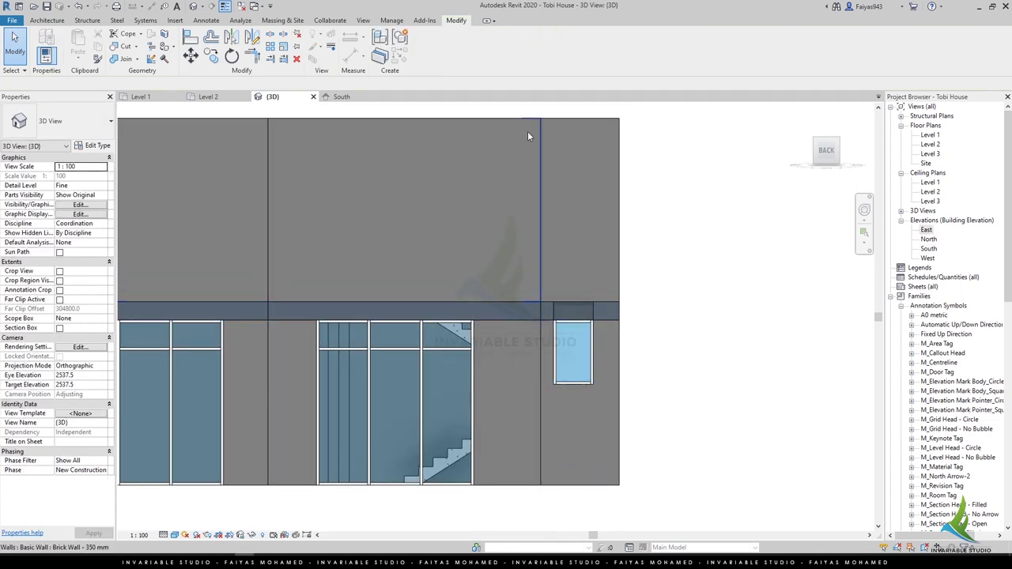
click(573, 329)
click(530, 49)
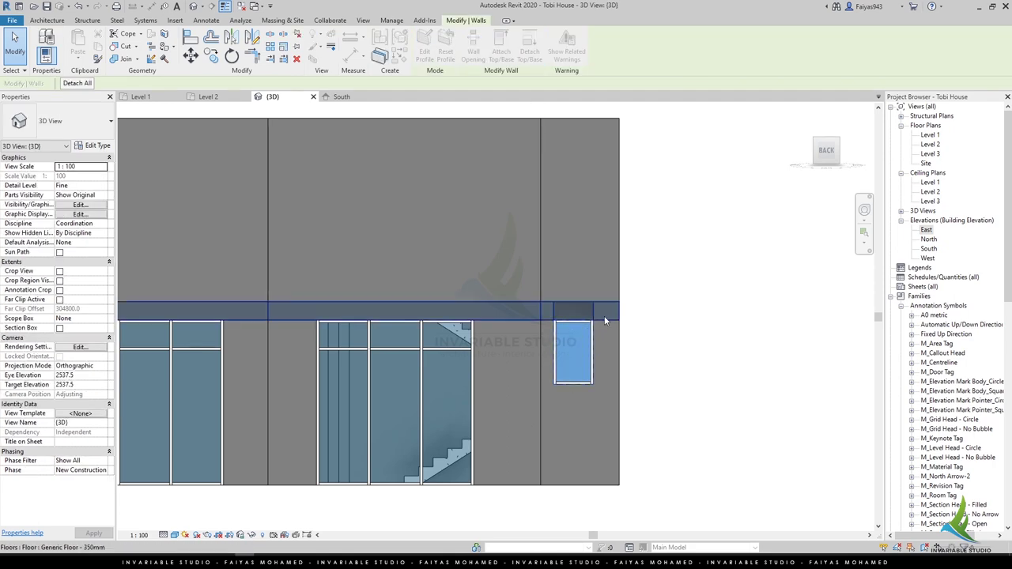
click(605, 320)
scroll(605, 321, down, 1)
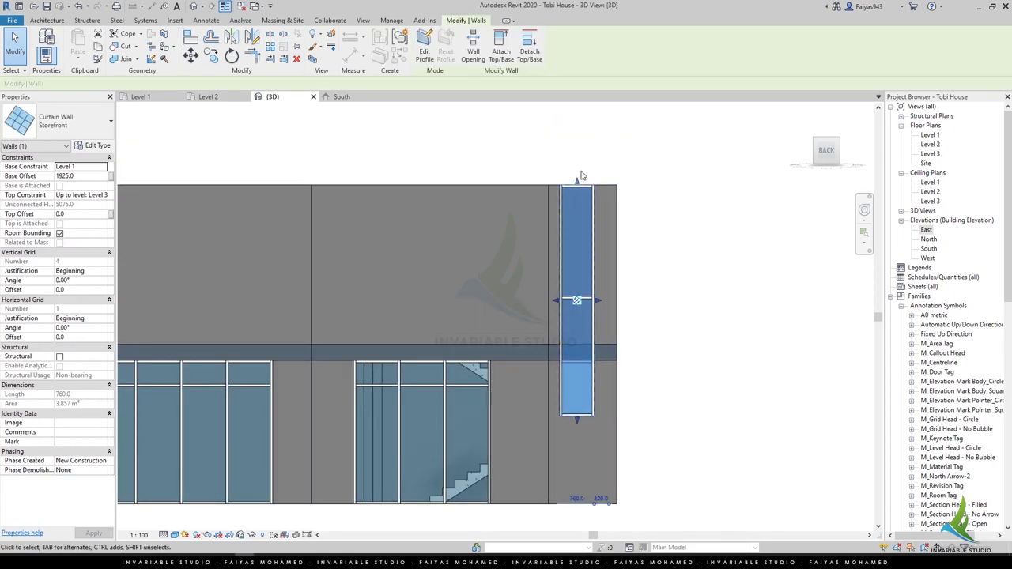
drag(575, 255, 576, 183)
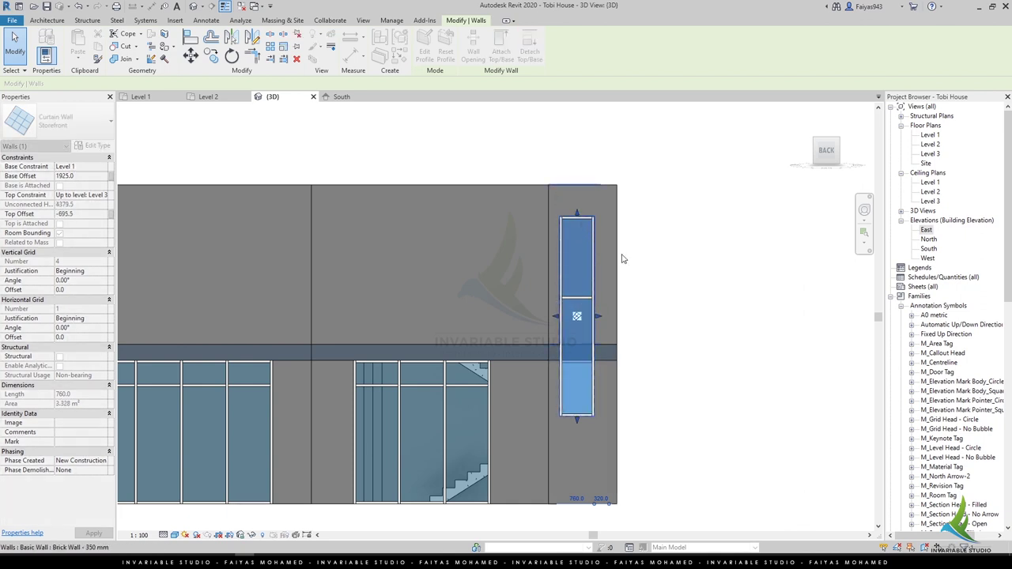
click(694, 280)
Delete a horizontal mullion from the tall curtain-wall window.
scroll(582, 358, up, 3)
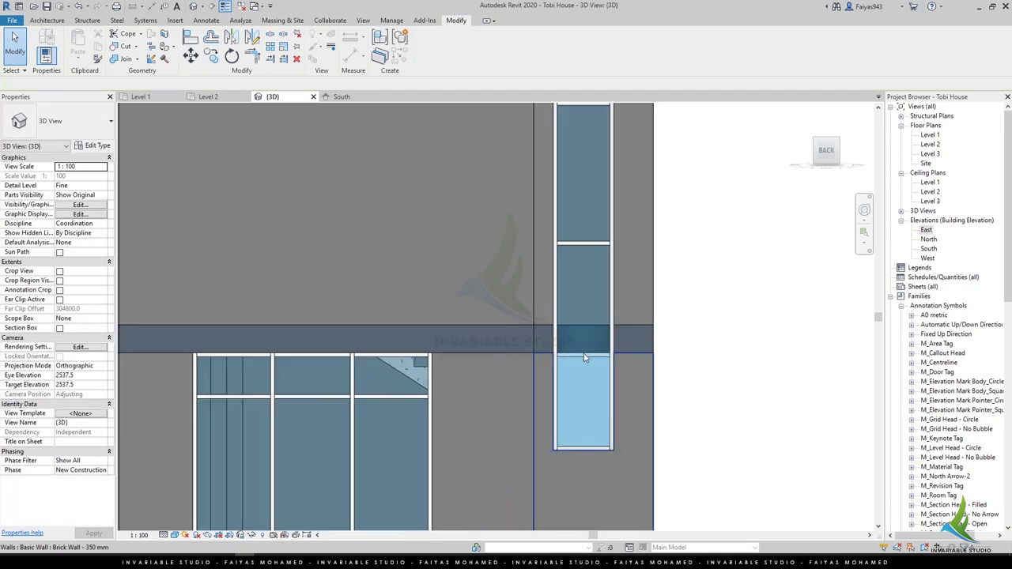
click(585, 359)
scroll(584, 316, down, 2)
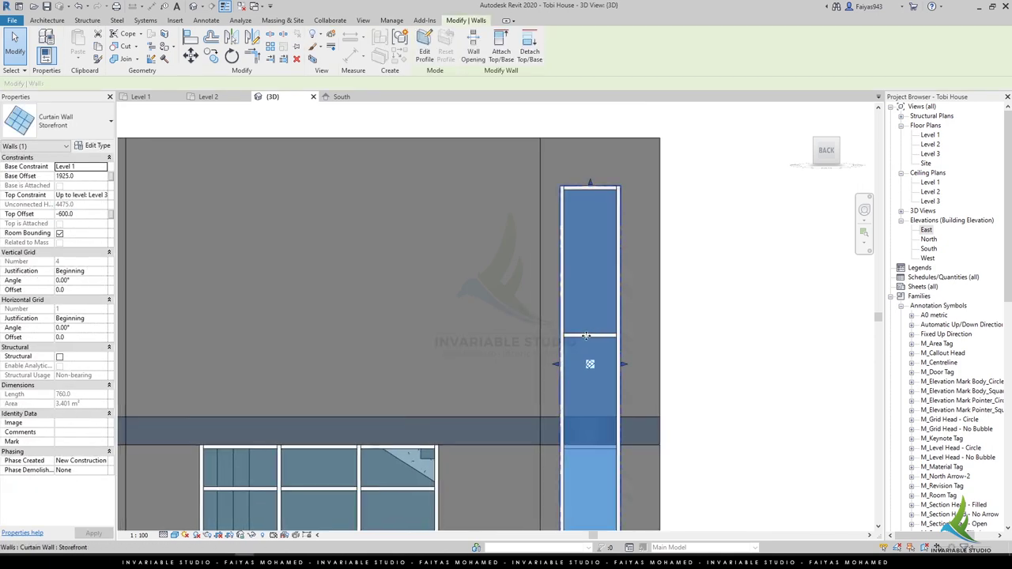
click(586, 336)
key(Delete)
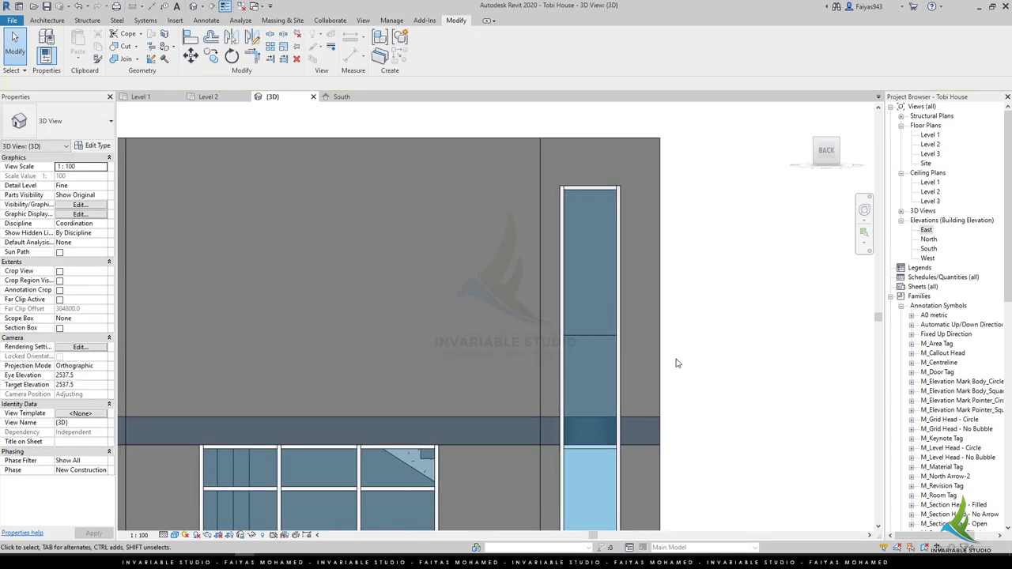
Move a horizontal curtain grid line to 1200 above the window bottom.
middle_drag(673, 361, 617, 300)
click(609, 228)
drag(616, 322, 621, 229)
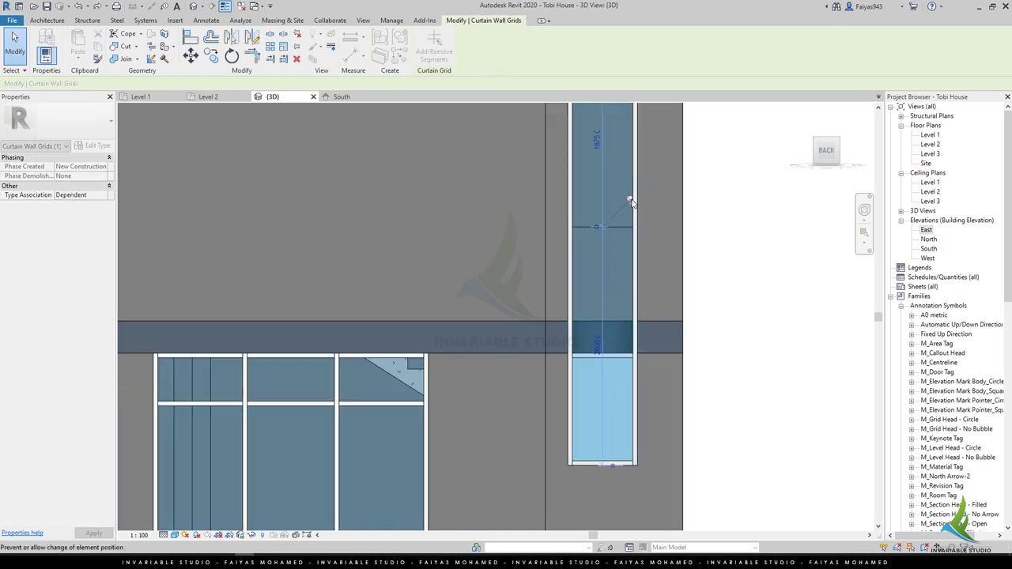
drag(621, 333, 623, 356)
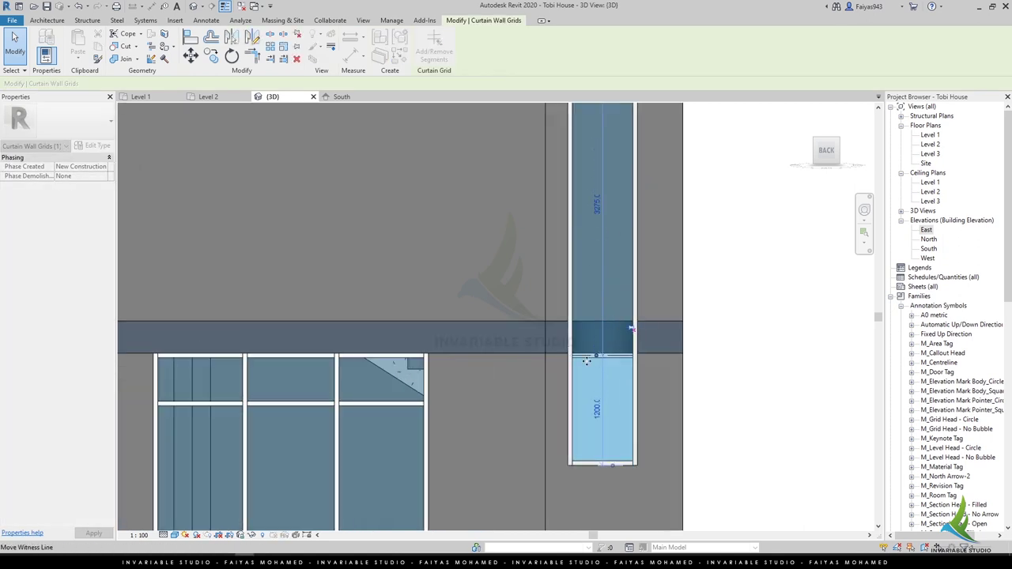
scroll(585, 361, up, 3)
click(46, 19)
Add a horizontal curtain grid above the floor band and open the North elevation.
click(289, 51)
key(Escape)
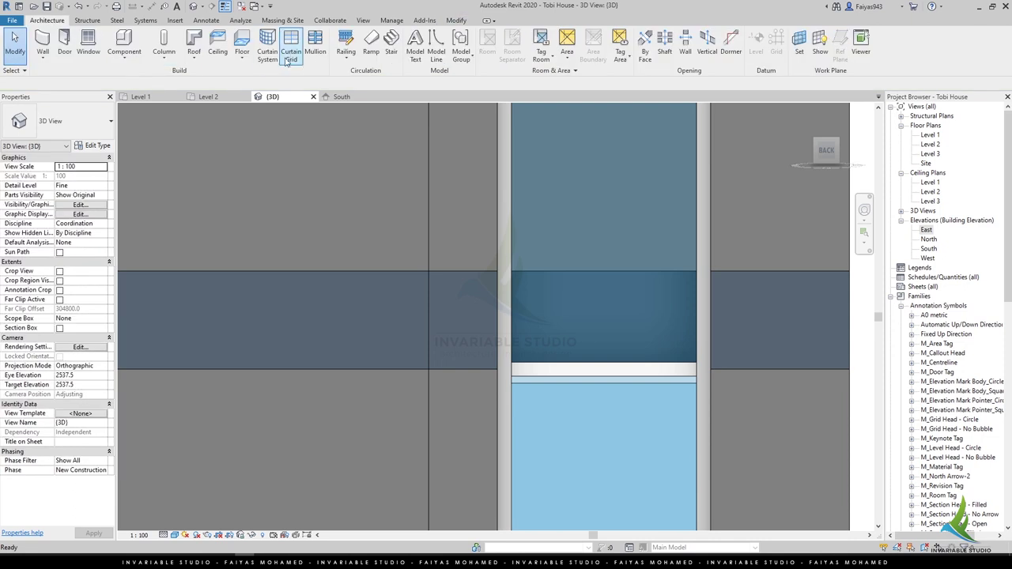
click(290, 59)
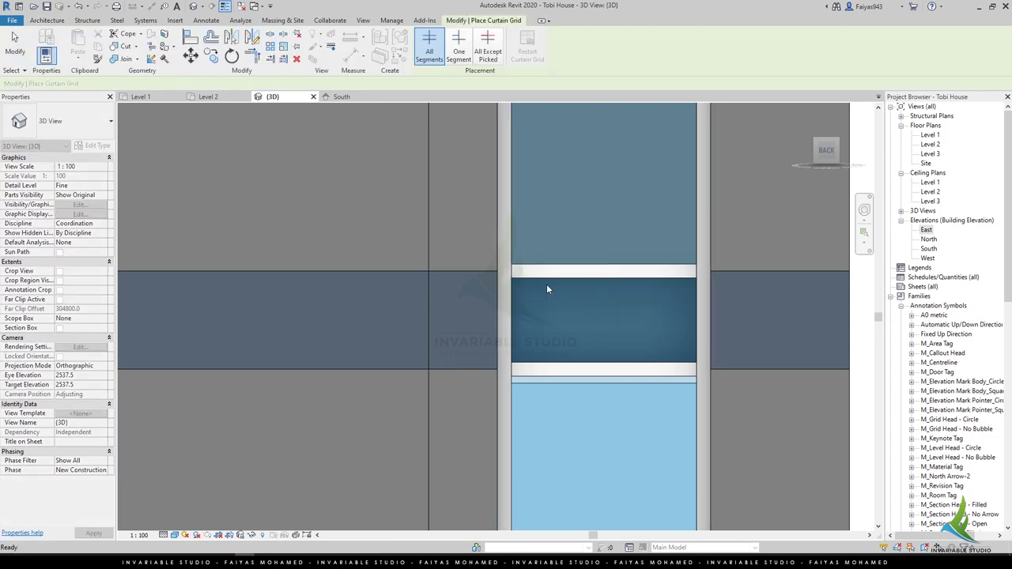
key(Escape)
click(550, 273)
scroll(593, 269, up, 1)
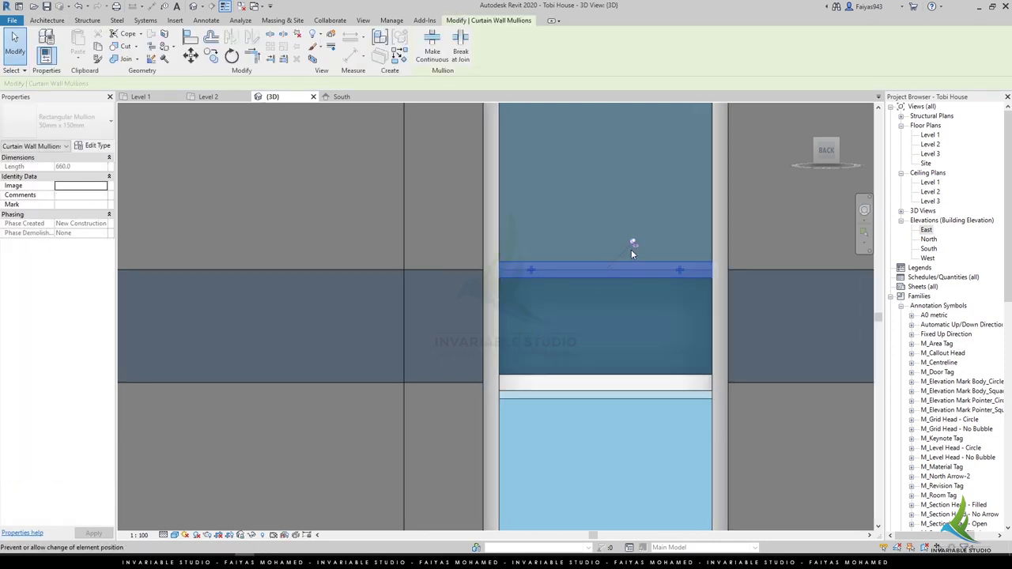
double_click(928, 238)
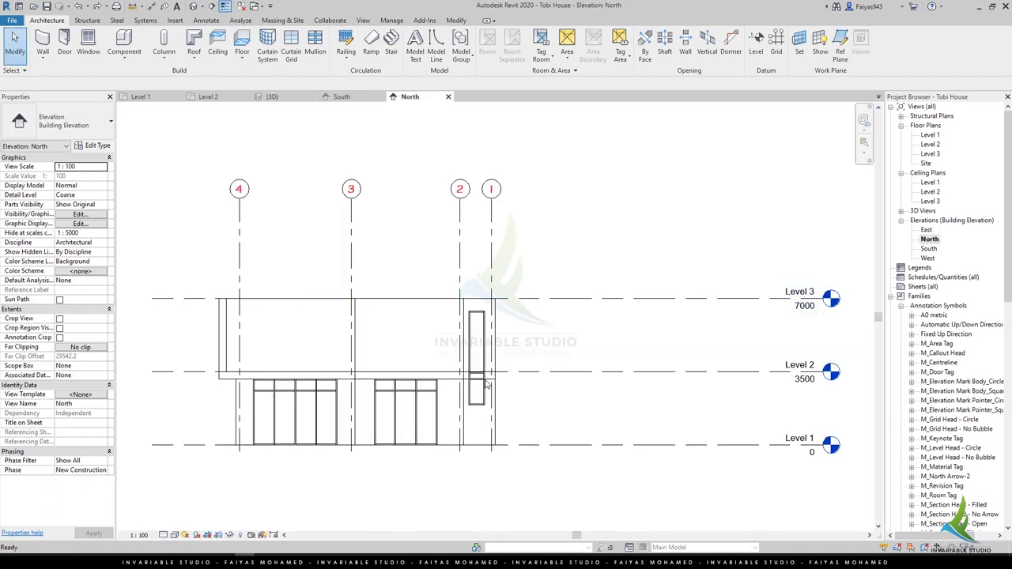
Try aligning to the wall line and an aligned dimension, cancelling both.
scroll(510, 303, up, 2)
scroll(510, 303, up, 2)
scroll(509, 303, up, 2)
key(l)
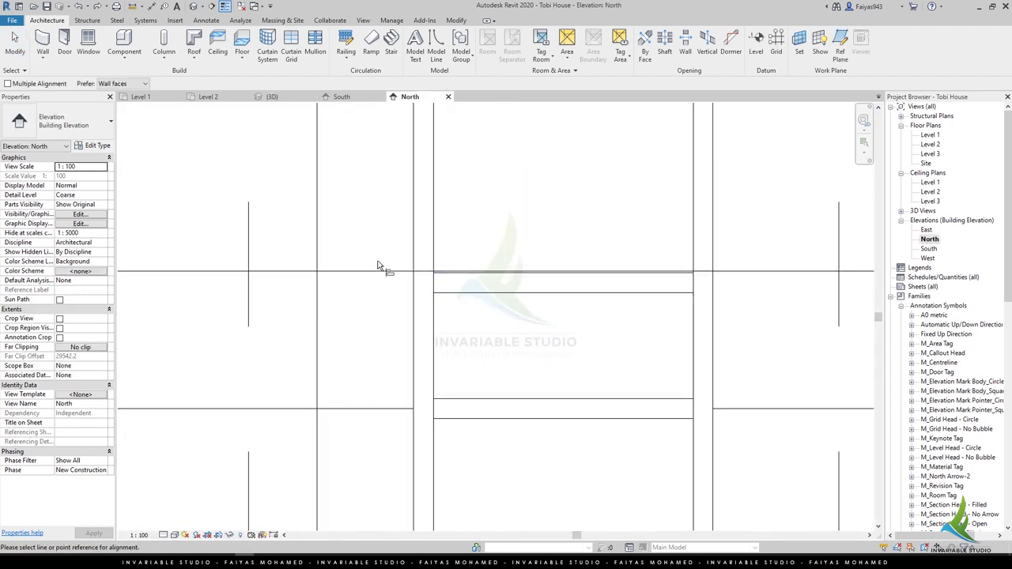
click(384, 277)
scroll(493, 282, up, 1)
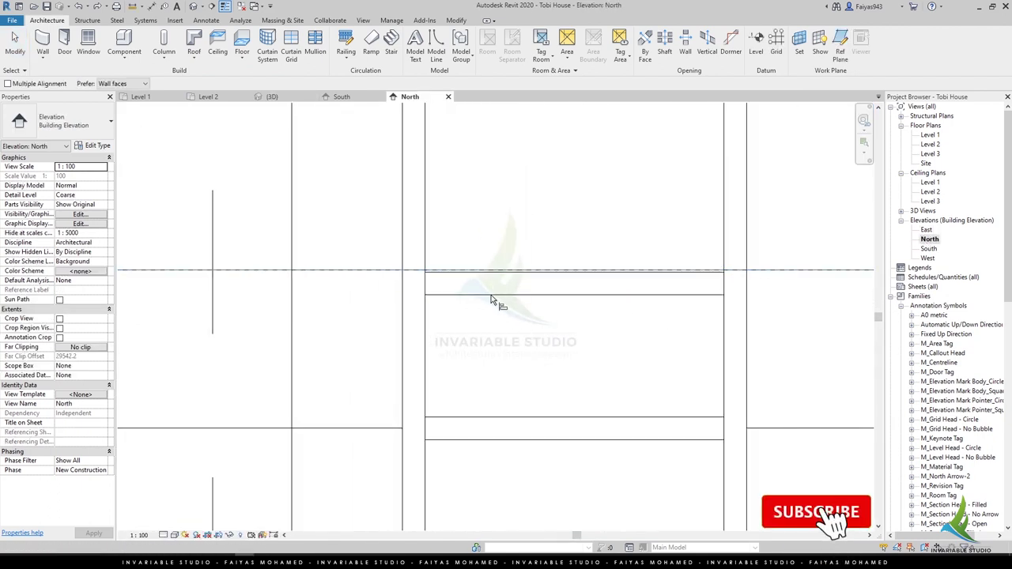
key(Escape)
scroll(491, 299, up, 2)
key(d)
key(i)
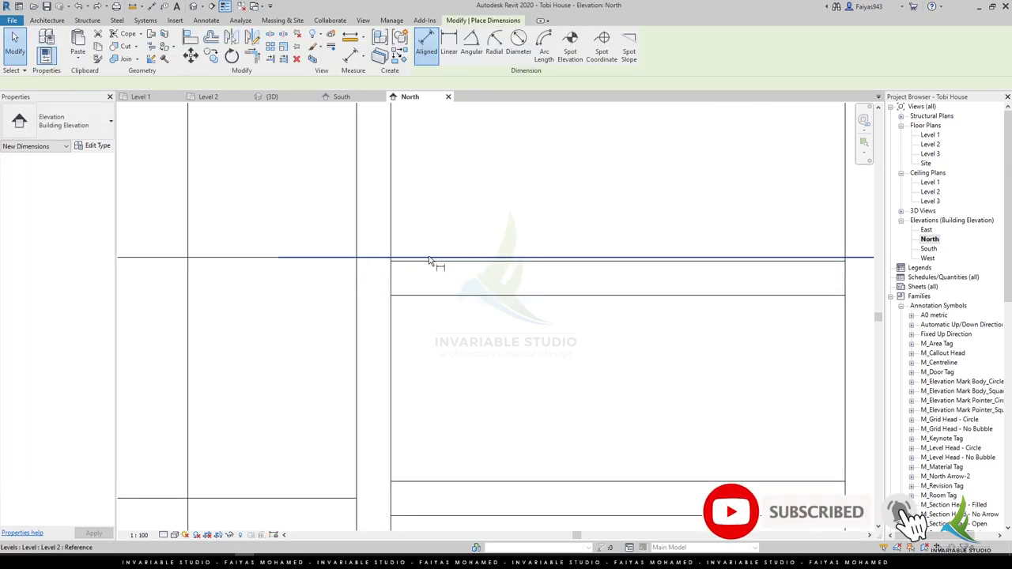
click(437, 295)
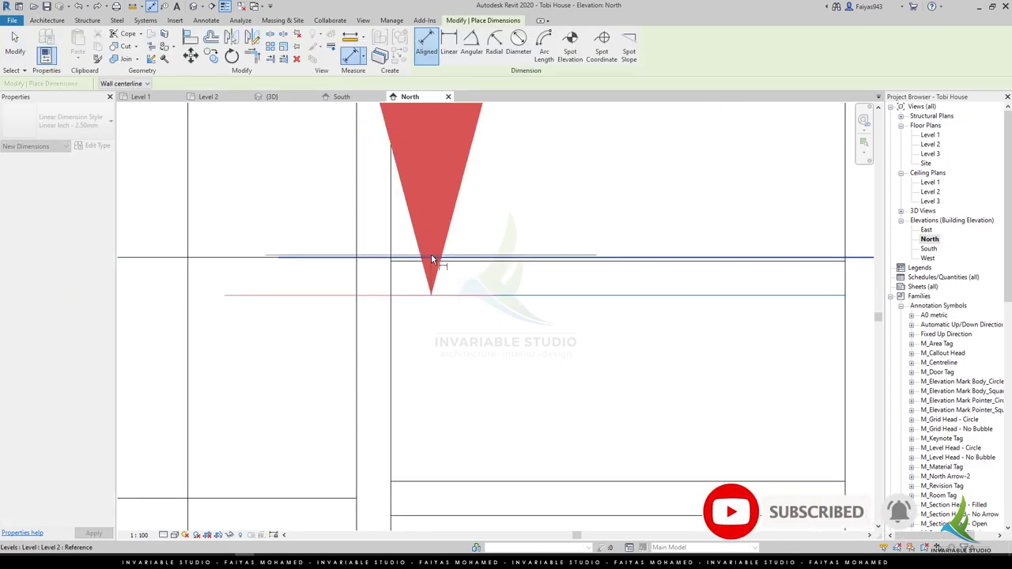
click(430, 254)
key(Escape)
key(Escape)
Select the upper mullion and curtain grid line to check their spacing.
click(434, 284)
scroll(491, 291, down, 2)
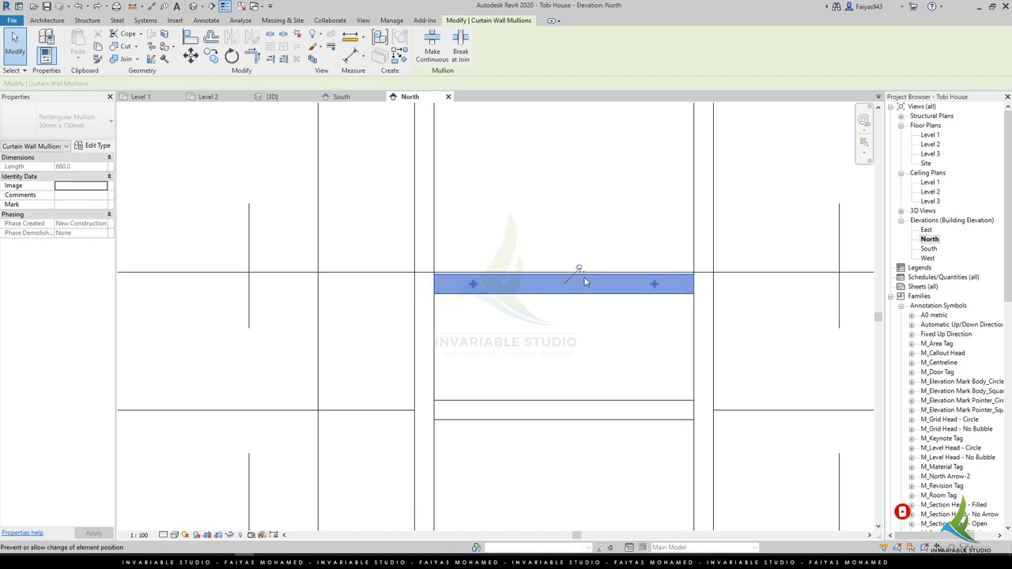
key(Escape)
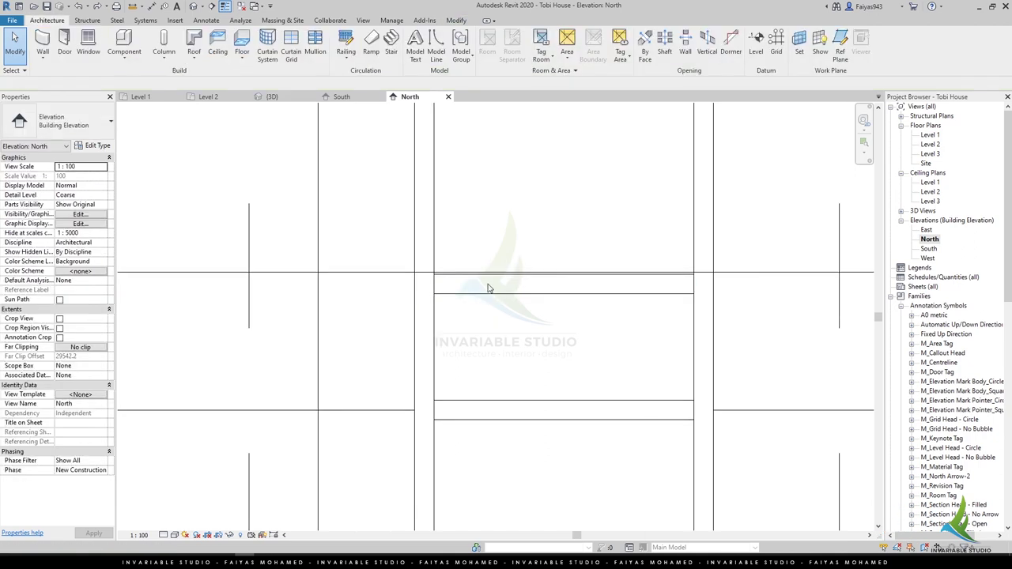
click(486, 276)
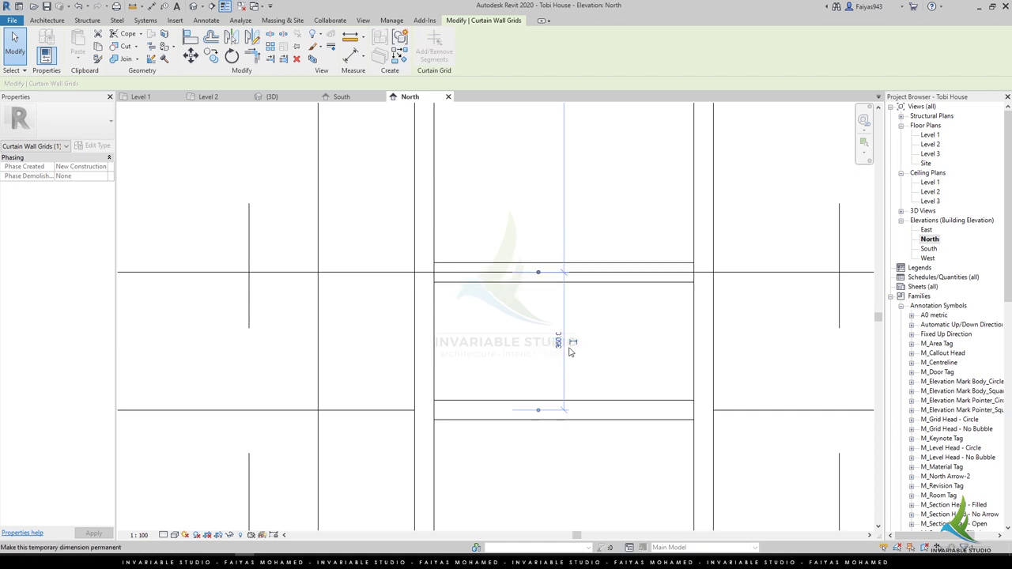
key(Escape)
key(Escape)
scroll(509, 299, up, 1)
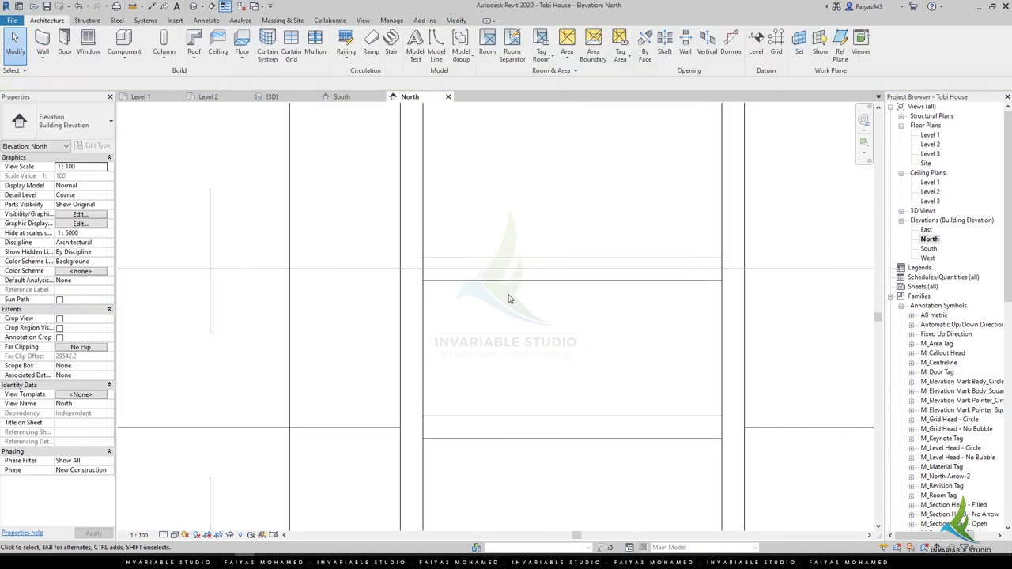
key(d)
key(i)
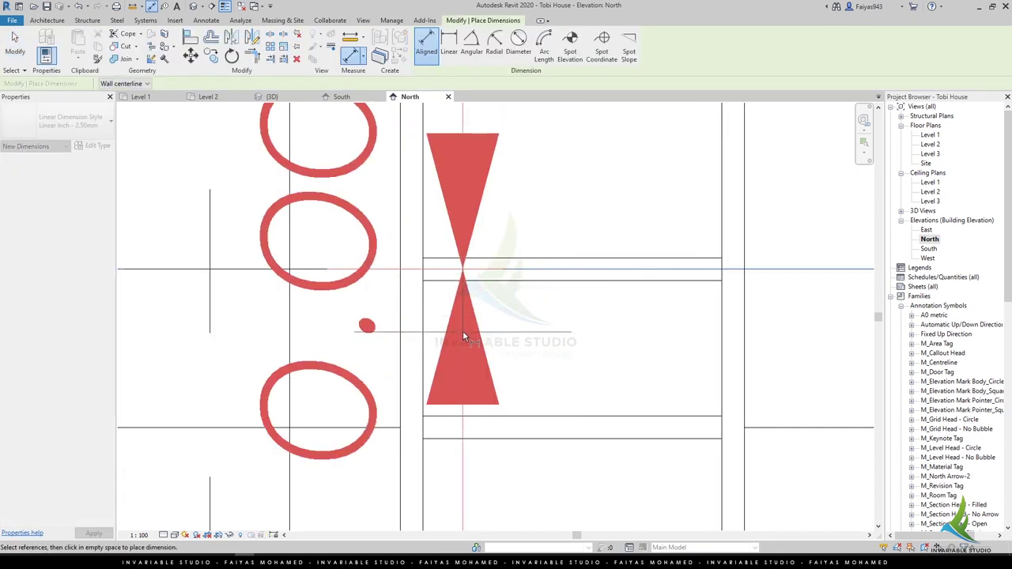
key(Escape)
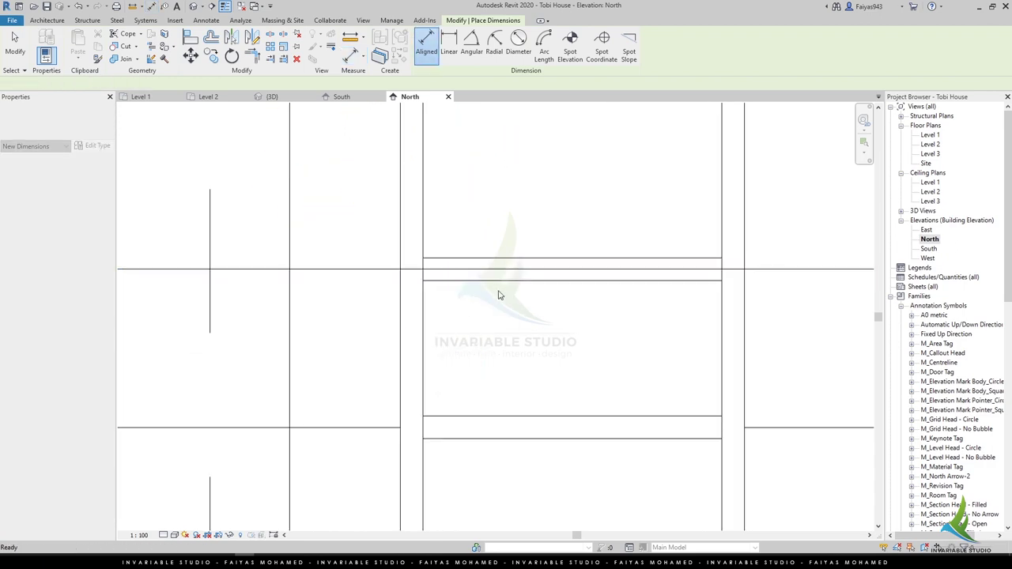
Check the spacing of the remaining horizontal mullions and grid lines.
click(574, 278)
key(Escape)
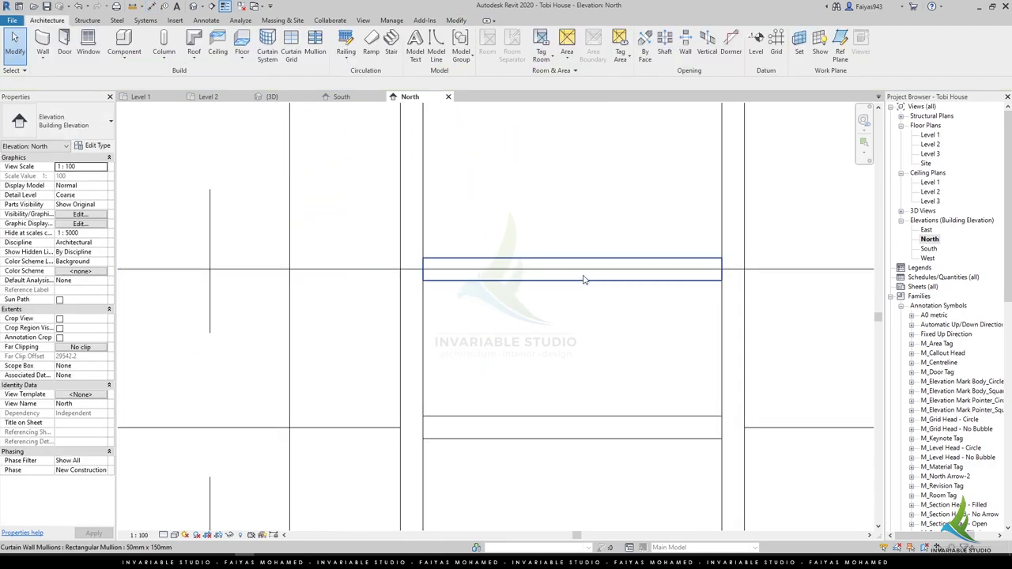
click(566, 278)
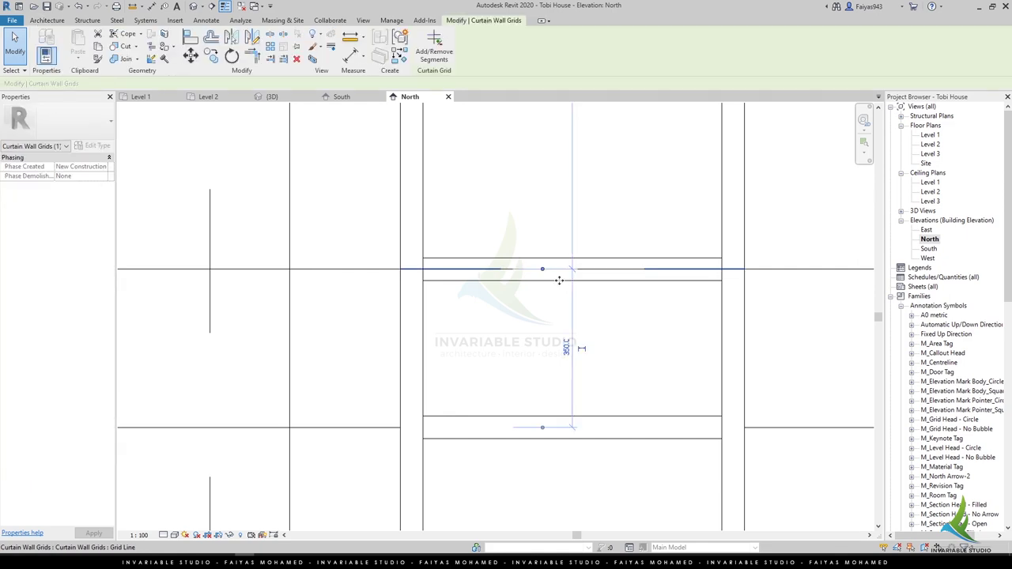
key(Escape)
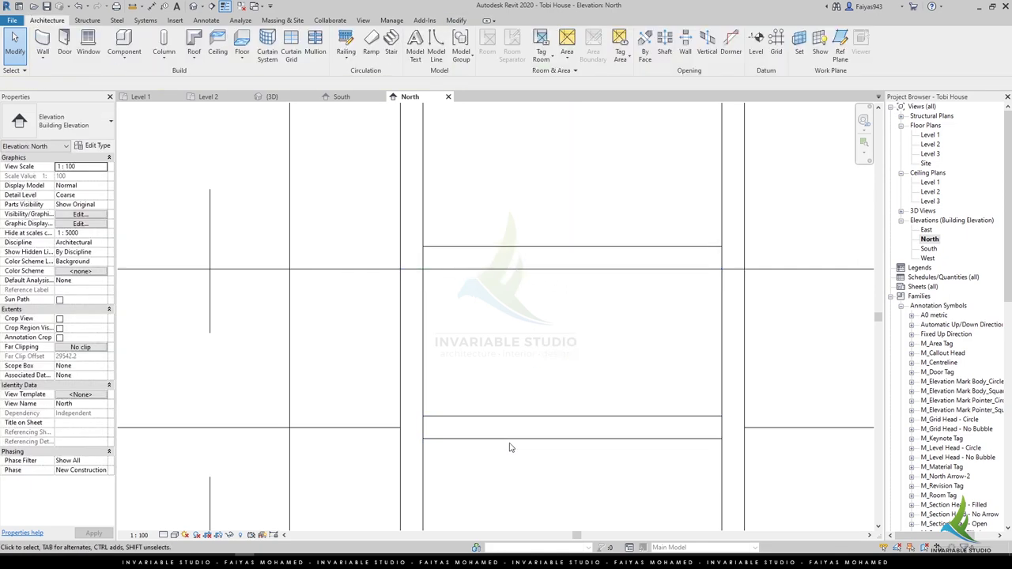
click(530, 434)
key(Escape)
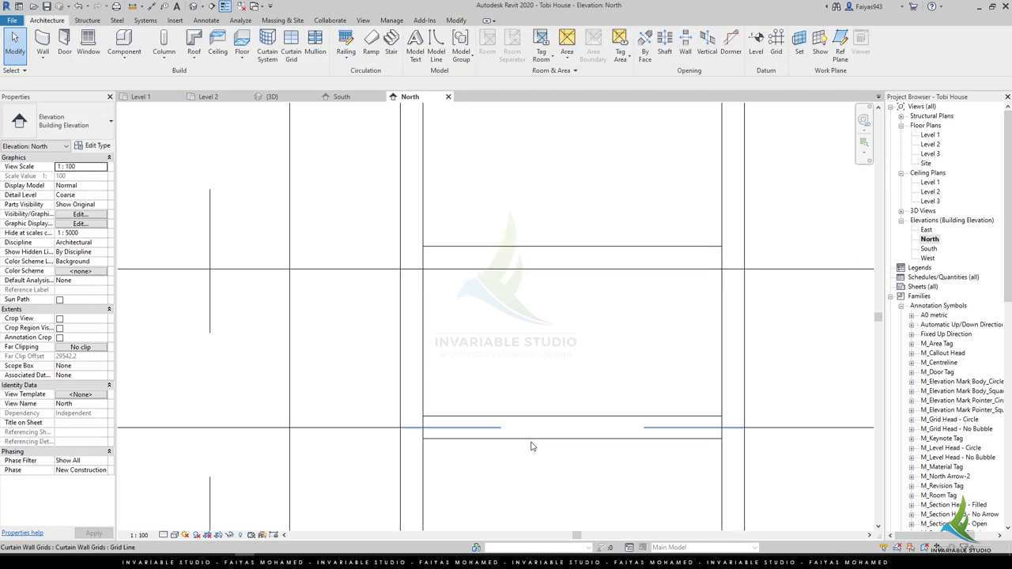
Set the lower horizontal curtain grid line to 300 and return to the 3D view.
click(539, 429)
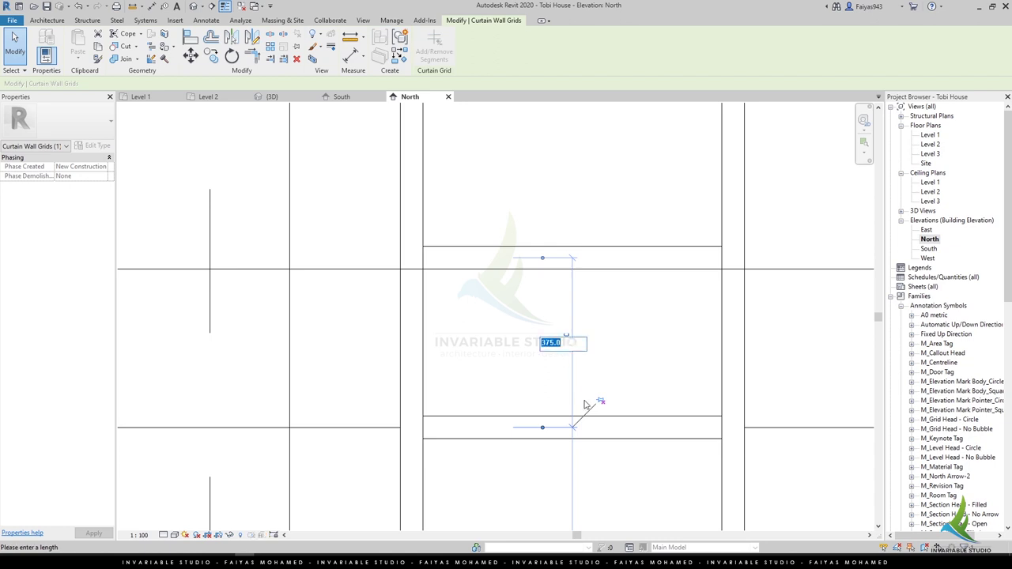
text(300)
key(Return)
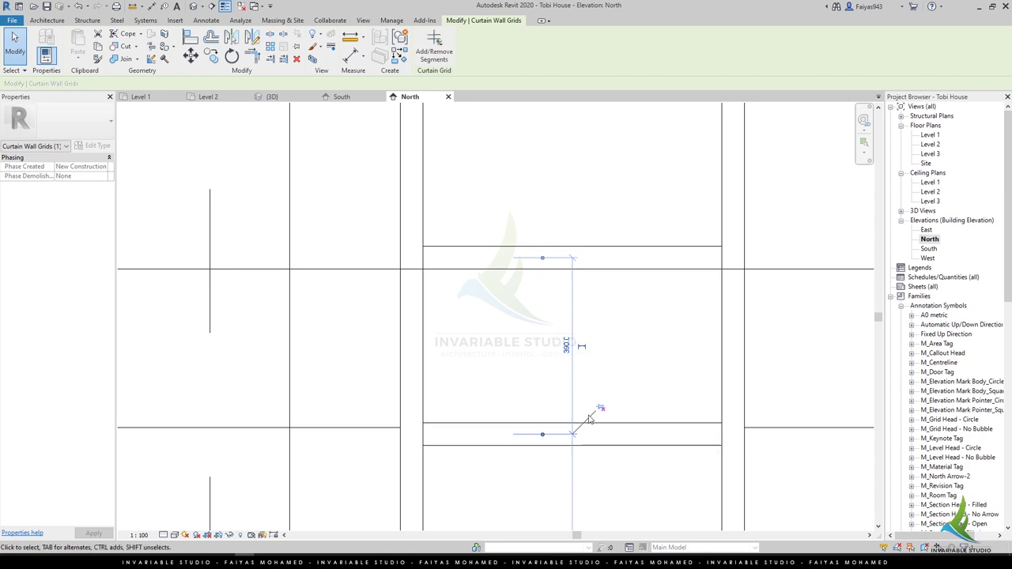
text(300)
key(Return)
key(Escape)
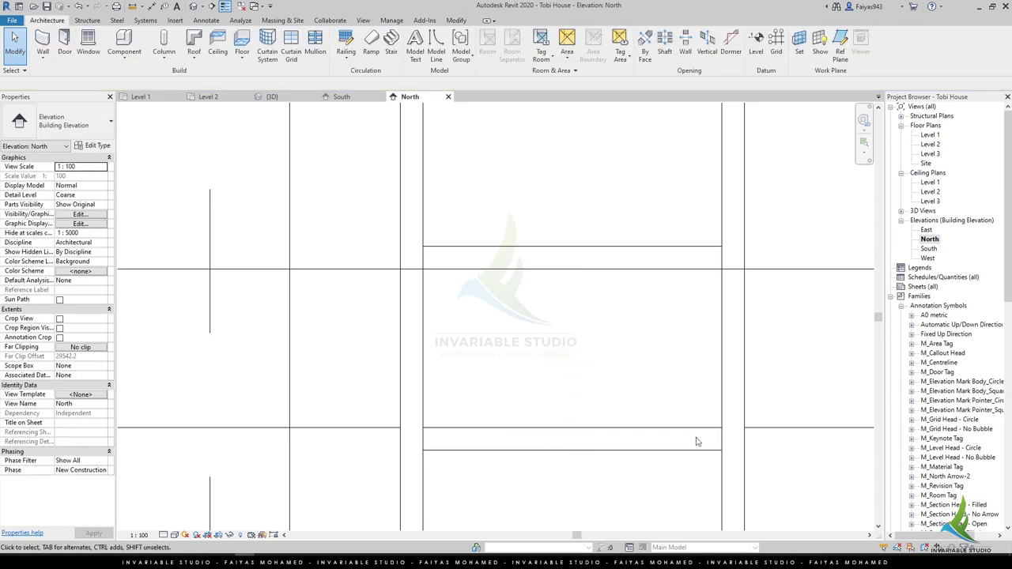
scroll(567, 359, up, 3)
scroll(541, 294, down, 1)
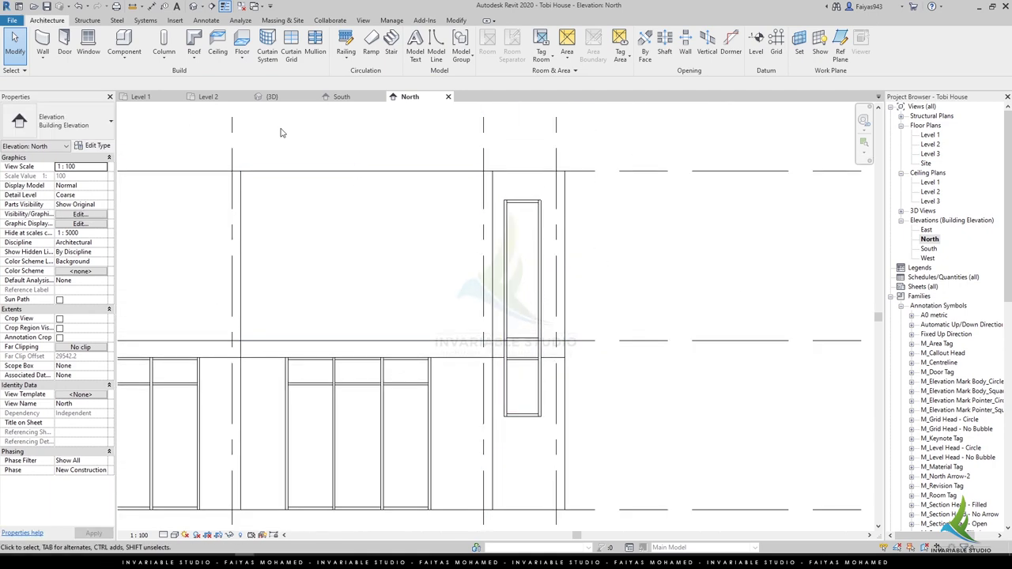
click(271, 96)
Paste both ground-floor storefront curtain walls aligned to Level 2 and inspect them.
mouse_move(656, 383)
shift+middle_down()
mouse_move(446, 383)
mouse_move(515, 375)
shift+middle_up()
scroll(460, 493, down, 3)
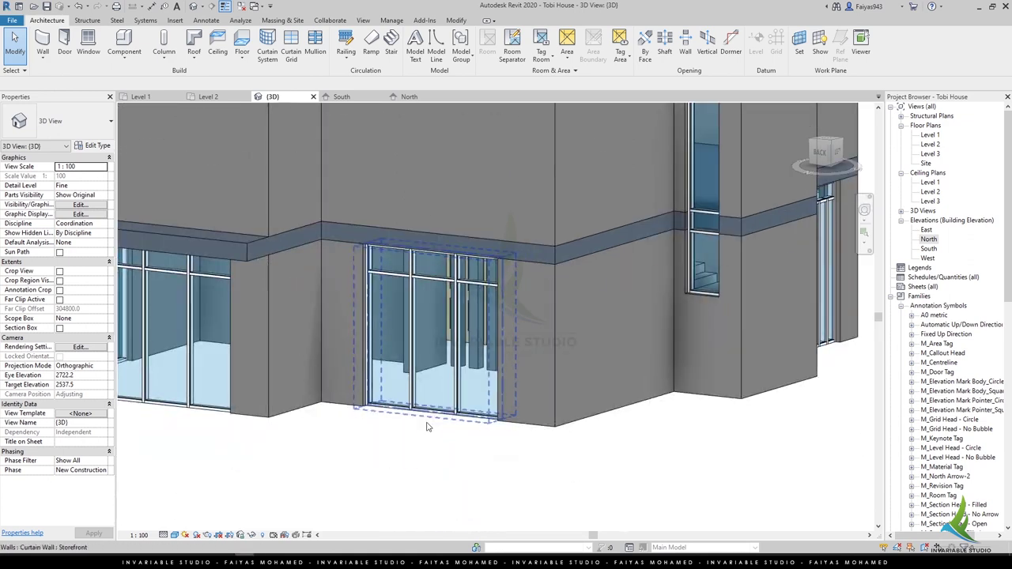
click(427, 423)
shift+middle_drag(427, 423, 410, 405)
ctrl+click(404, 415)
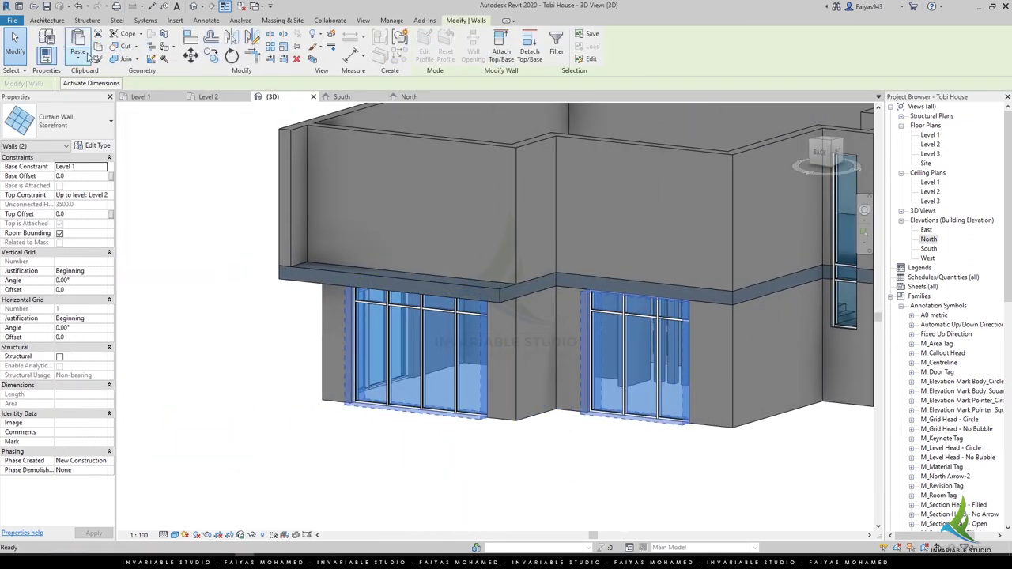
click(89, 57)
click(88, 97)
double_click(456, 227)
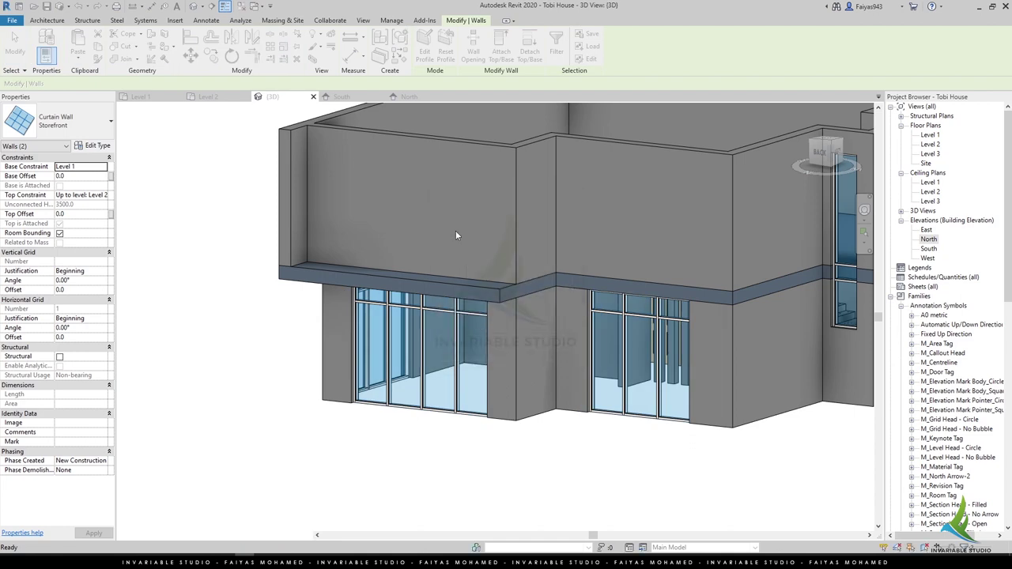
key(Escape)
mouse_move(648, 443)
shift+middle_down()
mouse_move(683, 449)
mouse_move(568, 429)
shift+middle_up()
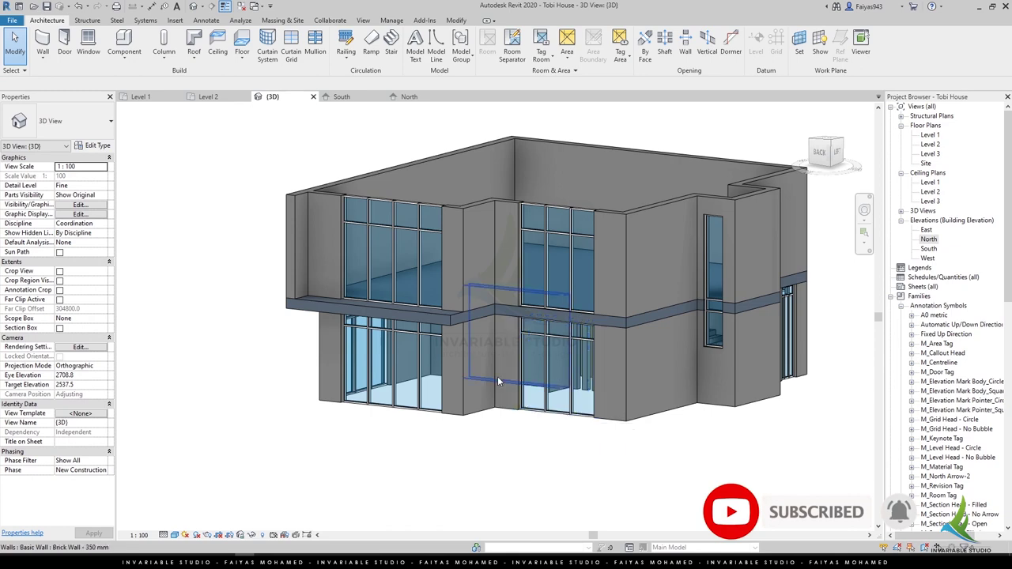
shift+middle_drag(498, 382, 411, 340)
Copy the Level 2 floor slab and paste it aligned to Level 3 at 350 offset.
click(385, 318)
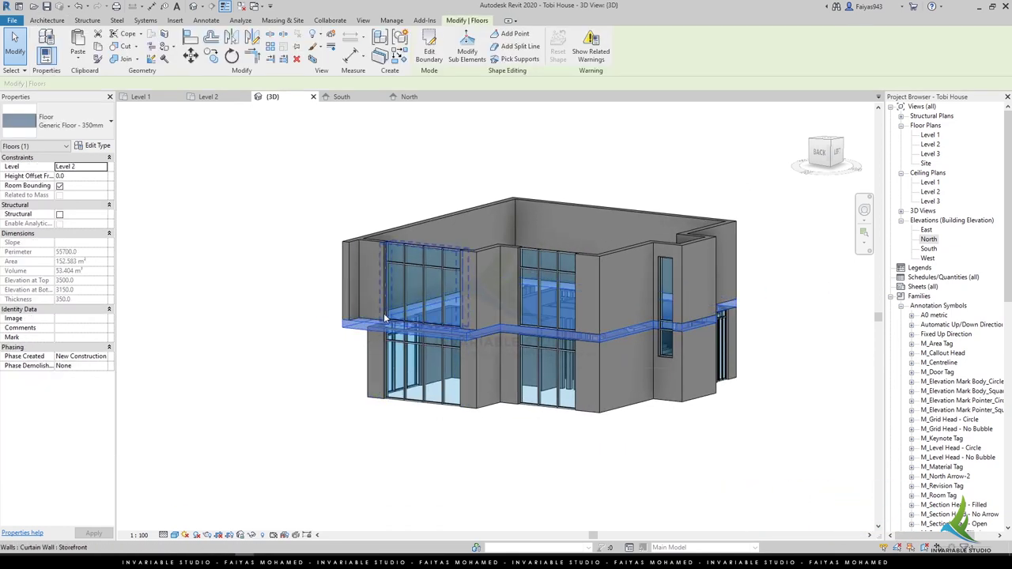
click(211, 55)
click(78, 51)
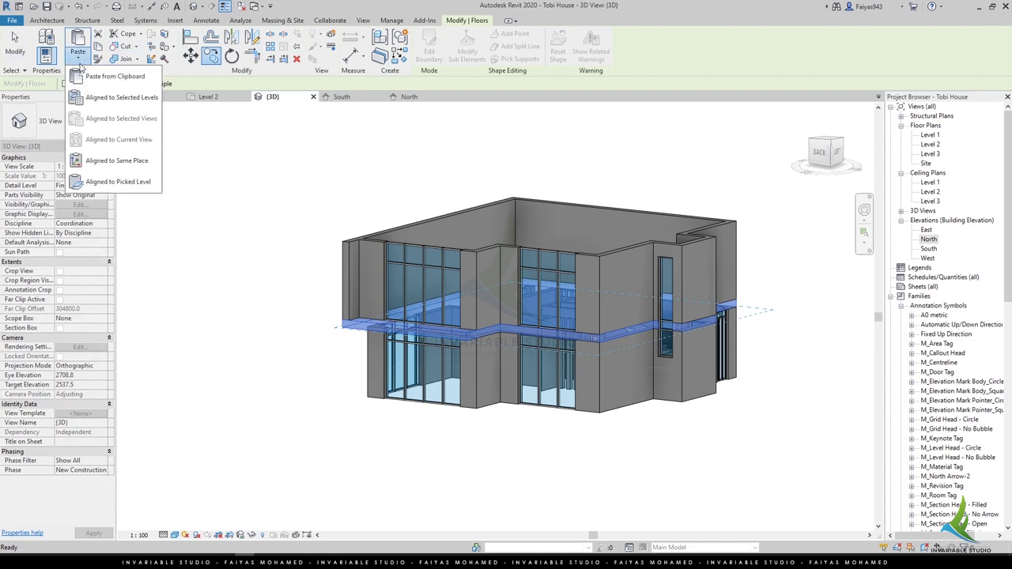
key(Escape)
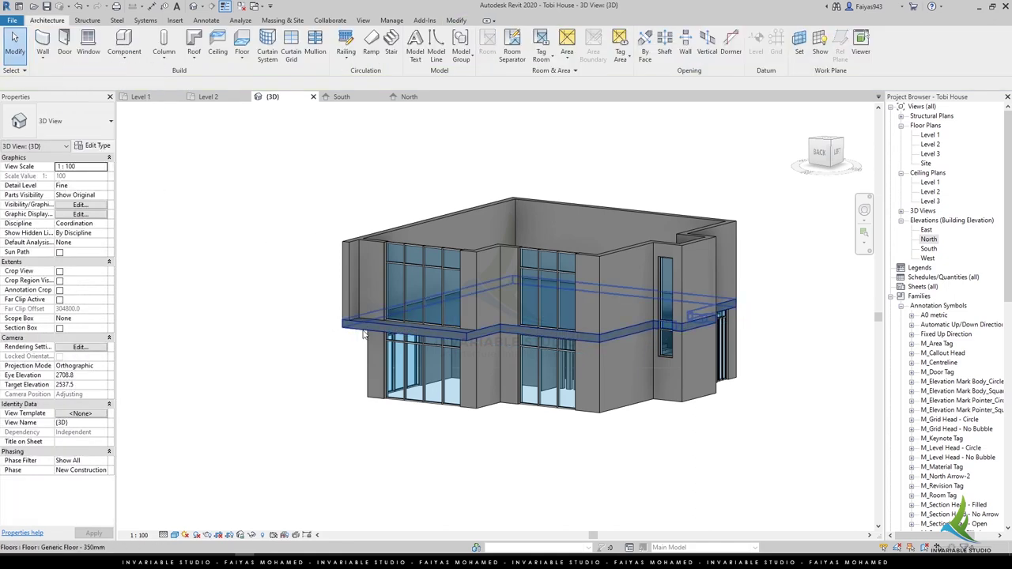
click(78, 54)
click(118, 75)
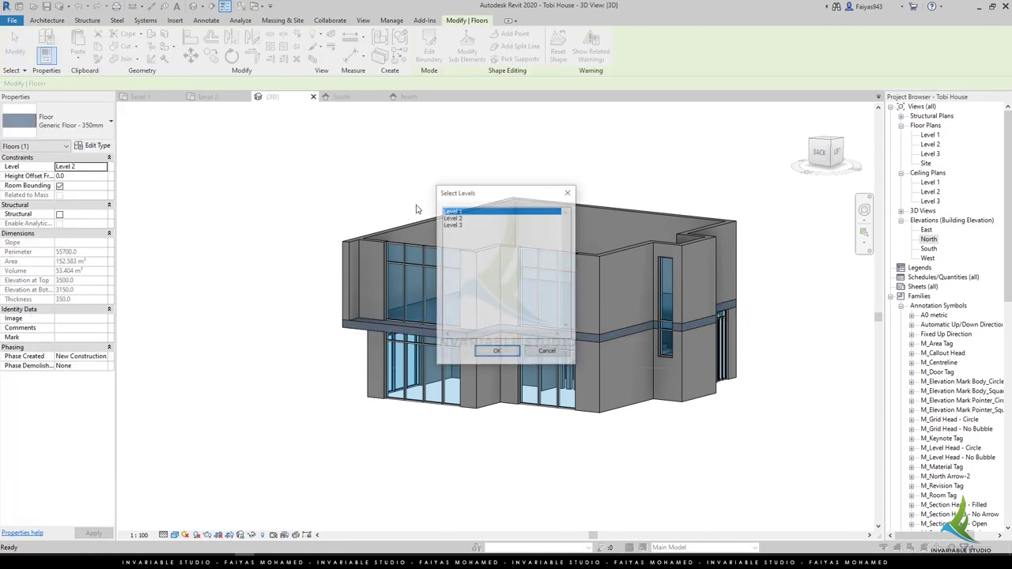
double_click(452, 226)
text(350)
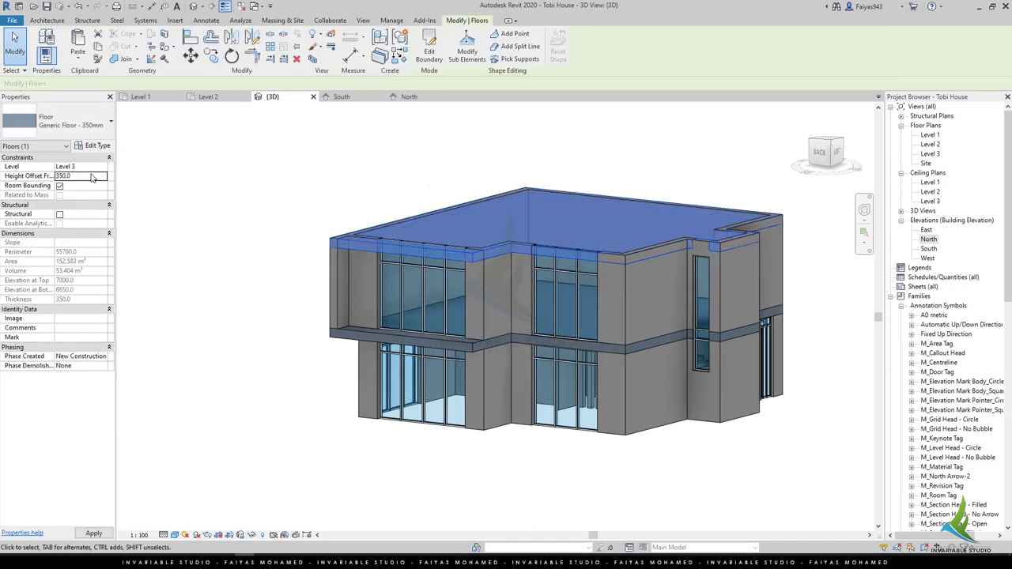
click(250, 282)
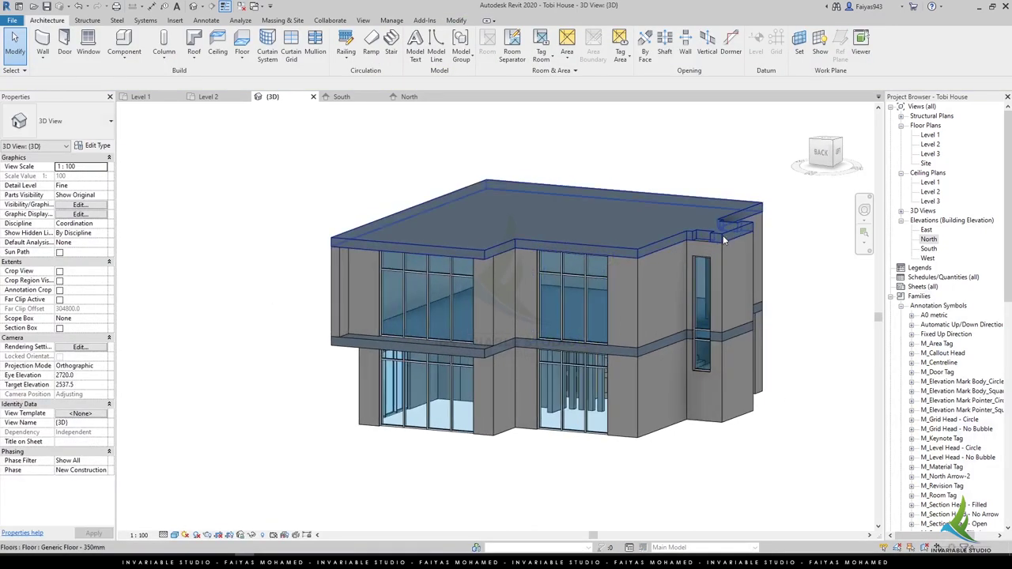
Edit and finish the Level 3 slab boundary, answering the wall-attach prompt.
double_click(724, 239)
scroll(695, 229, up, 3)
scroll(666, 221, up, 2)
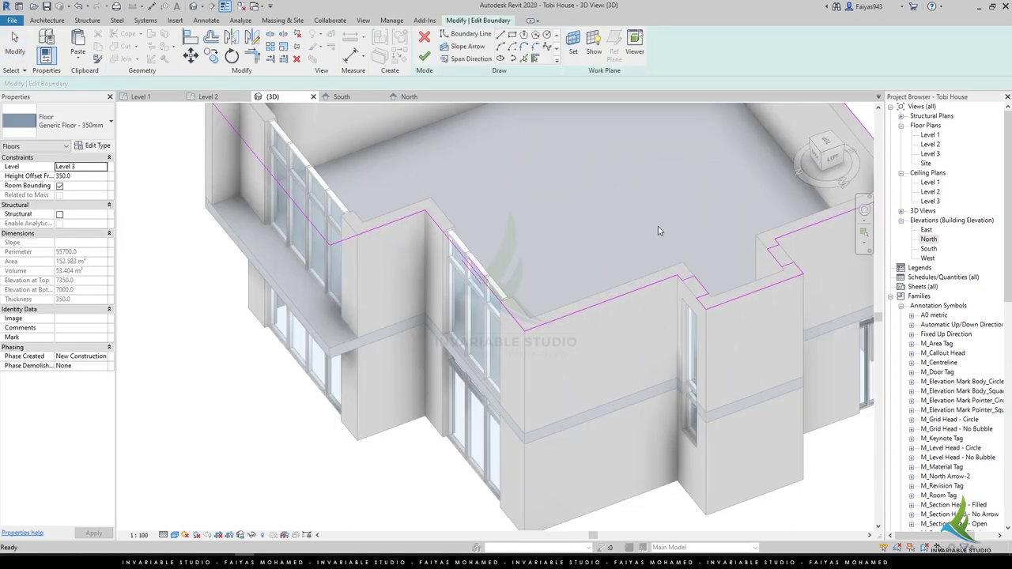
scroll(506, 320, down, 3)
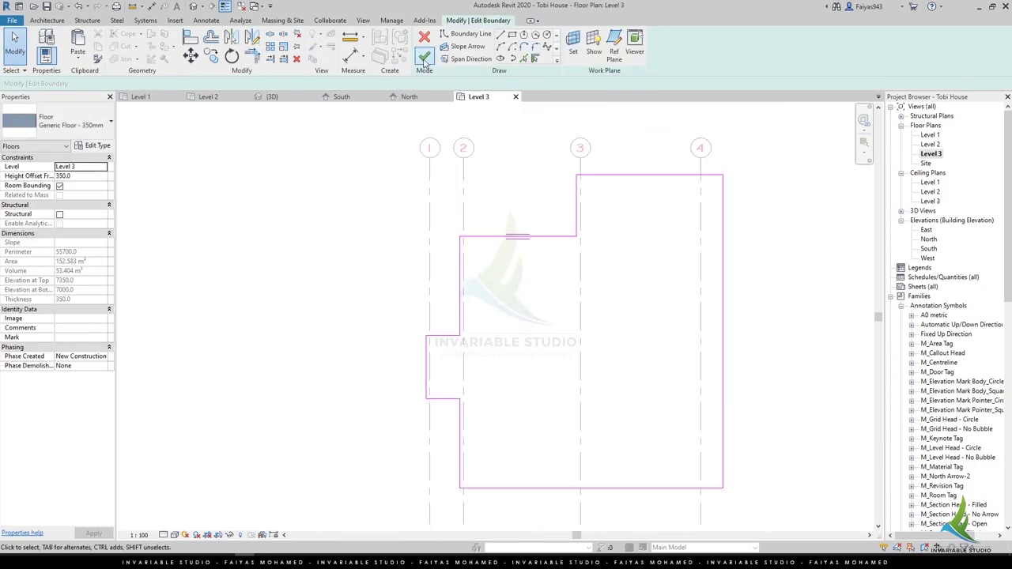
click(425, 55)
click(526, 287)
click(274, 96)
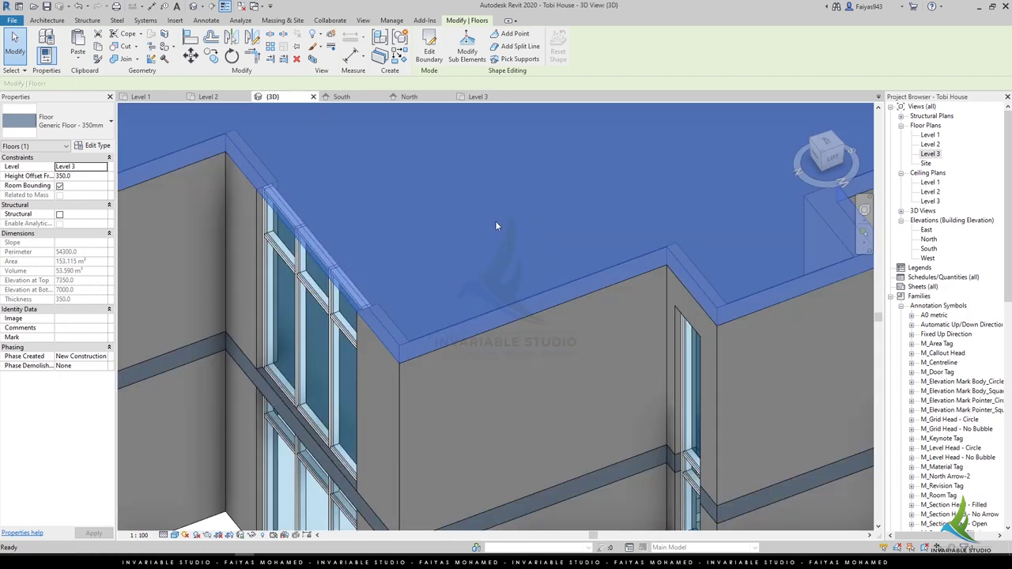
scroll(495, 221, down, 3)
mouse_move(524, 326)
shift+middle_down()
mouse_move(501, 299)
mouse_move(553, 316)
shift+middle_up()
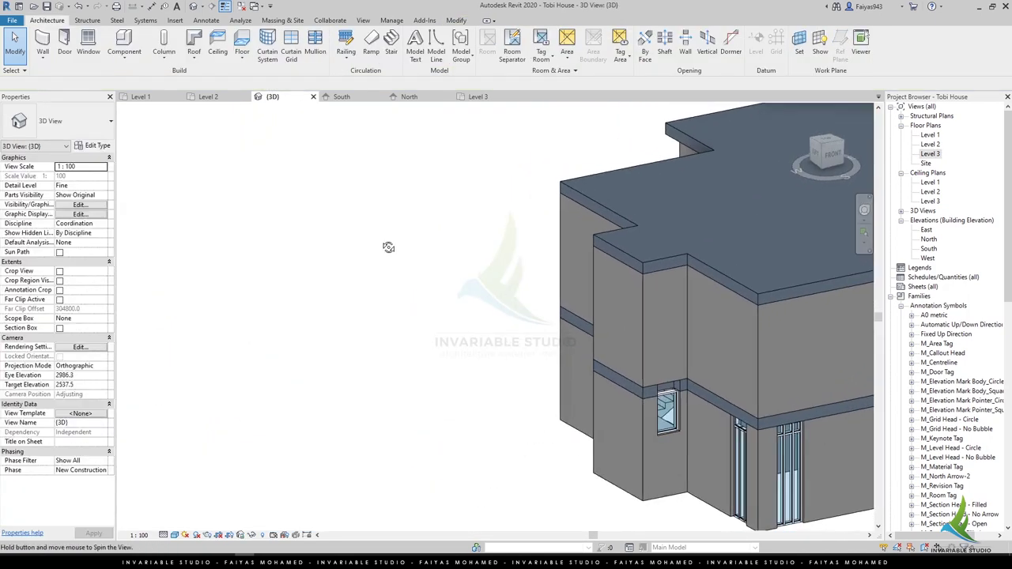
scroll(687, 384, up, 3)
scroll(686, 384, up, 2)
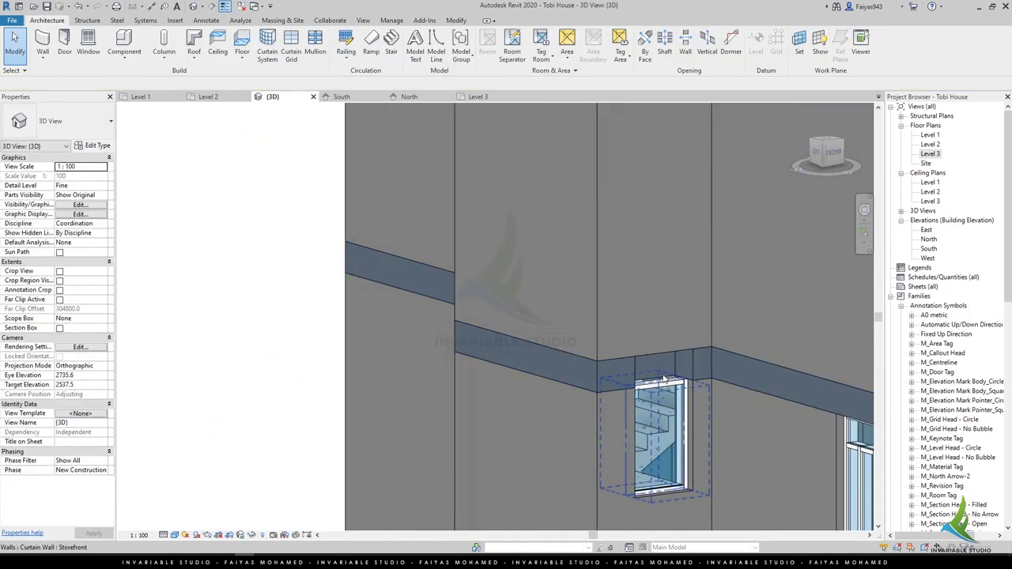
Select the tall narrow storefront curtain wall in the 3D view.
click(663, 379)
key(Escape)
scroll(601, 426, down, 3)
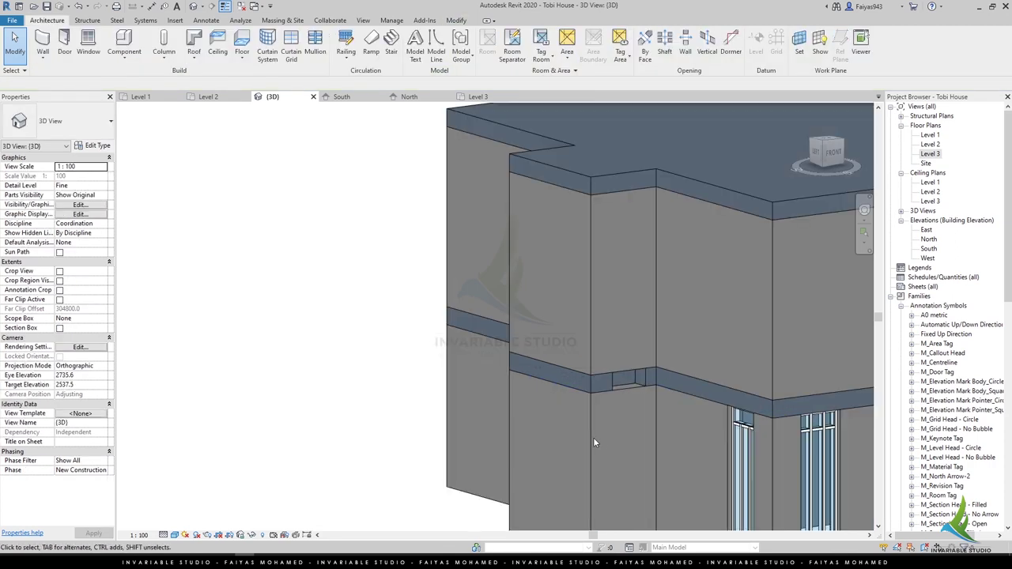
shift+middle_drag(593, 437, 556, 430)
click(553, 431)
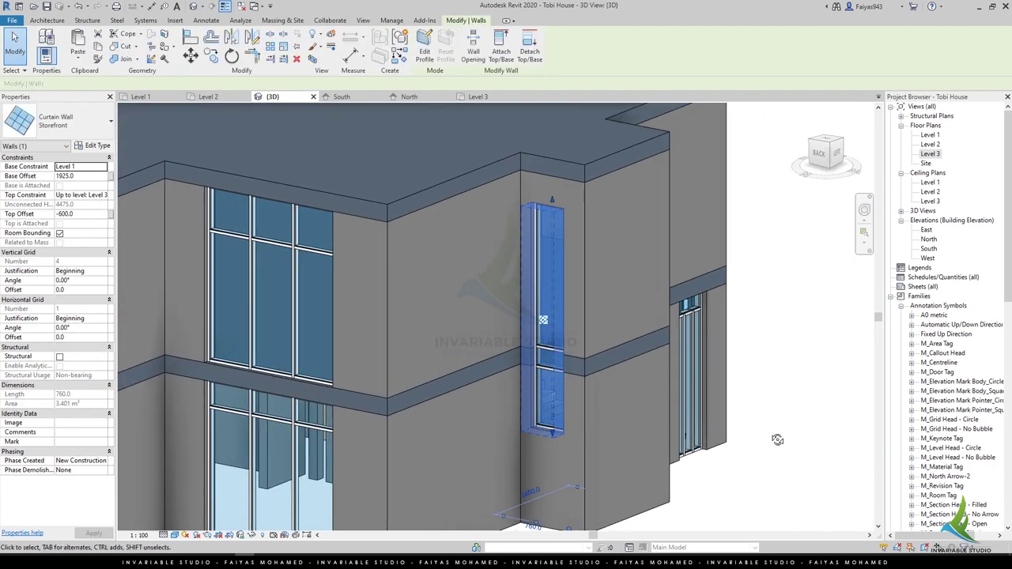
shift+middle_drag(554, 431, 288, 123)
Mirror a copy across the stair wall in the Level 2 plan and check it in 3D.
click(208, 97)
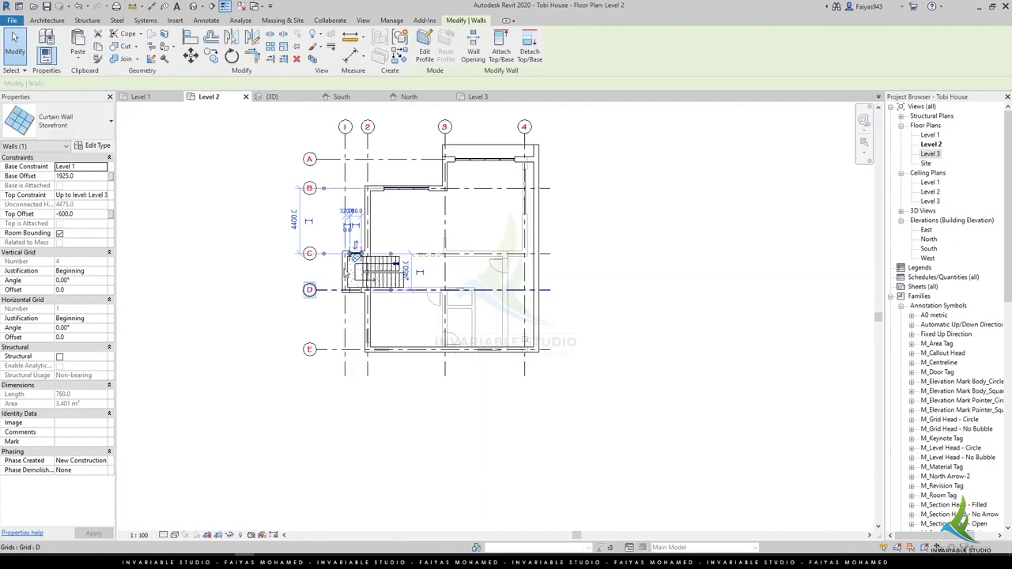
click(252, 37)
scroll(340, 269, up, 4)
scroll(360, 280, up, 2)
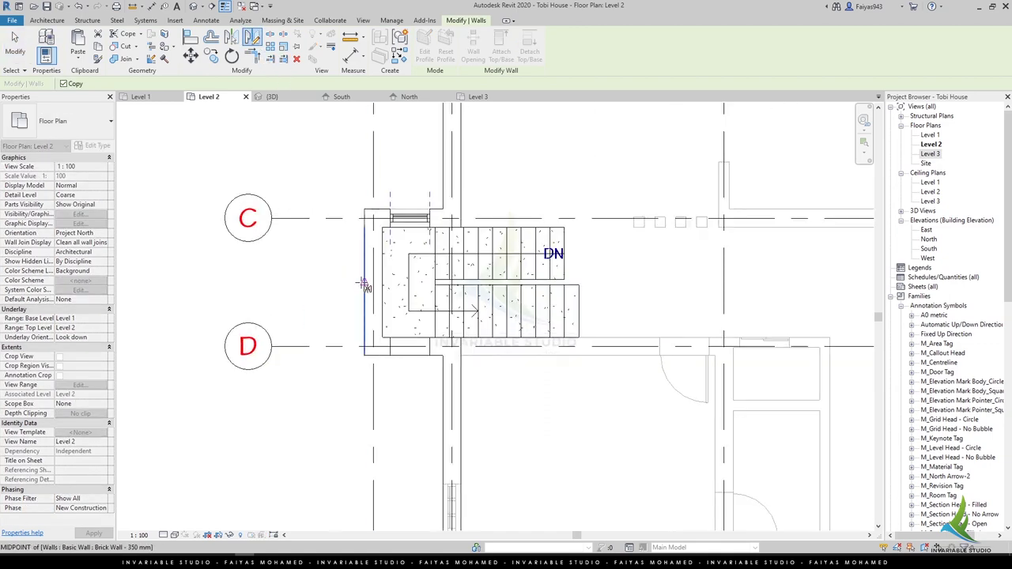
scroll(362, 283, up, 2)
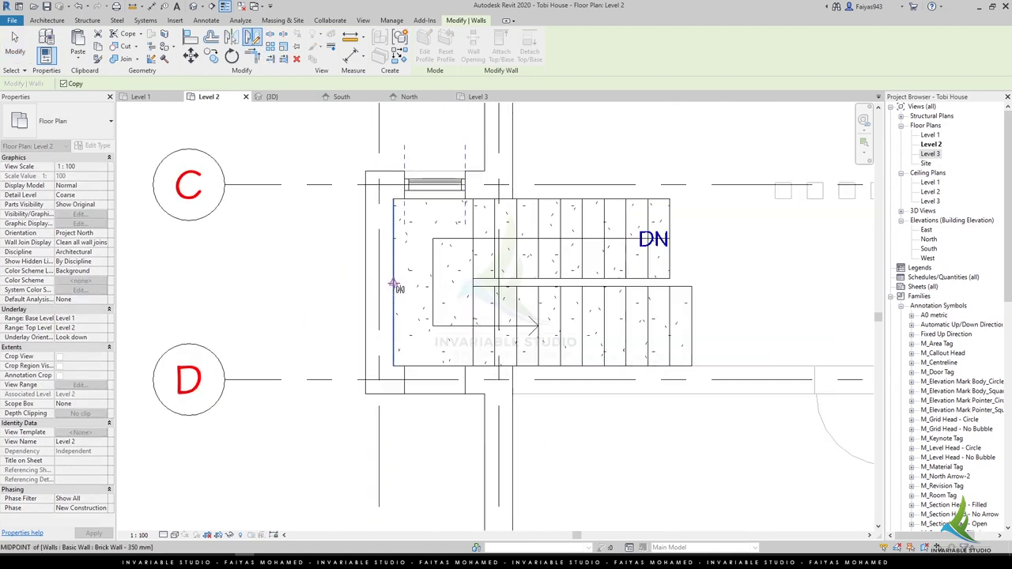
click(335, 283)
key(ctrl+Tab)
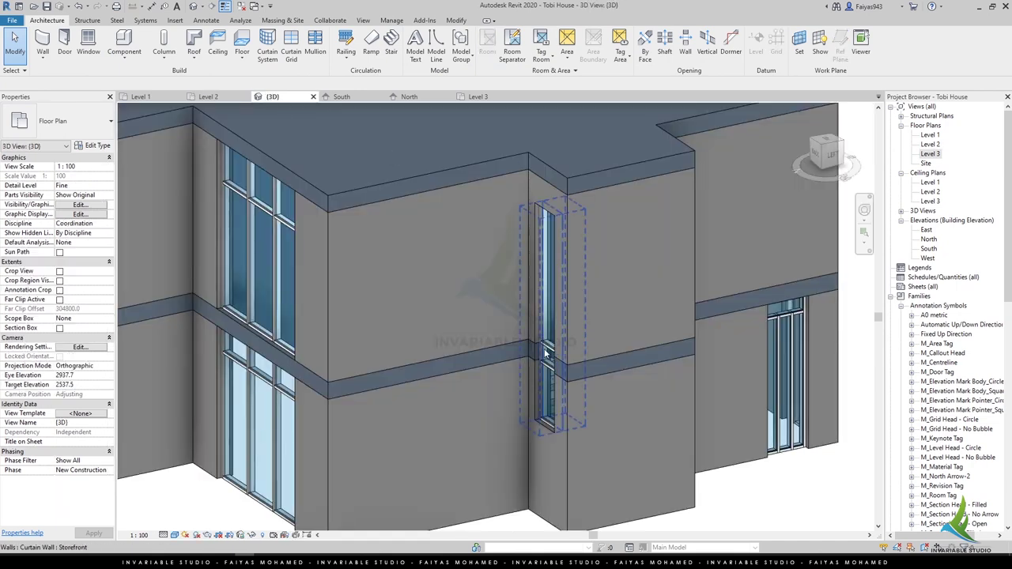
mouse_move(474, 396)
shift+middle_down()
mouse_move(509, 415)
mouse_move(608, 338)
mouse_move(334, 379)
mouse_move(418, 359)
mouse_move(637, 406)
mouse_move(583, 440)
mouse_move(520, 402)
shift+middle_up()
click(601, 345)
key(Escape)
Orbit to a frontal view and try selecting the left upper storefront curtain wall.
scroll(521, 406, down, 3)
shift+middle_drag(611, 388, 558, 399)
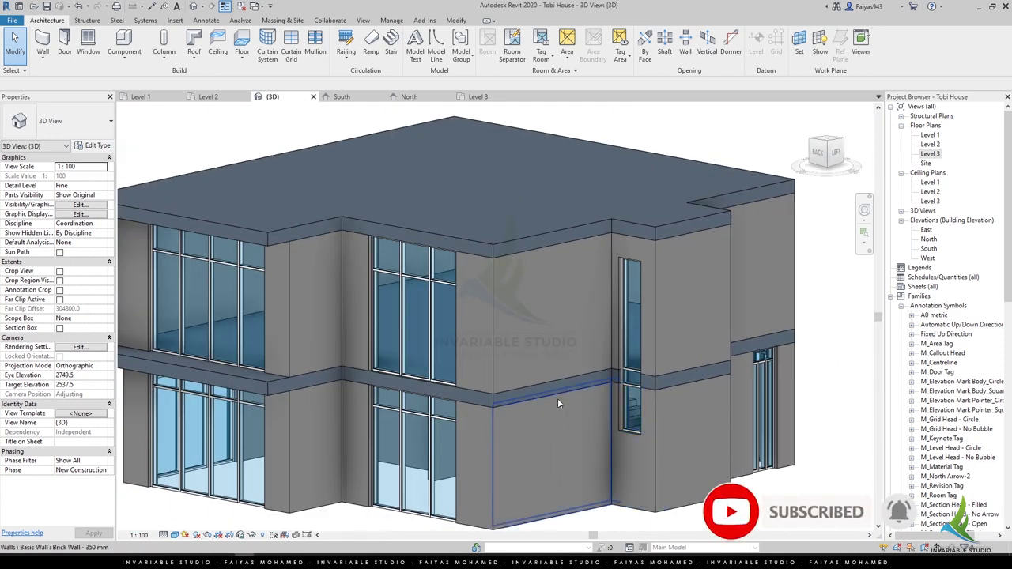
scroll(555, 388, up, 3)
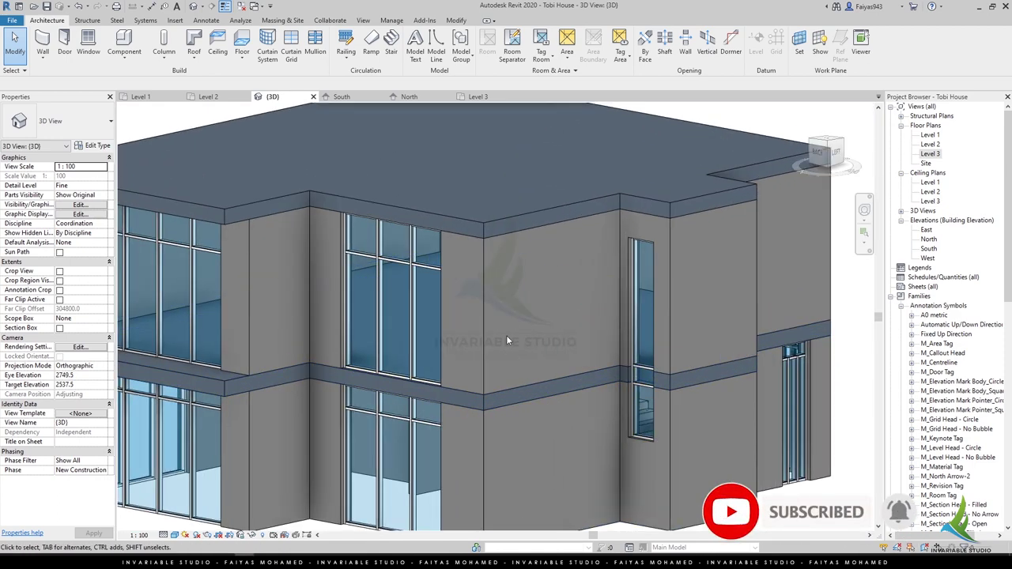
scroll(498, 316, down, 1)
scroll(491, 287, down, 2)
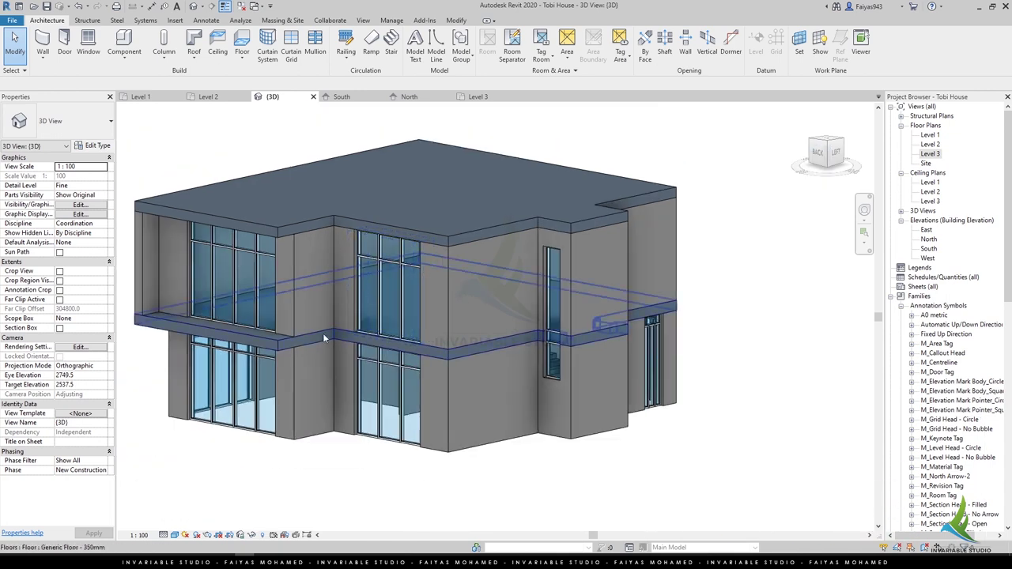
shift+middle_drag(323, 333, 402, 359)
click(401, 360)
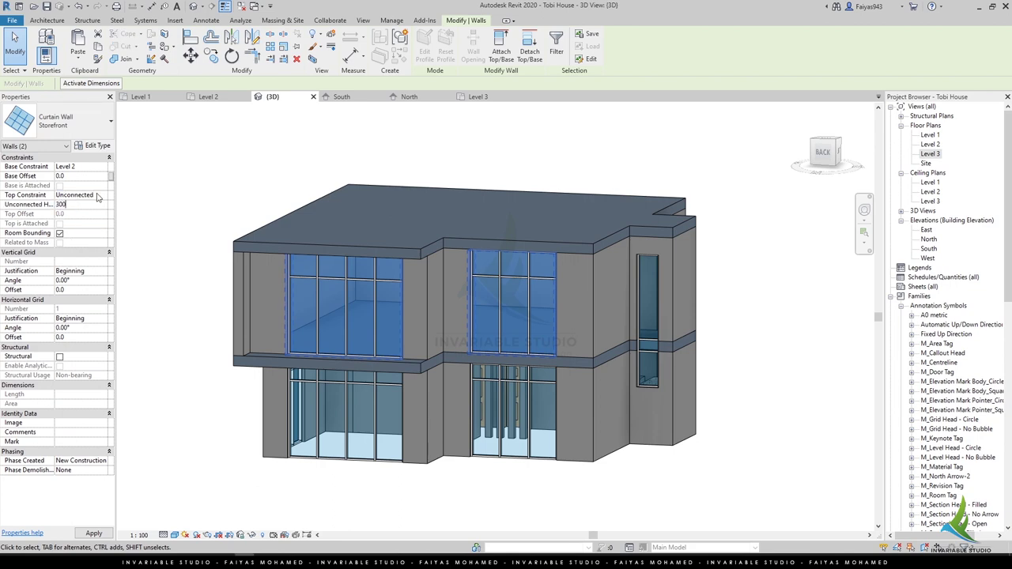
click(544, 525)
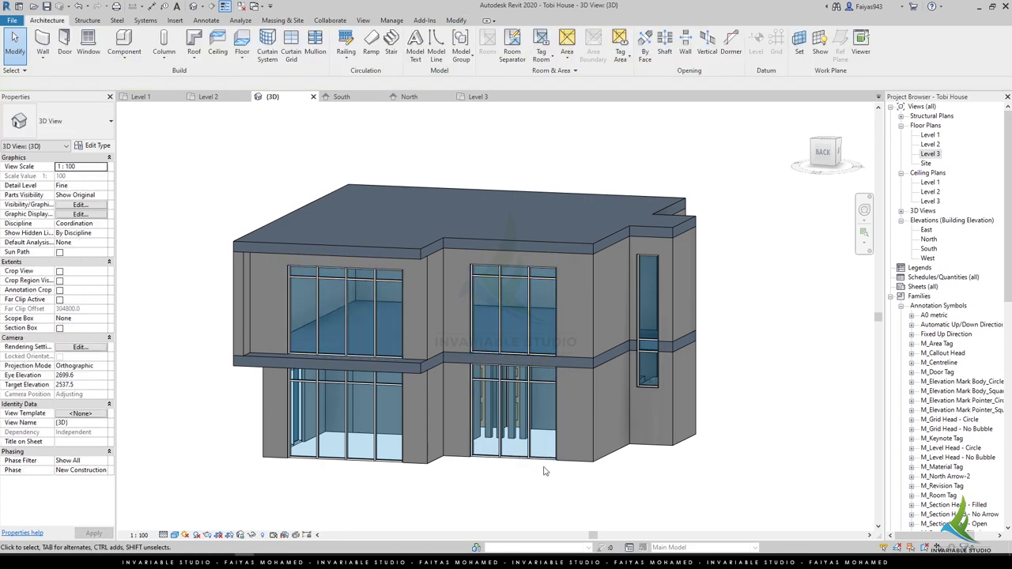
Select both upper storefront curtain walls, set Top Constraint Unconnected and height 3000.
scroll(506, 351, up, 1)
click(508, 267)
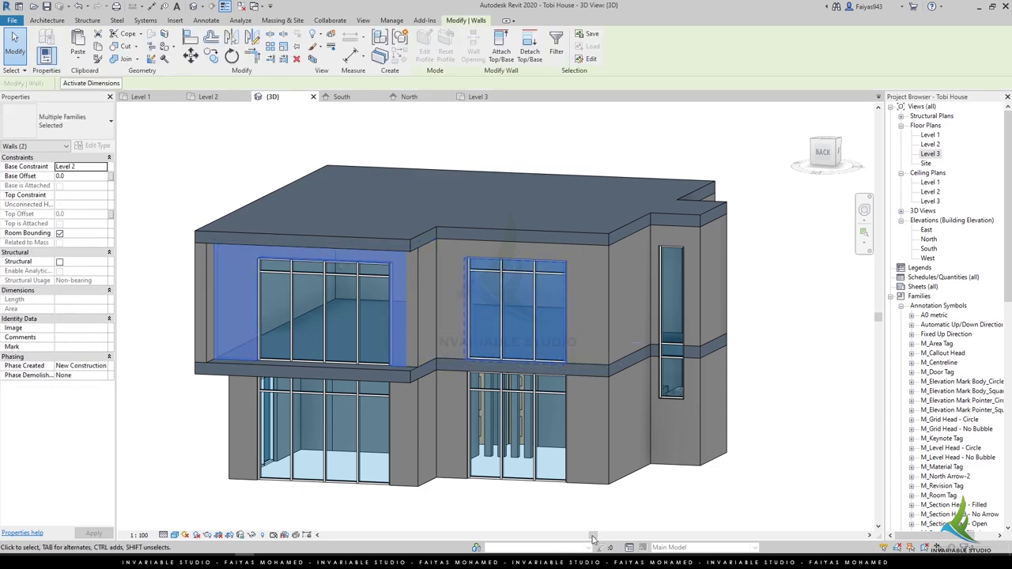
key(Escape)
click(505, 263)
ctrl+click(347, 272)
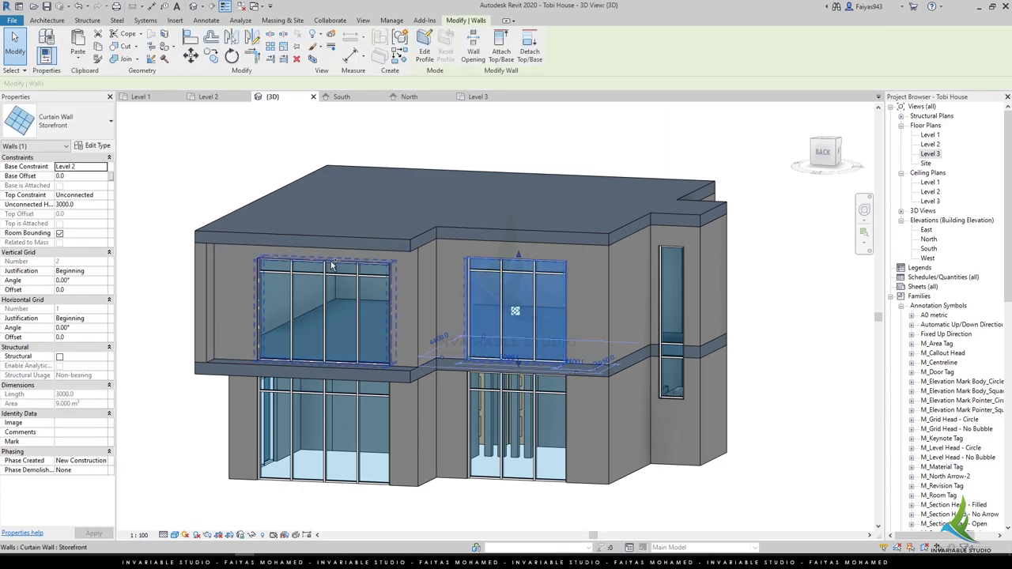
click(823, 152)
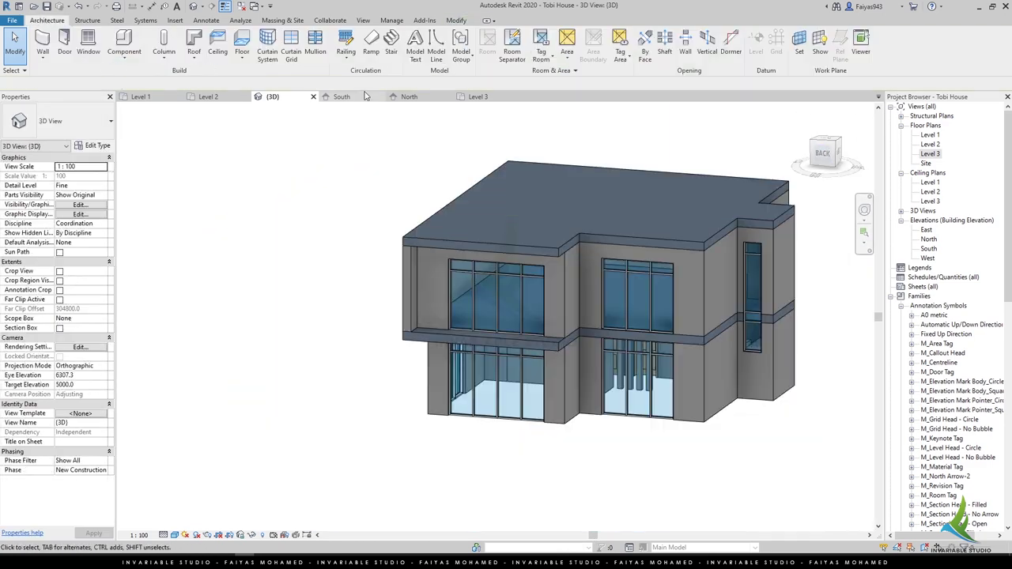
In the Level 2 plan, select the floor slab and enter Edit Boundary.
click(211, 97)
scroll(466, 309, down, 3)
middle_drag(465, 309, 514, 474)
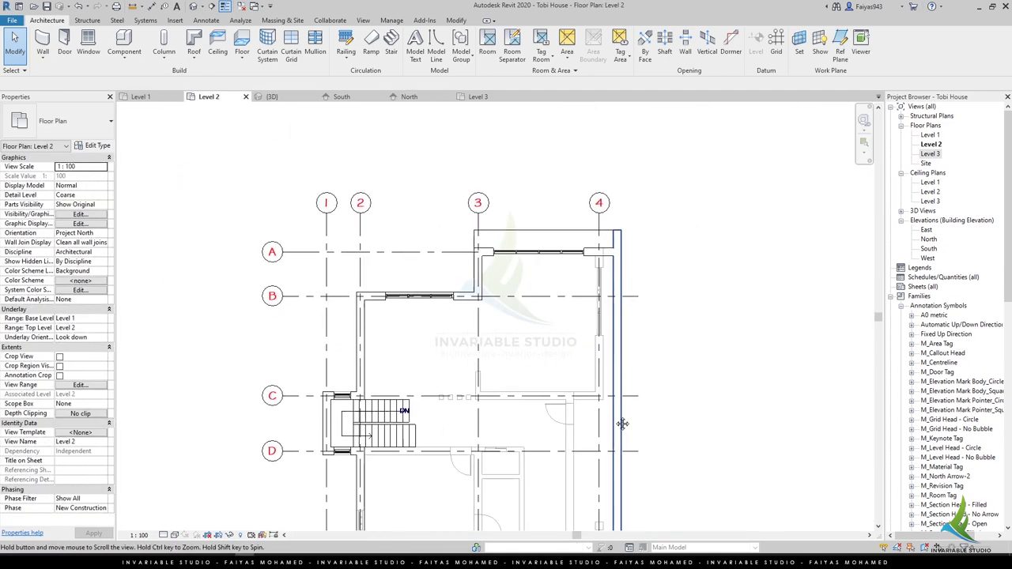
click(522, 230)
click(458, 44)
Duplicate the floor type to create Generic Floor - 250mm.
click(97, 145)
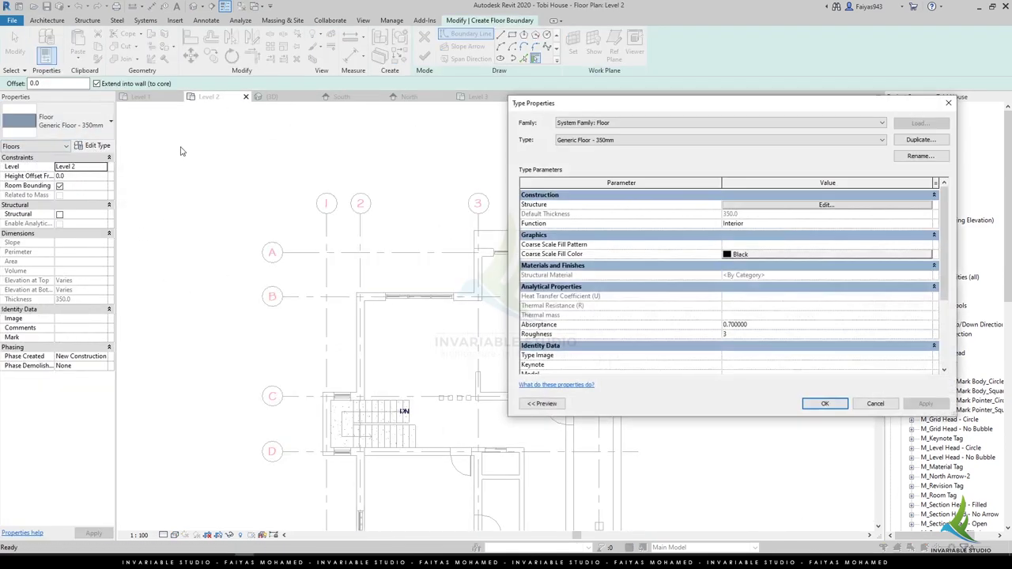
key(Escape)
click(71, 120)
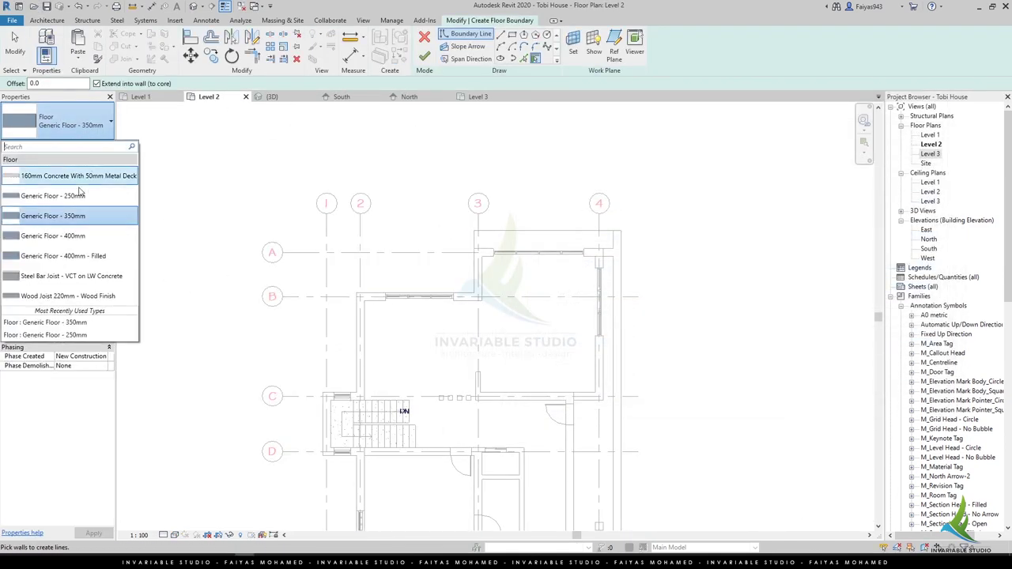
key(Escape)
click(94, 146)
click(920, 139)
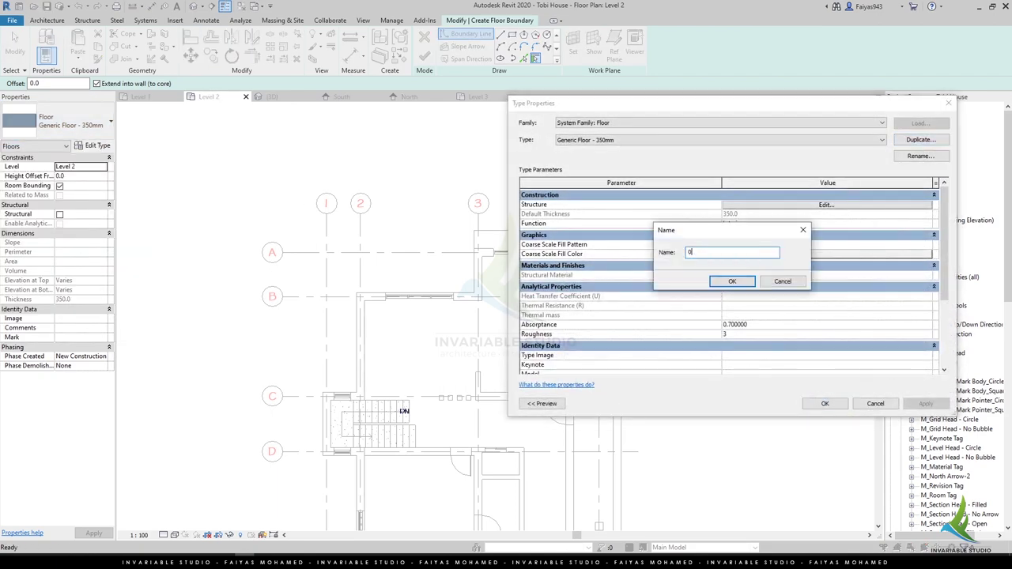
key(Escape)
click(909, 143)
click(767, 252)
key(Return)
key(Return)
key(Escape)
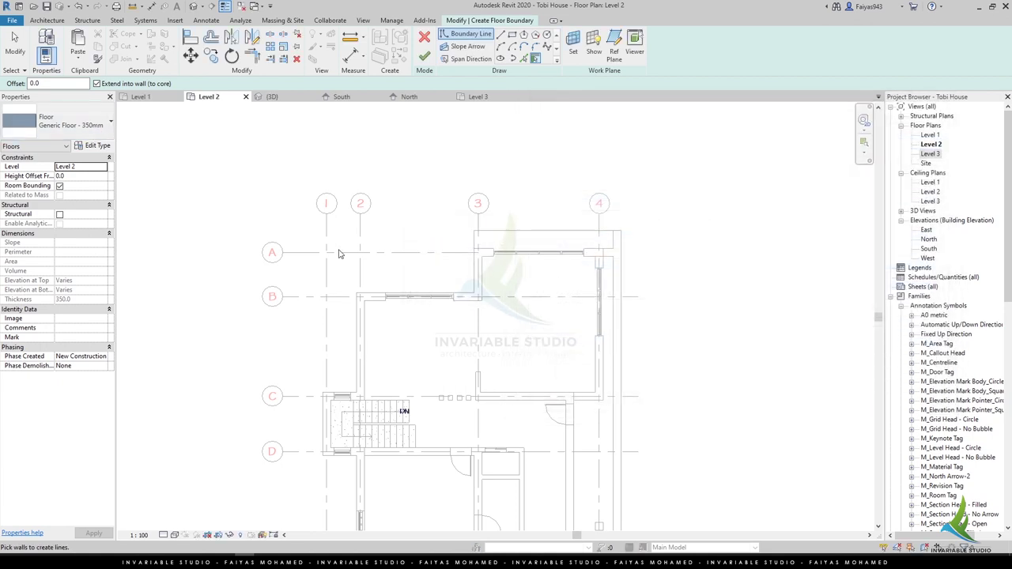
Select the sketch's left boundary line and start an aligned dimension with DI.
click(474, 275)
scroll(327, 396, up, 2)
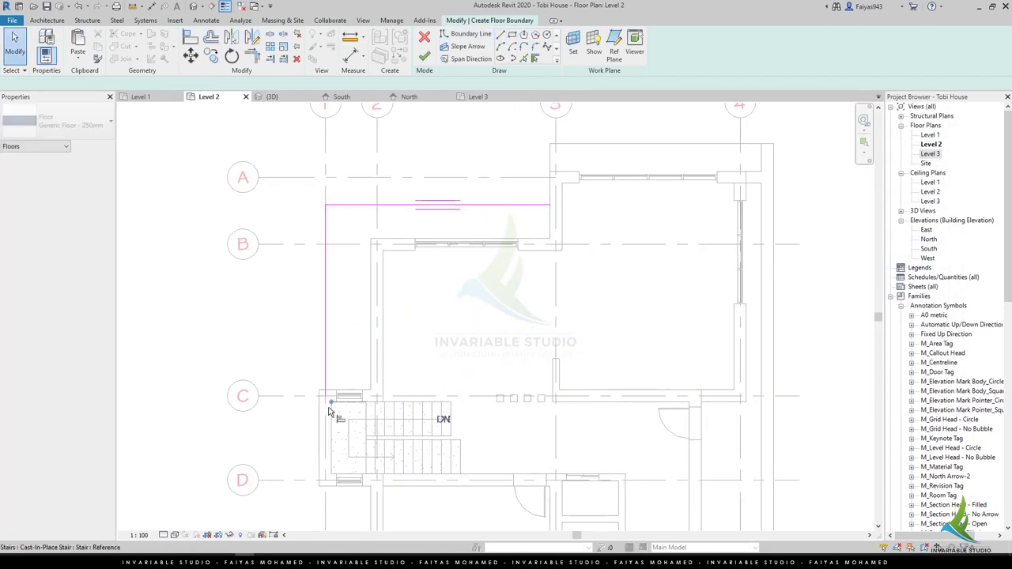
key(Escape)
scroll(323, 366, up, 2)
scroll(314, 345, up, 3)
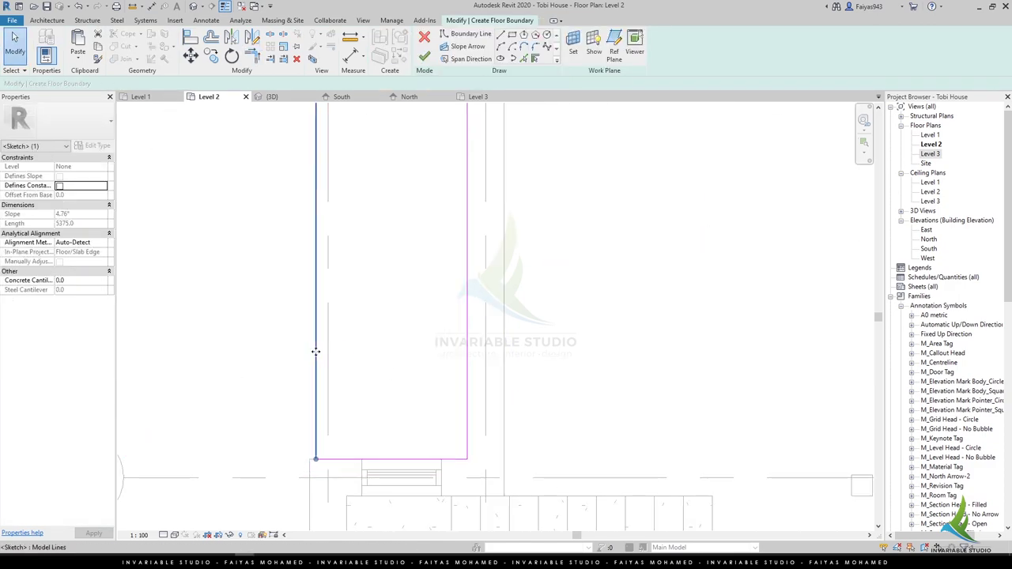
click(434, 406)
scroll(482, 377, down, 5)
key(d)
key(i)
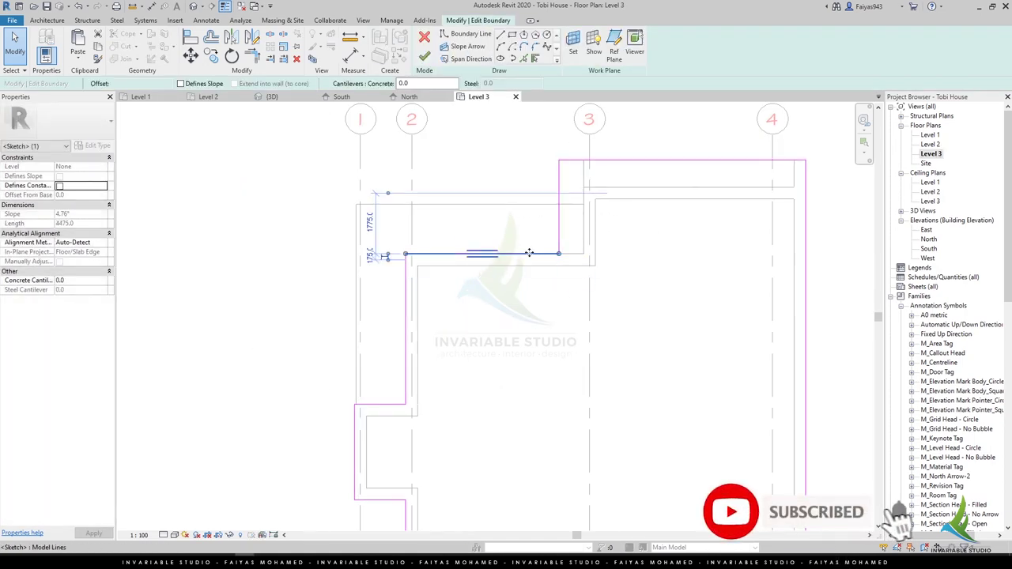
Orbit in close to the new canopy slab and select it.
scroll(532, 130, up, 2)
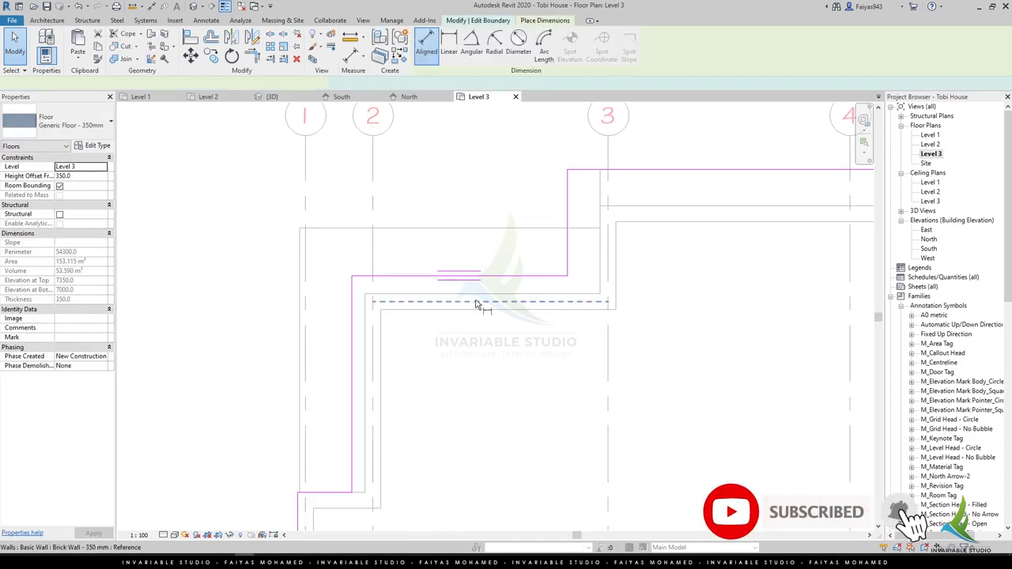
key(d)
key(i)
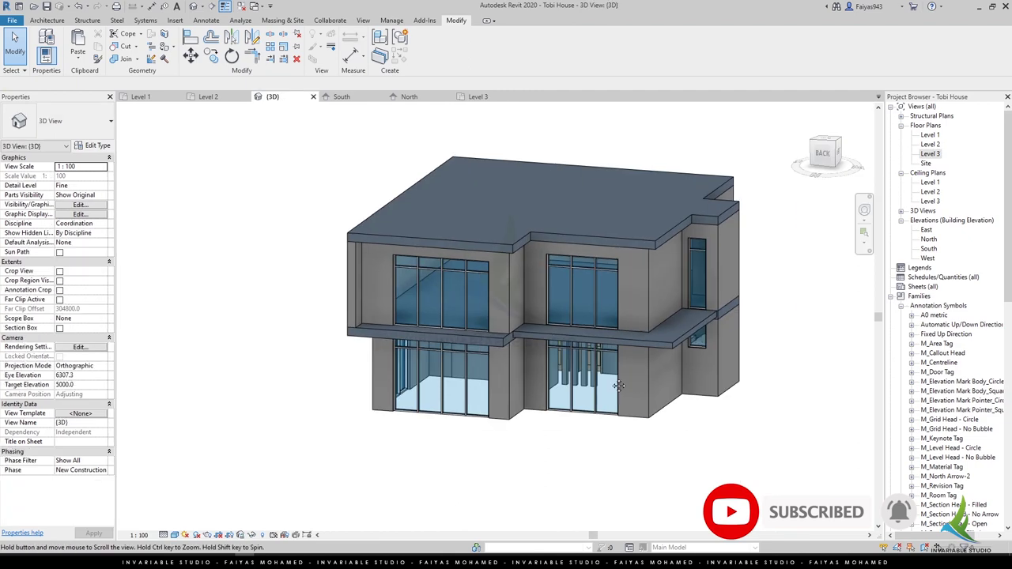
shift+middle_drag(618, 385, 483, 253)
scroll(675, 256, up, 2)
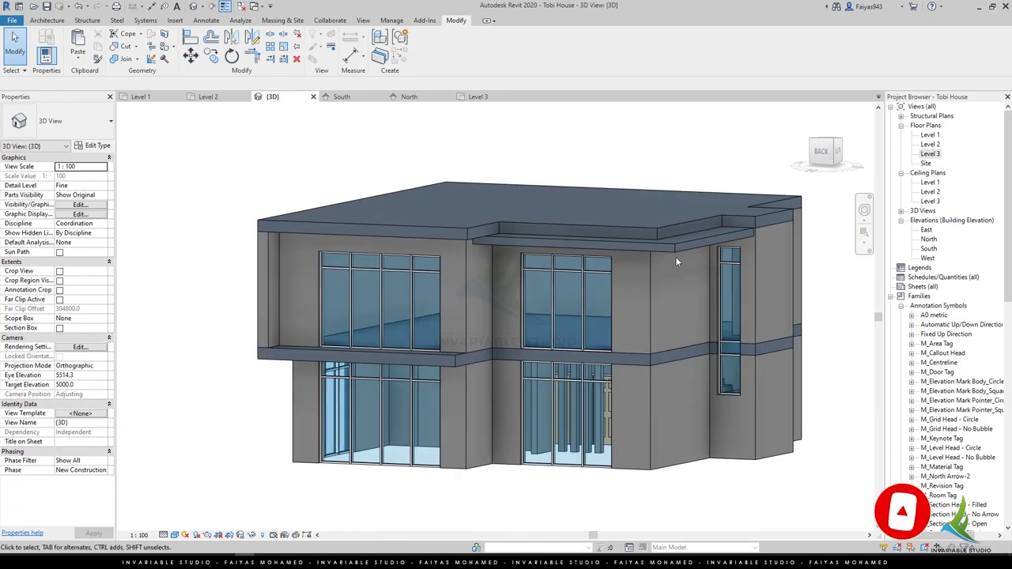
scroll(675, 256, up, 2)
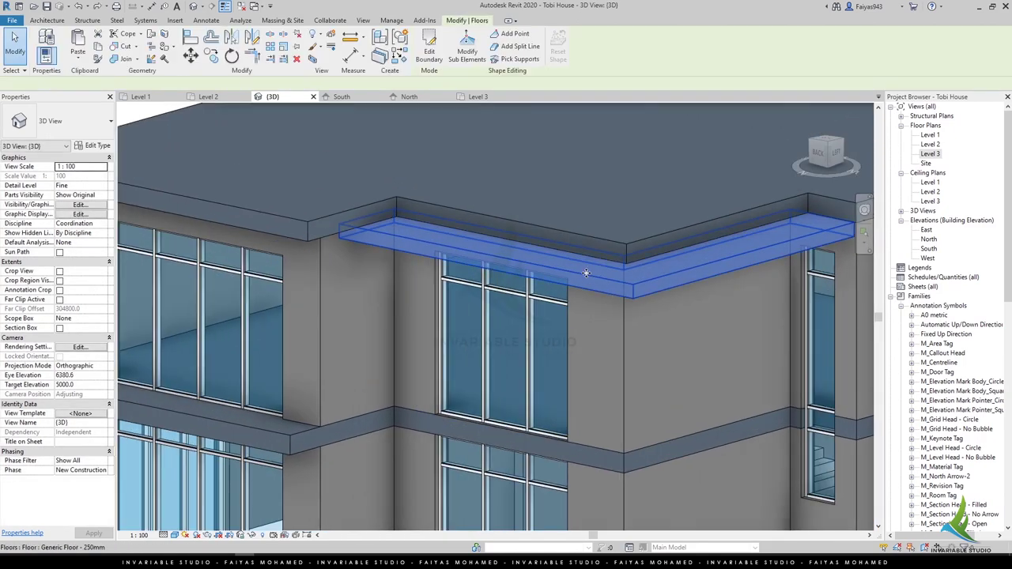
click(585, 272)
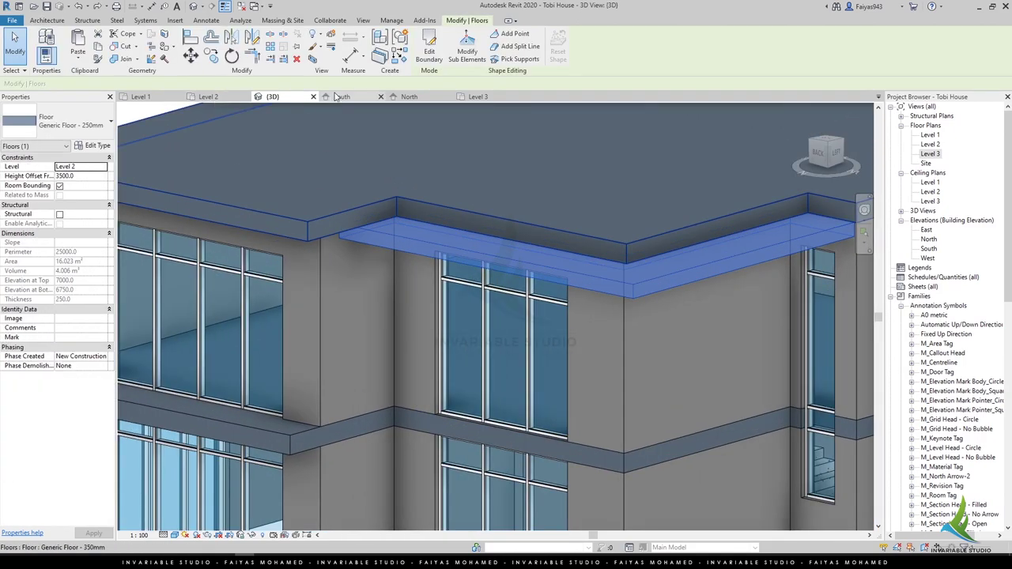
In the Level 3 plan, edit the canopy slab's L-shaped boundary and finish the sketch.
click(474, 97)
double_click(493, 266)
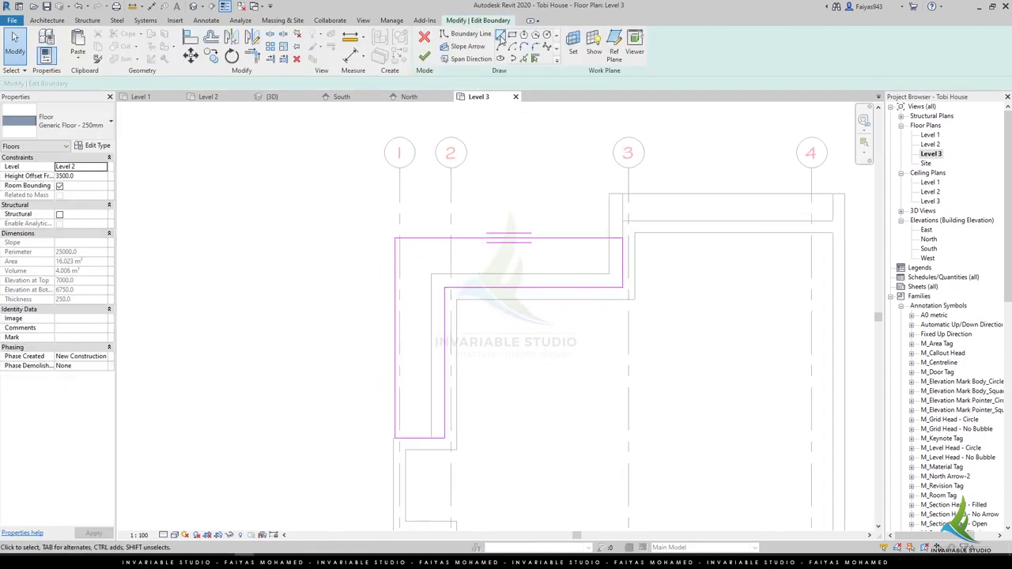
click(47, 19)
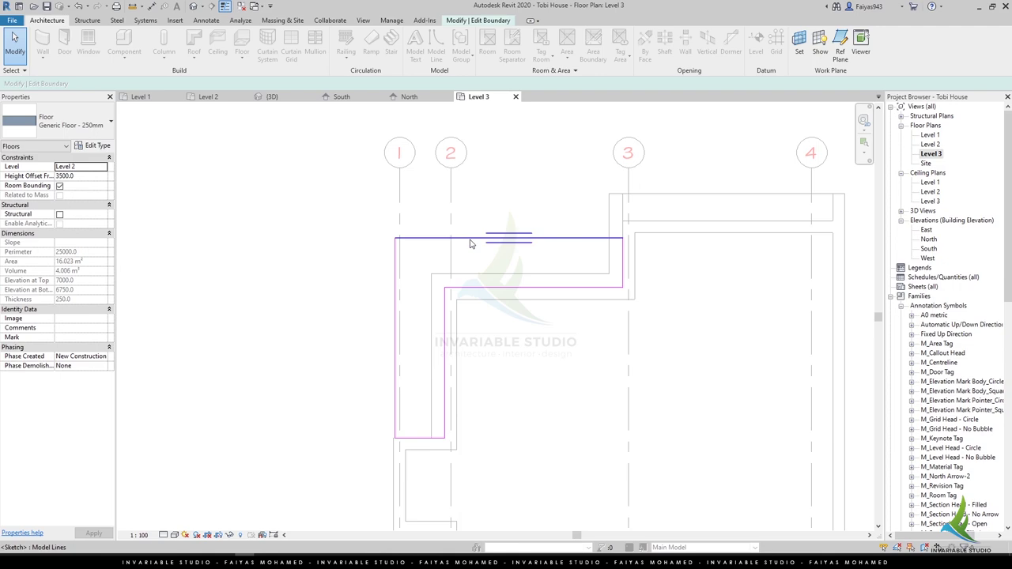
click(478, 19)
click(455, 40)
middle_drag(297, 119, 229, 132)
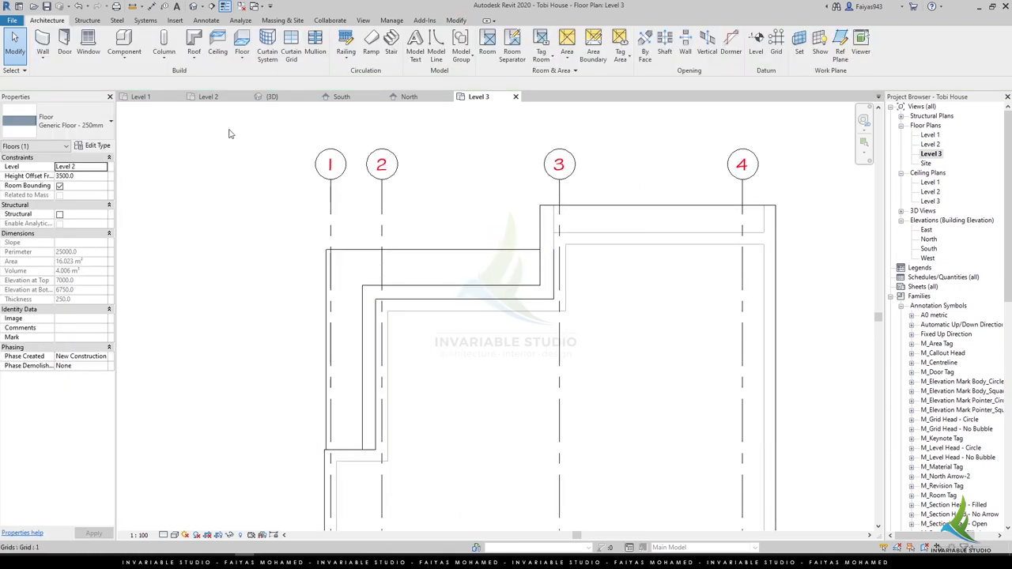
click(194, 57)
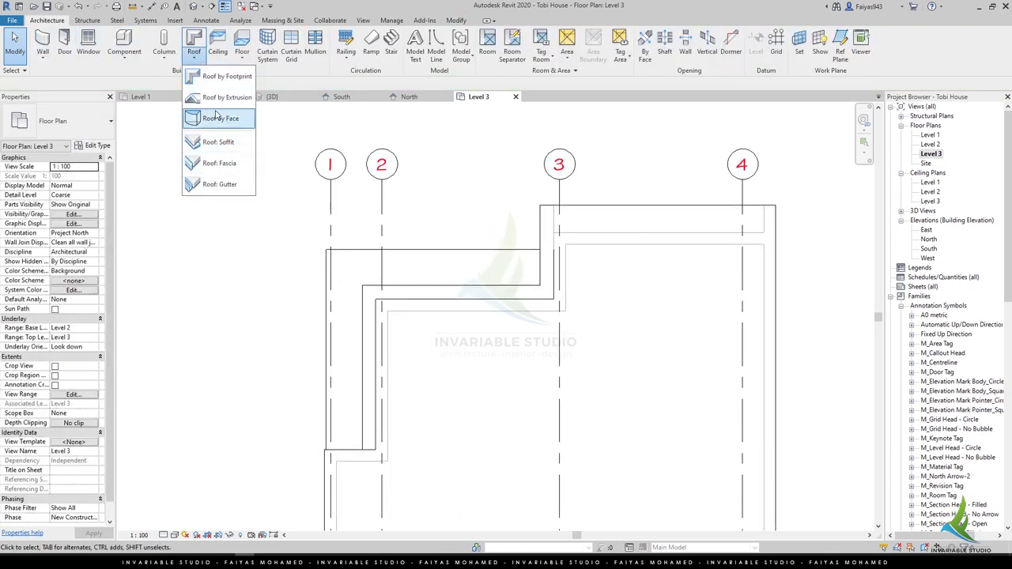
Start a roof by footprint using a new Generic Roof - 200mm type with a 200 structure layer.
click(212, 81)
click(110, 121)
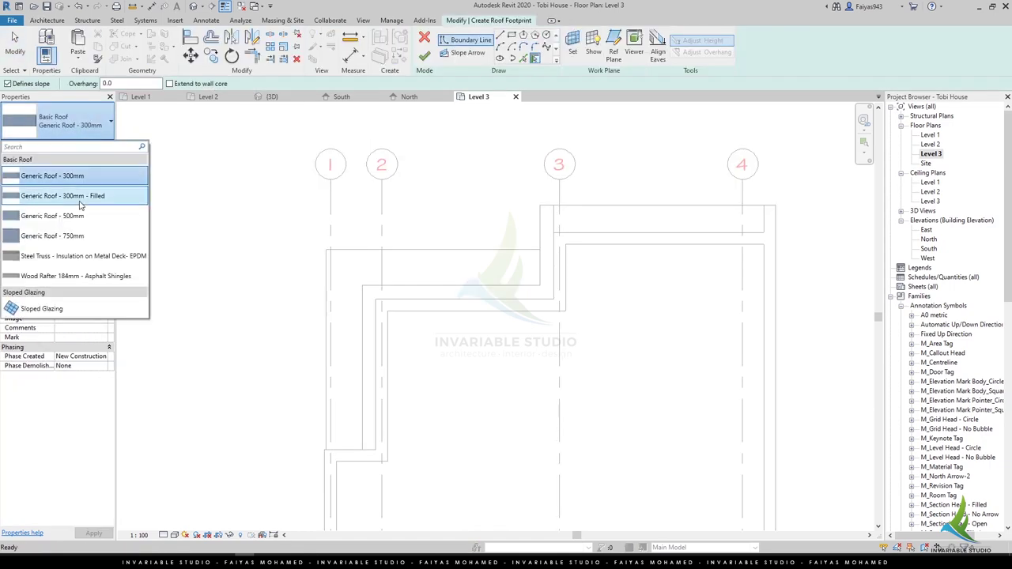
click(93, 177)
click(917, 156)
text(Generic Roof - 200mm)
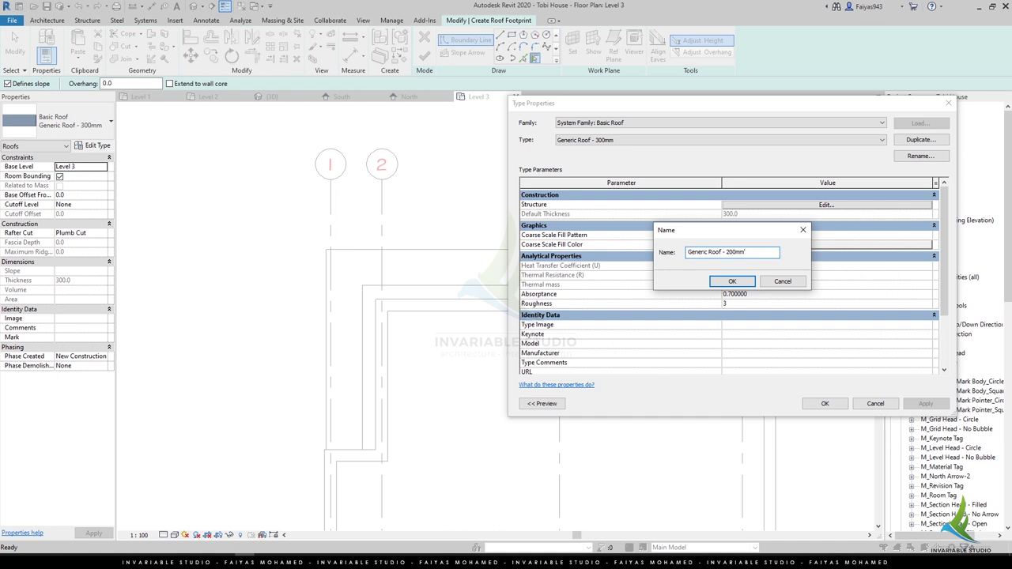
key(Return)
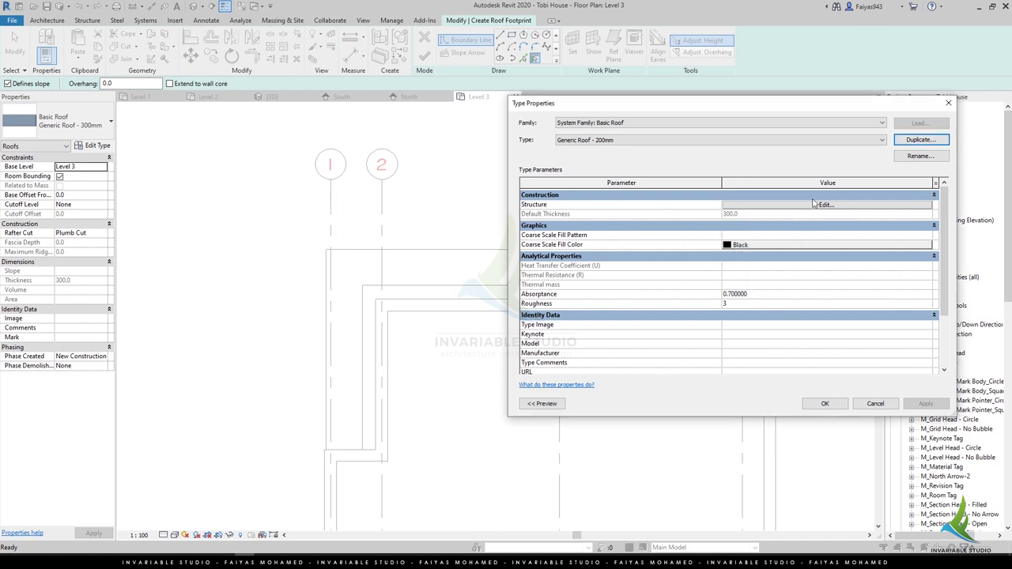
click(813, 204)
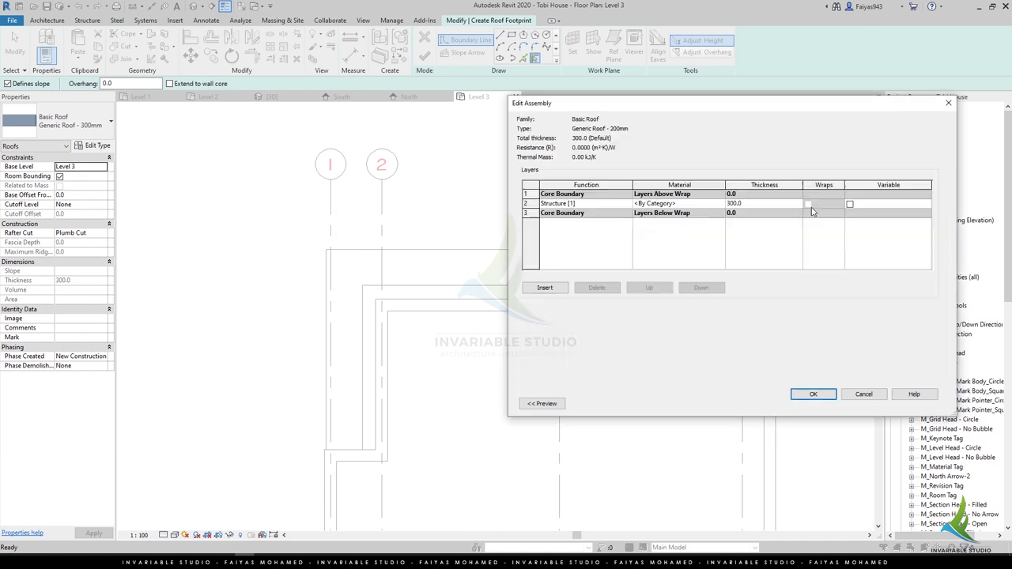
click(849, 397)
click(825, 404)
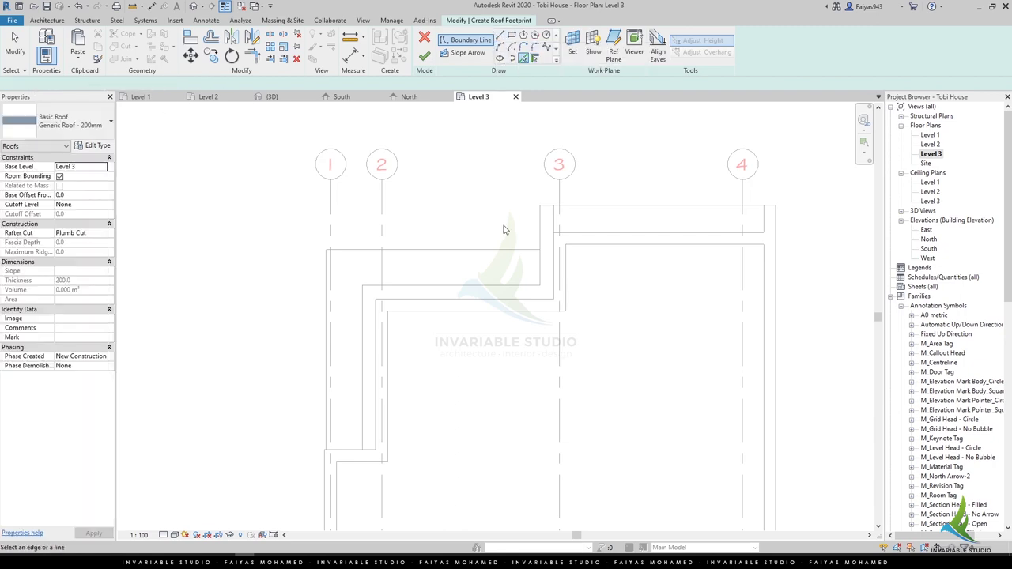
Finish the roof sketch and align the lower roof edge to the upper roof.
click(426, 53)
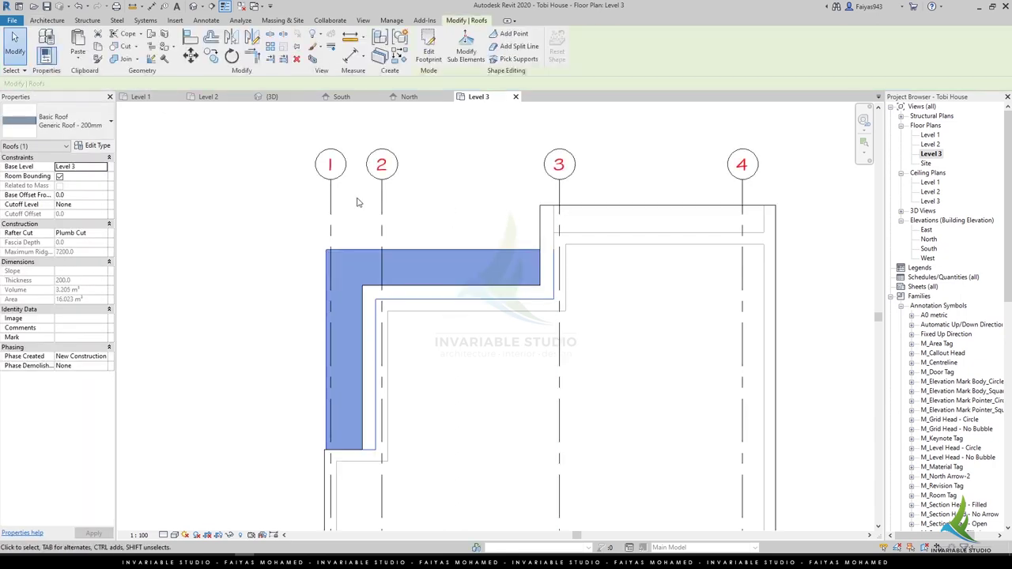
click(272, 97)
click(638, 280)
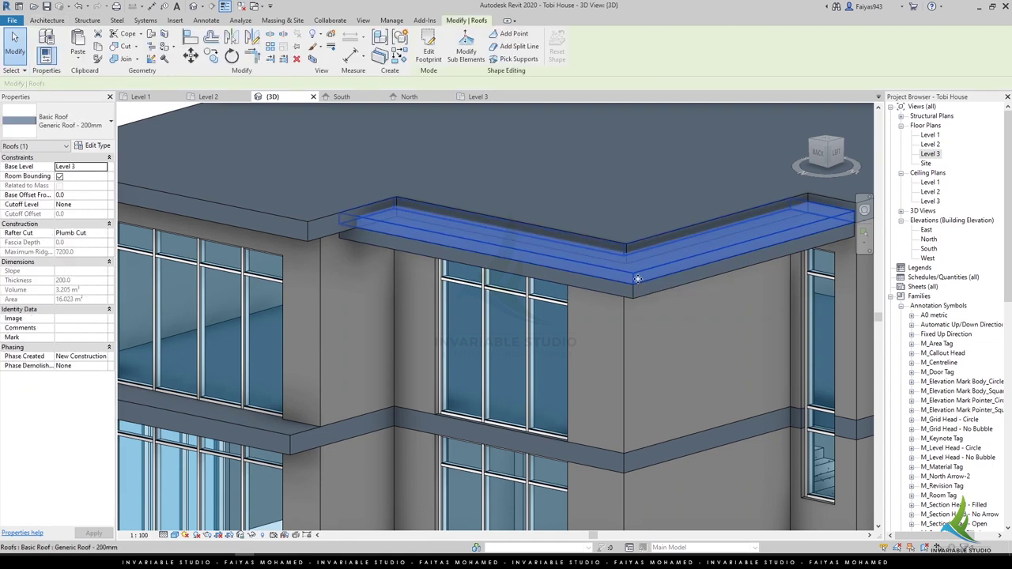
key(Escape)
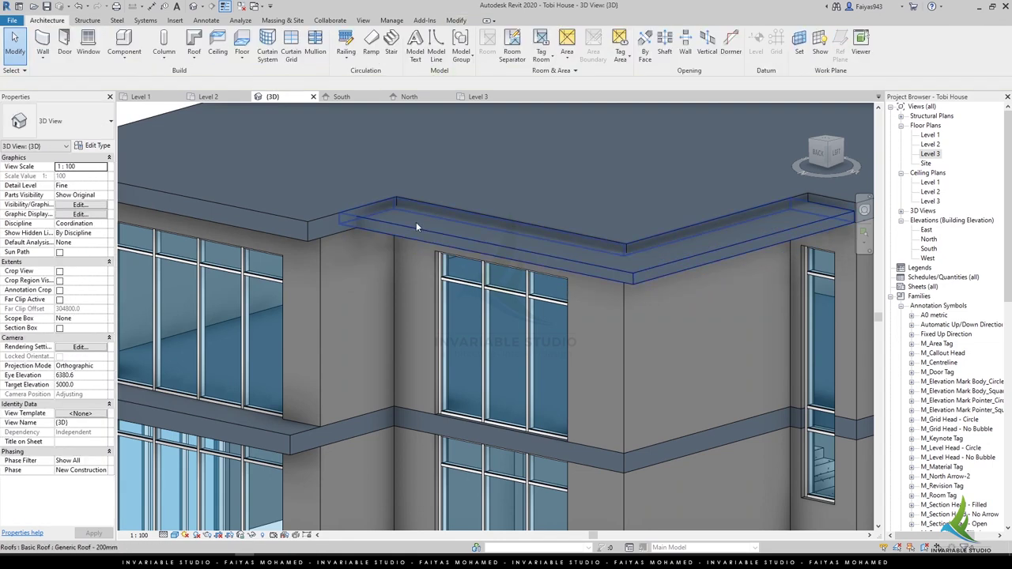
click(323, 233)
click(334, 235)
key(Escape)
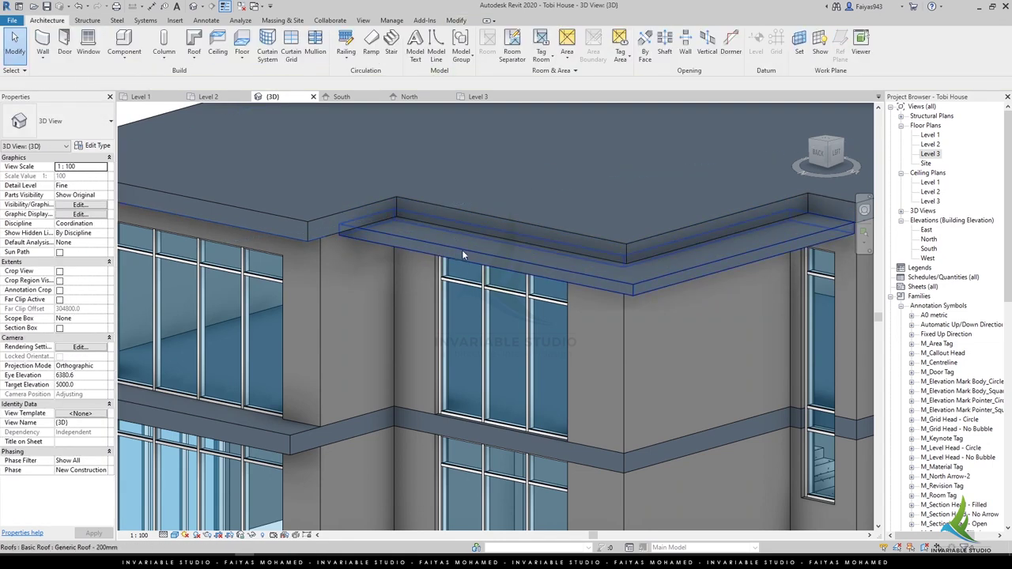
Add a Roof: Fascia along the lower roof's outer edge, 12500 long.
click(194, 53)
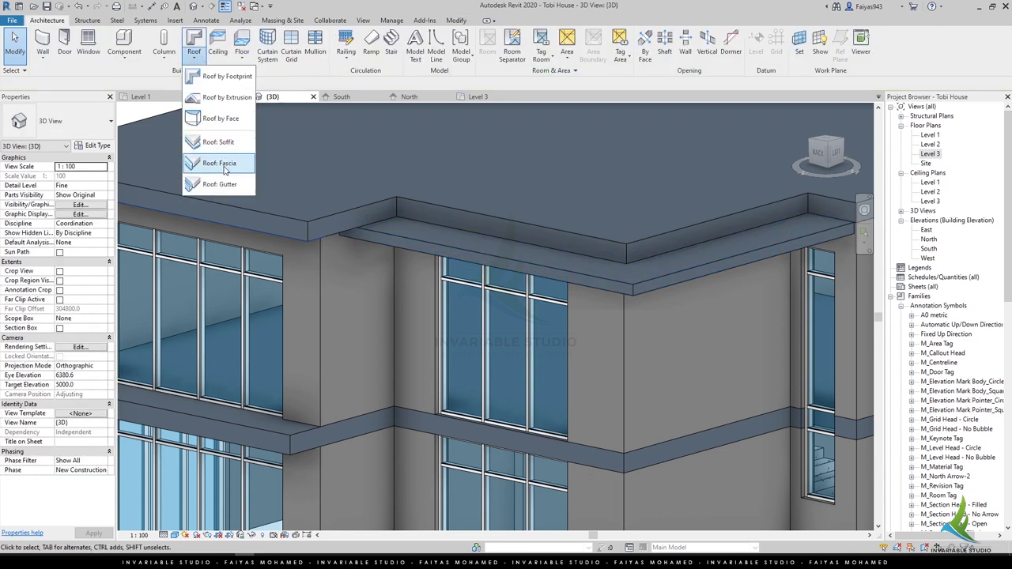
click(223, 165)
click(482, 269)
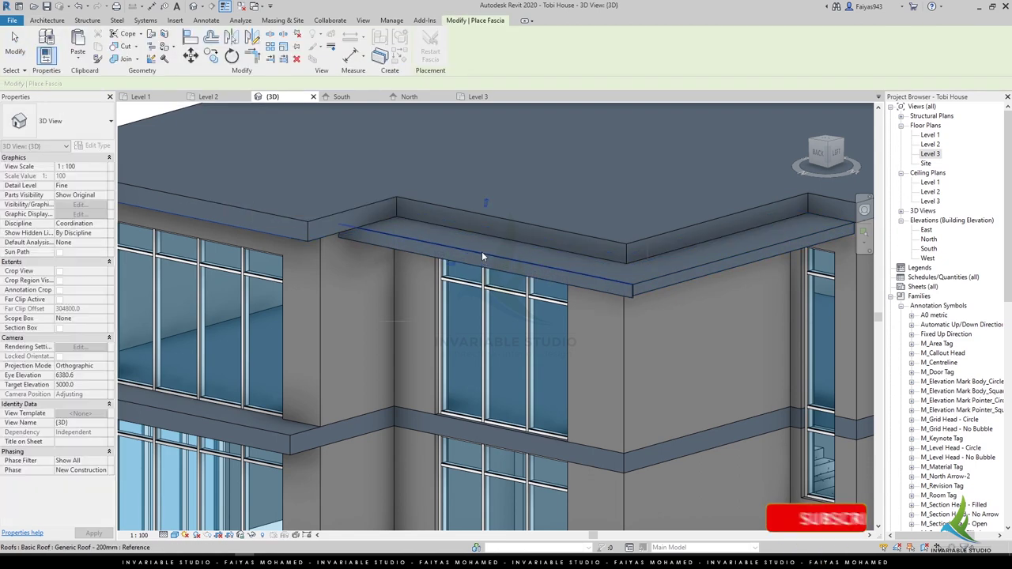
click(650, 290)
Orbit to view the new fascia and check its type settings.
mouse_move(672, 284)
shift+middle_down()
mouse_move(634, 298)
mouse_move(589, 258)
mouse_move(267, 199)
shift+middle_up()
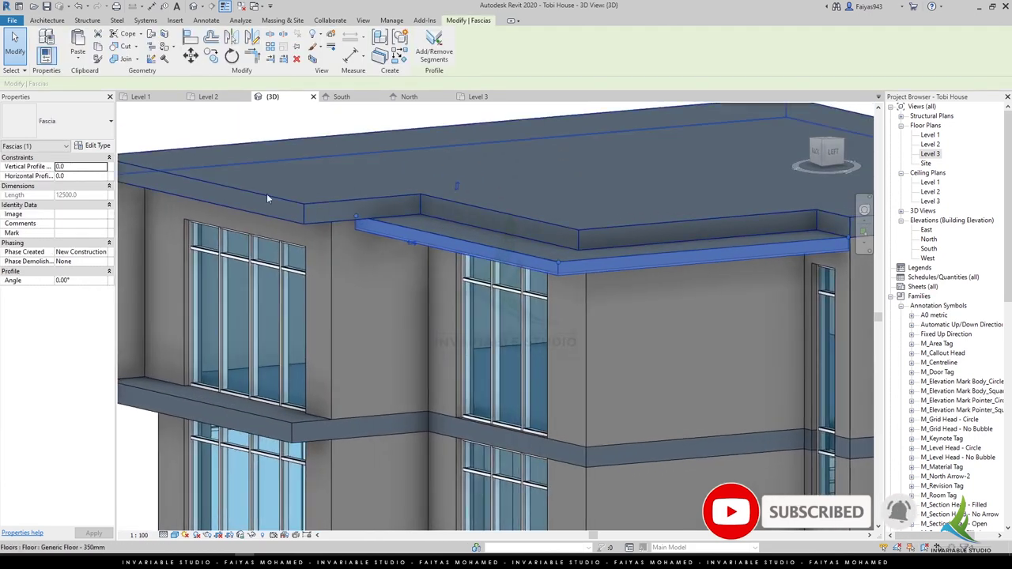
click(97, 145)
key(Escape)
Start File > New > Family and scroll the template list to Metric Profile.
click(12, 20)
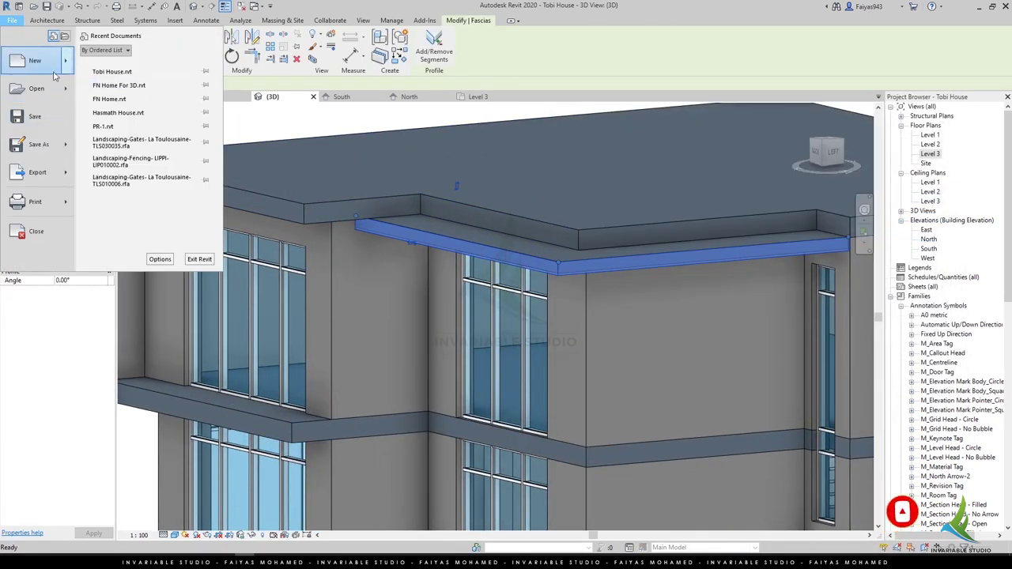
mouse_move(36, 61)
click(127, 85)
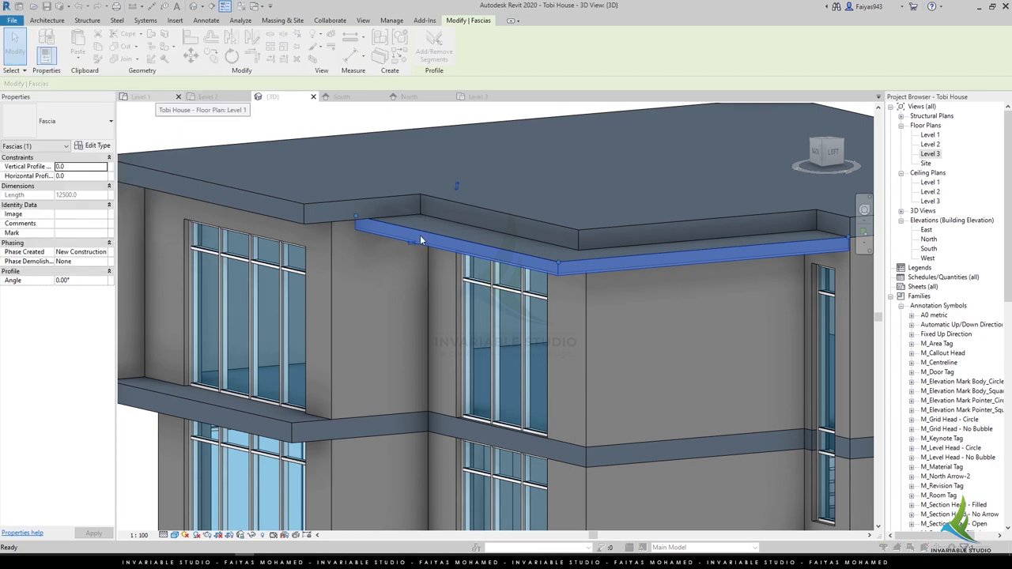
scroll(417, 280, down, 5)
scroll(418, 286, down, 3)
scroll(425, 299, down, 2)
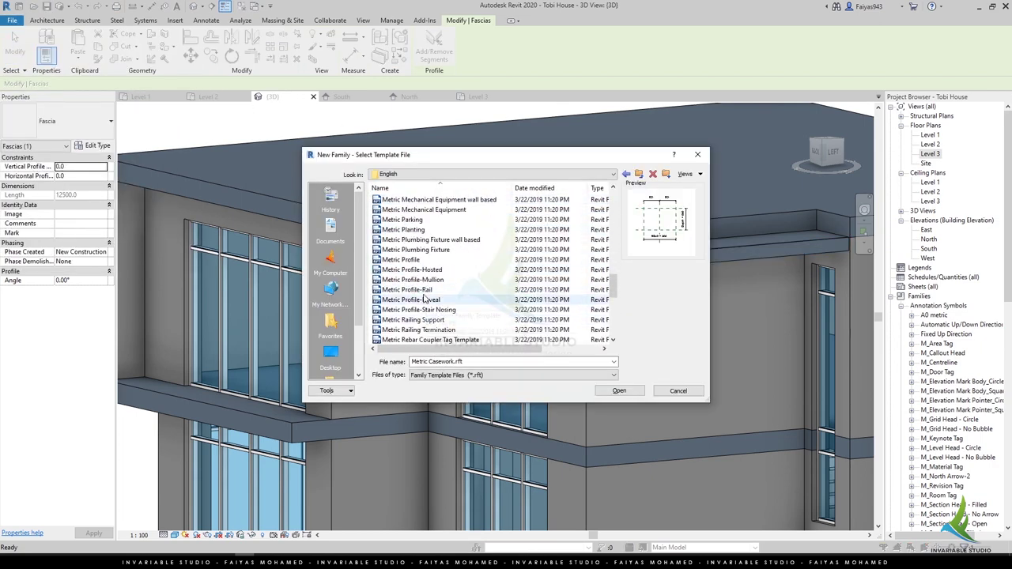
Create a Metric Profile family and draw profile lines (LI) from the reference-plane intersection.
double_click(423, 261)
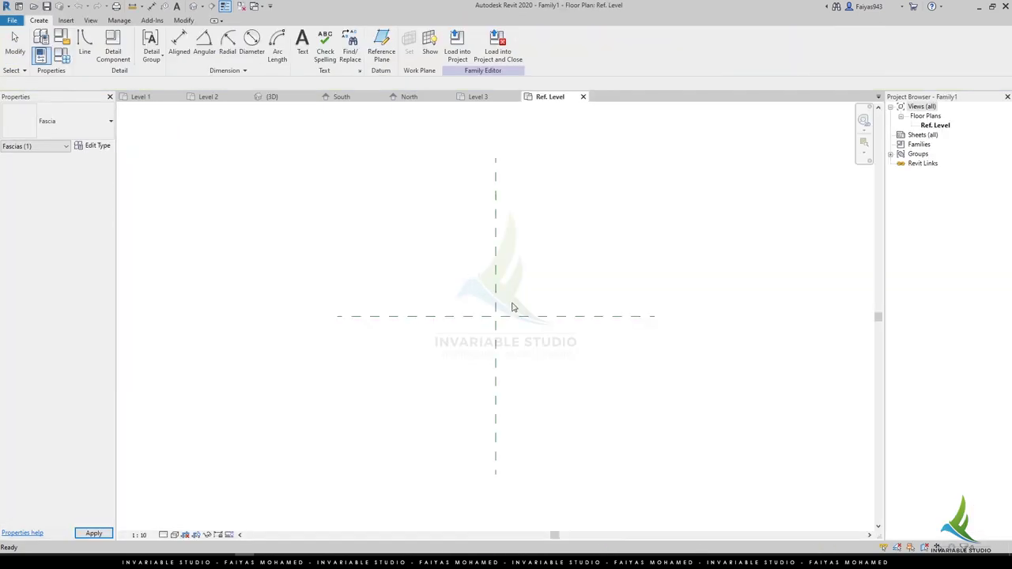
key(l)
key(i)
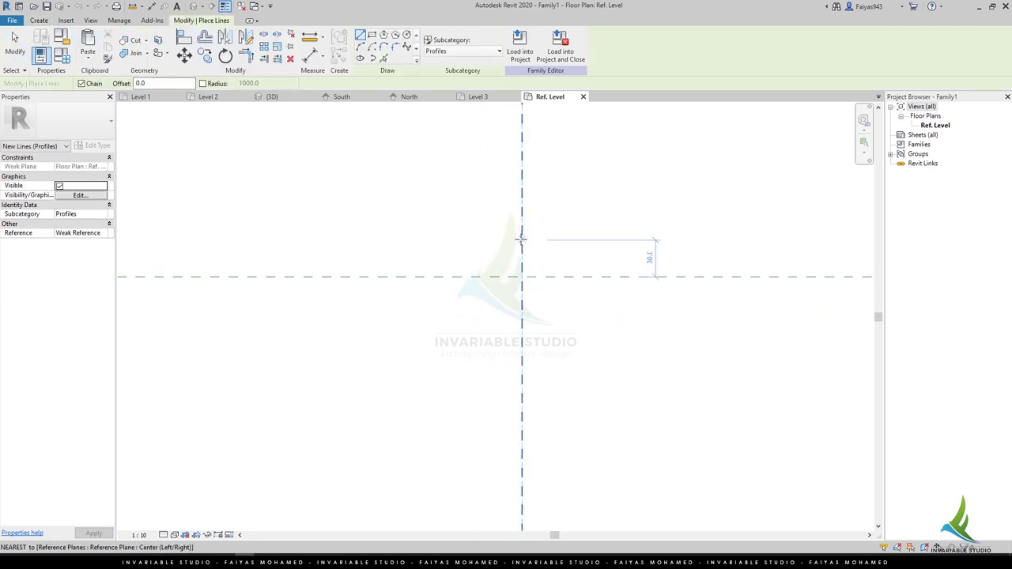
click(512, 275)
click(577, 313)
key(Escape)
key(Escape)
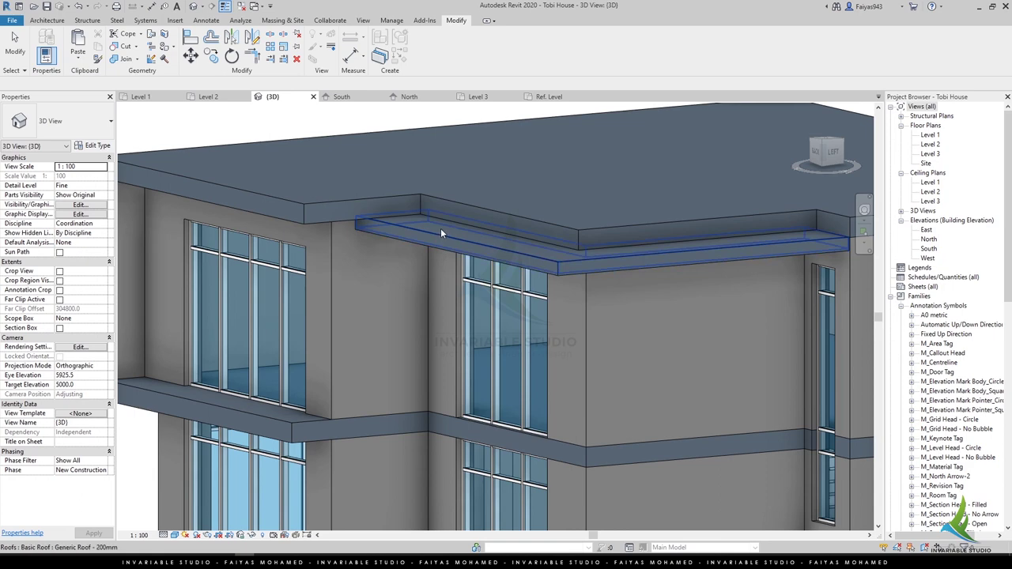
Duplicate the fascia's type as I Profile, keep its Profile value, then inspect the back roof edge.
click(437, 237)
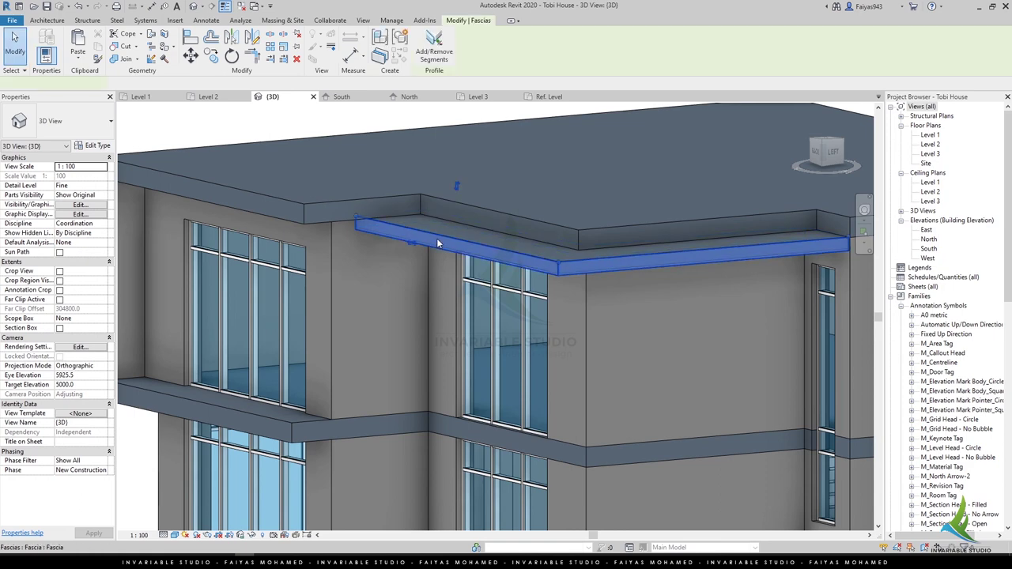
click(89, 148)
click(922, 140)
text(I Profile)
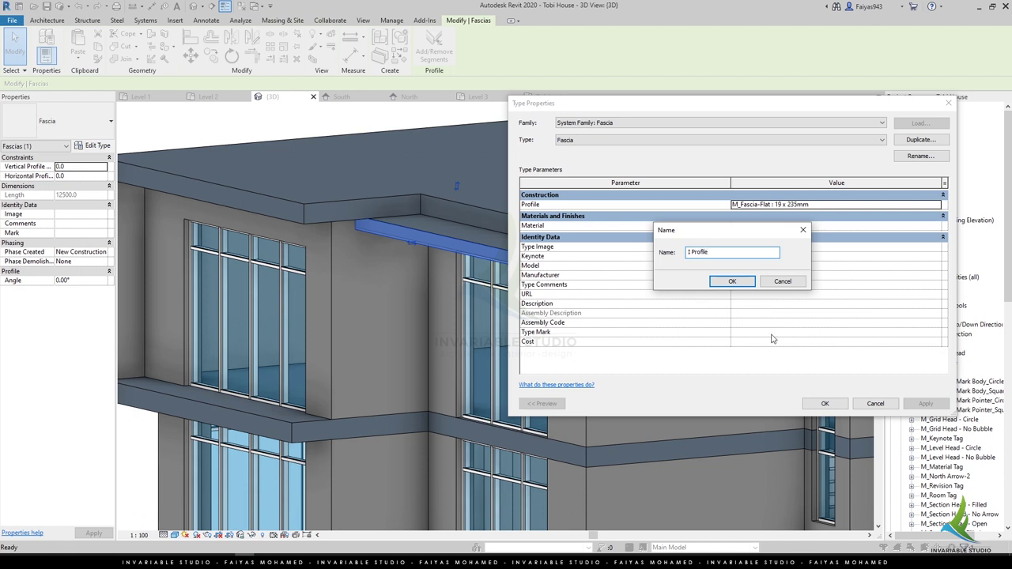
key(Return)
click(939, 205)
click(774, 225)
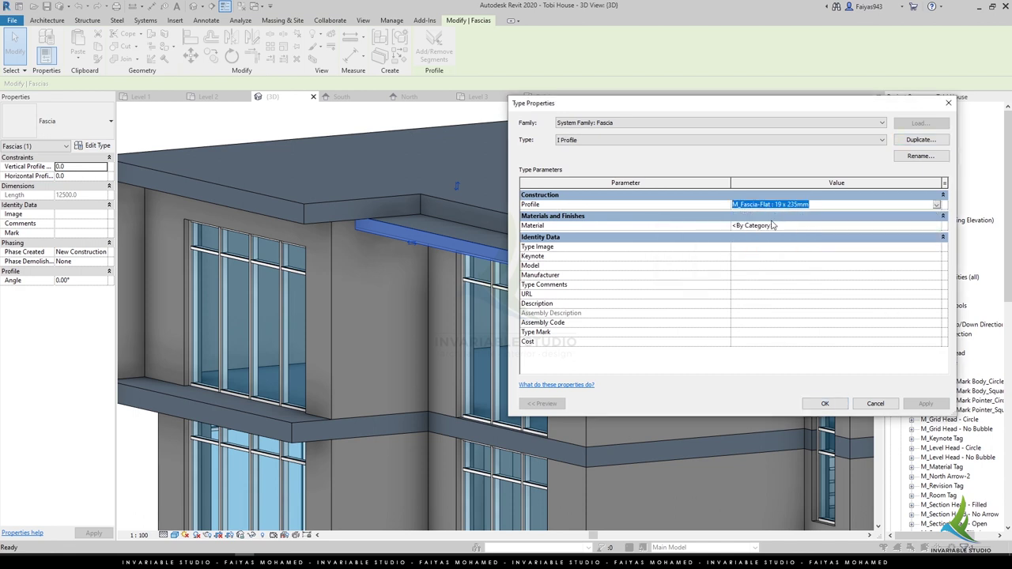
click(815, 403)
key(Escape)
scroll(582, 319, up, 2)
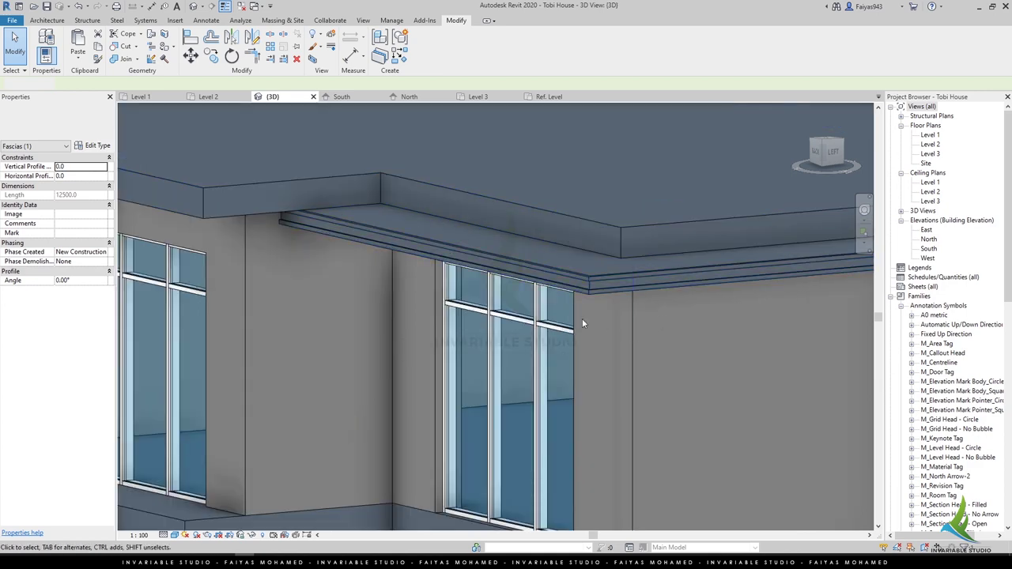
scroll(593, 275, up, 2)
mouse_move(592, 278)
shift+middle_down()
mouse_move(734, 267)
mouse_move(680, 317)
shift+middle_up()
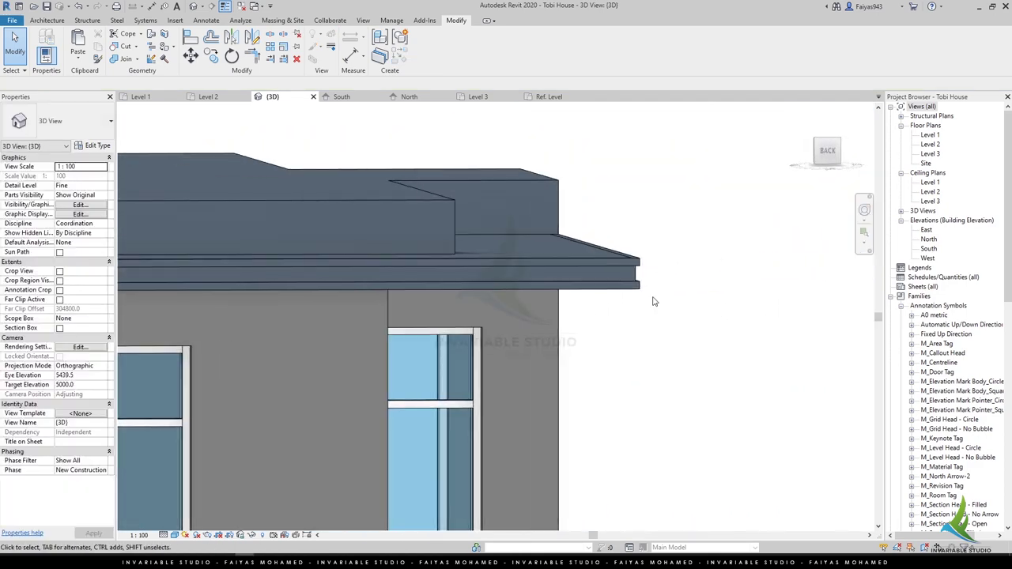
In the Ref. Level view, set the lower step line's dimension to 25.
click(542, 98)
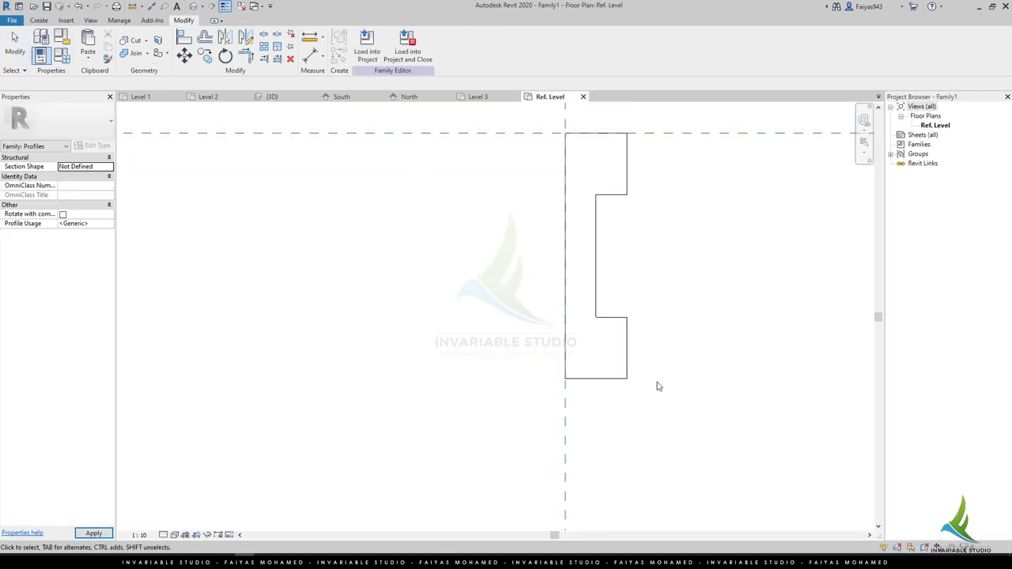
click(616, 199)
scroll(616, 199, up, 1)
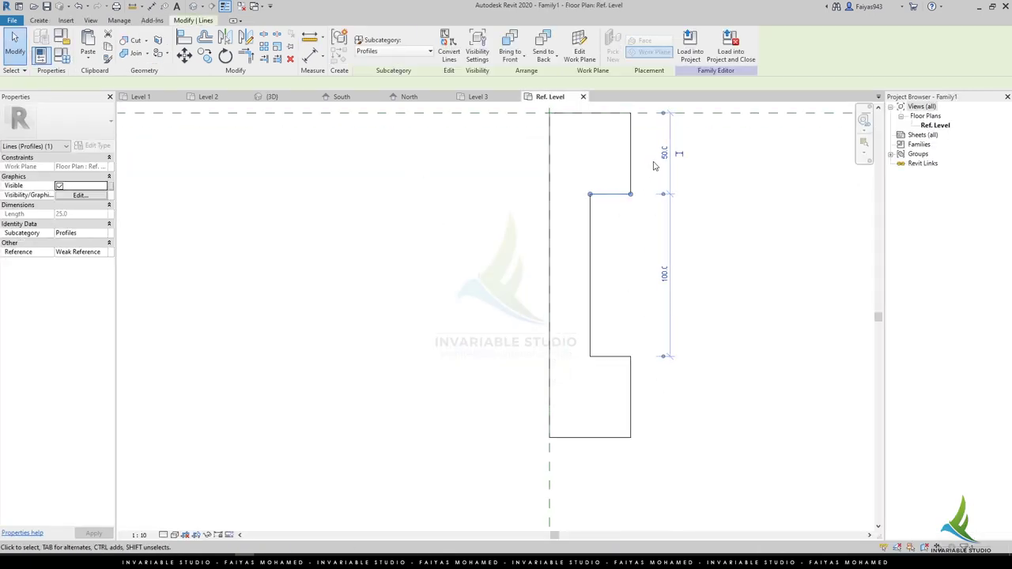
click(712, 260)
click(612, 356)
click(653, 397)
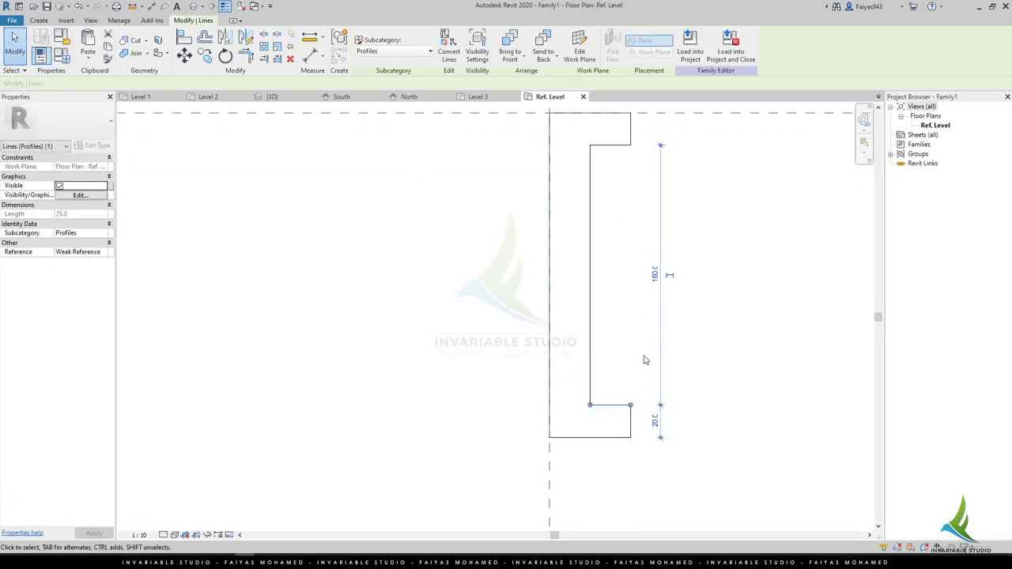
text(25)
key(Return)
key(Escape)
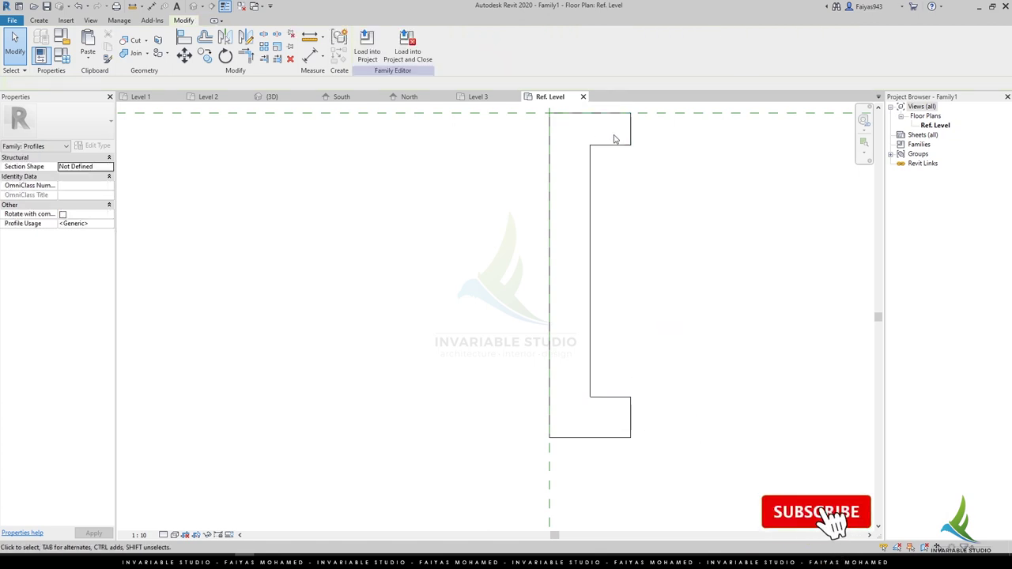
Check the upper step's dimension, then load the profile into the Tobi House project.
click(610, 145)
click(654, 129)
key(Escape)
key(Escape)
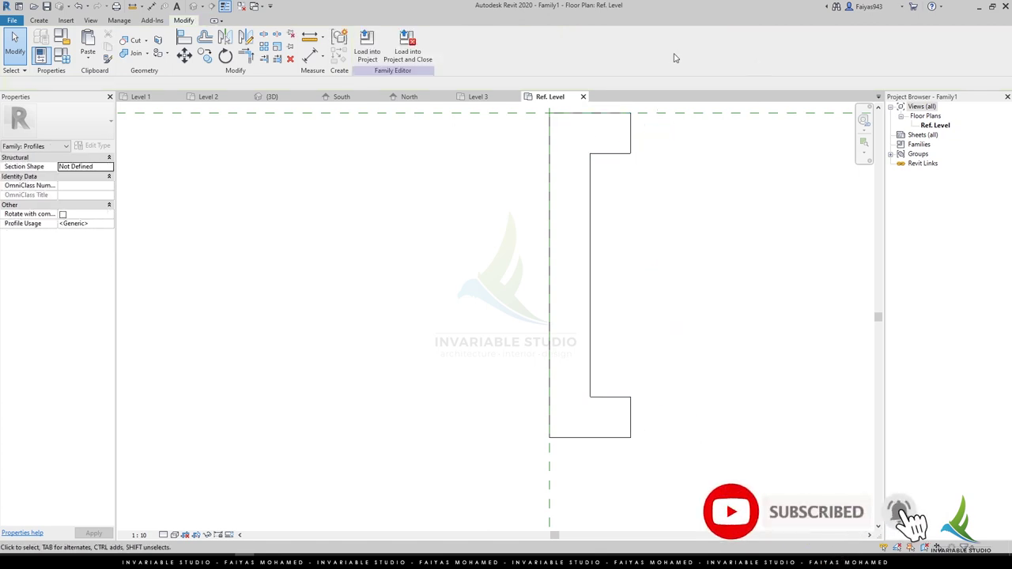
click(366, 47)
Overwrite the existing family and close the profile family without saving.
click(443, 268)
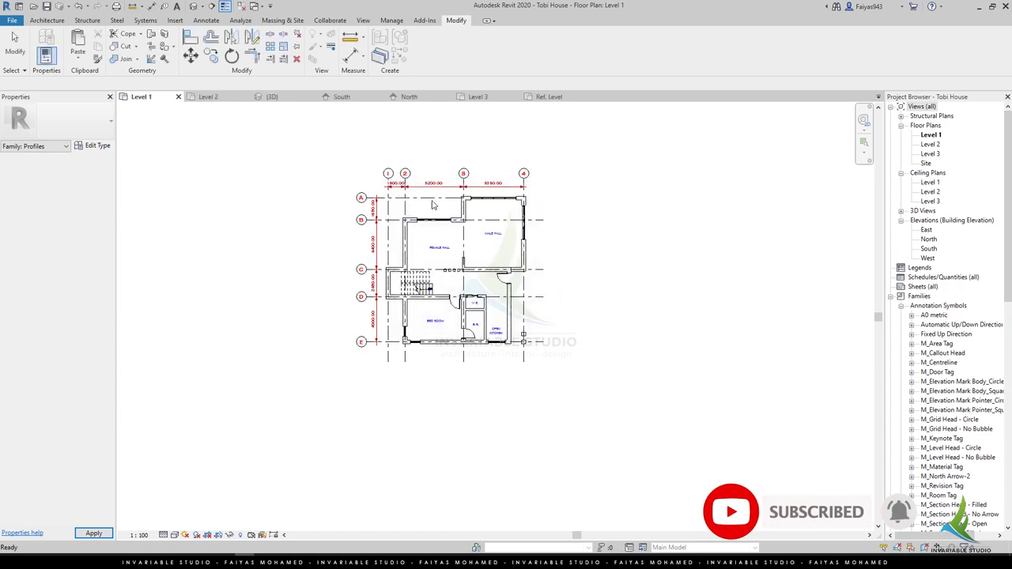
click(583, 98)
click(524, 280)
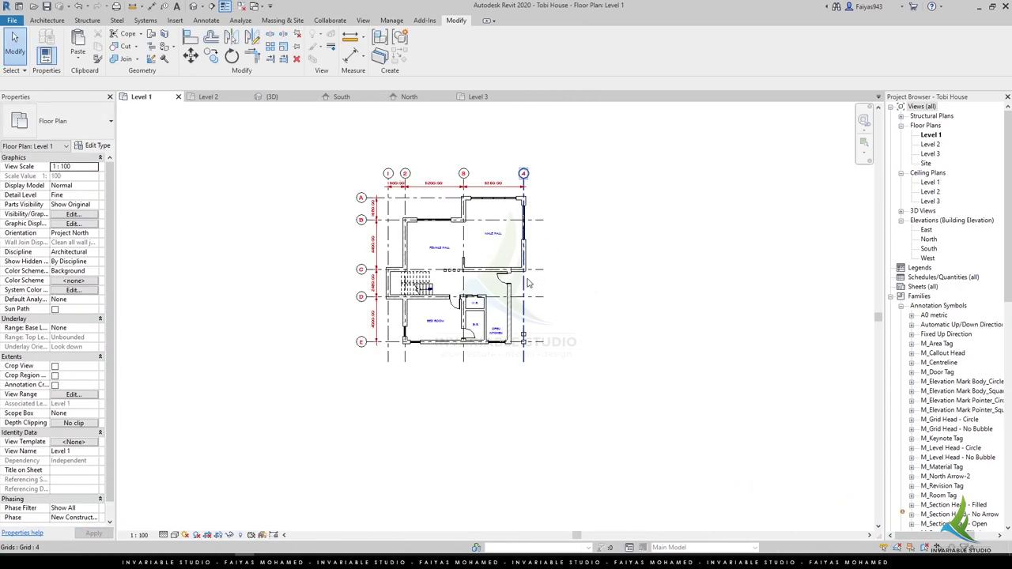
In the 3D view, join the roof-edge fascia with the roof.
click(269, 97)
scroll(631, 275, up, 2)
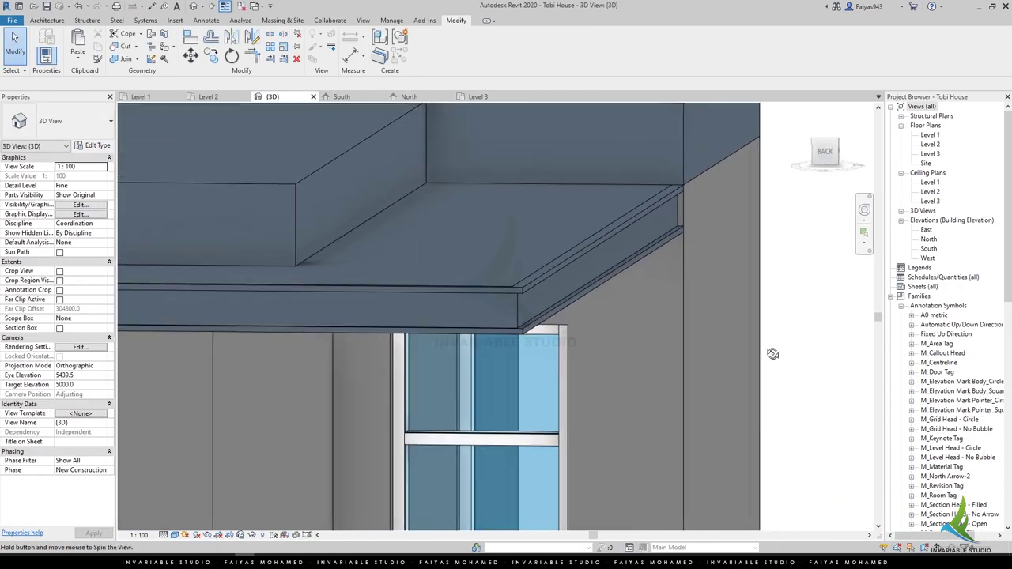
click(499, 286)
click(117, 60)
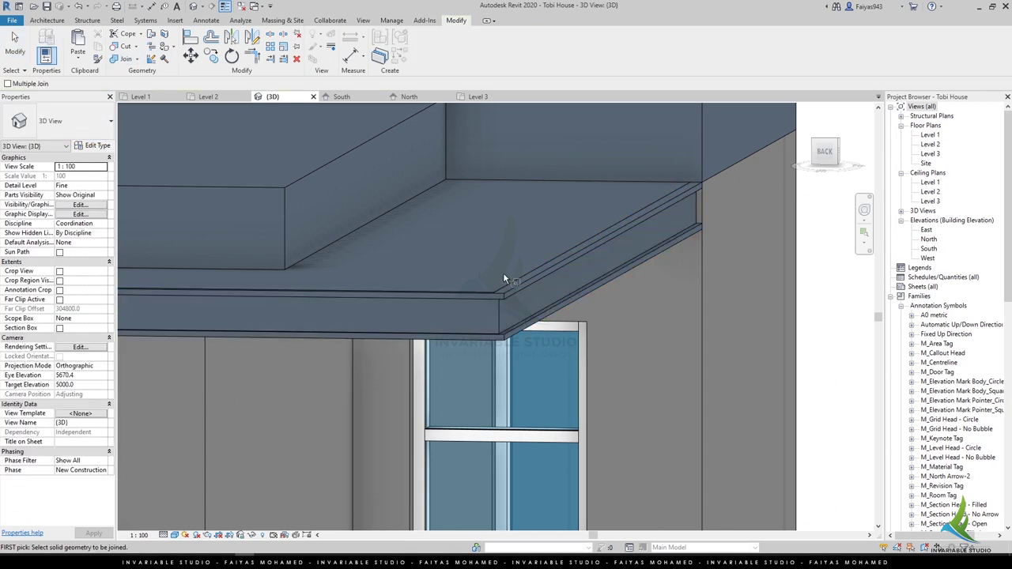
click(504, 291)
key(Escape)
mouse_move(506, 292)
shift+middle_down()
mouse_move(629, 292)
mouse_move(662, 328)
mouse_move(530, 330)
mouse_move(409, 361)
mouse_move(578, 322)
mouse_move(491, 311)
shift+middle_up()
Zoom out, check the slab, and open the Level 2 floor plan.
scroll(578, 322, down, 2)
scroll(578, 320, down, 2)
scroll(575, 316, down, 2)
click(432, 269)
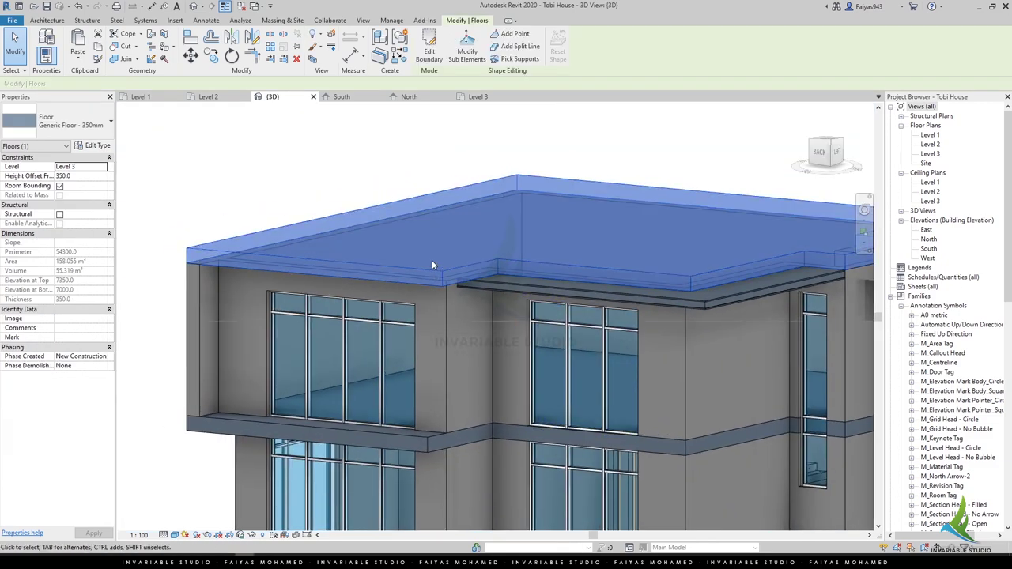
click(242, 157)
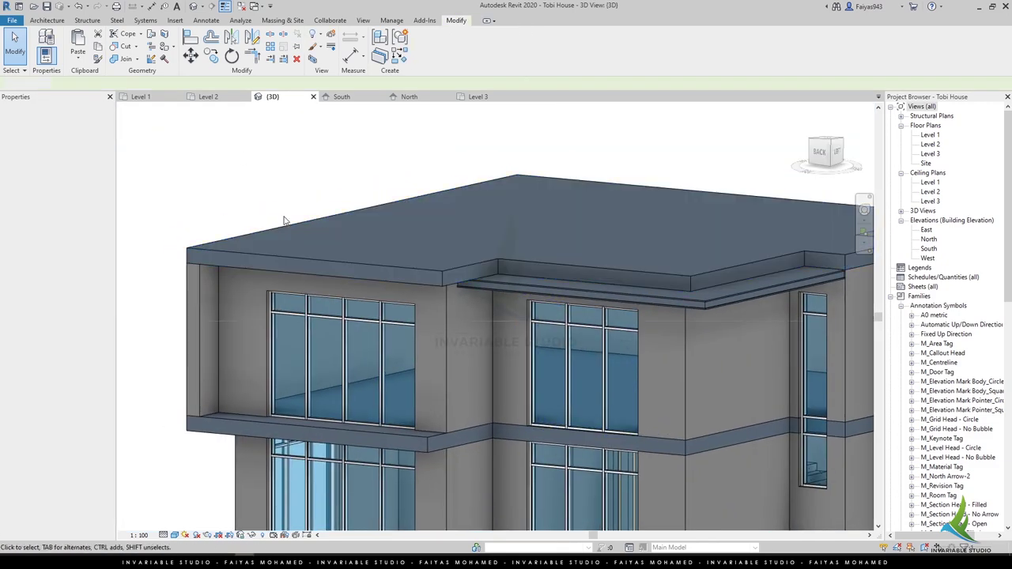
double_click(343, 269)
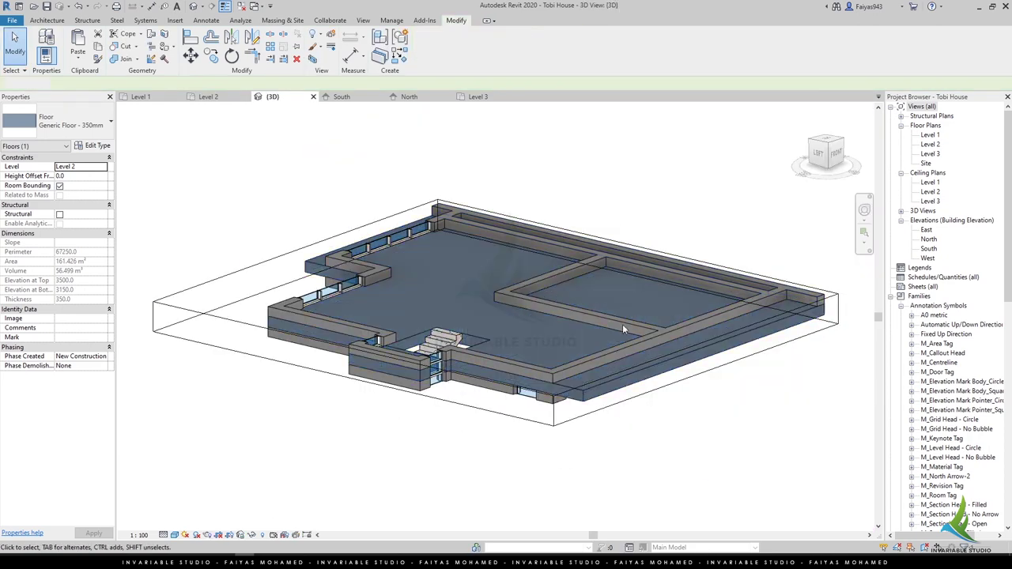
Select the section box and orbit to look down on the Level 2 floor.
middle_drag(622, 329, 608, 166)
click(501, 265)
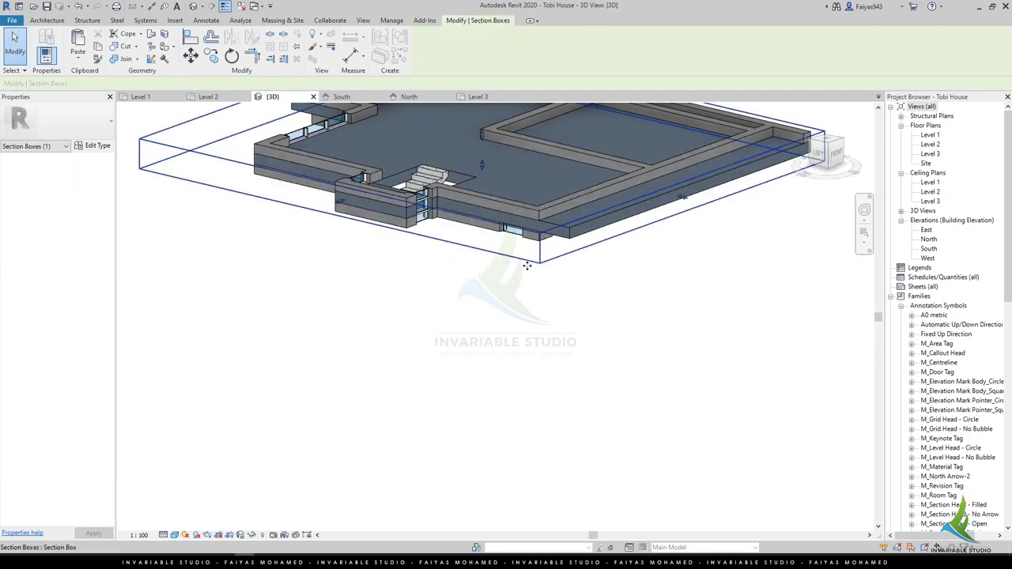
shift+middle_drag(579, 306, 402, 253)
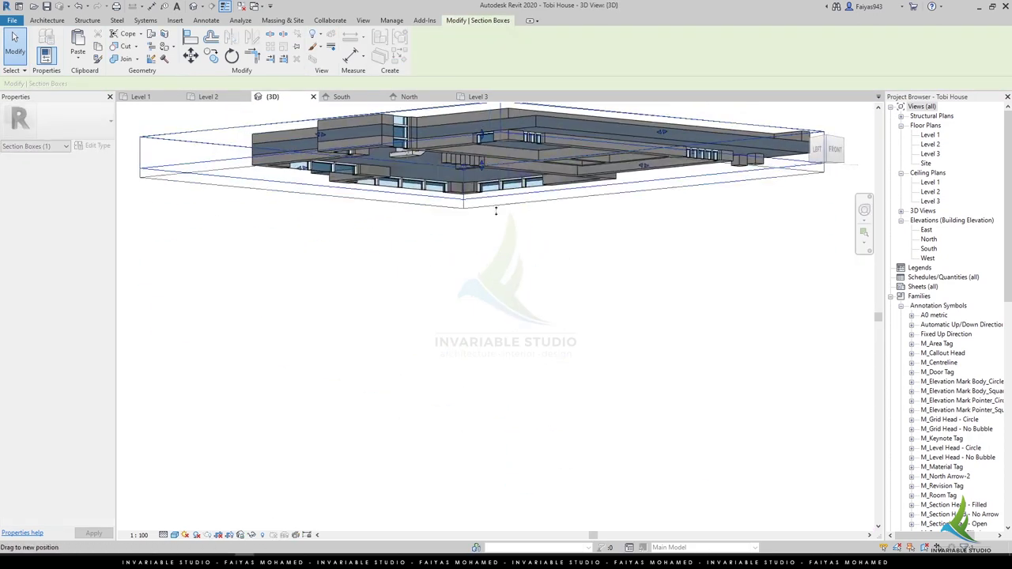
scroll(403, 252, up, 3)
scroll(411, 221, up, 3)
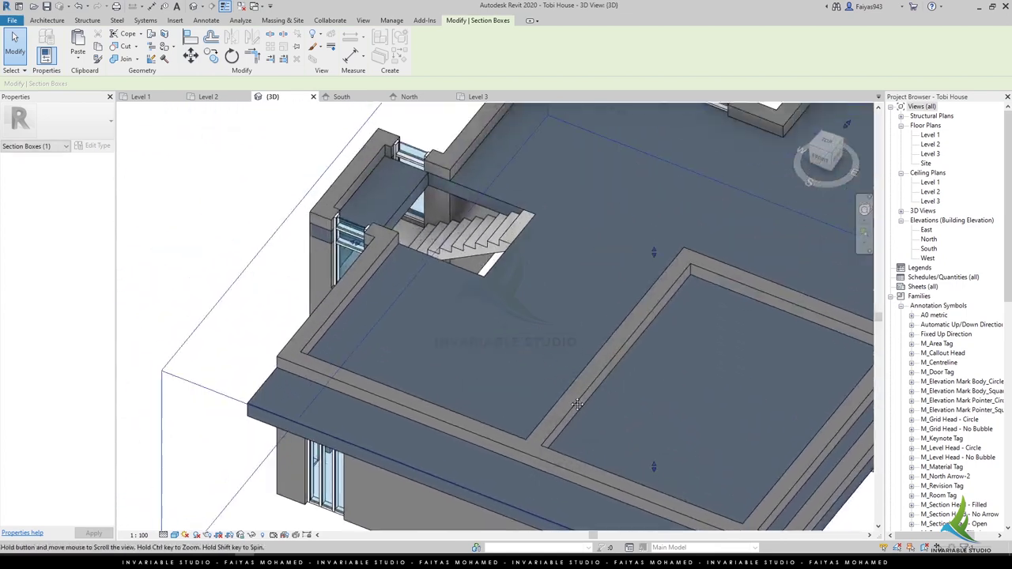
scroll(427, 209, up, 2)
Edit the Level 2 floor boundary around the stair opening and finish edit mode.
double_click(438, 205)
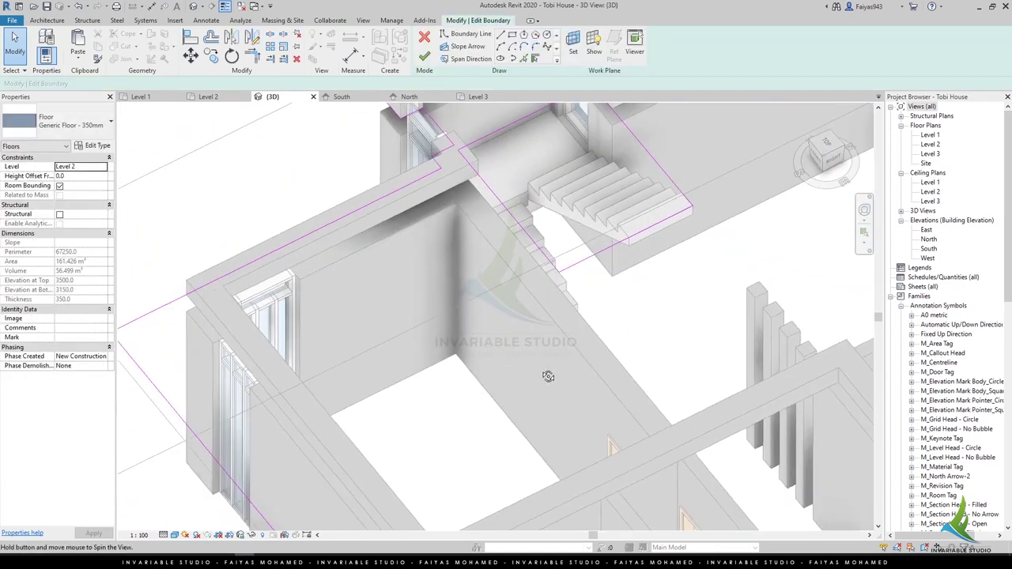
scroll(334, 350, up, 2)
scroll(334, 350, down, 3)
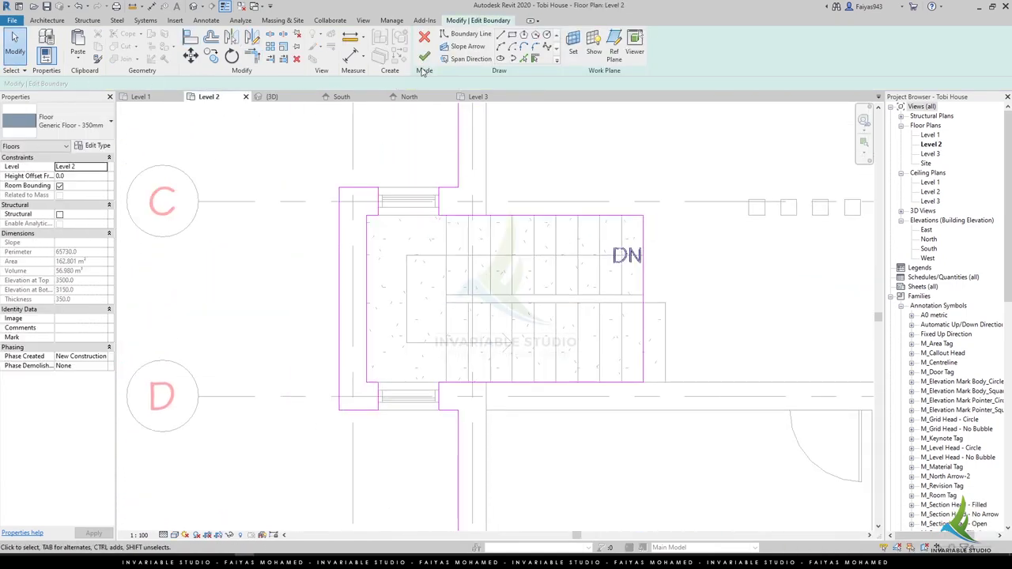
click(424, 56)
click(255, 166)
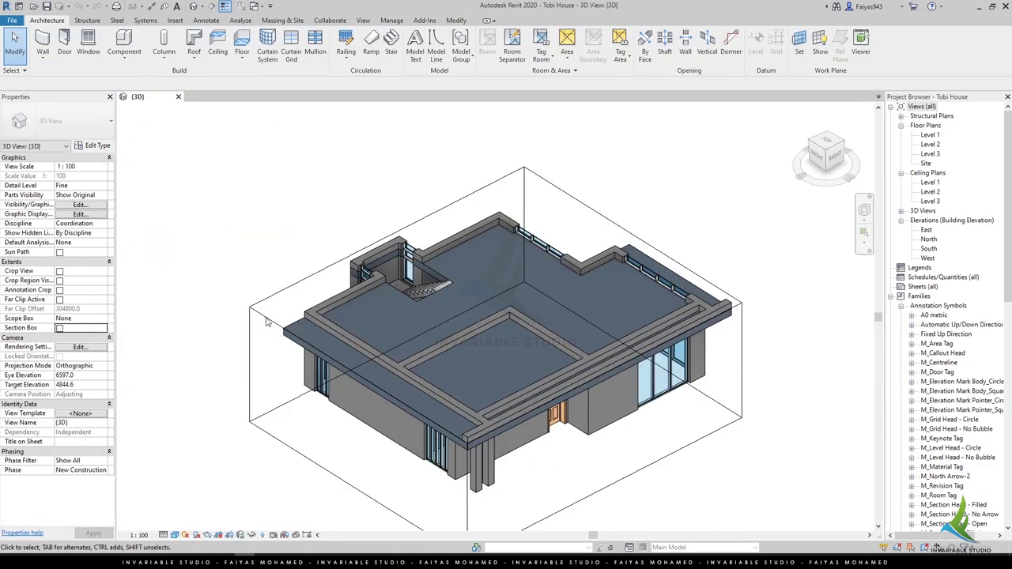
Duplicate the floor type as Generic Floor Wood Deck- 100mm with a 100 mm structure layer and apply it.
scroll(753, 365, down, 2)
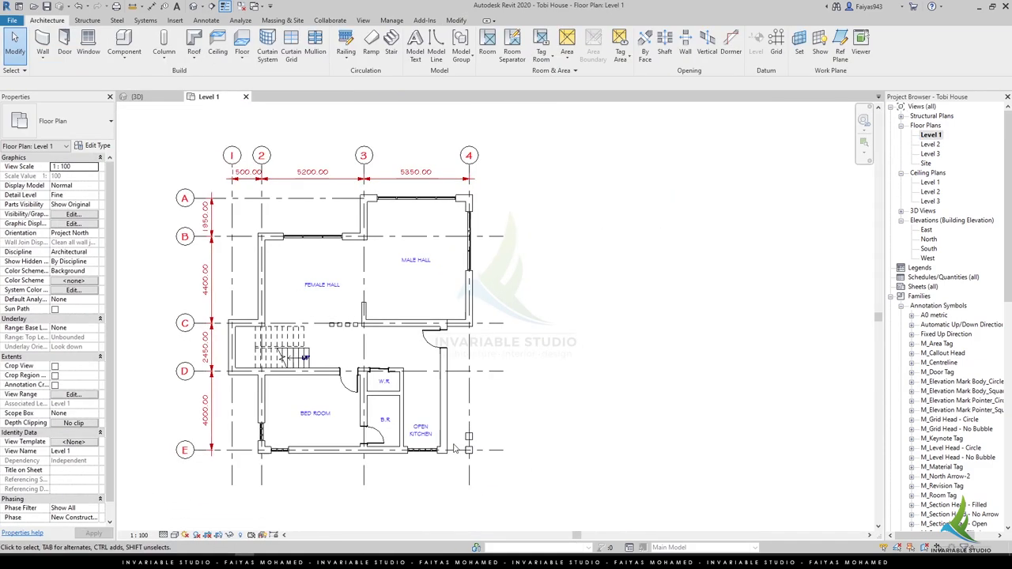
mouse_move(553, 316)
middle_down()
mouse_move(467, 249)
mouse_move(477, 292)
middle_up()
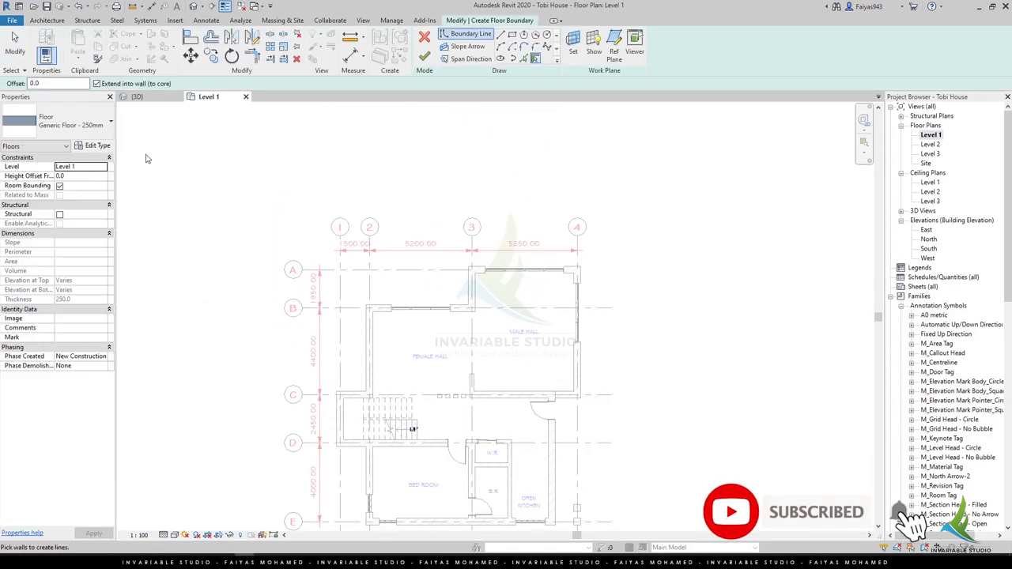
click(97, 145)
text(Fron)
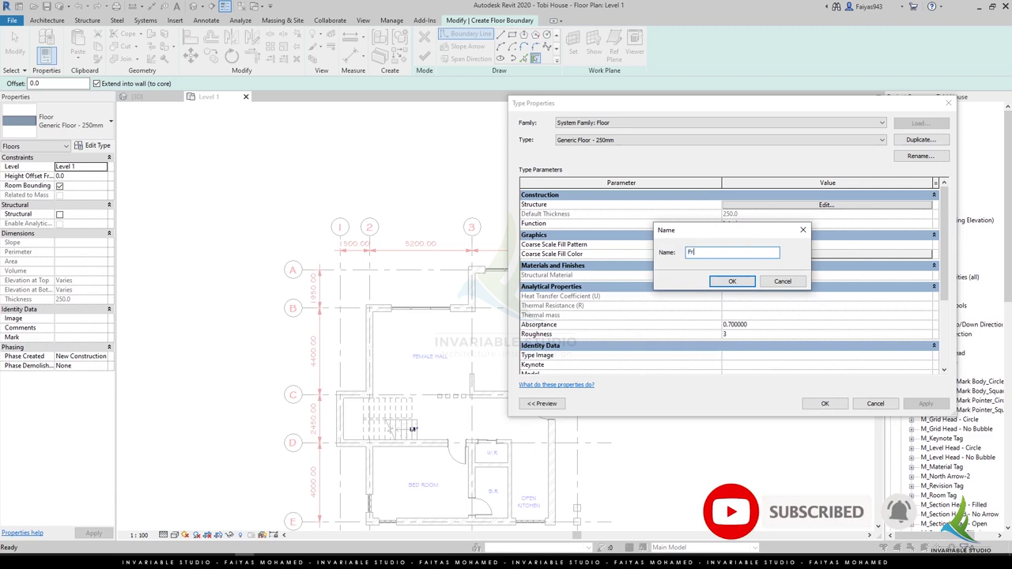
key(Escape)
click(919, 139)
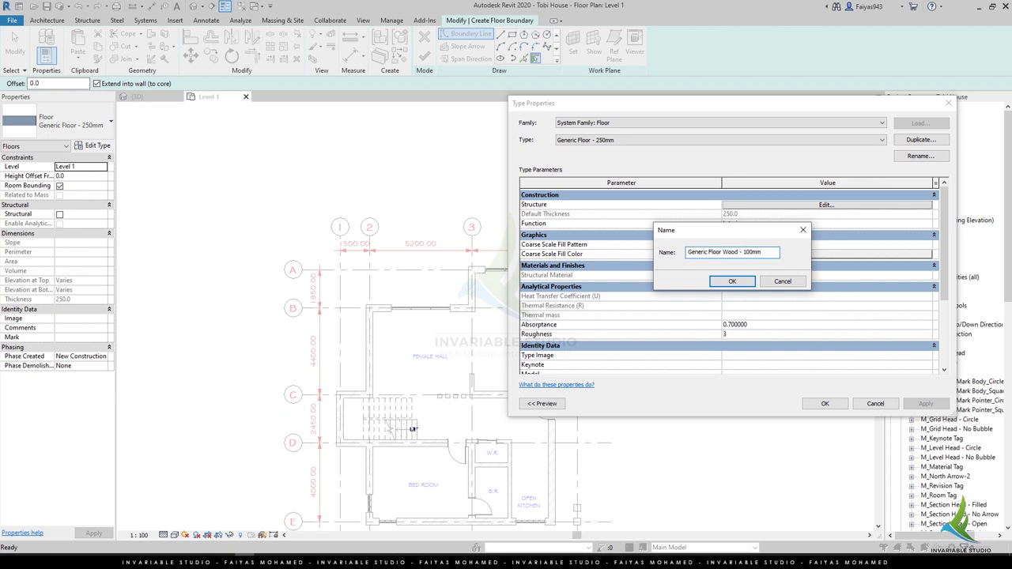
click(734, 281)
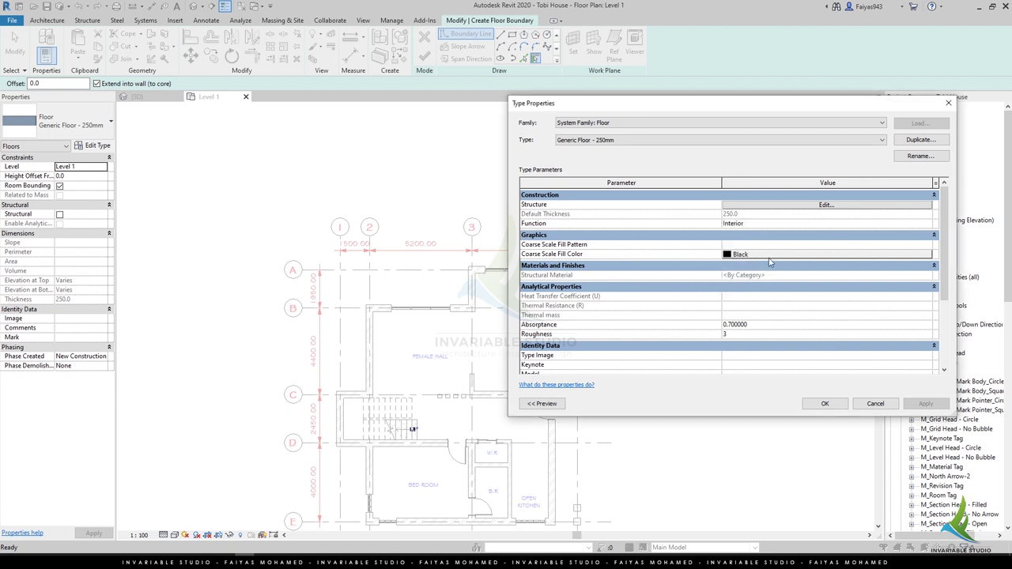
click(822, 205)
text(100)
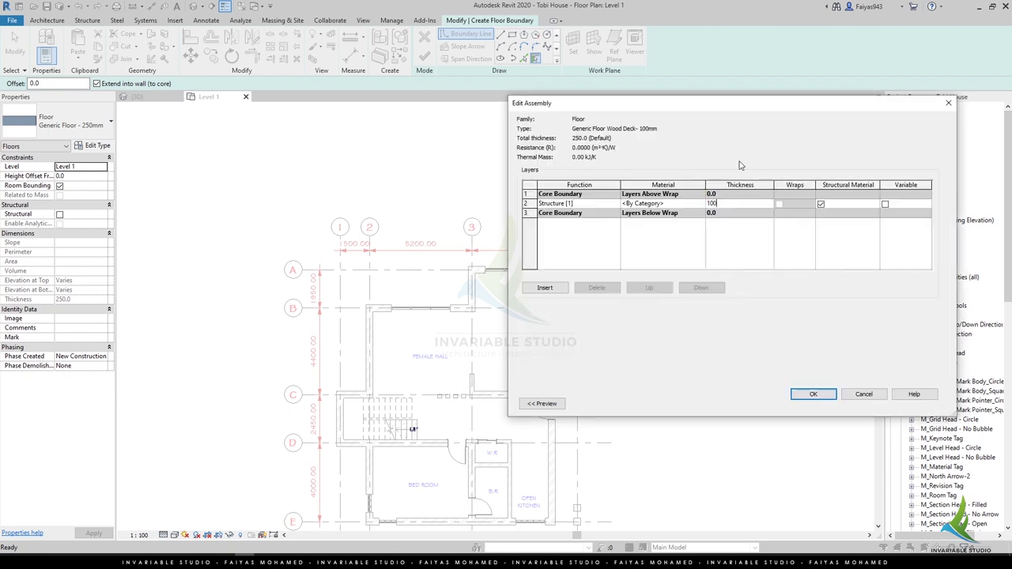
click(810, 393)
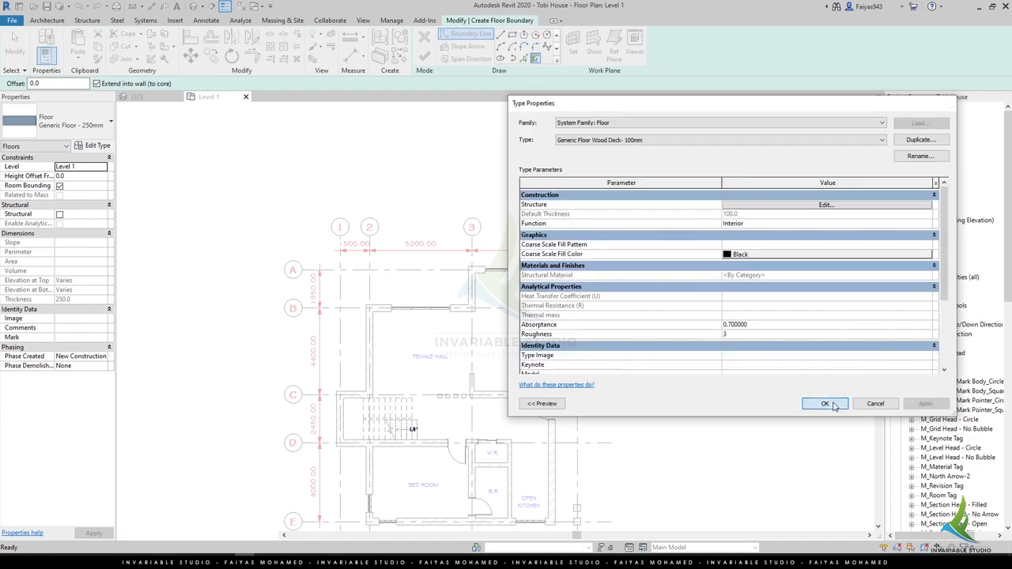
click(826, 404)
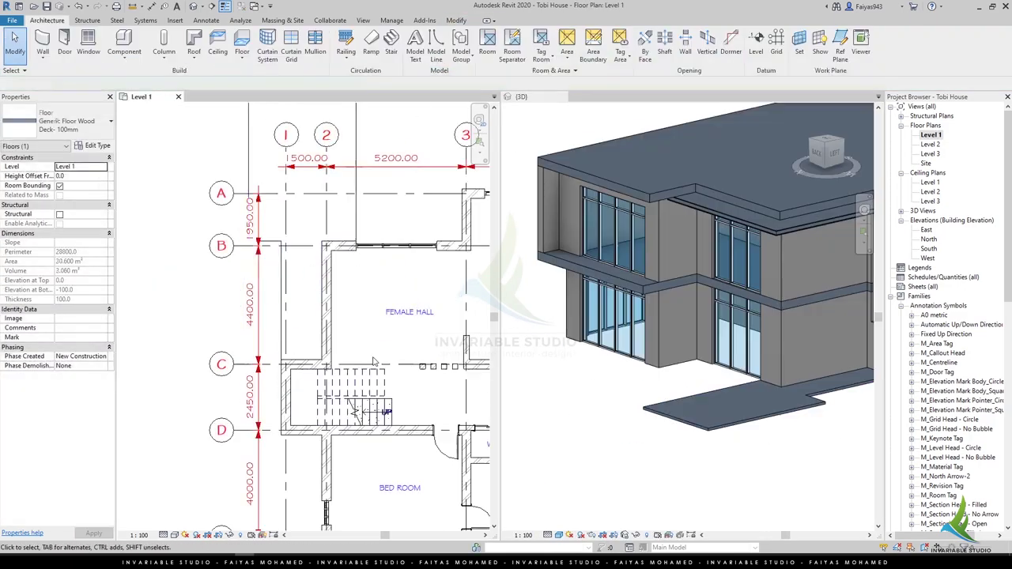
Clear the deck selection and start a new Level 1 floor sketch around the W.R and B.R rooms.
scroll(273, 278, up, 3)
click(231, 234)
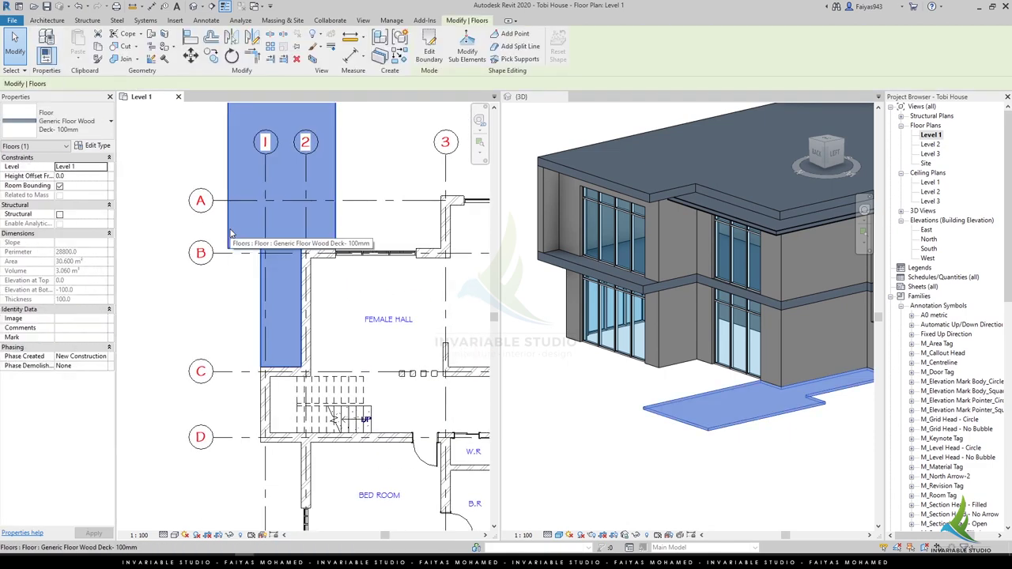
key(Escape)
scroll(735, 407, up, 3)
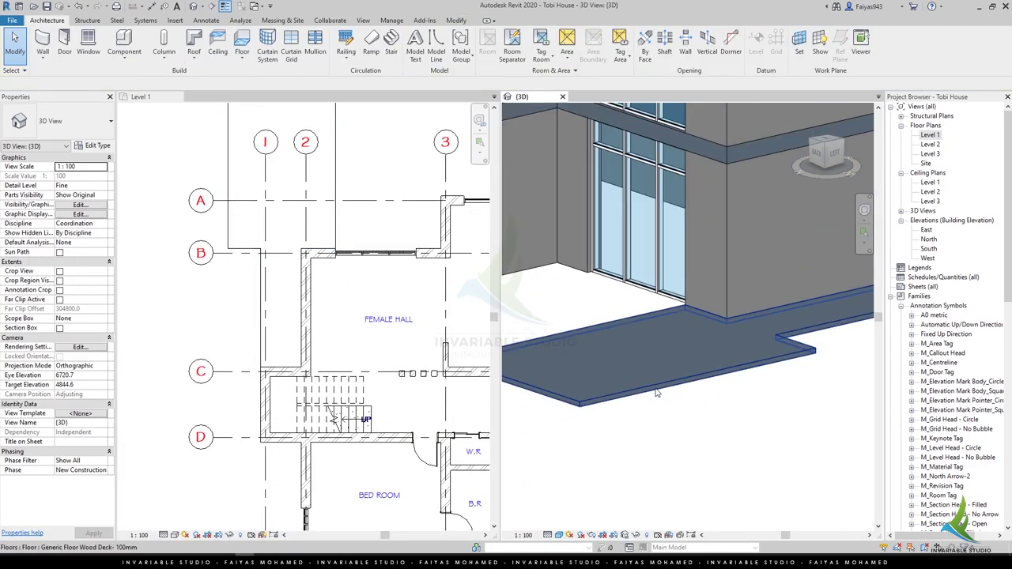
double_click(330, 296)
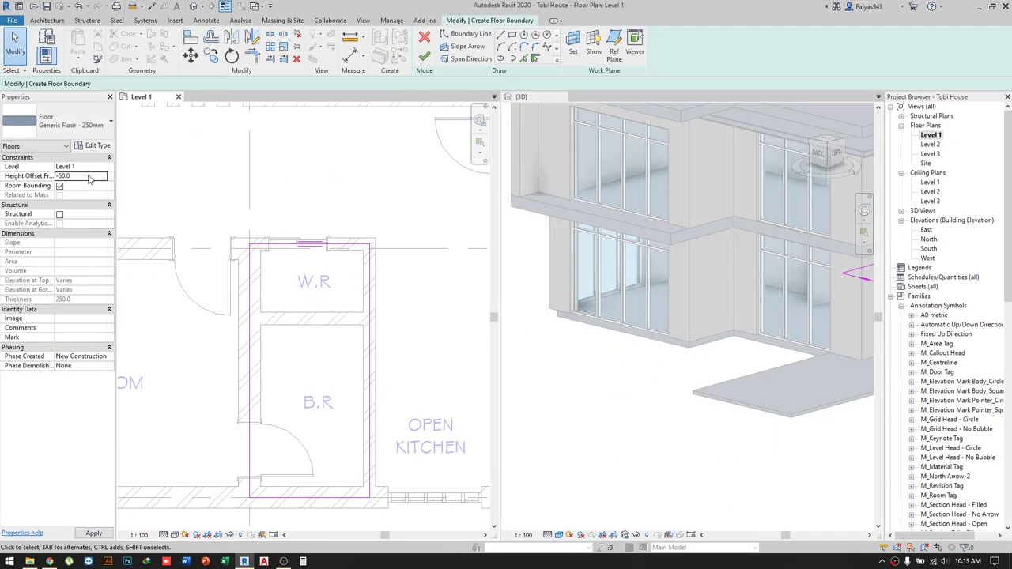
Finish the -50 offset floor sketch and inspect the slab's underside in 3D.
click(425, 55)
mouse_move(660, 403)
shift+middle_down()
mouse_move(706, 366)
mouse_move(677, 405)
shift+middle_up()
scroll(363, 309, down, 4)
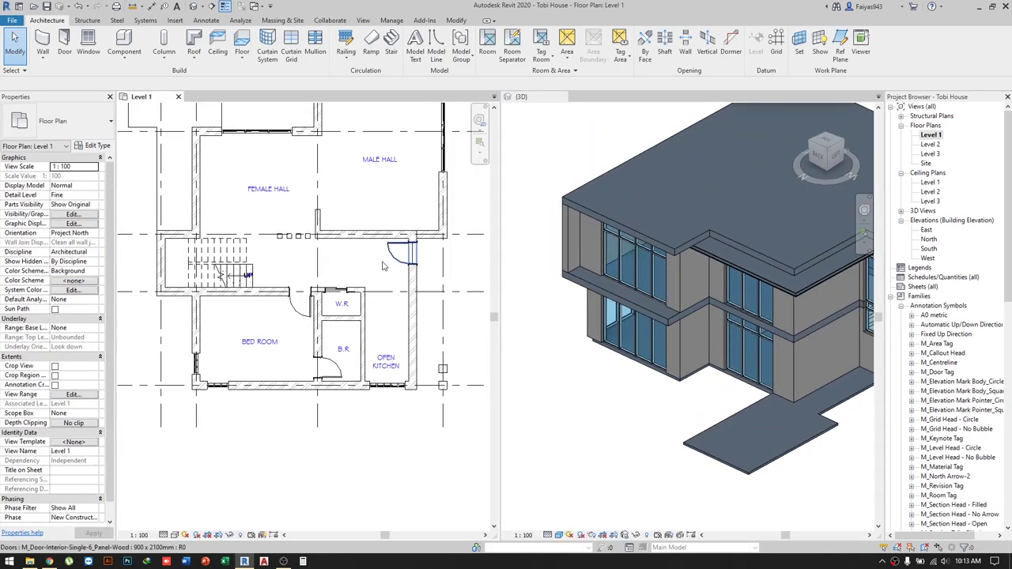
scroll(382, 266, down, 3)
scroll(383, 267, down, 2)
scroll(698, 372, up, 3)
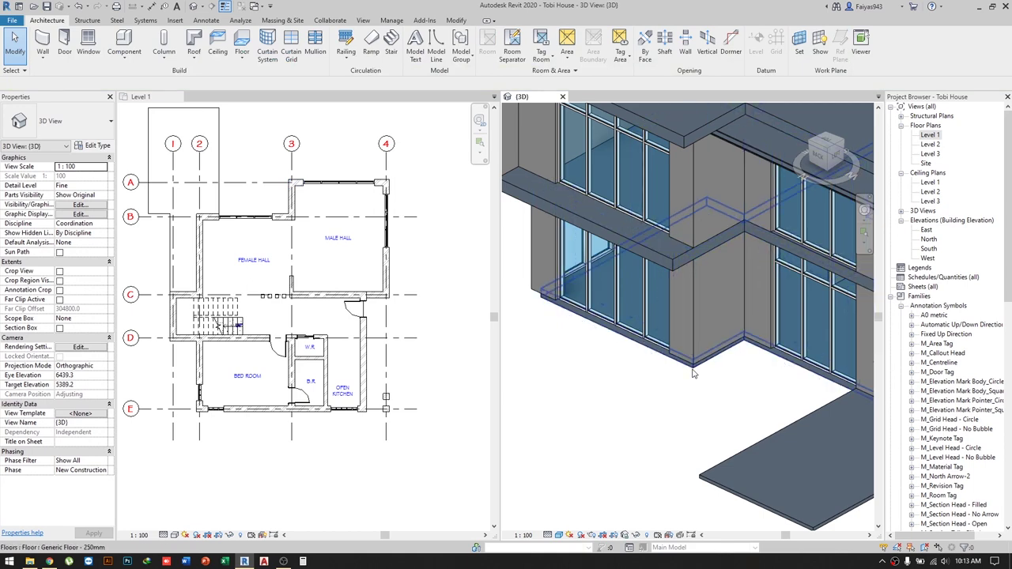
Edit the slab boundary so its east edge sits 2000 mm beyond the Male Hall wall.
click(693, 374)
click(430, 51)
scroll(317, 277, up, 3)
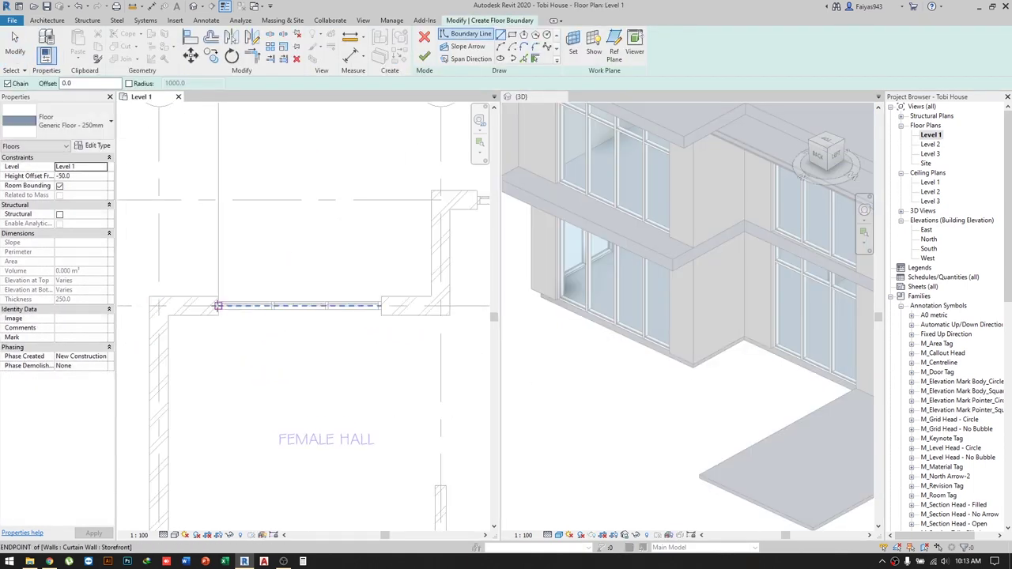
scroll(466, 375, down, 3)
click(466, 375)
scroll(418, 384, up, 3)
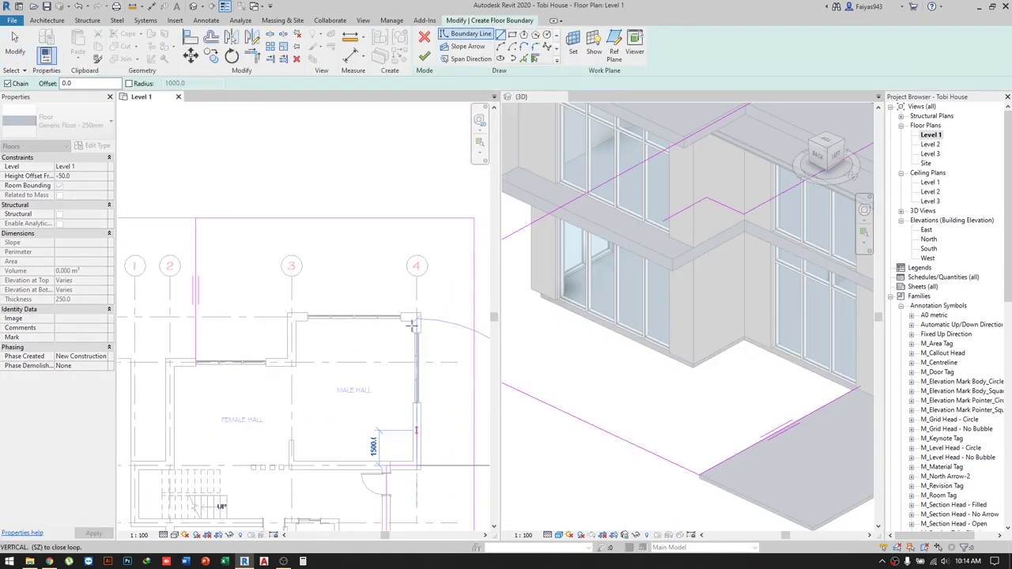
key(Escape)
scroll(316, 356, up, 2)
click(328, 339)
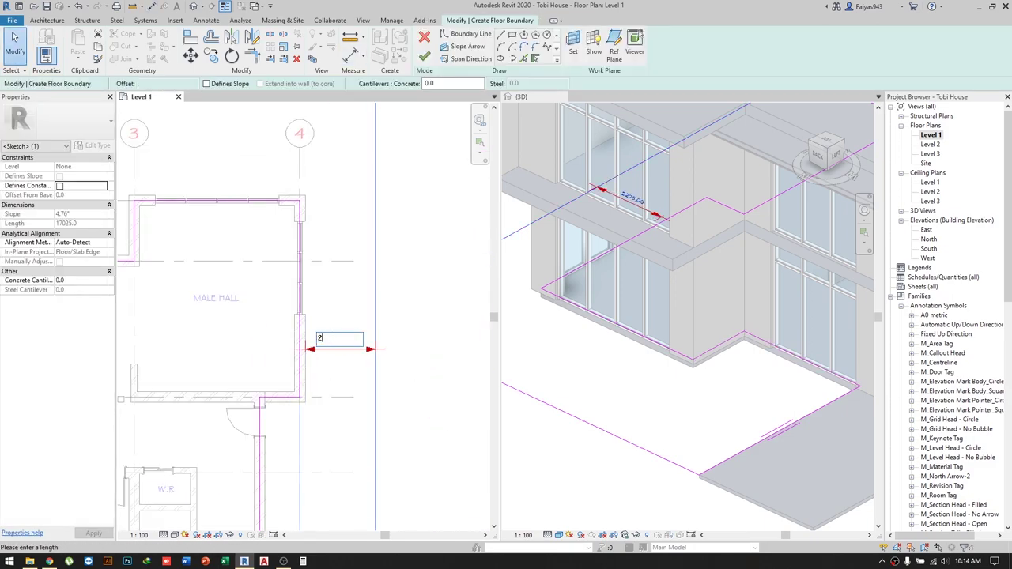
text(2000)
key(Return)
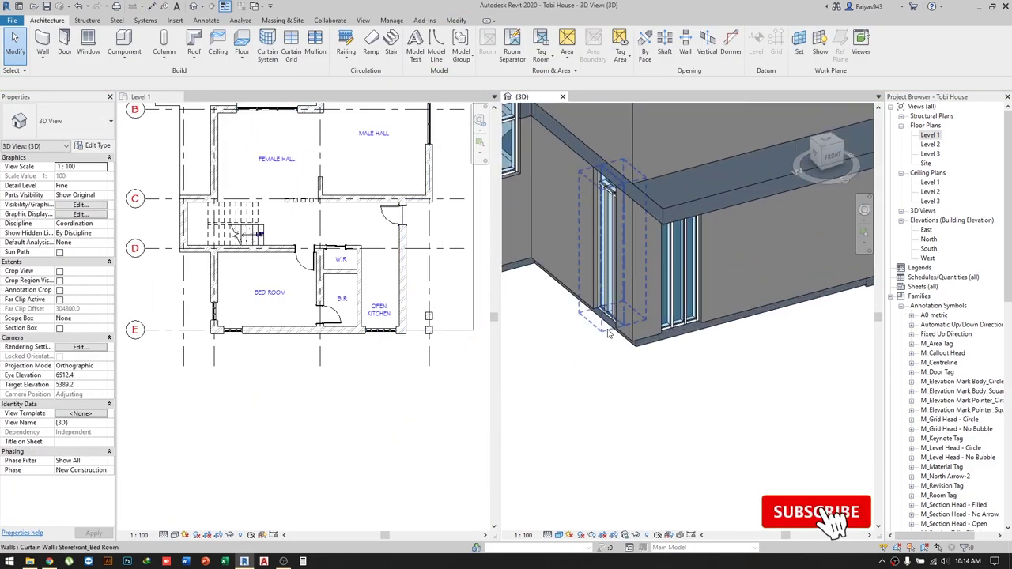
Draw 900 mm high Brick Wall - 350 mm parapets along the deck edge in the Level 1 plan.
scroll(712, 395, down, 3)
click(317, 402)
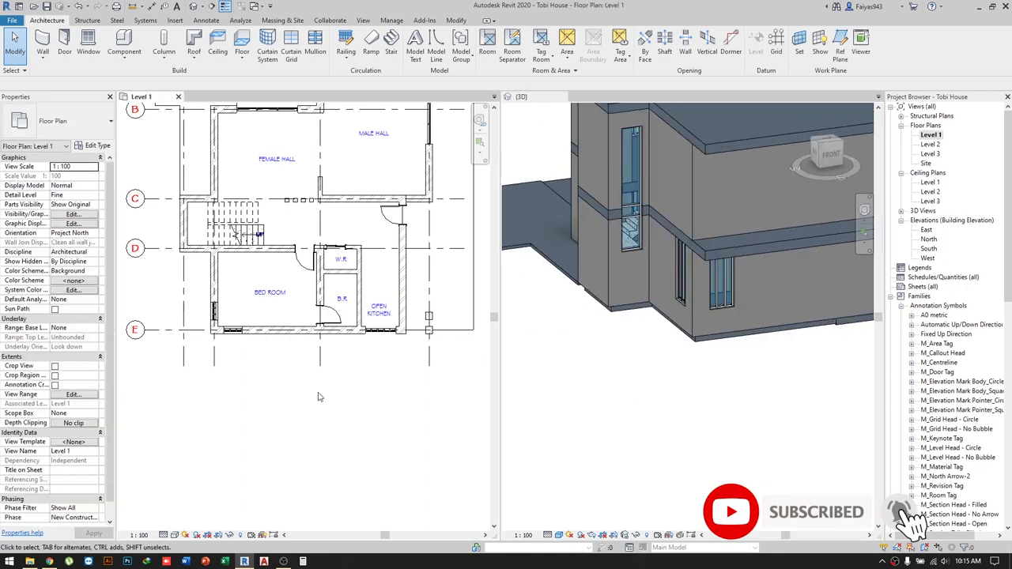
scroll(316, 402, up, 3)
key(w)
key(a)
click(283, 395)
key(Escape)
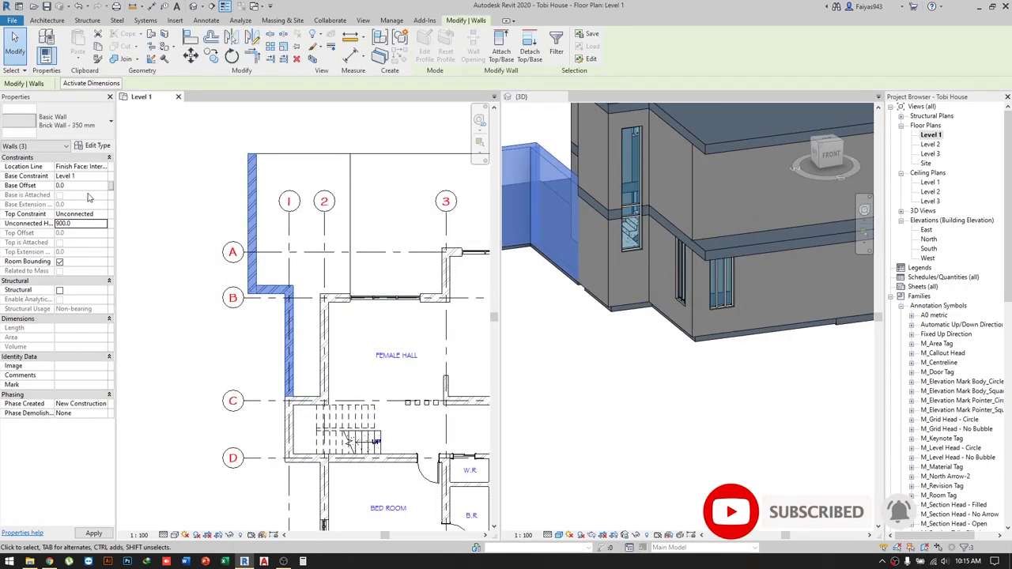
shift+middle_drag(672, 317, 659, 346)
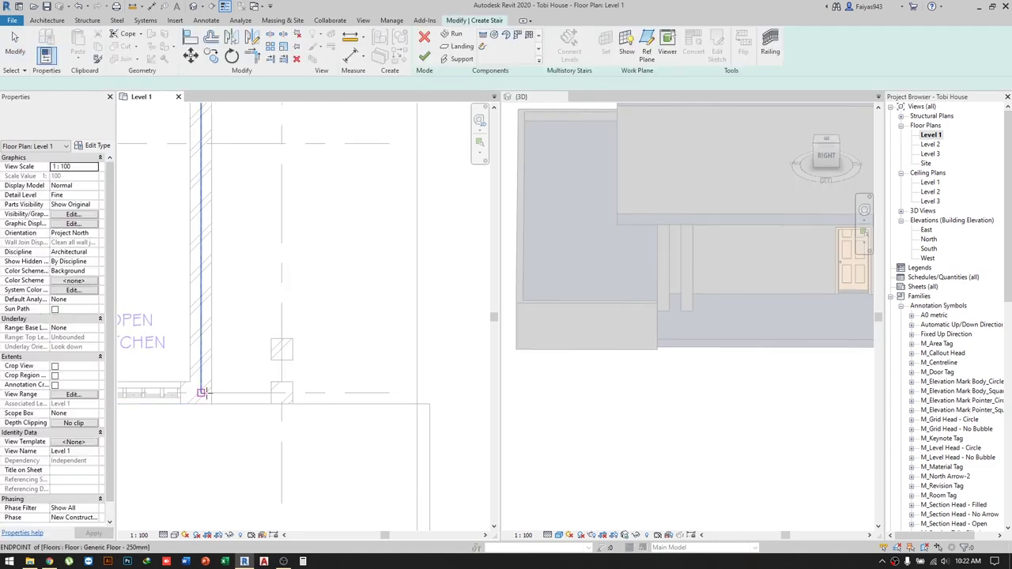
Sketch a five-riser stair run from the wall endpoint beside the open kitchen.
key(d)
key(i)
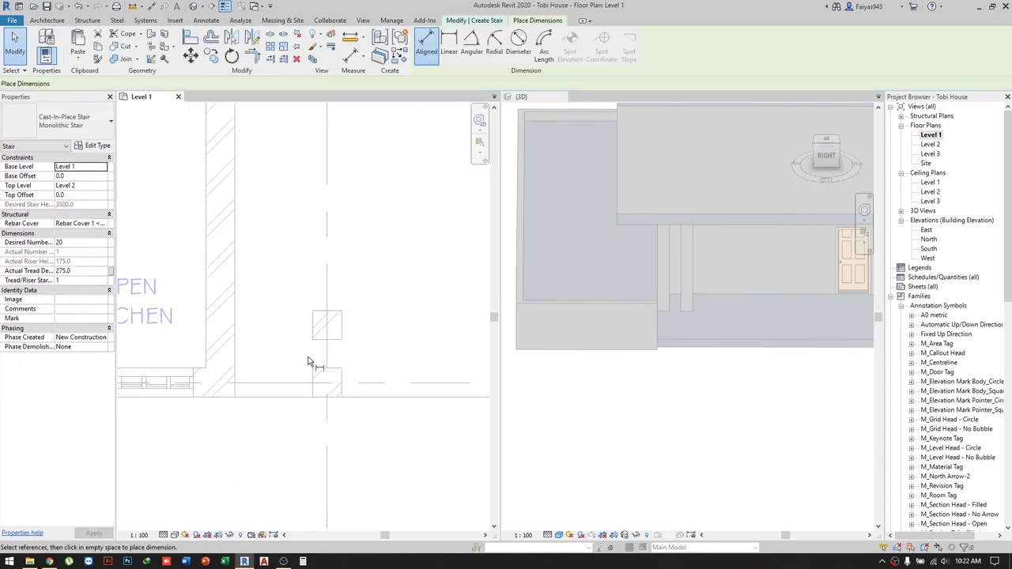
click(313, 383)
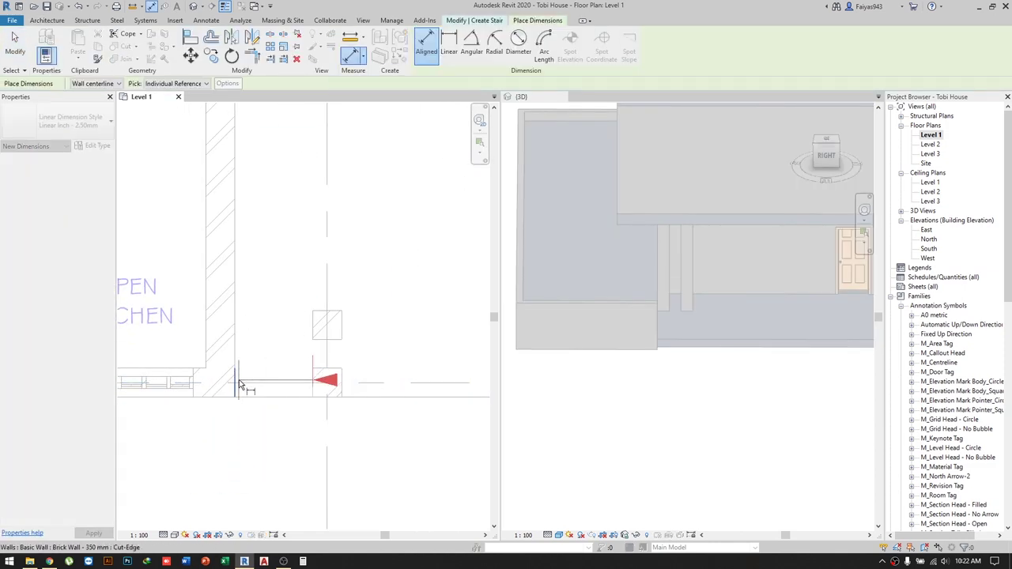
key(Escape)
key(Escape)
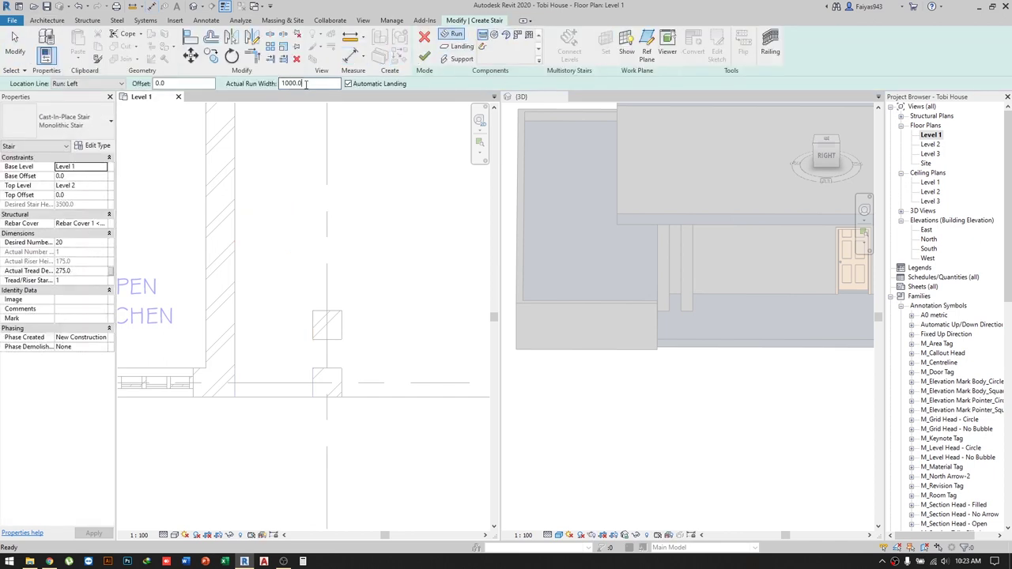
click(234, 396)
key(Escape)
text(900)
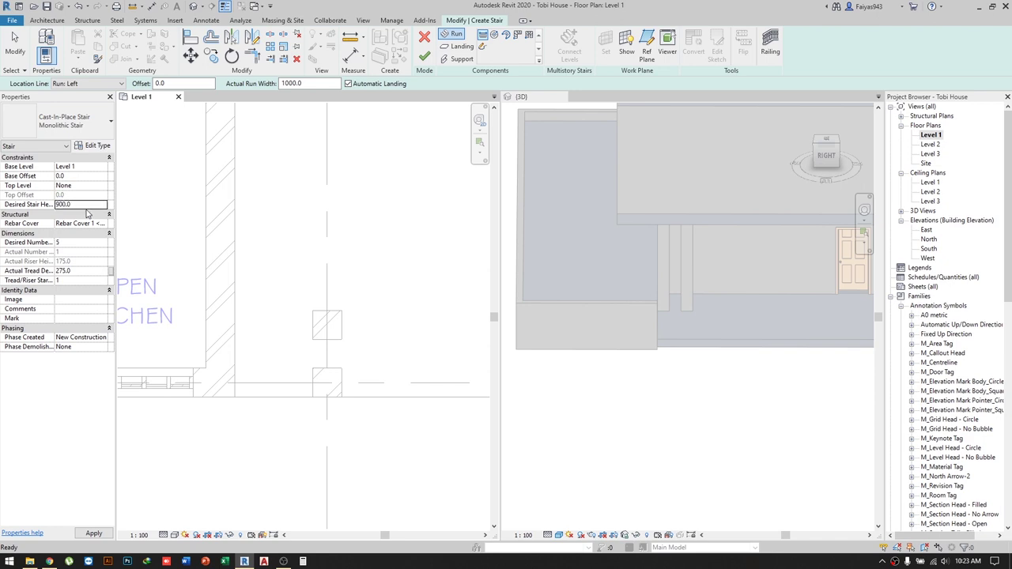
click(235, 396)
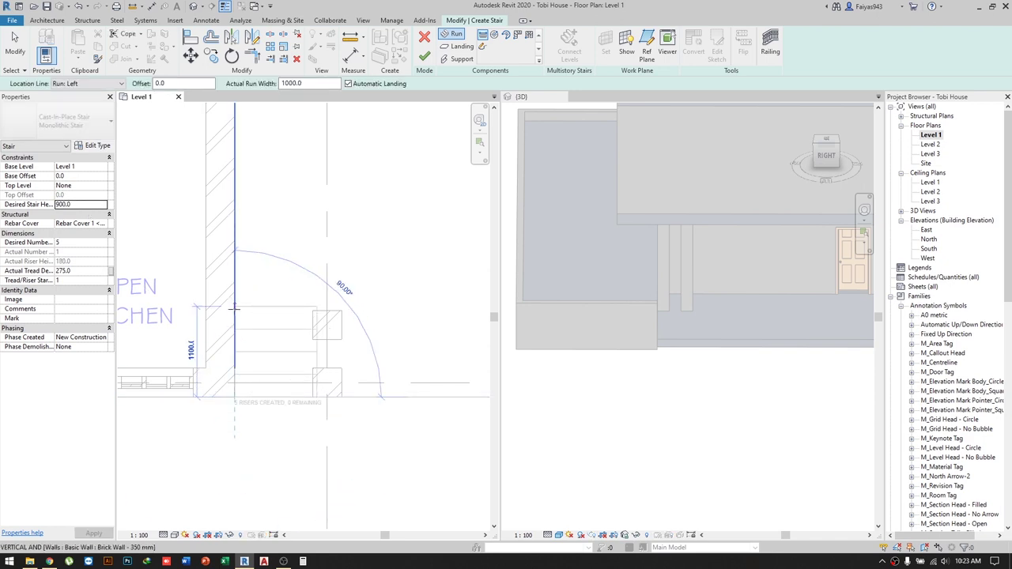
click(301, 308)
key(Escape)
Flip the stair run so it goes down and check it in 3D.
click(283, 309)
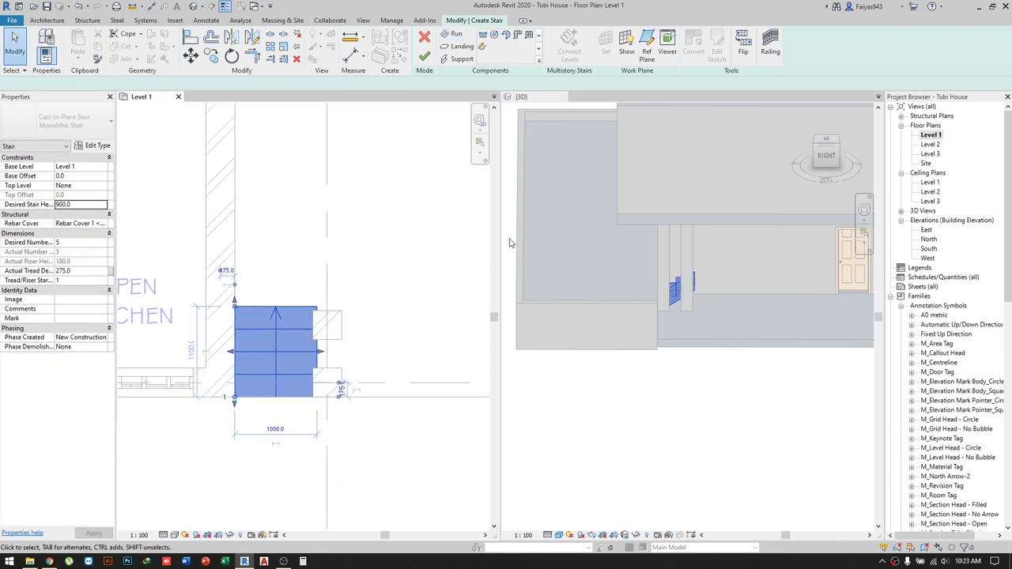
click(743, 51)
key(Escape)
click(714, 402)
mouse_move(722, 366)
shift+middle_down()
mouse_move(669, 388)
mouse_move(870, 443)
shift+middle_up()
scroll(689, 368, up, 3)
scroll(689, 368, up, 3)
scroll(717, 400, down, 3)
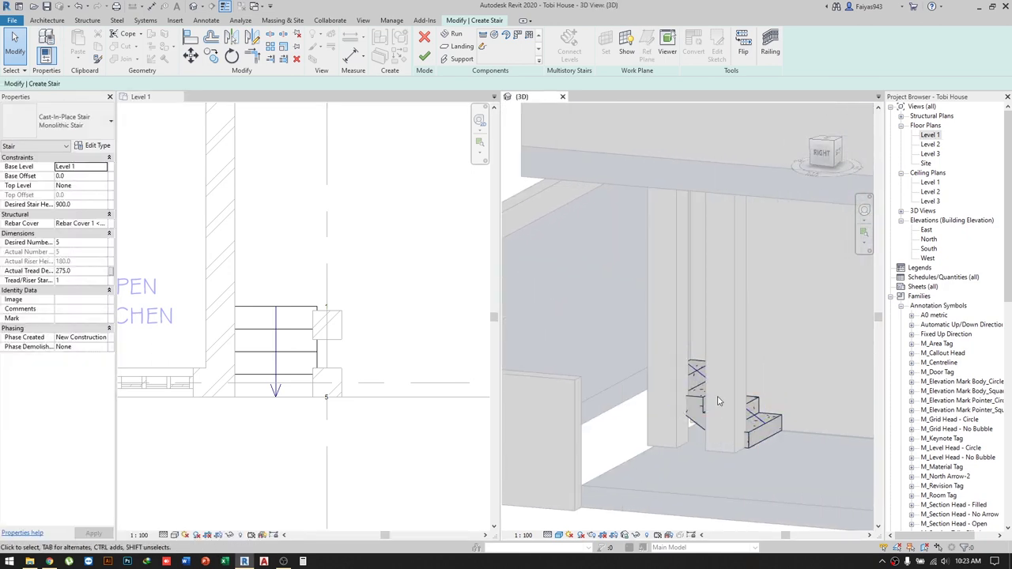
click(716, 402)
mouse_move(698, 432)
shift+middle_down()
mouse_move(575, 444)
mouse_move(598, 458)
shift+middle_up()
Narrow the stair run width from 1000 to 950 and finish the stair.
click(223, 418)
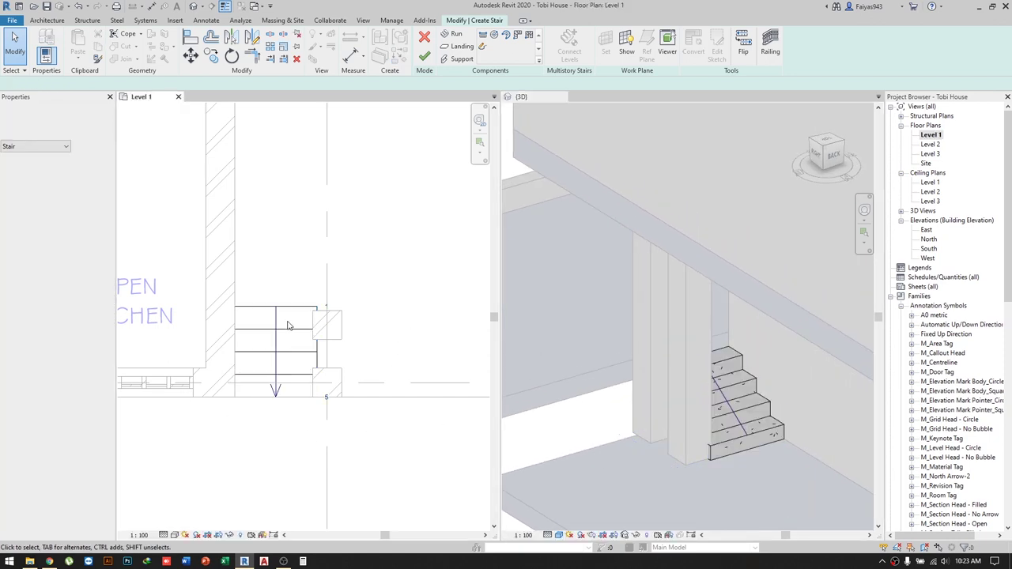
click(285, 356)
scroll(323, 358, down, 2)
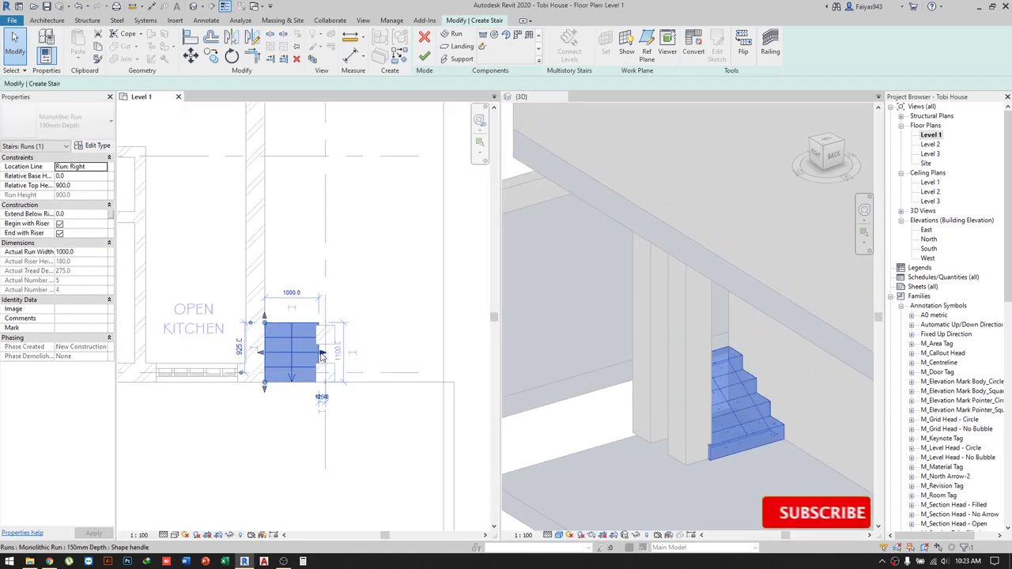
drag(319, 353, 316, 353)
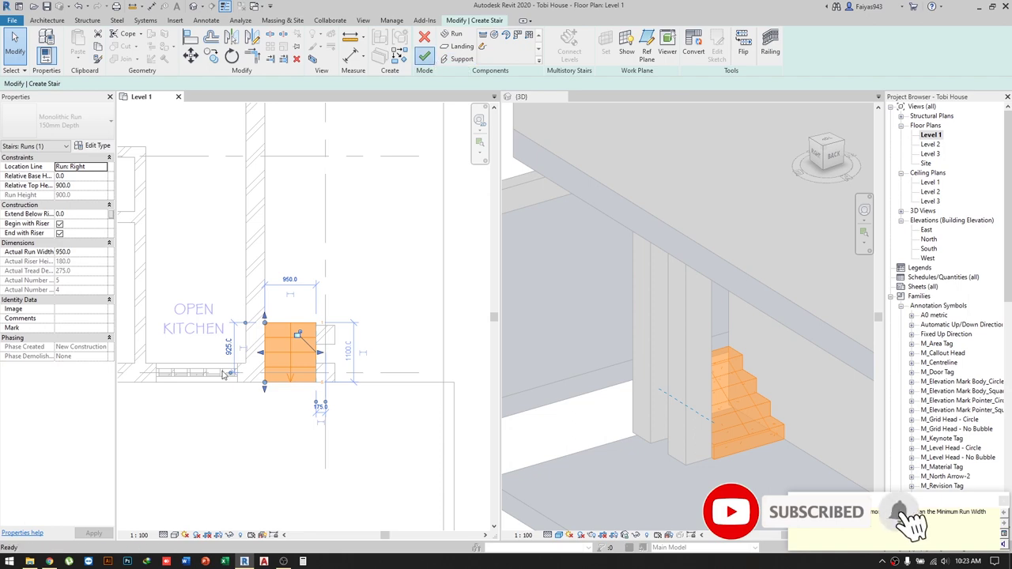
click(425, 54)
Delete the new stair's railing.
scroll(296, 361, up, 3)
click(328, 336)
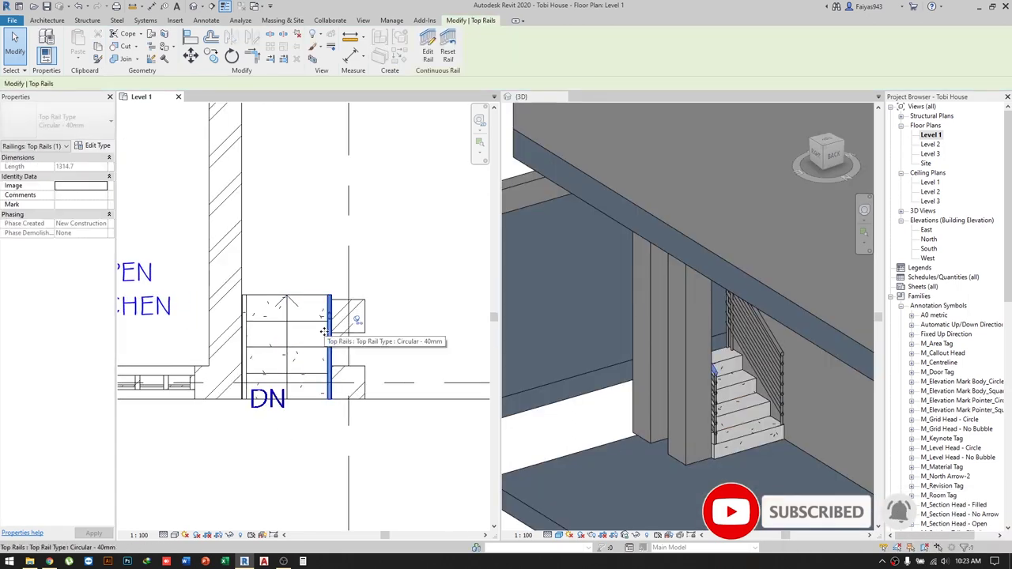
key(Delete)
key(Delete)
Place a copy of the stair to the right of the original.
click(327, 344)
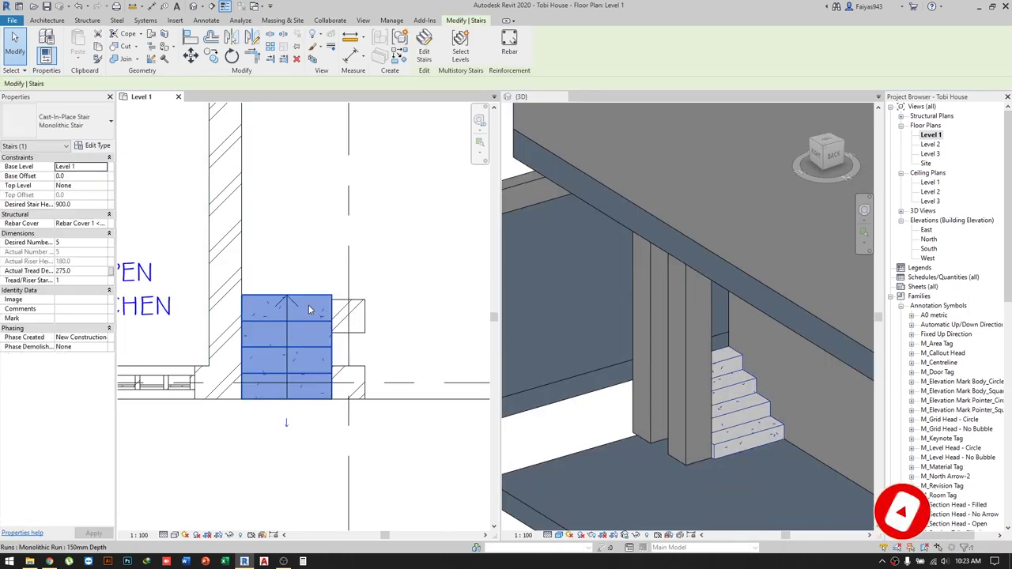
scroll(276, 296, up, 1)
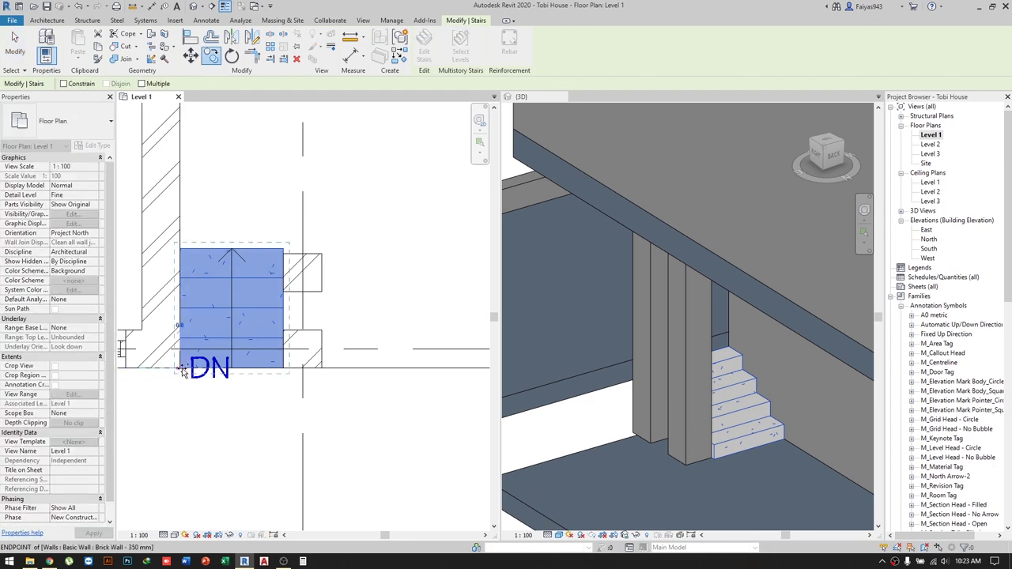
click(324, 370)
Widen the copied stair's run to 2000 mm and finish editing it.
double_click(346, 315)
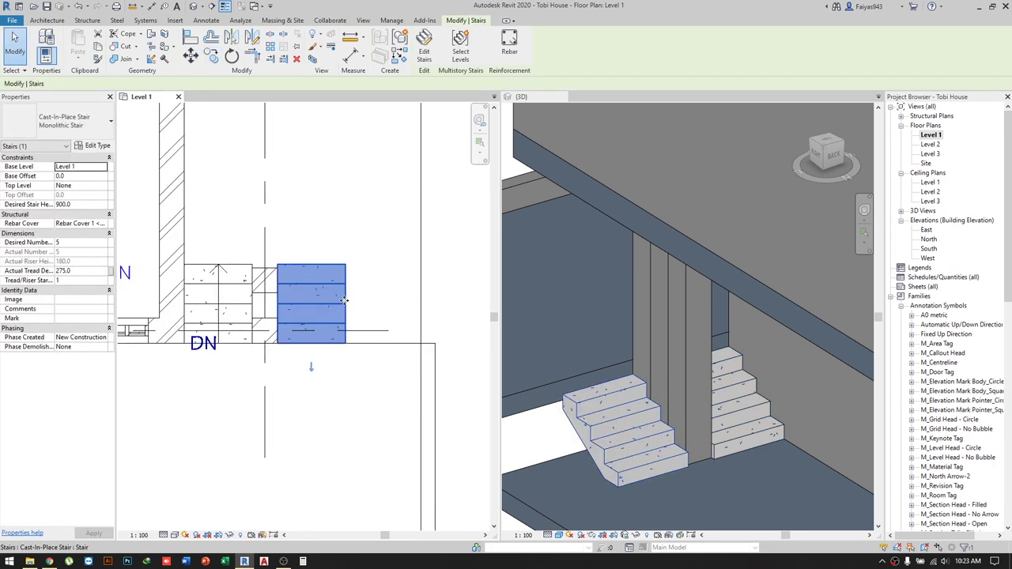
click(346, 315)
drag(345, 304, 421, 305)
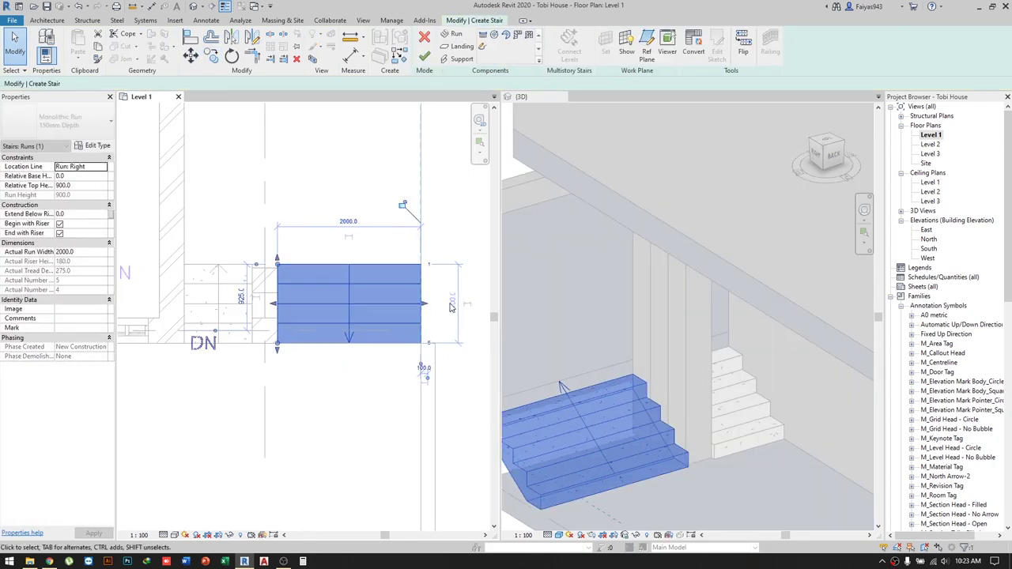
click(424, 57)
scroll(379, 340, up, 2)
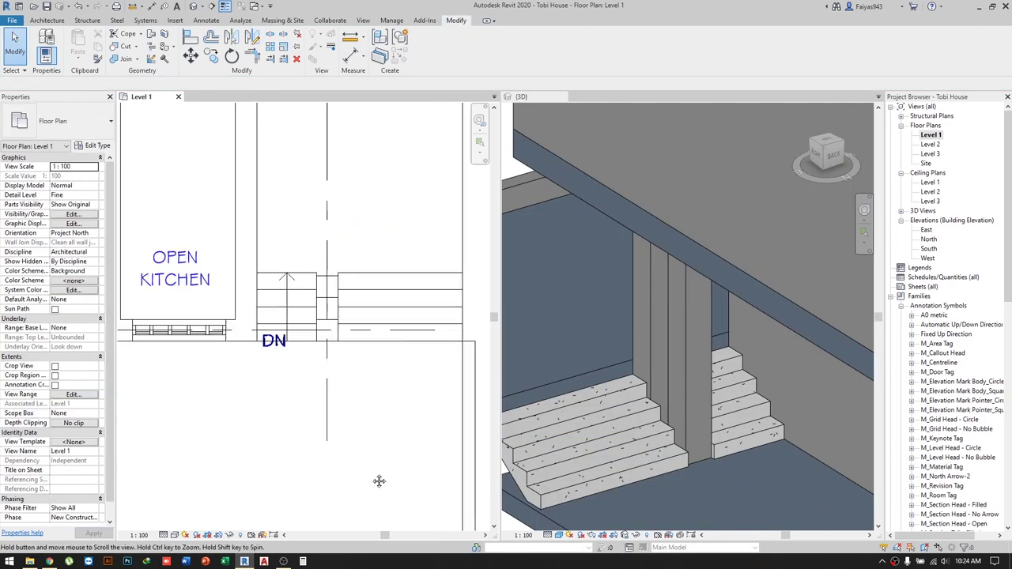
scroll(380, 340, up, 2)
Draw a Brick Wall - 350 mm between the two stairs and set its height to 1500.
scroll(380, 340, down, 1)
key(w)
key(a)
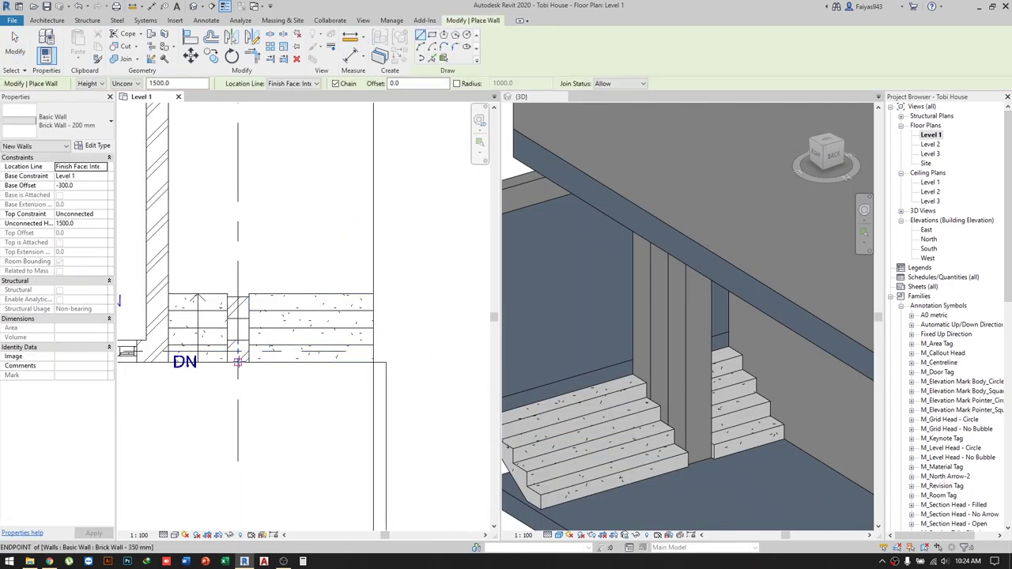
click(63, 123)
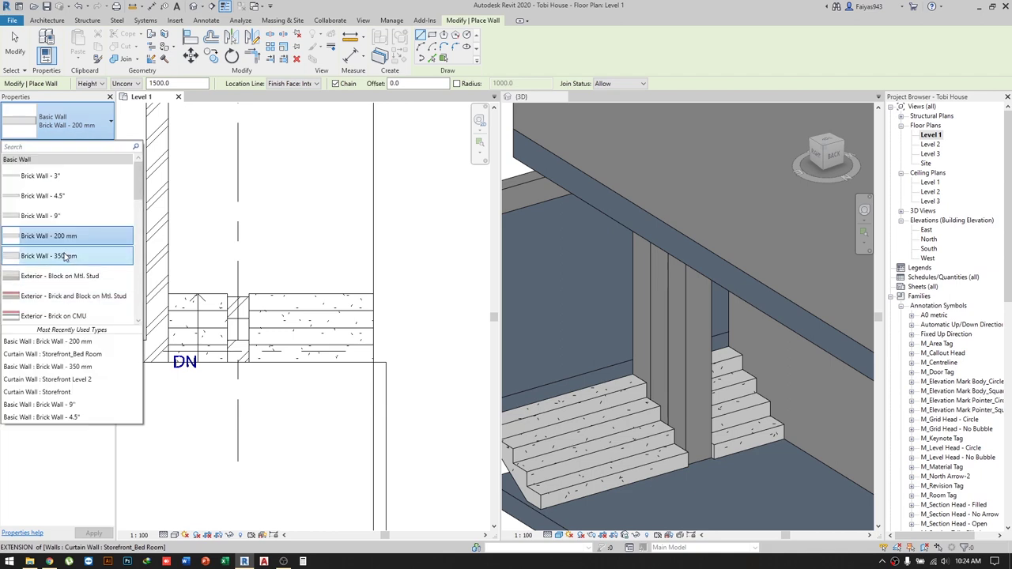
click(47, 253)
click(228, 363)
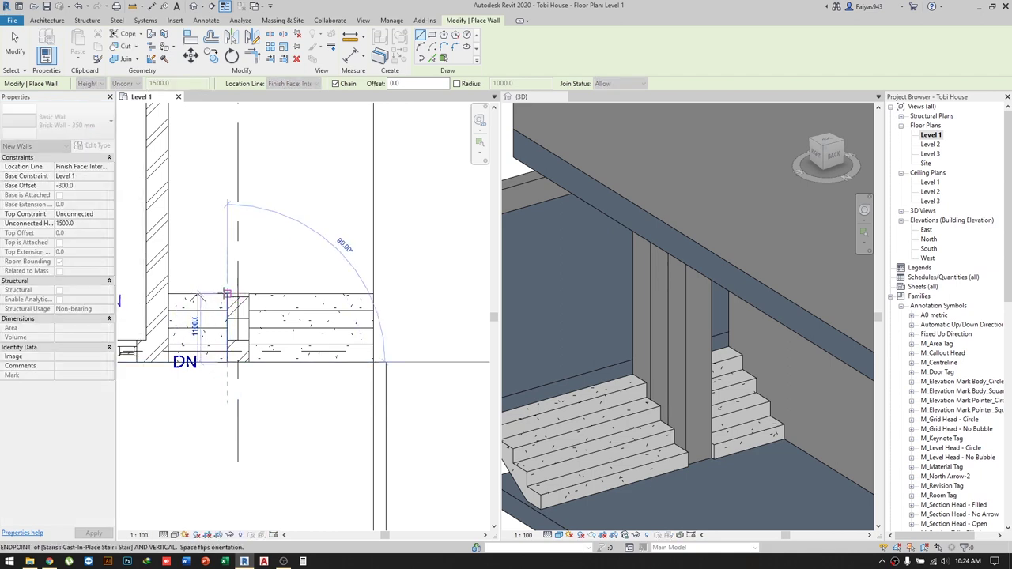
click(227, 294)
key(Escape)
key(Escape)
click(238, 328)
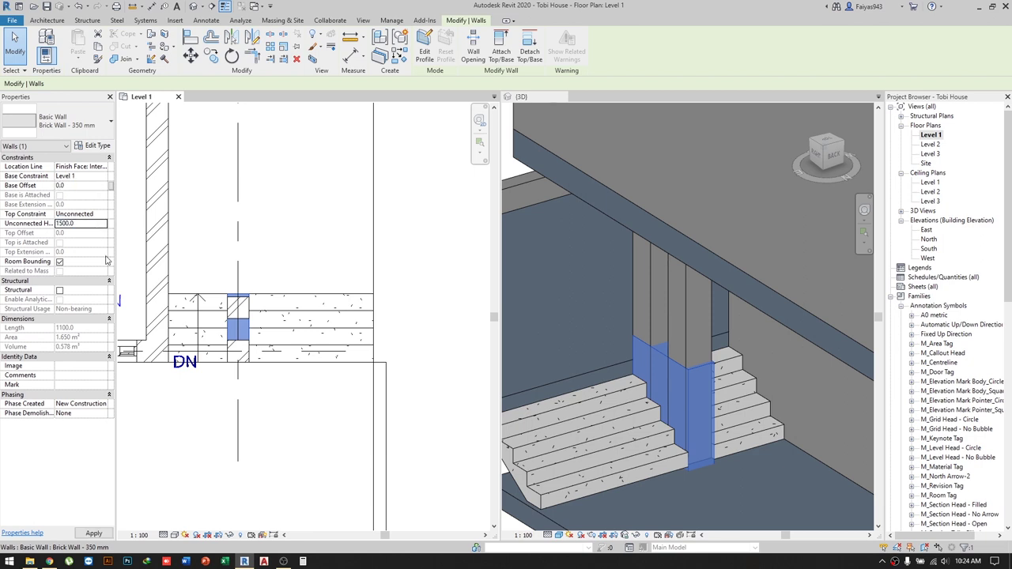
click(667, 379)
Delete a stray wall in 3D and align the new wall's face with the existing wall.
scroll(667, 380, down, 1)
click(672, 379)
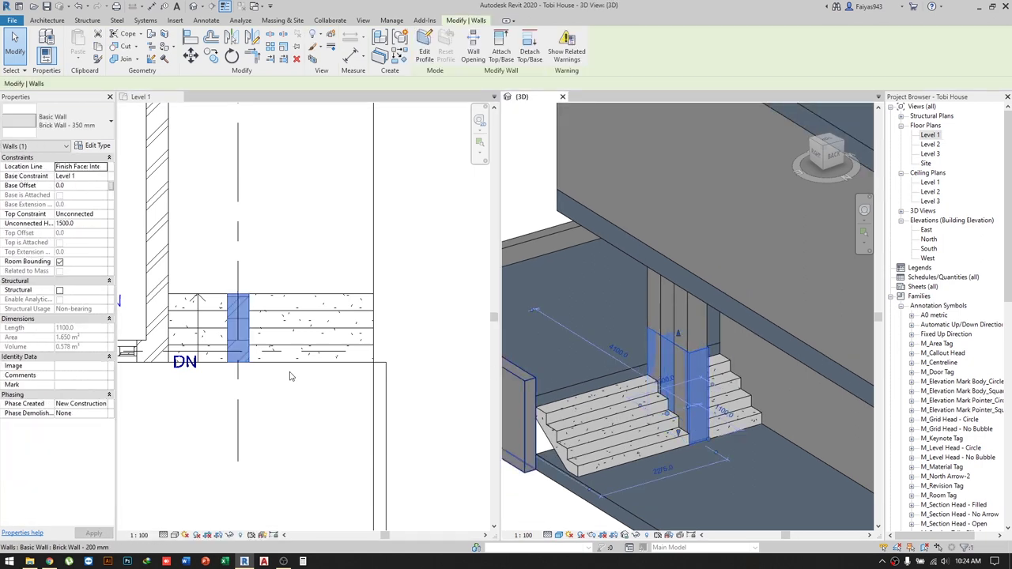
key(Delete)
scroll(243, 326, up, 2)
key(a)
key(l)
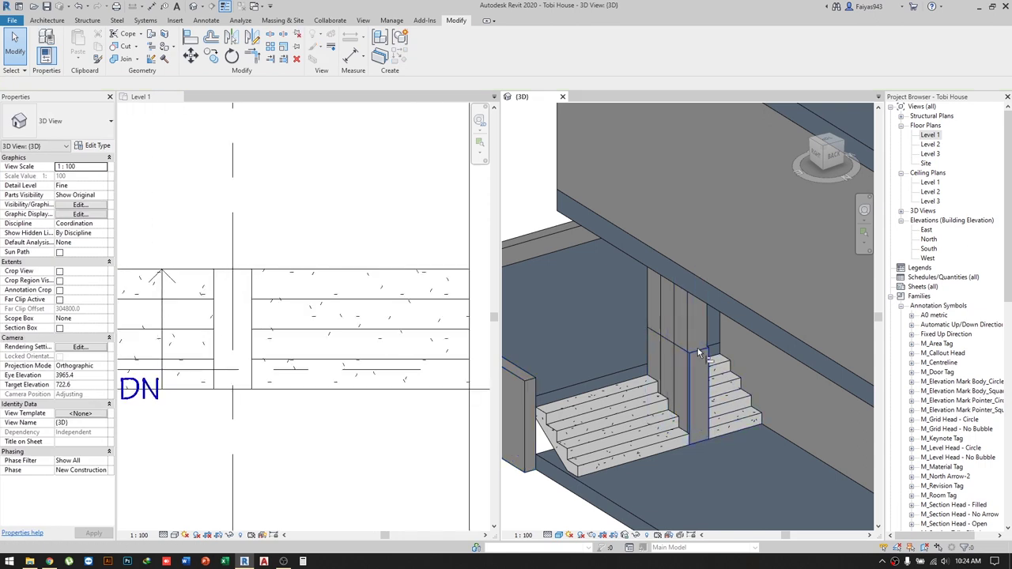
scroll(697, 348, up, 3)
click(682, 345)
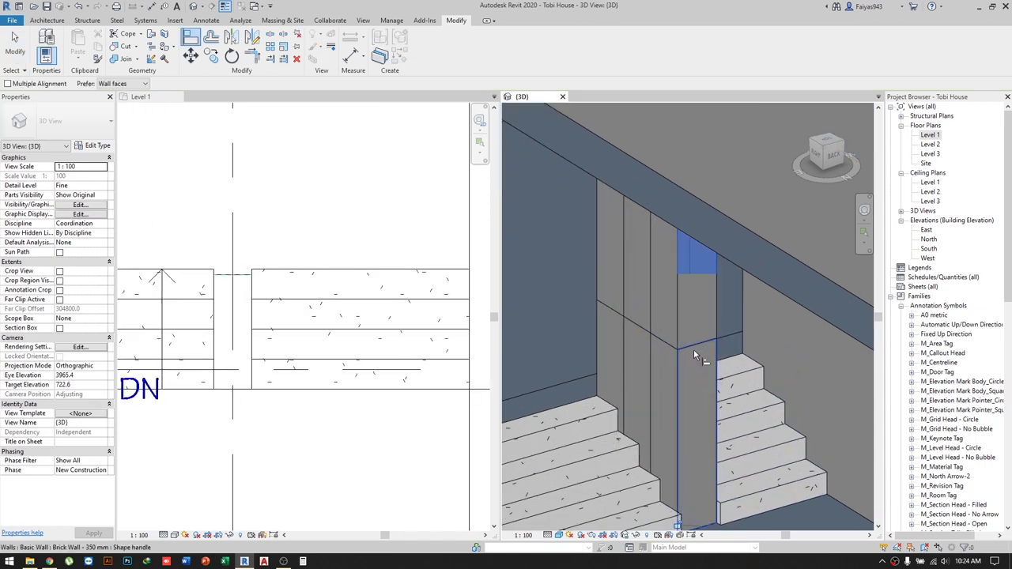
key(Escape)
Delete the short wall piece between the stairs and select the brick wall from behind.
click(638, 327)
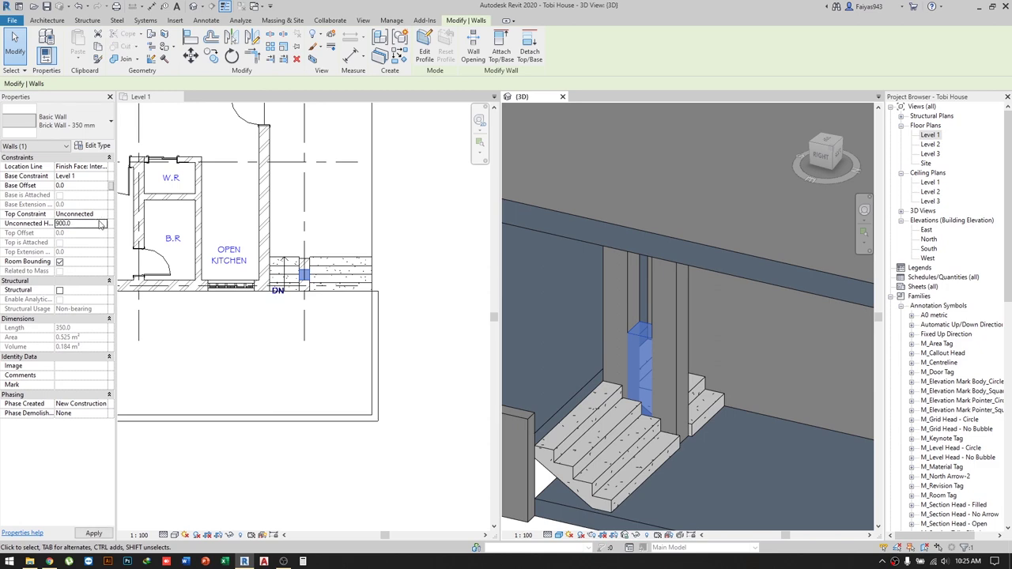
key(Delete)
scroll(713, 422, up, 2)
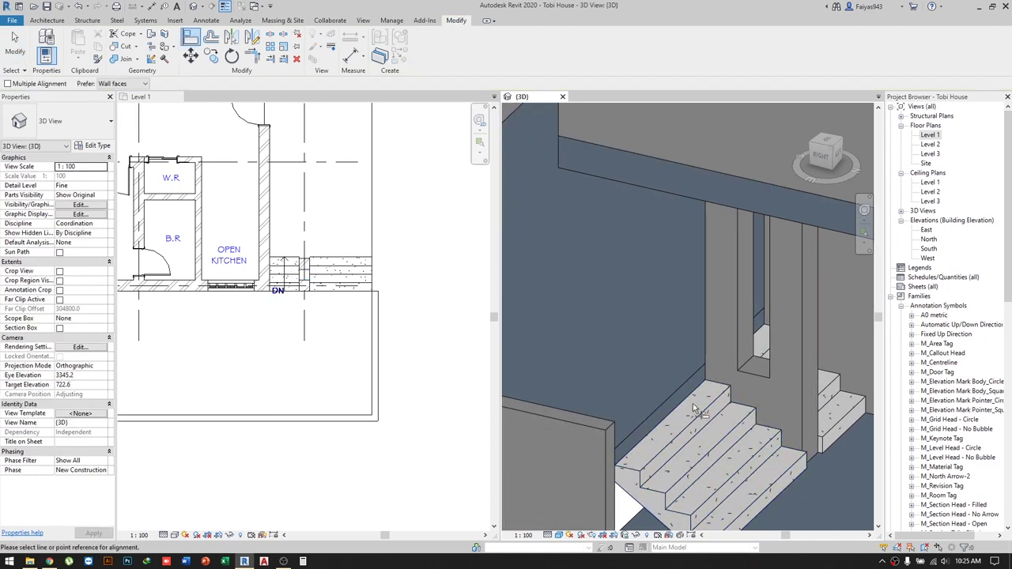
shift+middle_drag(758, 378, 583, 414)
click(584, 414)
Start a 900 mm wall at the stair edge, abandoning the first attempts.
key(s)
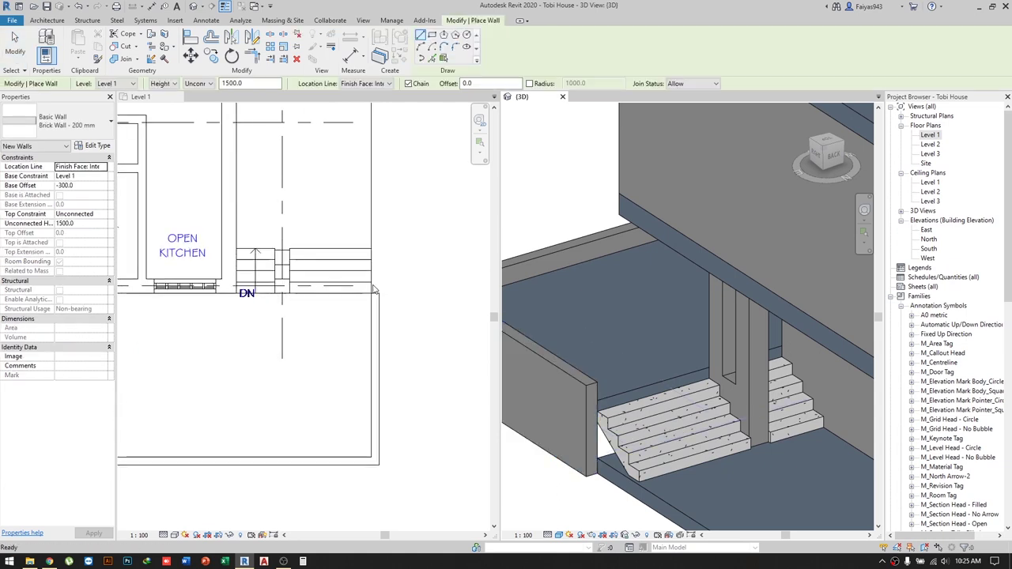
scroll(366, 331, up, 2)
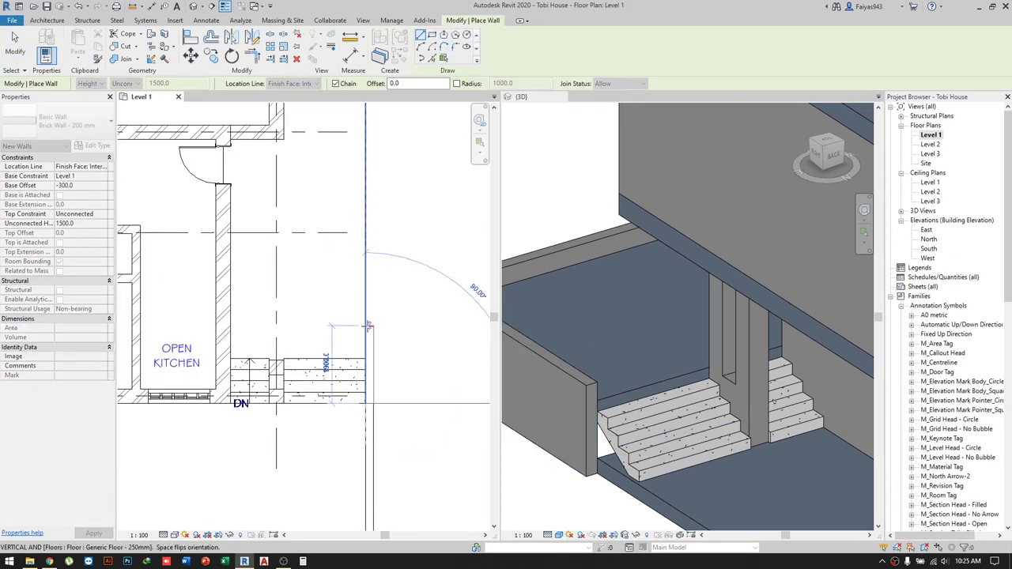
key(Escape)
key(Escape)
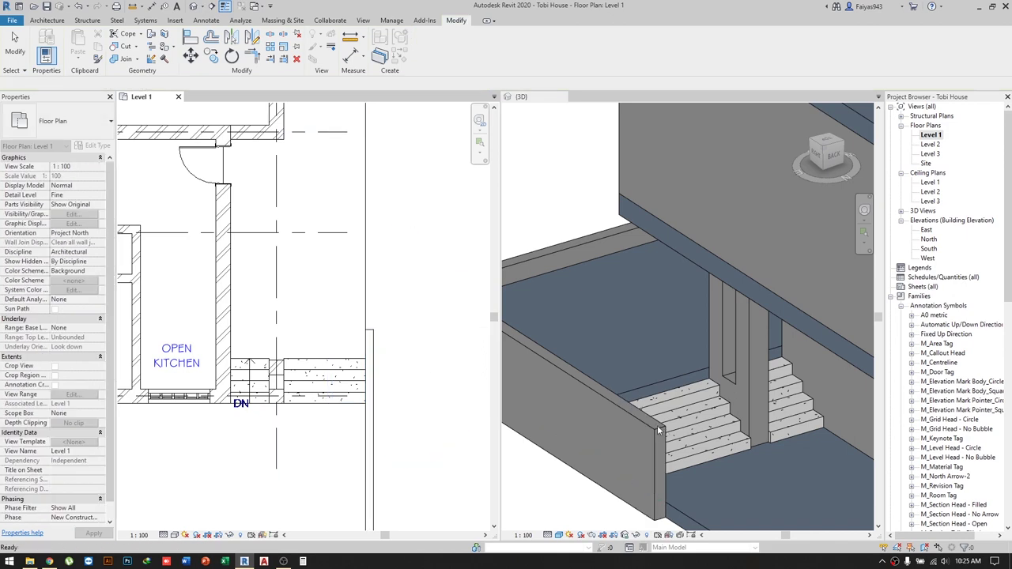
scroll(352, 368, up, 1)
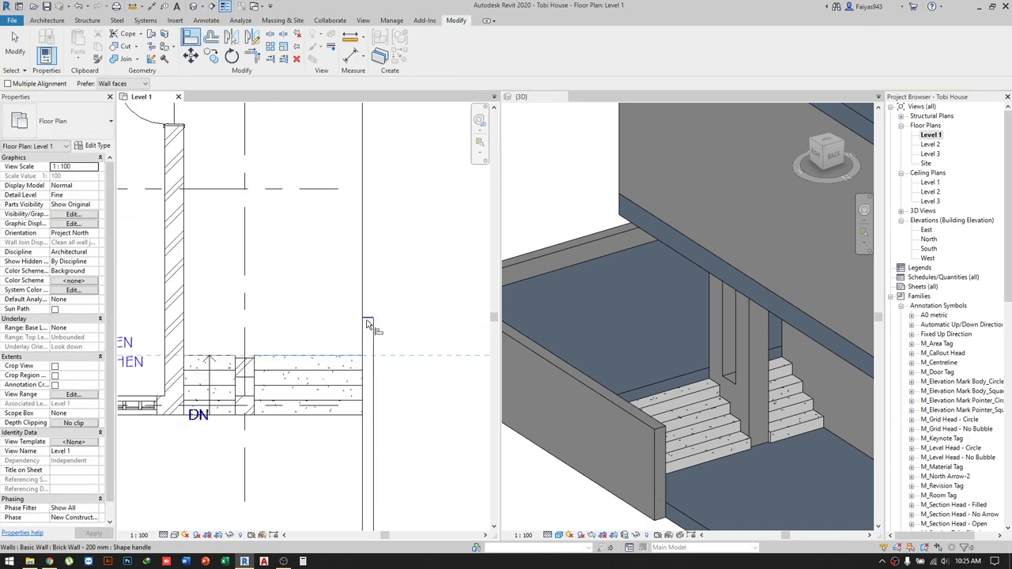
key(w)
key(a)
click(368, 356)
middle_drag(366, 145, 330, 253)
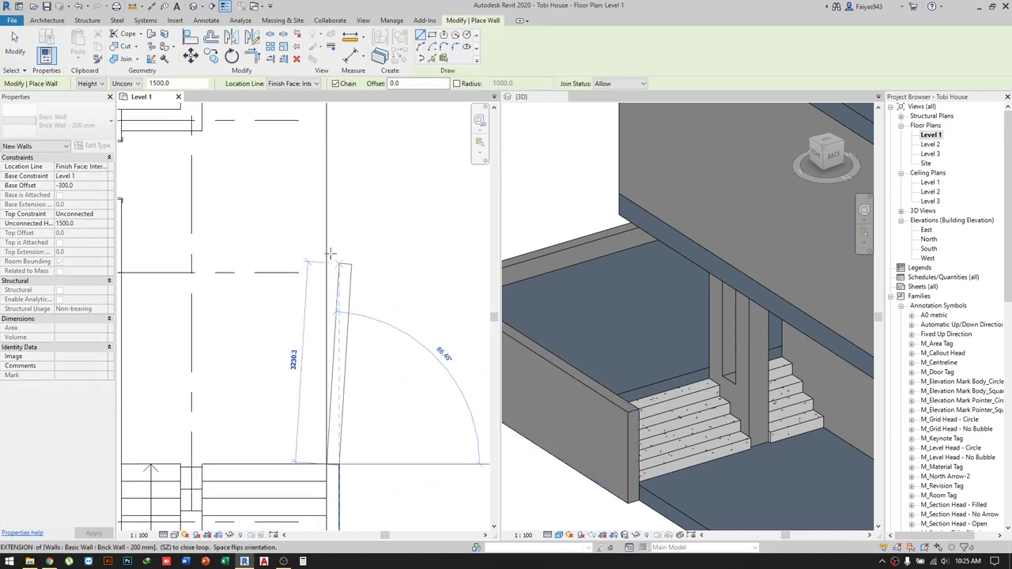
key(Escape)
text(900)
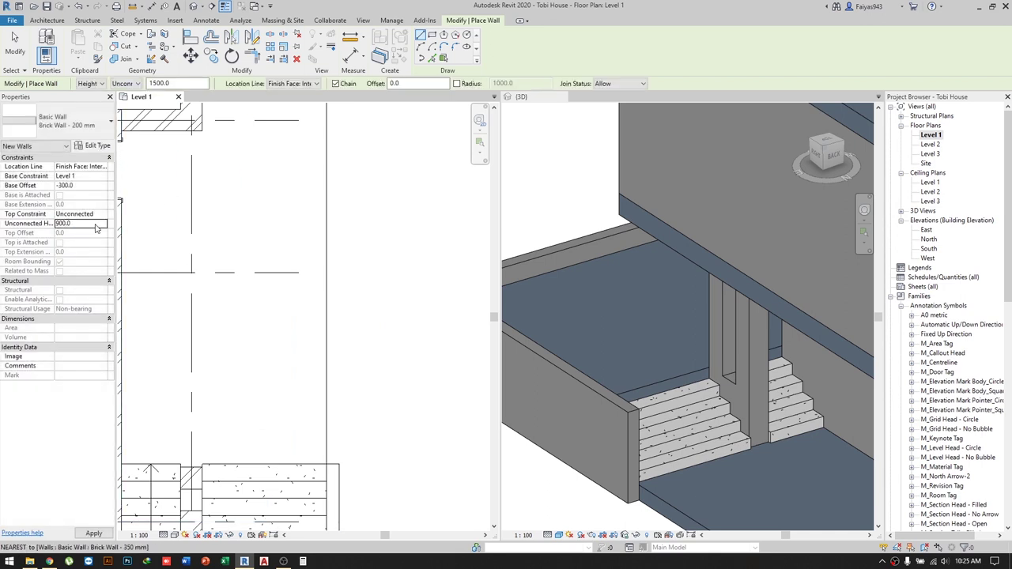
key(Return)
click(331, 463)
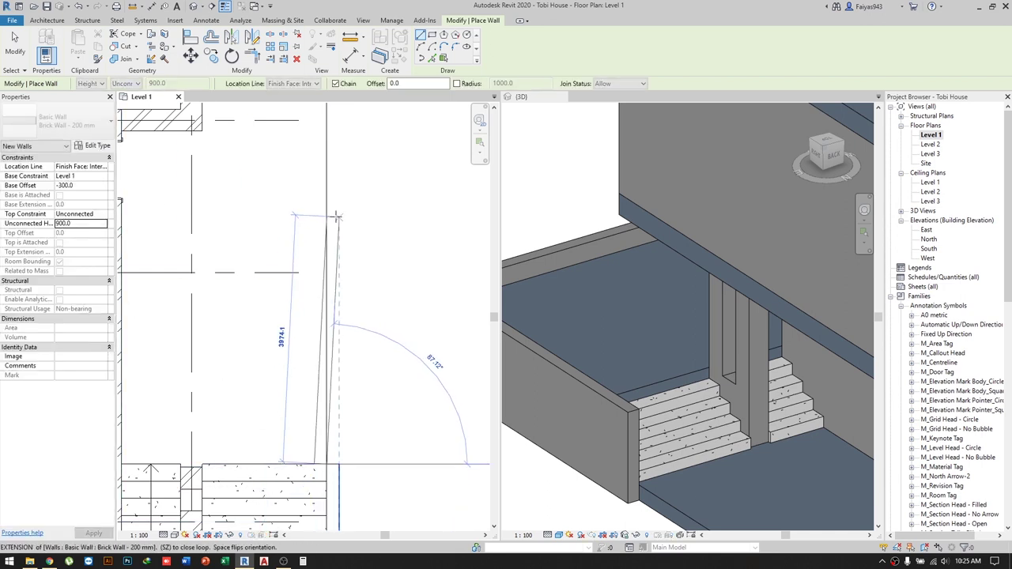
scroll(326, 190, down, 1)
key(Escape)
key(Escape)
scroll(355, 358, down, 2)
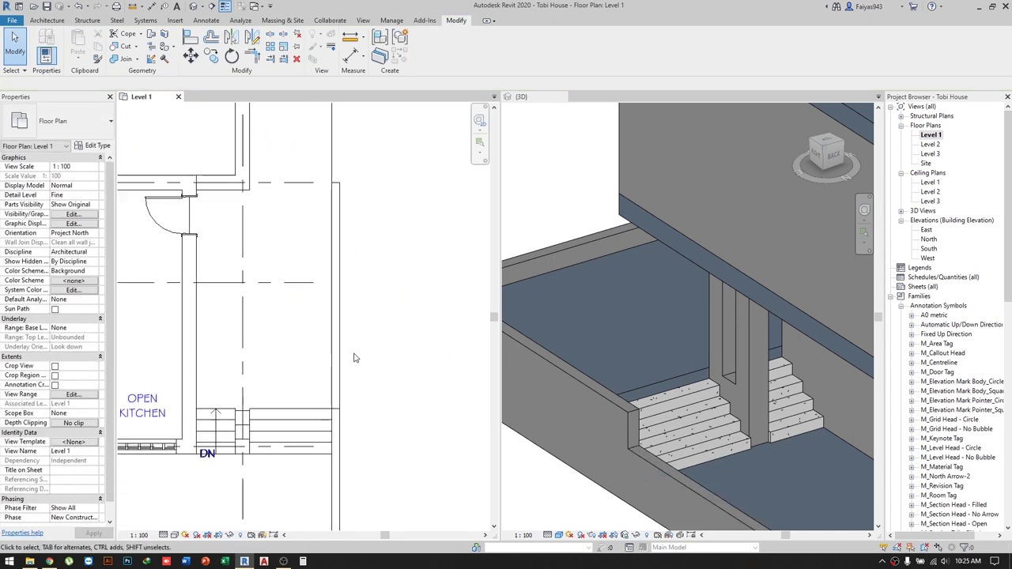
Draw the 900 mm brick parapet wall along the deck edge in the Level 1 plan.
middle_drag(610, 487, 565, 312)
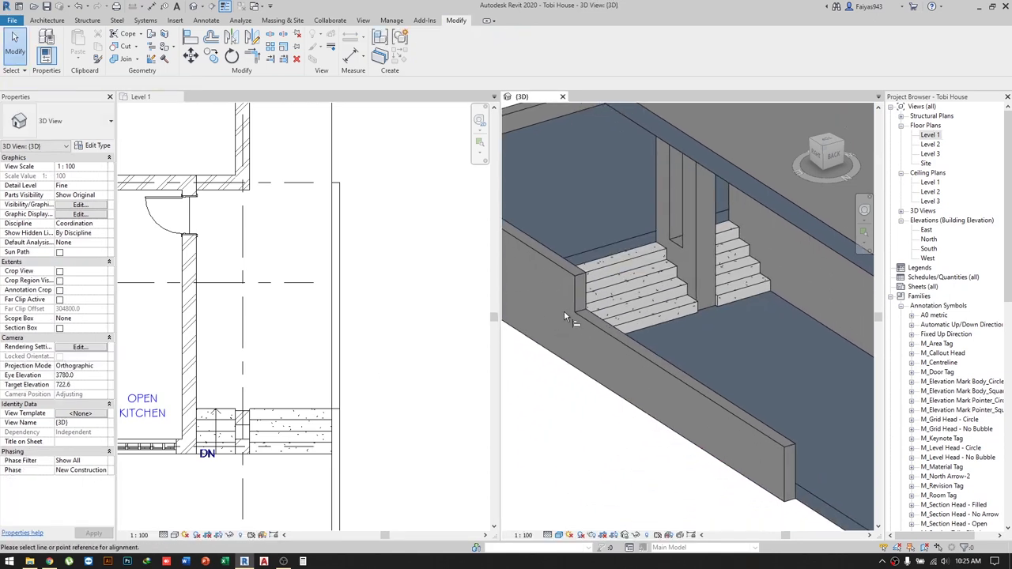
key(a)
key(l)
key(Escape)
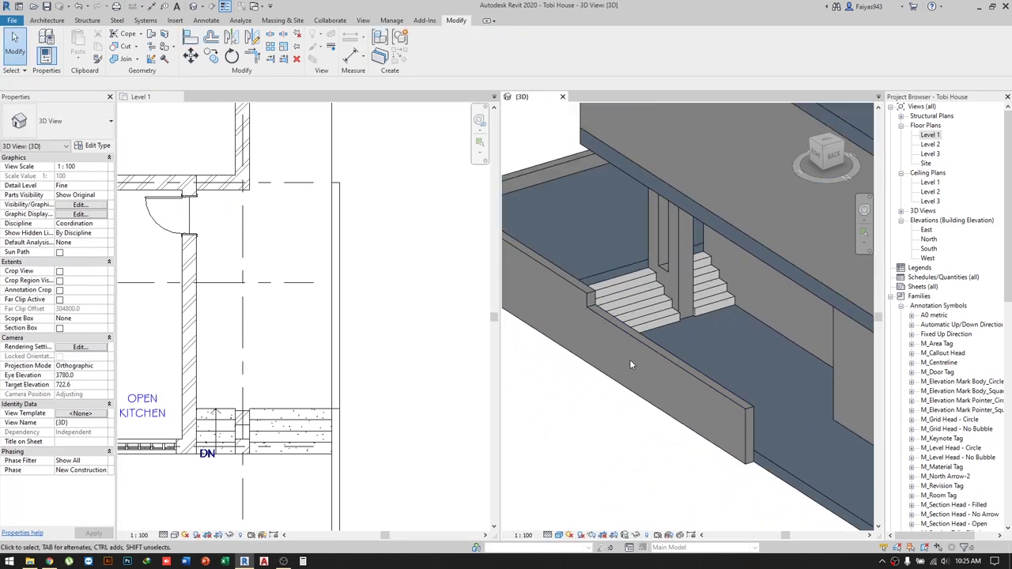
middle_drag(629, 359, 545, 436)
click(340, 320)
key(w)
key(a)
click(332, 174)
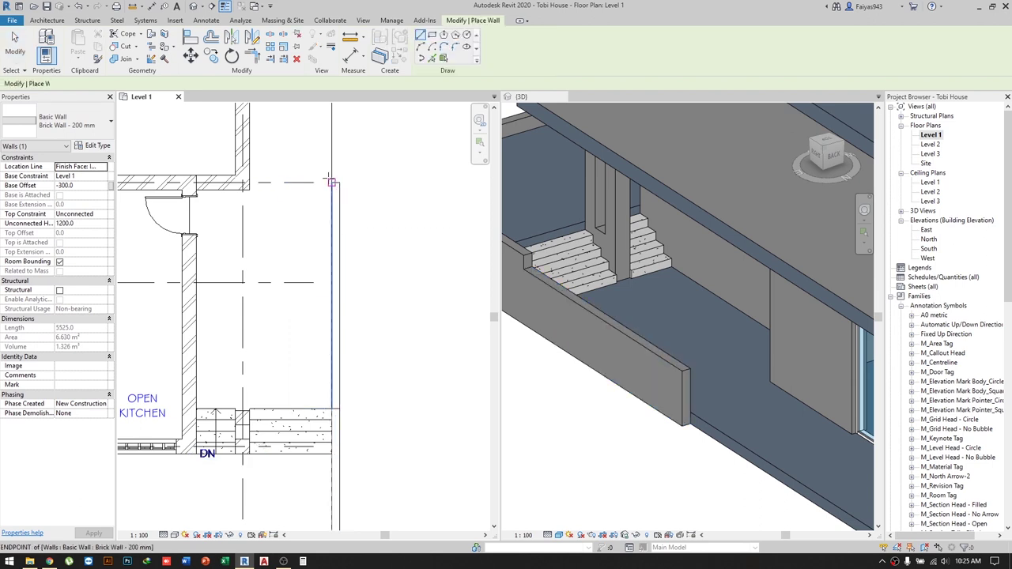
mouse_move(351, 209)
middle_down()
mouse_move(342, 264)
mouse_move(220, 296)
middle_up()
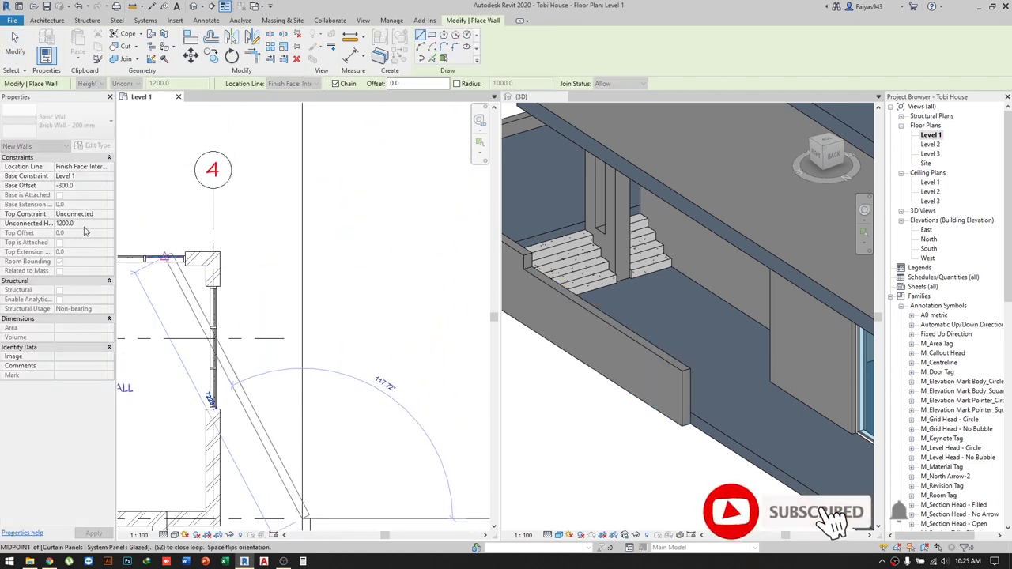
key(Escape)
text(900)
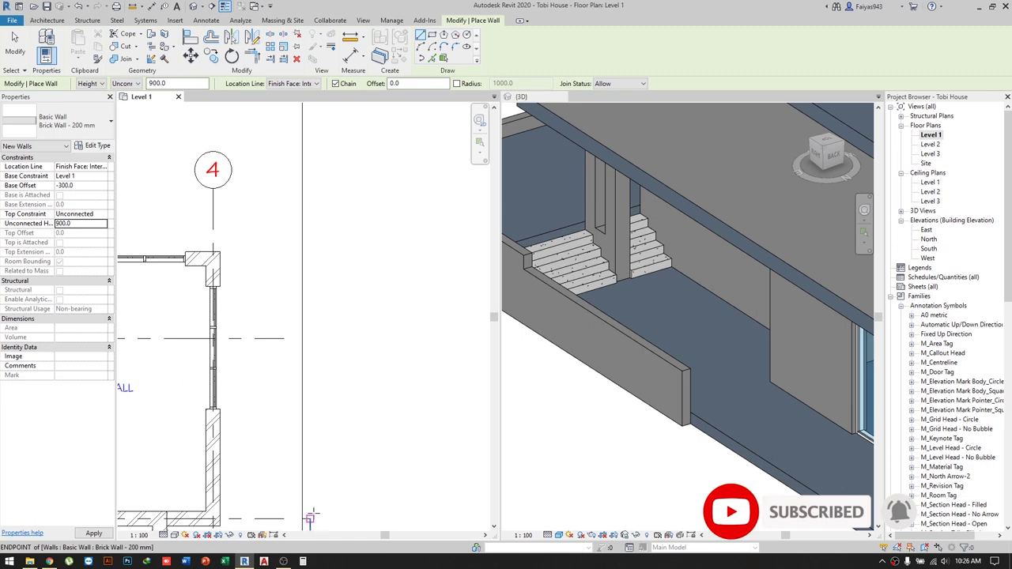
click(310, 518)
key(Escape)
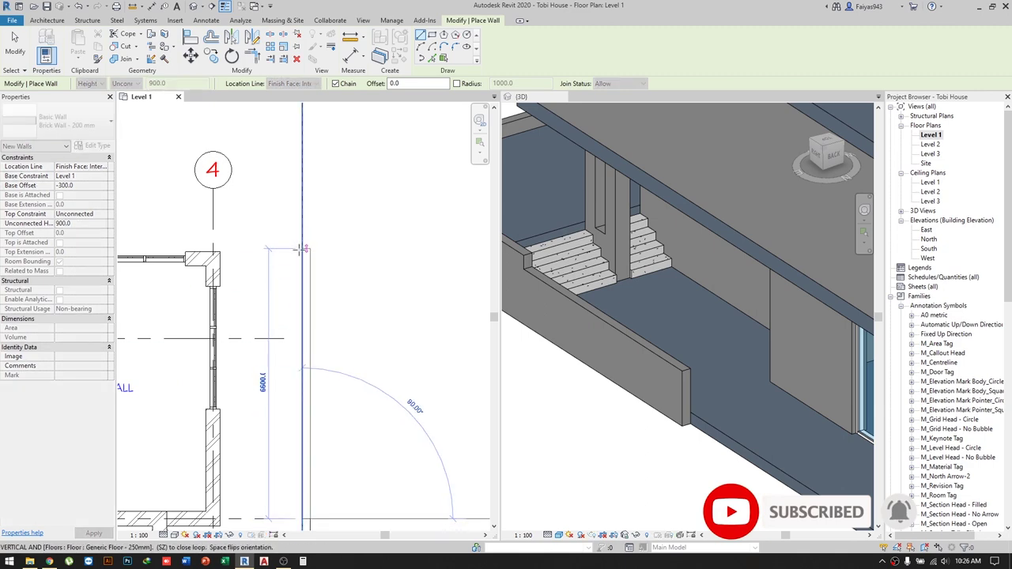
key(Escape)
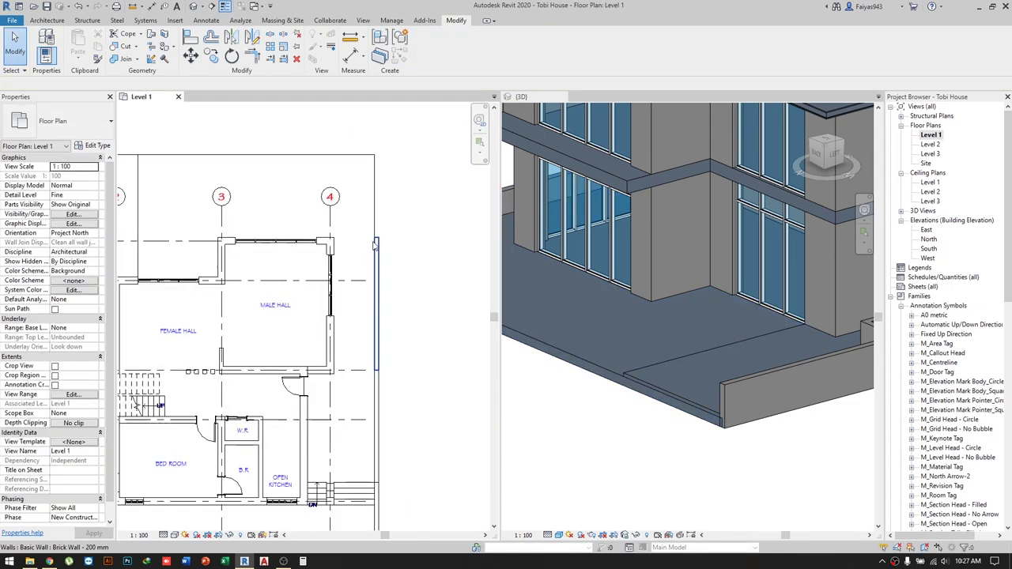
In the Back view, raise the end wall by grids A–B to 2800 high.
middle_drag(330, 279, 345, 134)
scroll(553, 412, down, 3)
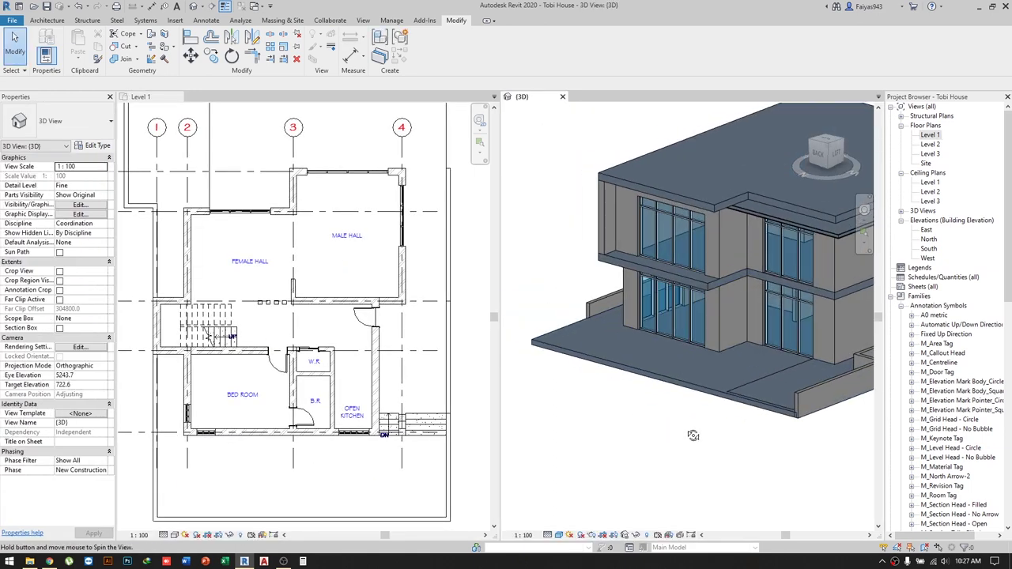
scroll(553, 412, down, 2)
click(632, 369)
scroll(706, 319, up, 5)
key(a)
key(l)
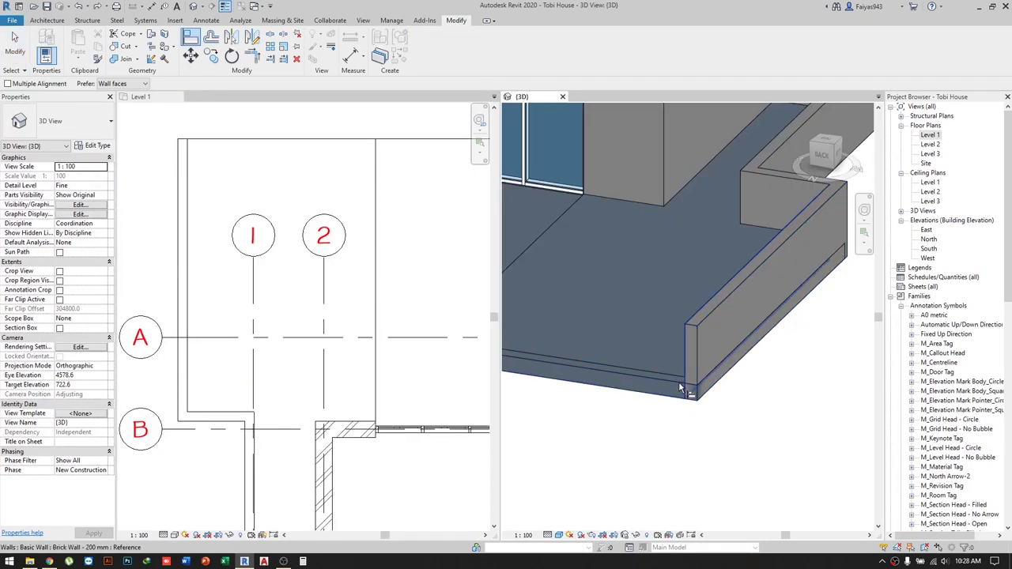
scroll(696, 403, down, 2)
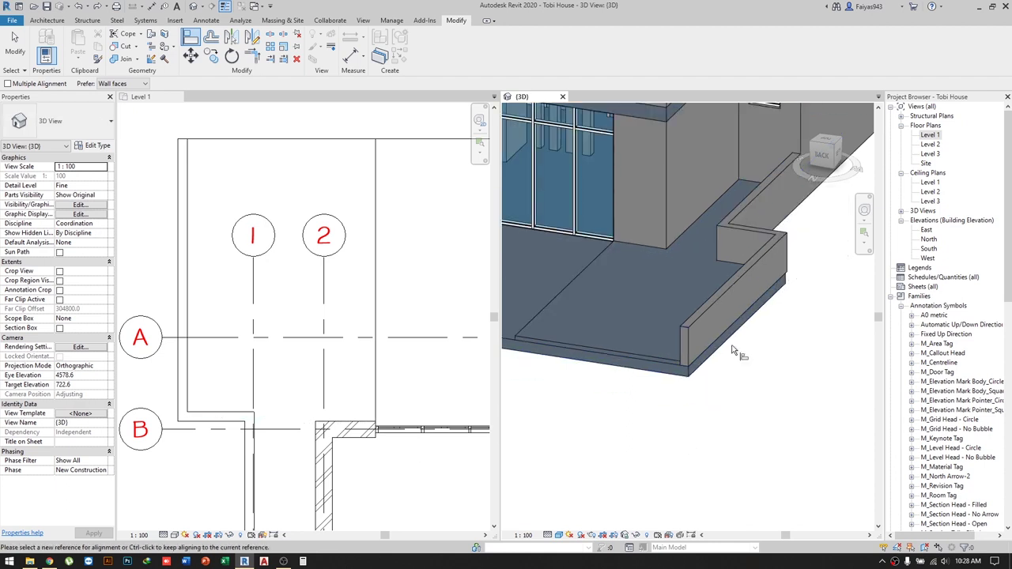
key(Escape)
click(648, 358)
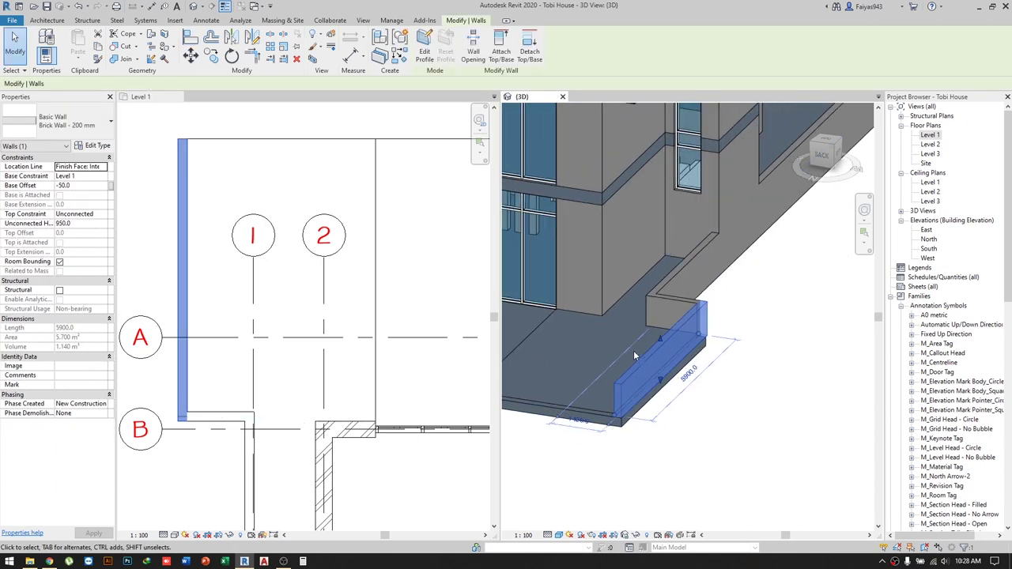
click(827, 160)
drag(688, 287, 688, 182)
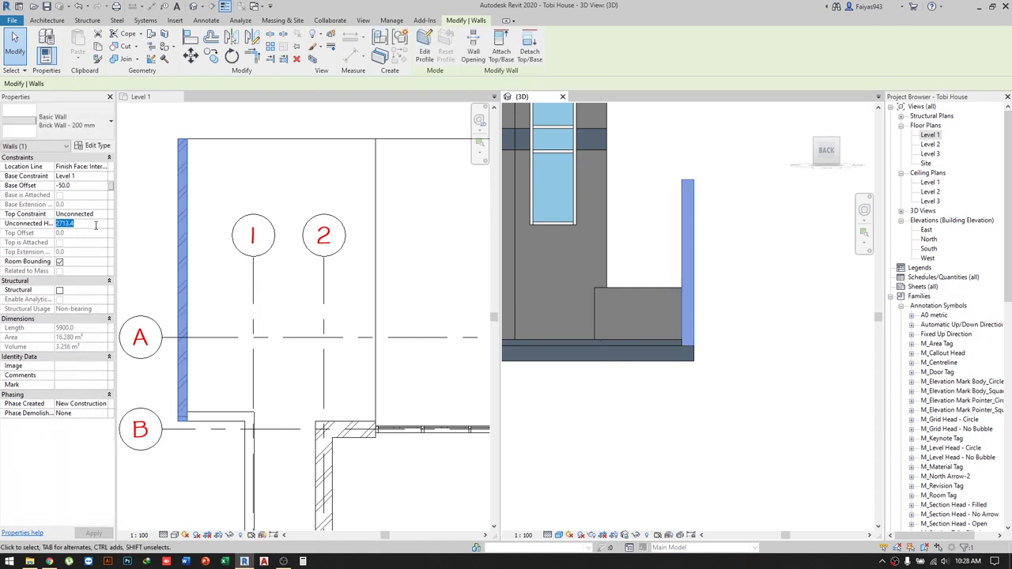
click(735, 370)
shift+middle_drag(723, 373, 674, 362)
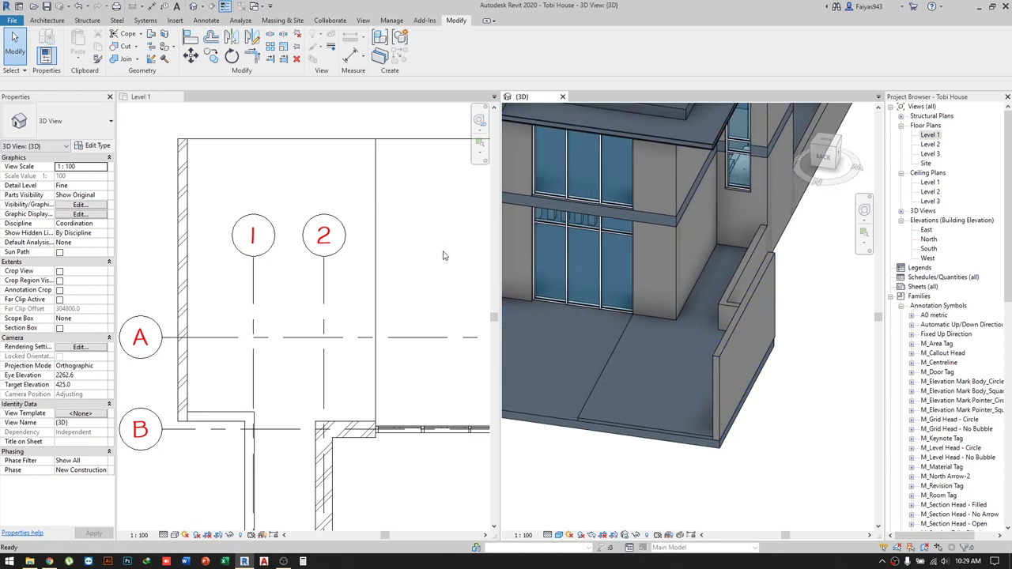
Draw a small box of Brick Wall 200 mm walls forming a recess near grid A.
scroll(359, 308, up, 2)
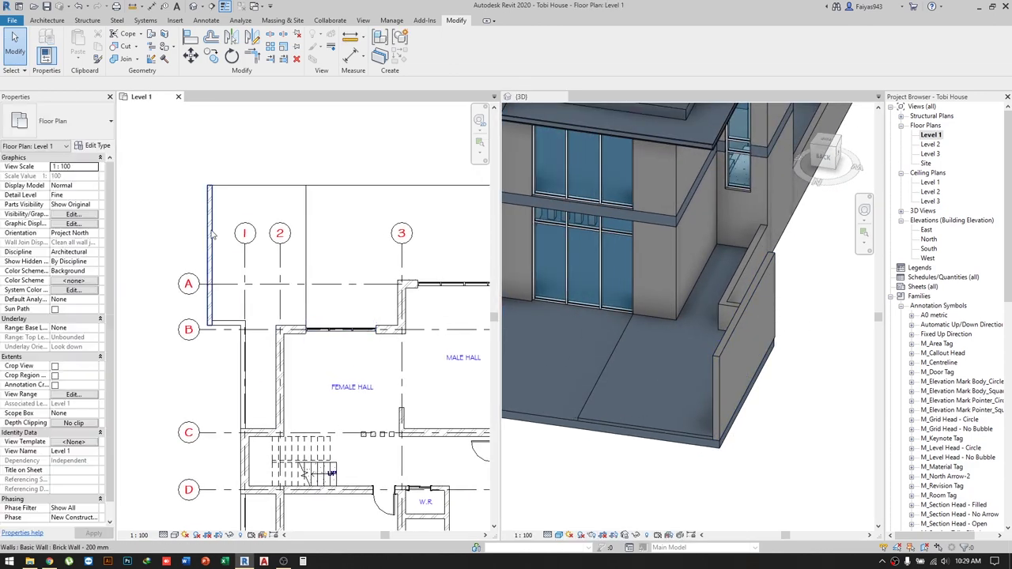
click(227, 197)
key(c)
key(s)
scroll(219, 289, up, 2)
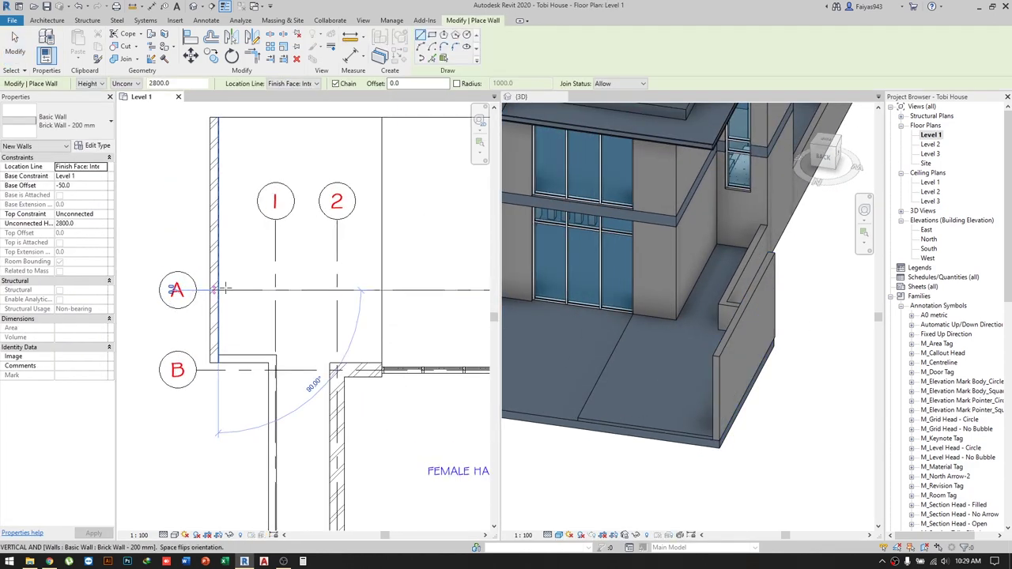
scroll(229, 290, up, 1)
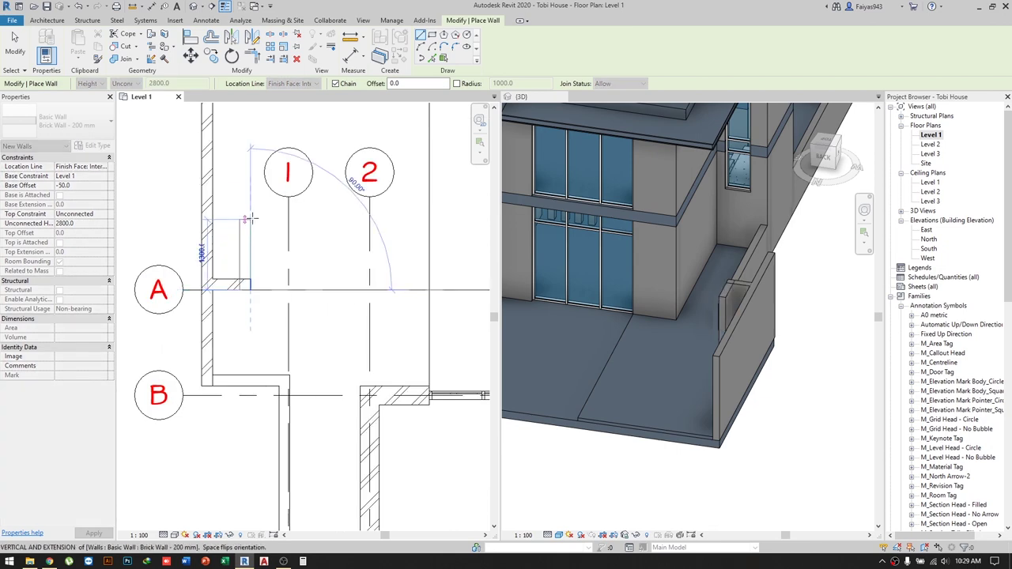
click(248, 212)
click(212, 212)
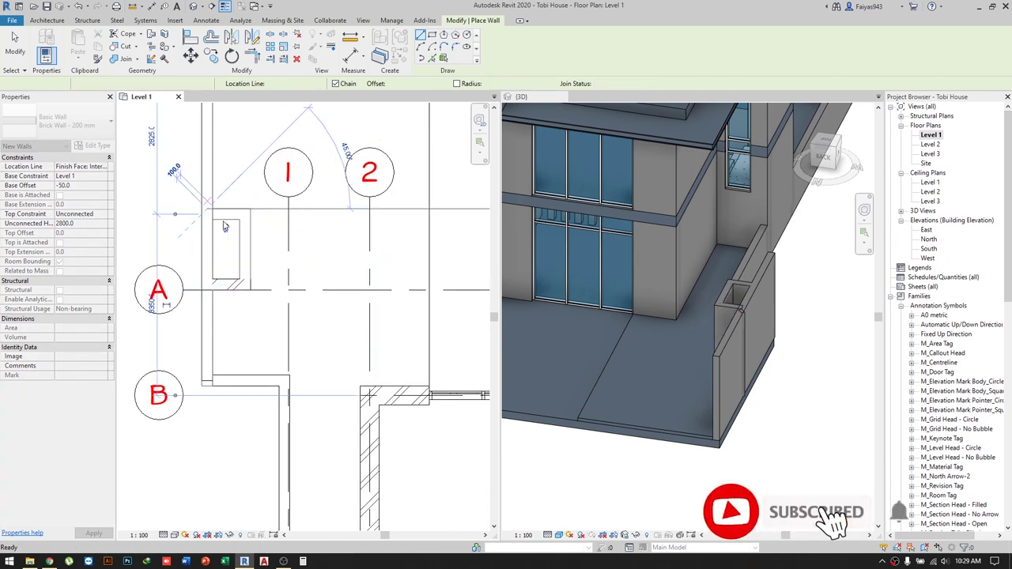
key(Escape)
key(Escape)
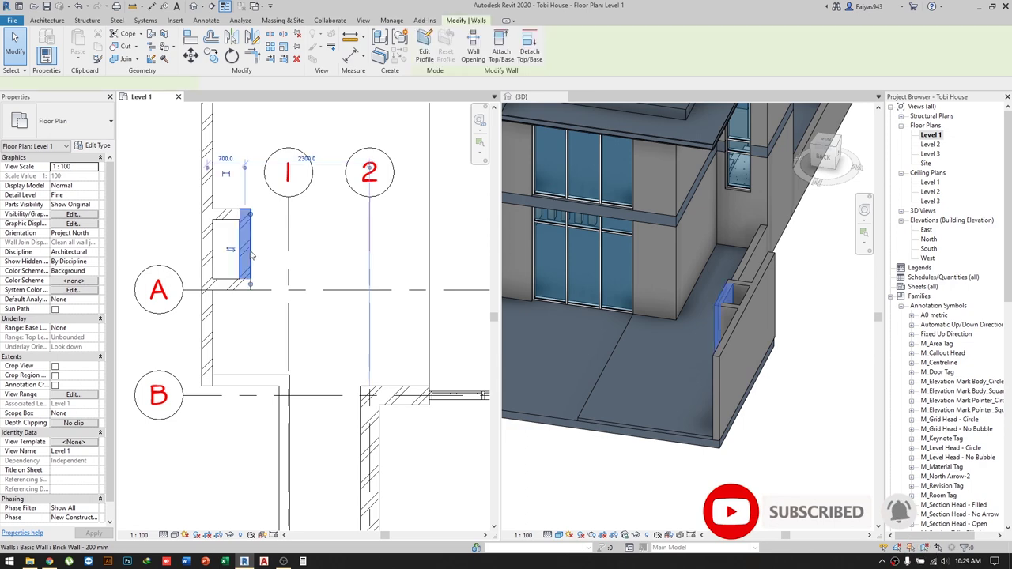
Inspect the new recess wall in 3D from the back, then return to Level 1.
click(245, 253)
shift+middle_drag(757, 402, 767, 362)
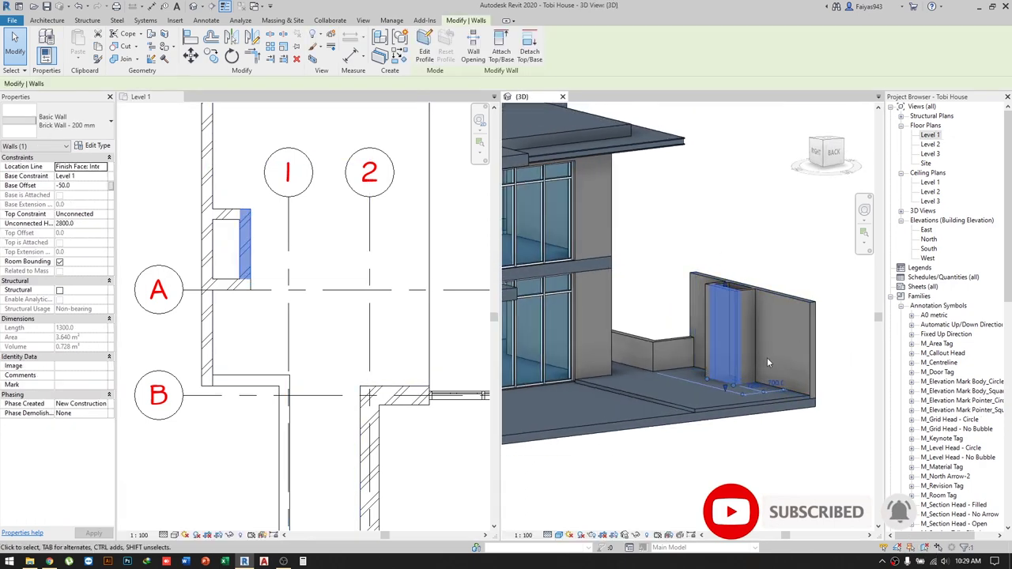
click(826, 150)
click(713, 258)
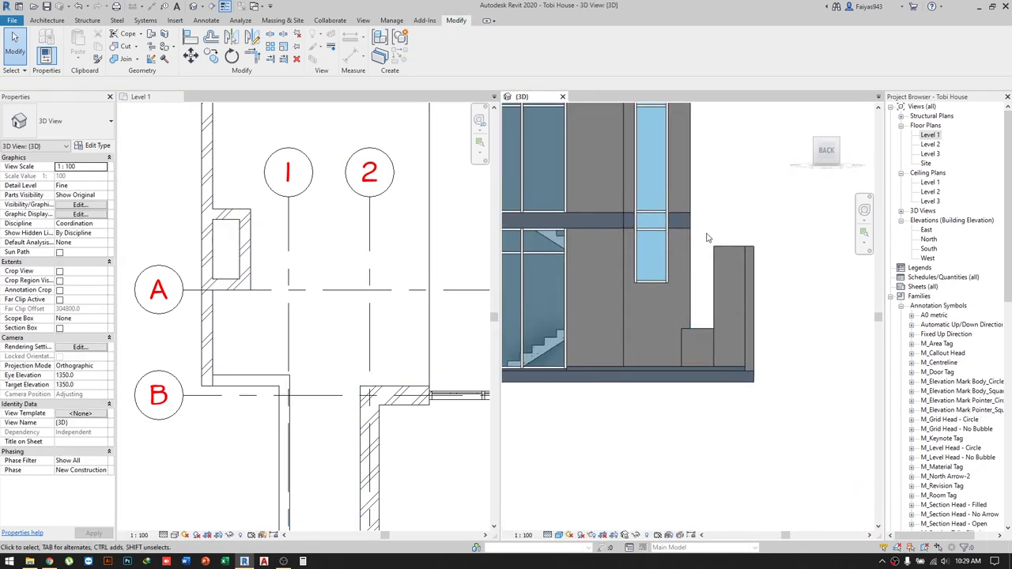
scroll(708, 237, up, 1)
click(184, 192)
scroll(339, 280, down, 2)
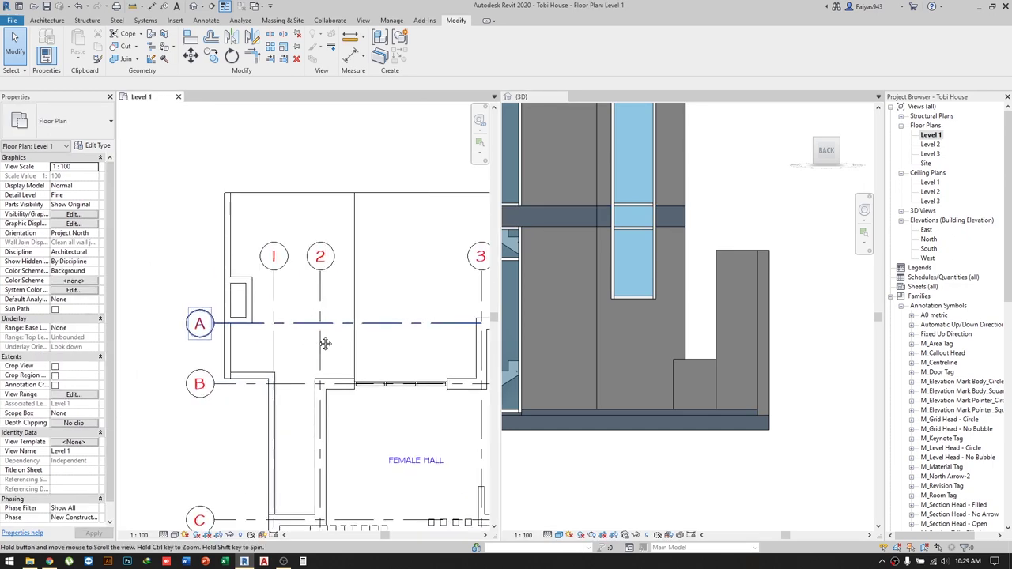
Redraw the raised floor's boundary as a rectangle spanning grids 1–2 up to grid B.
double_click(355, 223)
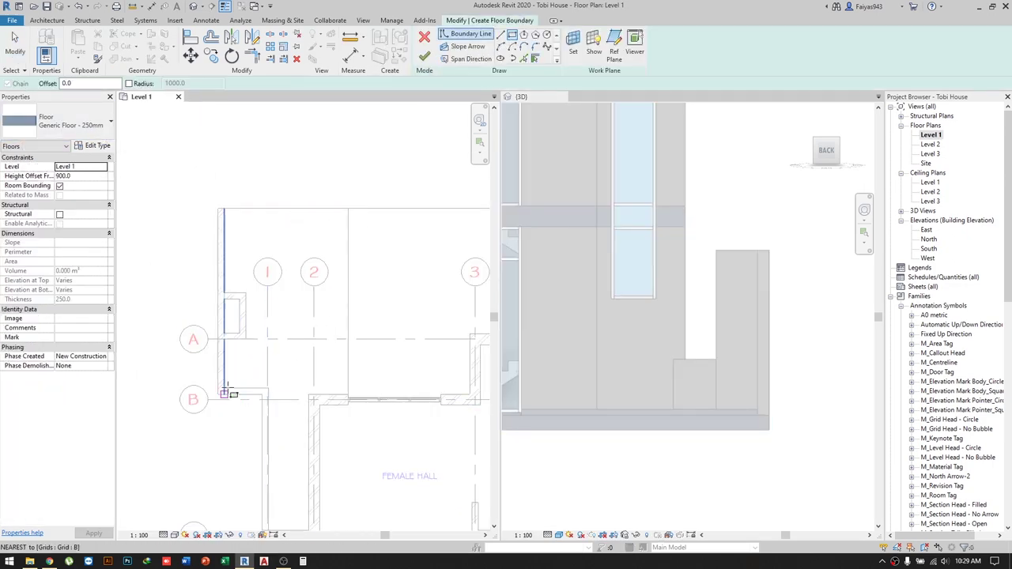
scroll(218, 396, down, 1)
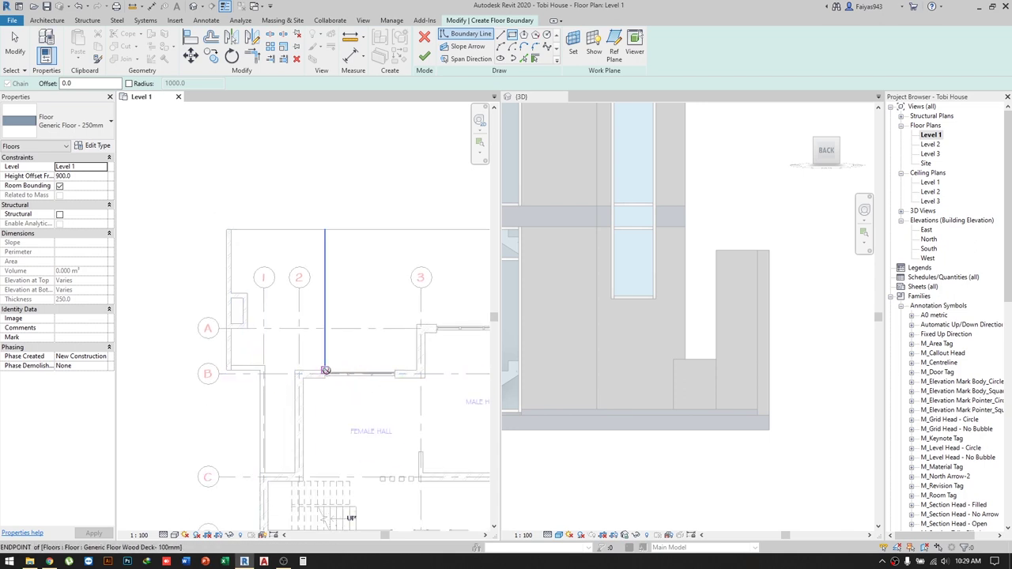
click(220, 255)
key(Escape)
key(Escape)
scroll(291, 373, up, 2)
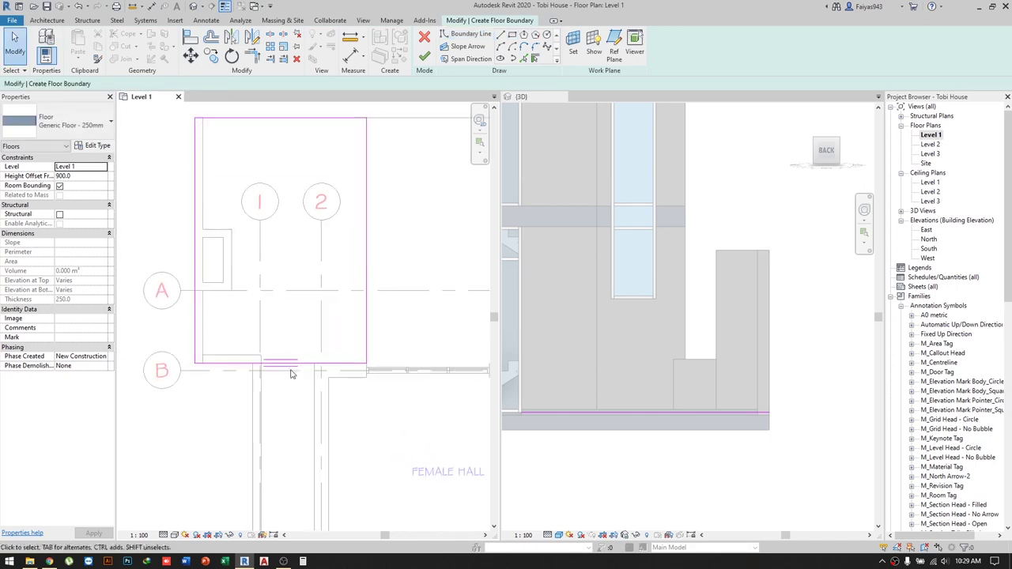
scroll(260, 367, down, 1)
scroll(320, 344, down, 1)
click(425, 55)
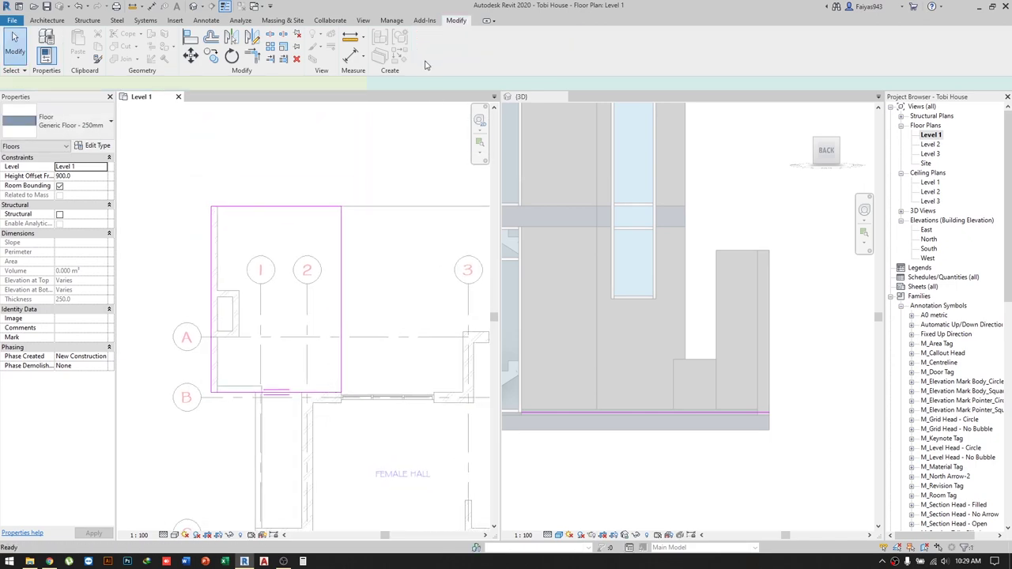
click(608, 375)
click(696, 372)
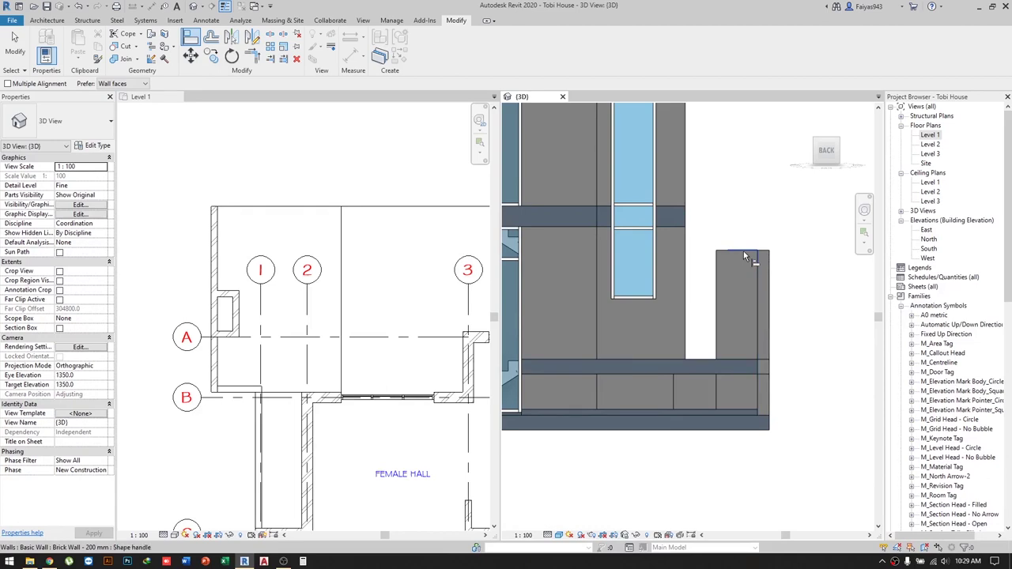
Finish the niche wall's profile with a 1000-wide round-topped arched opening.
key(Escape)
mouse_move(725, 373)
shift+middle_down()
mouse_move(748, 417)
mouse_move(710, 348)
mouse_move(660, 349)
mouse_move(696, 435)
mouse_move(675, 403)
mouse_move(749, 252)
mouse_move(827, 192)
shift+middle_up()
click(710, 348)
click(660, 349)
click(683, 418)
scroll(749, 253, up, 5)
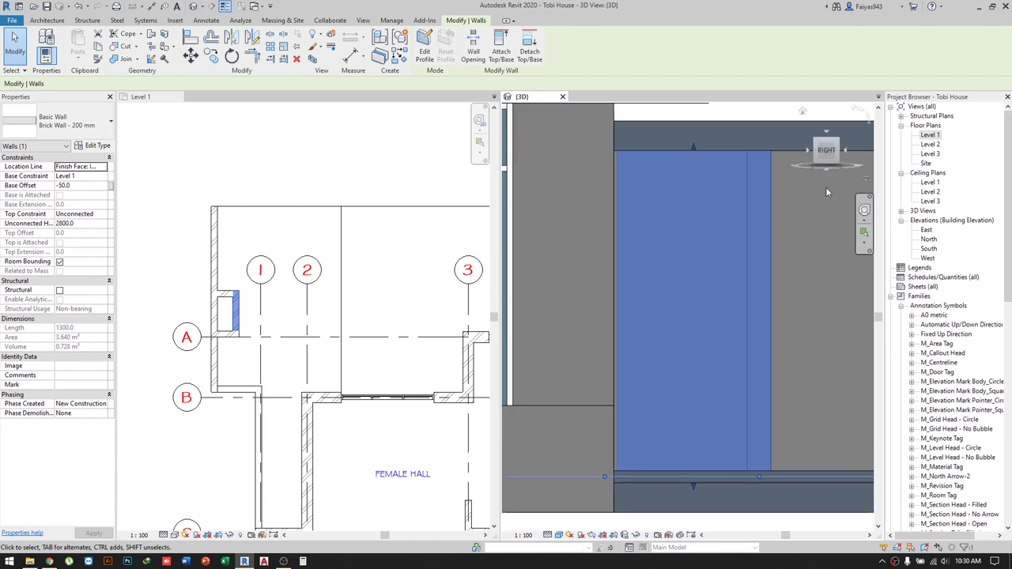
click(425, 49)
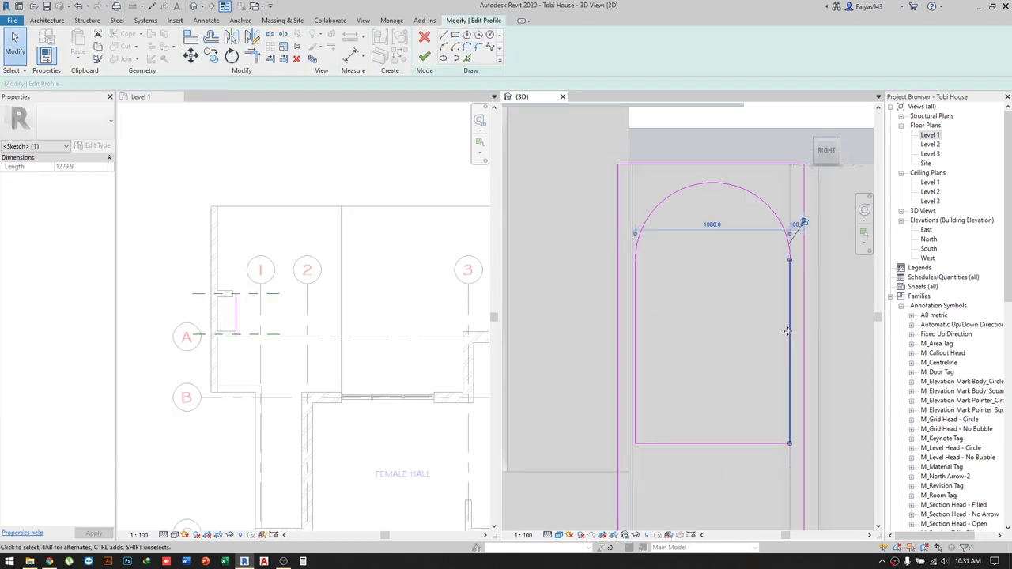
click(424, 56)
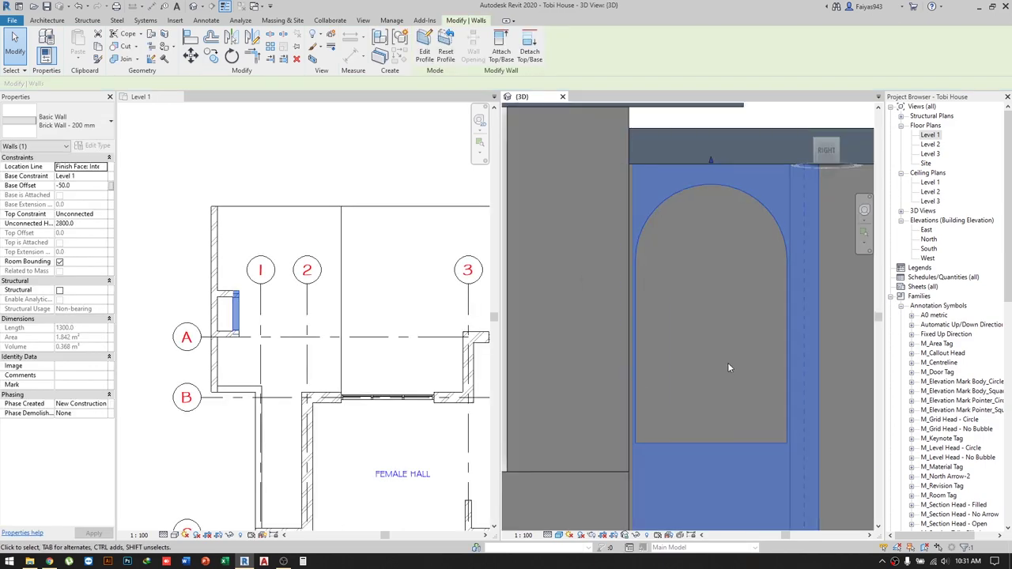
mouse_move(727, 362)
shift+middle_down()
mouse_move(733, 420)
mouse_move(705, 507)
mouse_move(679, 419)
mouse_move(742, 428)
mouse_move(591, 489)
shift+middle_up()
key(Escape)
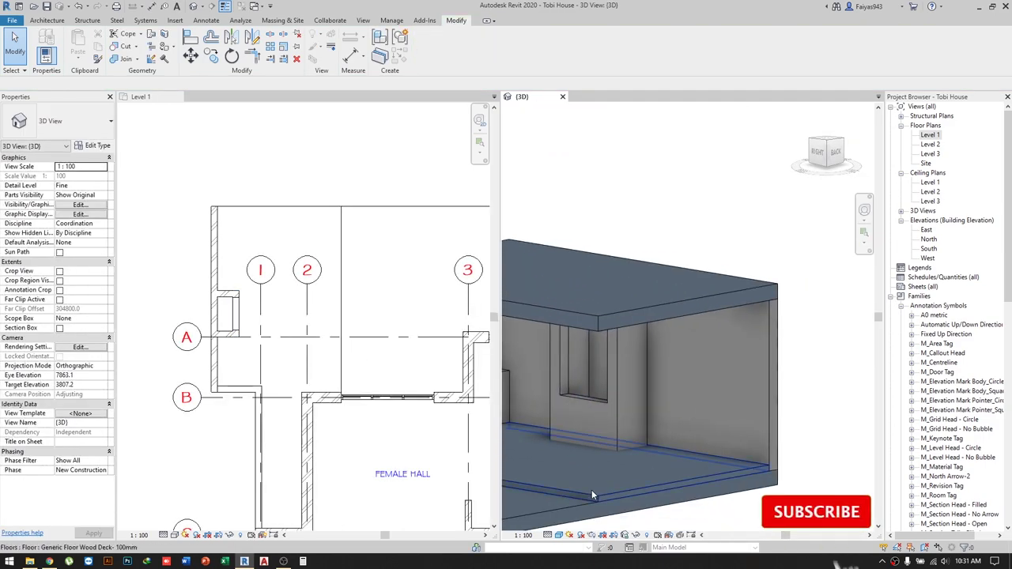
Sketch a rectangular 250 mm seat floor inside the wall notch on Level 1.
key(f)
key(l)
scroll(593, 336, up, 4)
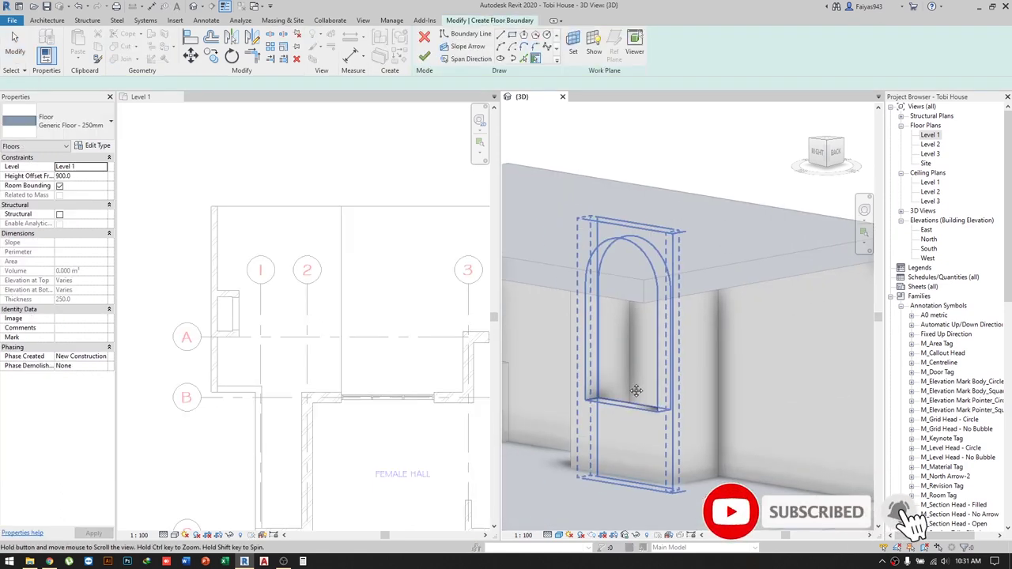
scroll(235, 303, up, 2)
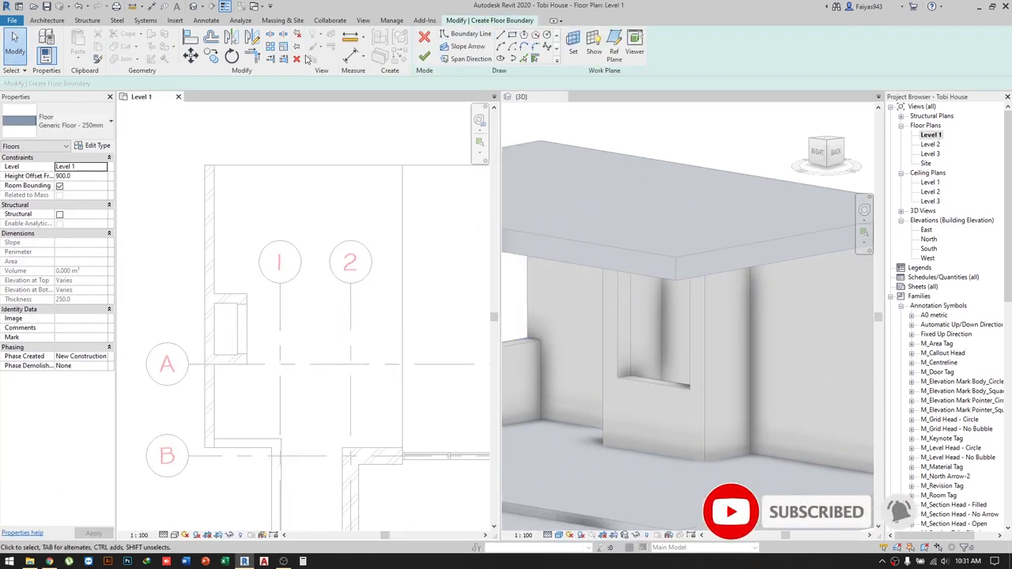
click(213, 302)
scroll(230, 343, up, 2)
click(245, 366)
key(Escape)
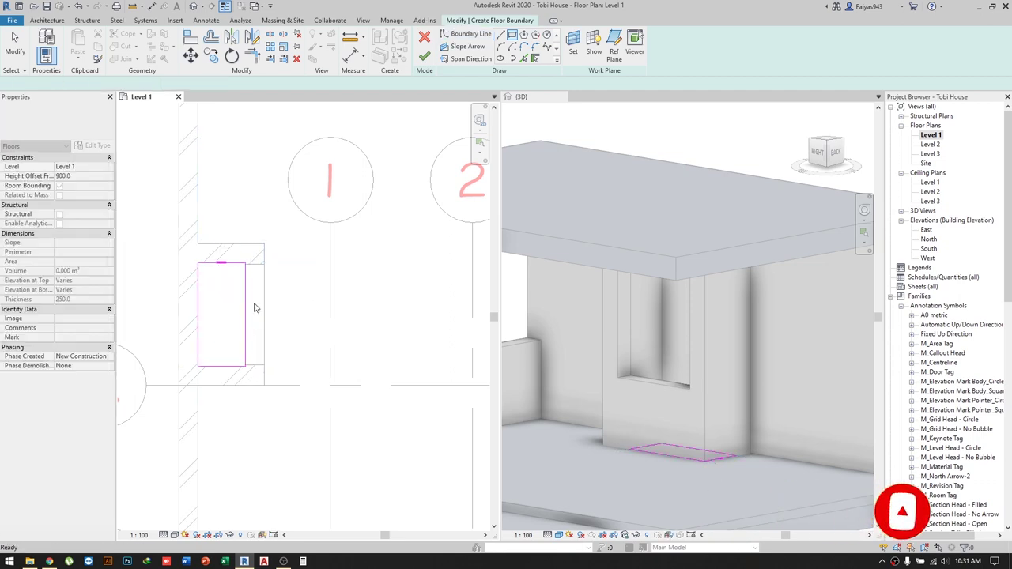
click(425, 56)
Align the seat floor flush with the niche wall face.
scroll(657, 399, up, 2)
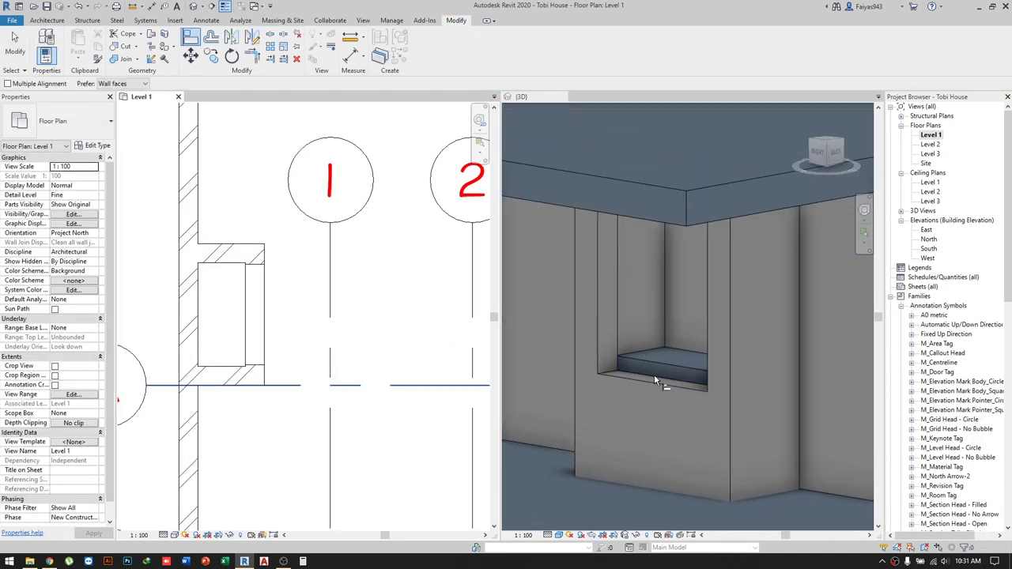
click(657, 377)
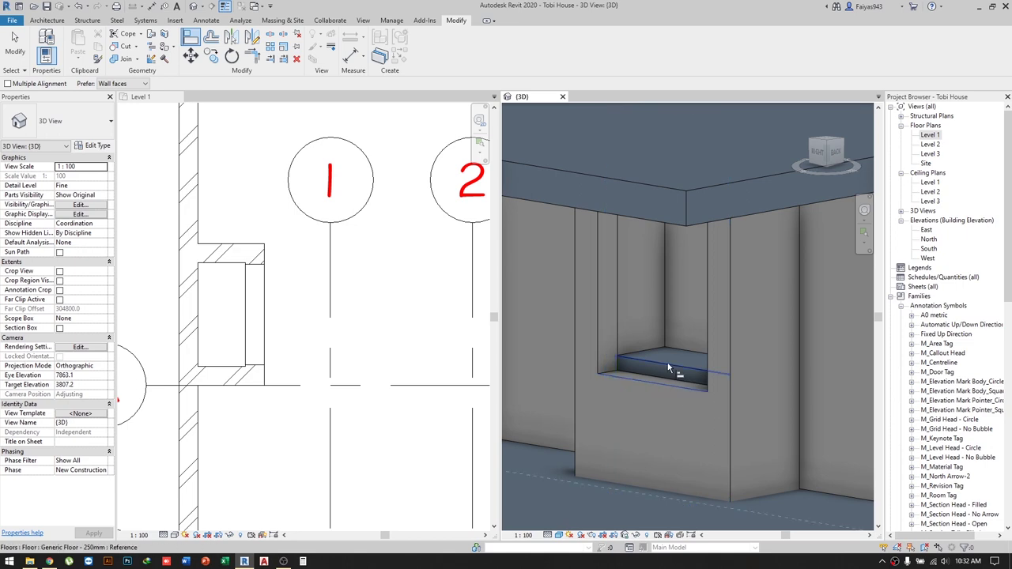
click(668, 368)
scroll(668, 370, up, 2)
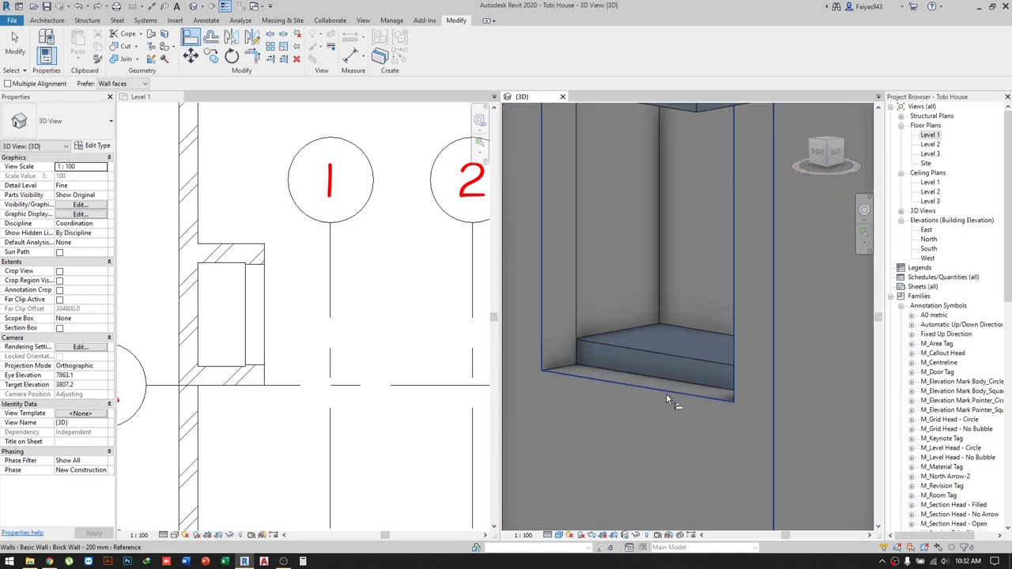
Slide the 150 mm fin wall along the canopy edge to sit 650 from the corner.
click(670, 388)
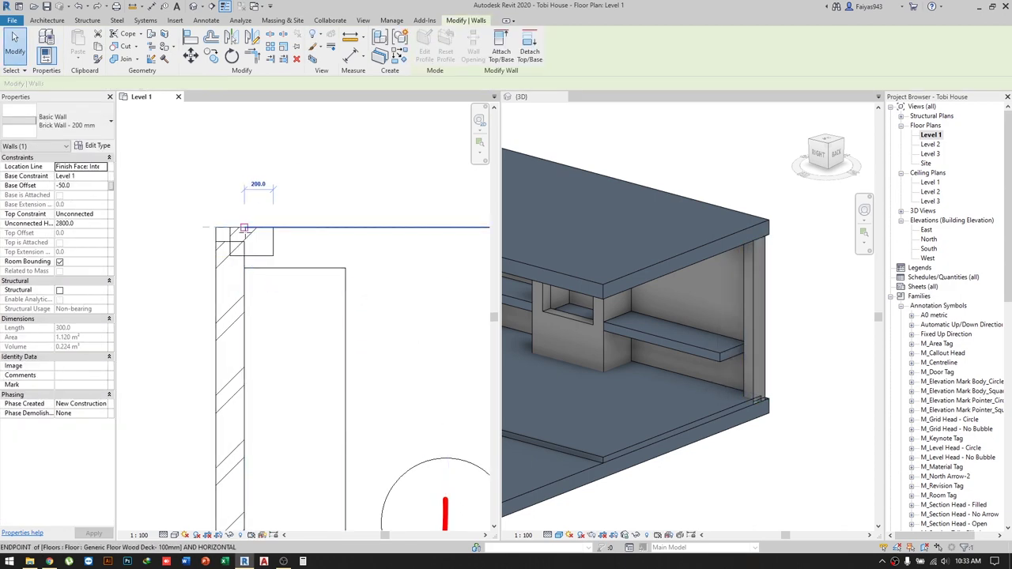
key(m)
key(v)
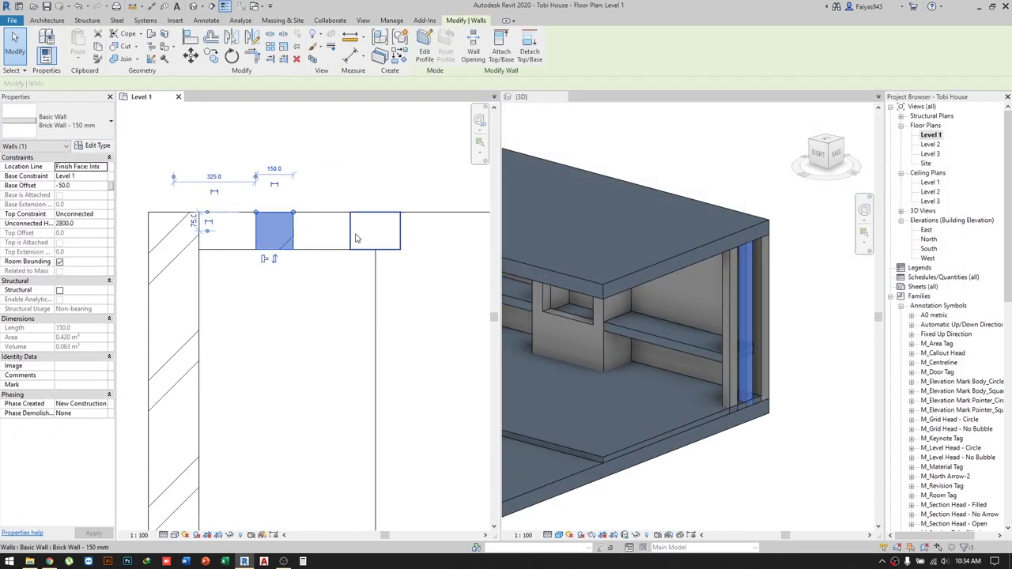
key(Escape)
click(374, 245)
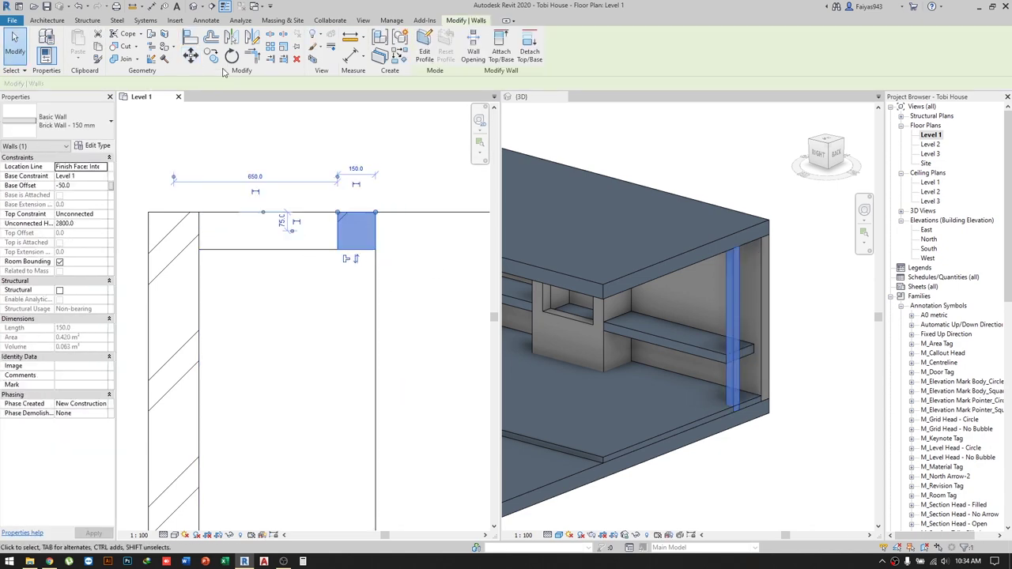
drag(374, 246, 381, 257)
drag(282, 252, 273, 265)
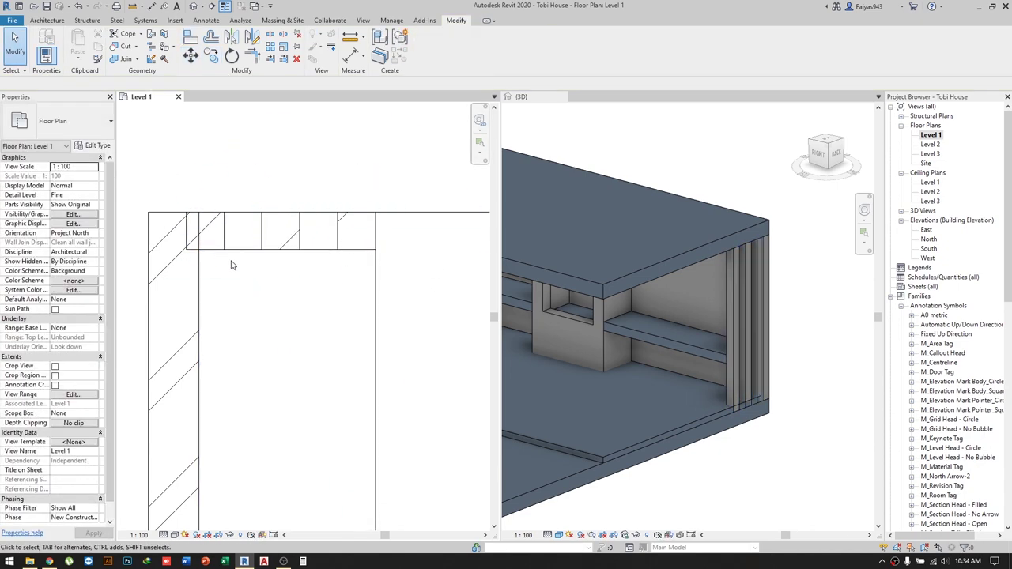
Copy the fin at 650 mm spacing along the canopy edge.
click(732, 394)
shift+middle_drag(732, 394, 712, 332)
click(140, 96)
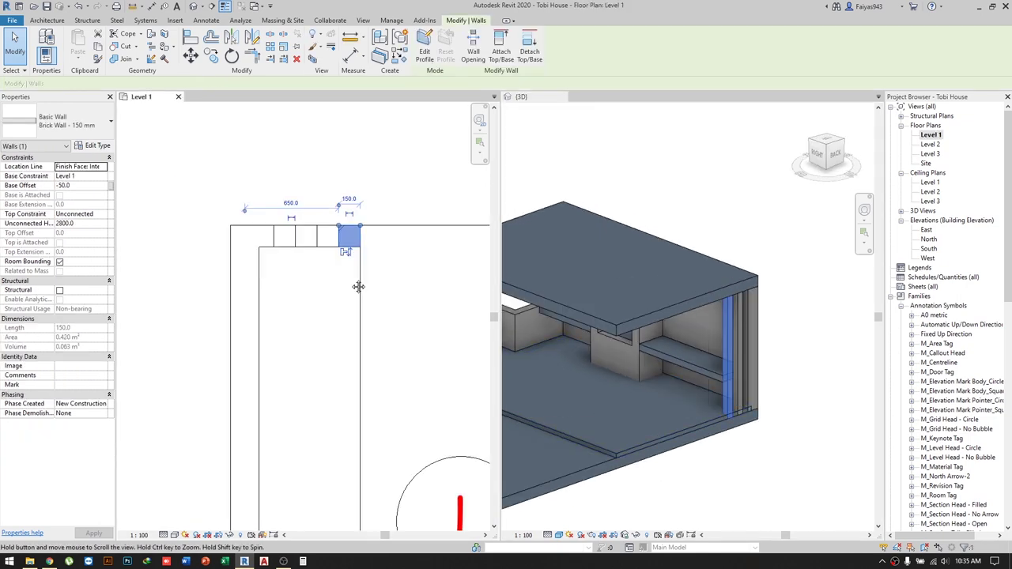
scroll(355, 285, down, 2)
drag(266, 221, 441, 223)
scroll(442, 223, up, 2)
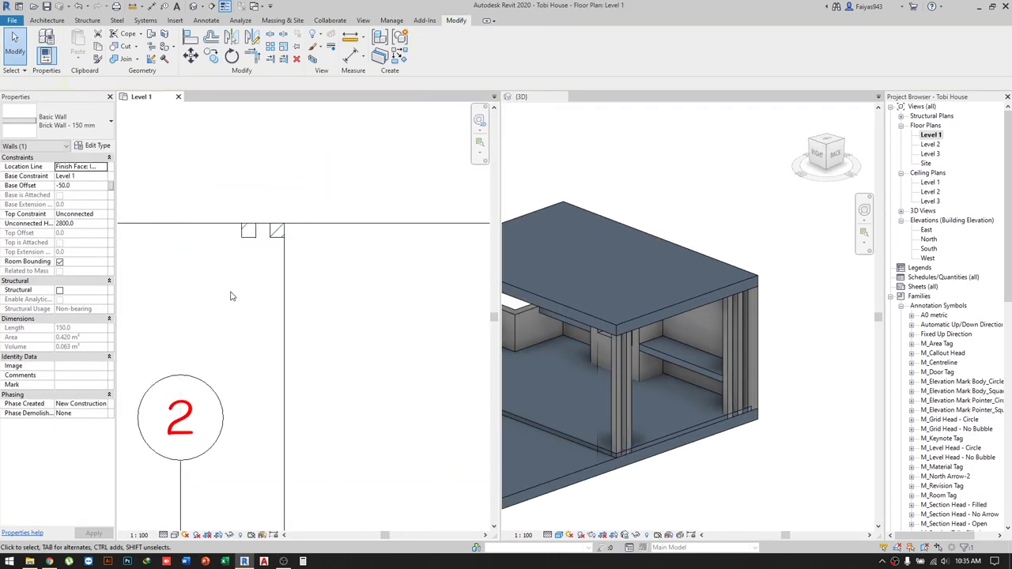
key(c)
key(o)
click(426, 340)
Orbit the 3D model to check the row of fins, clearing selections.
mouse_move(671, 429)
shift+middle_down()
mouse_move(741, 384)
mouse_move(698, 326)
mouse_move(847, 339)
mouse_move(602, 458)
mouse_move(712, 435)
shift+middle_up()
click(747, 383)
key(Escape)
scroll(633, 246, up, 3)
scroll(609, 257, down, 3)
click(834, 340)
key(Escape)
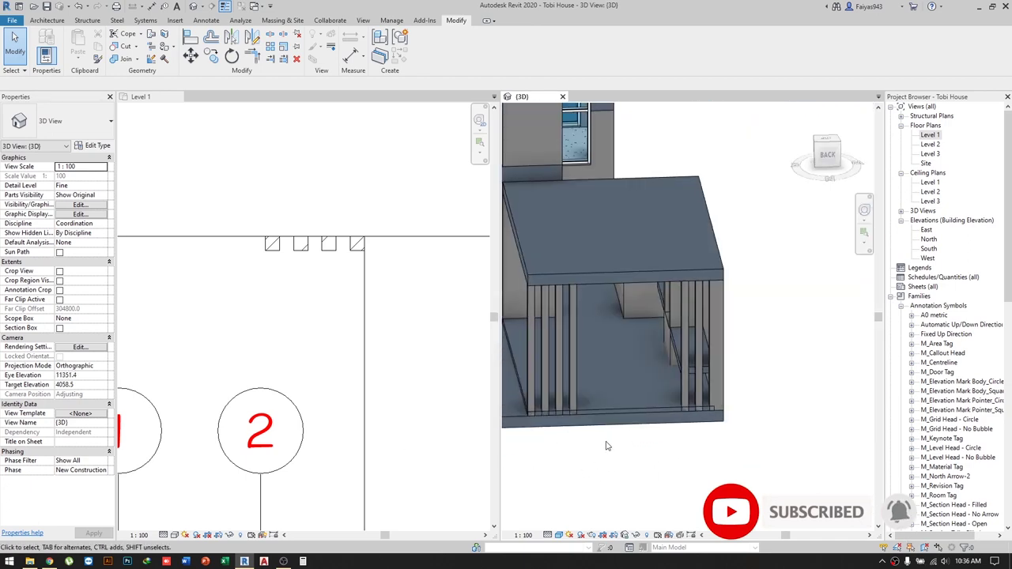
Pull the Level 2 slab's vertical edge left toward grid 3 and finish the boundary edit.
scroll(712, 436, down, 3)
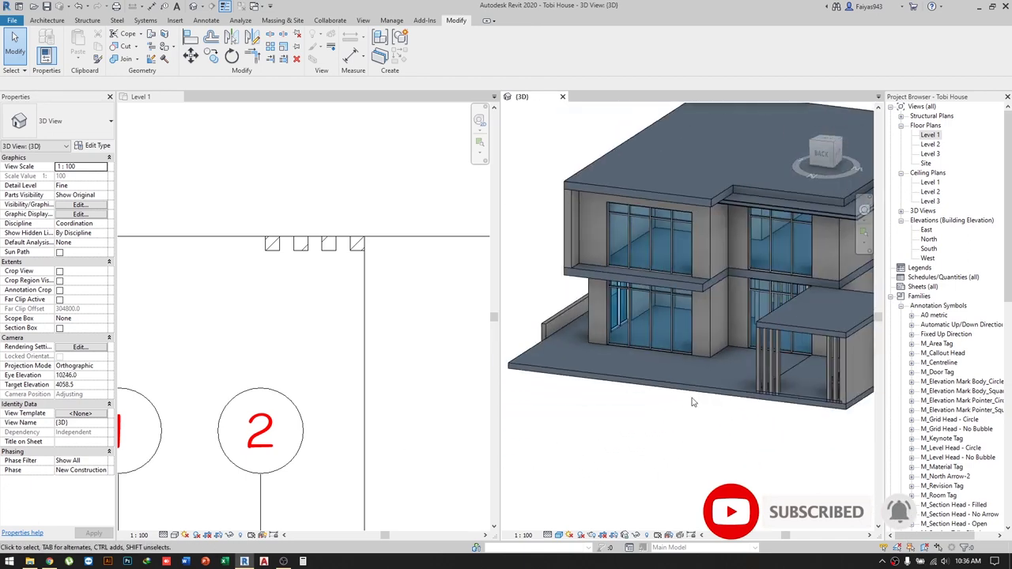
double_click(704, 289)
scroll(629, 354, up, 3)
scroll(629, 353, up, 2)
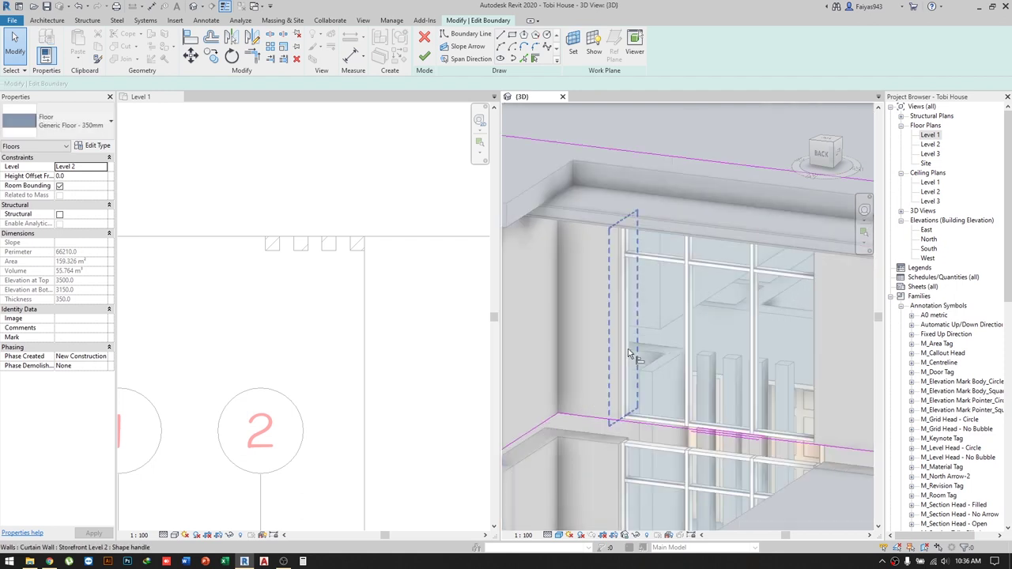
click(264, 324)
scroll(339, 366, down, 3)
scroll(381, 389, up, 2)
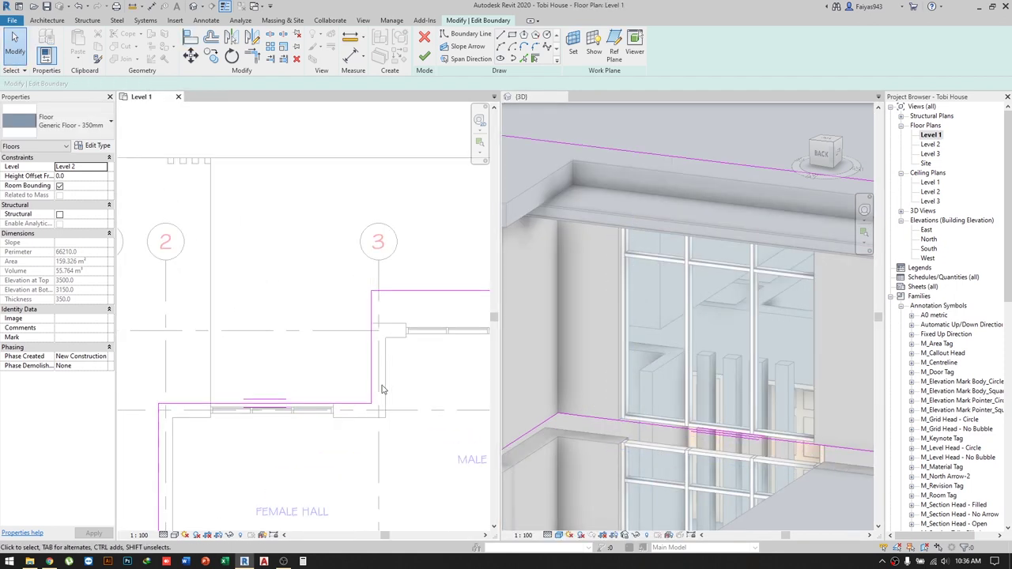
mouse_move(375, 369)
mouse_down()
mouse_move(301, 364)
mouse_move(335, 370)
mouse_up()
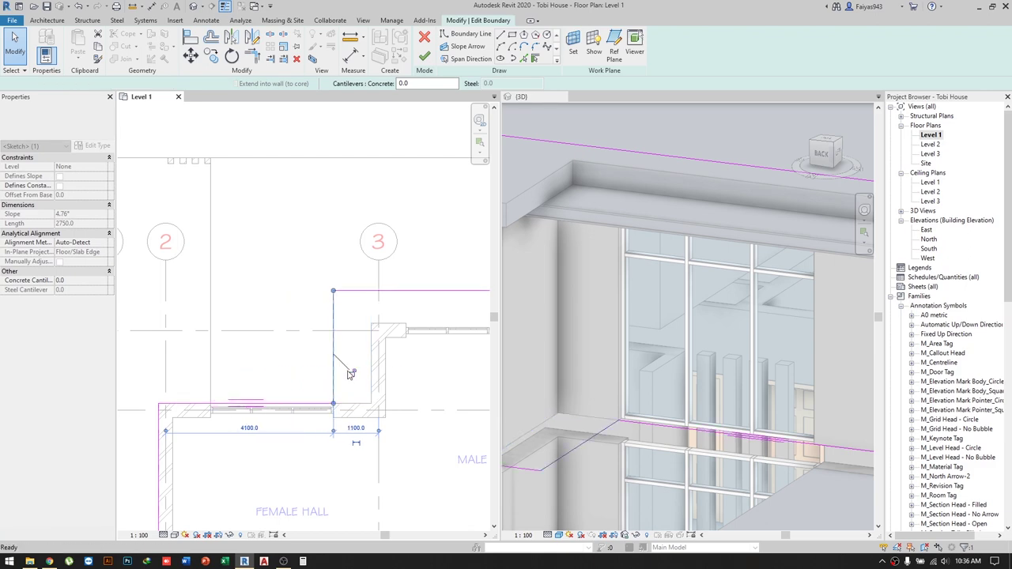
click(351, 374)
scroll(360, 380, up, 1)
click(425, 57)
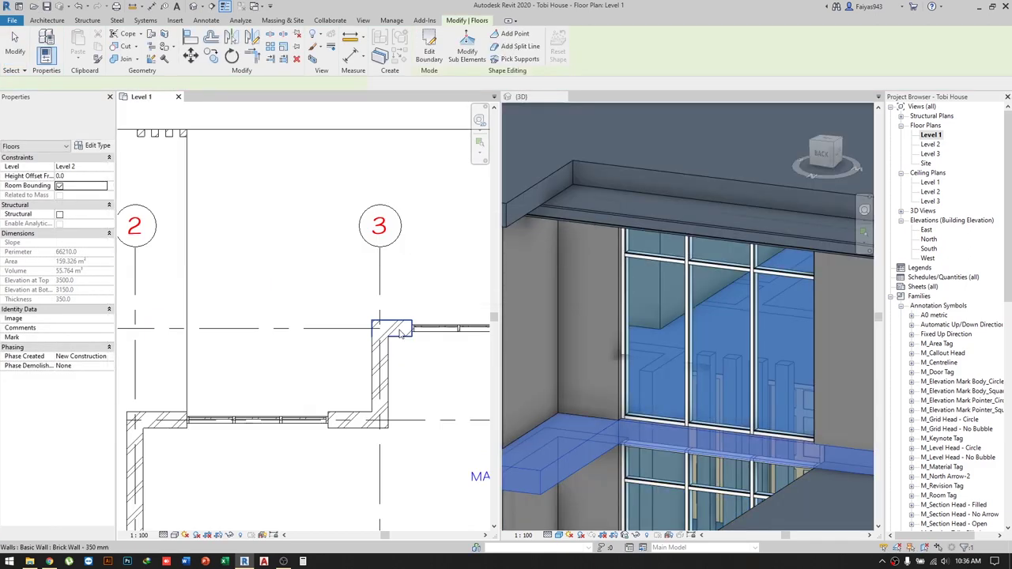
click(572, 449)
Start a 900mm Pipe railing path sketch in the Level 2 plan.
scroll(642, 431, down, 3)
scroll(643, 430, down, 2)
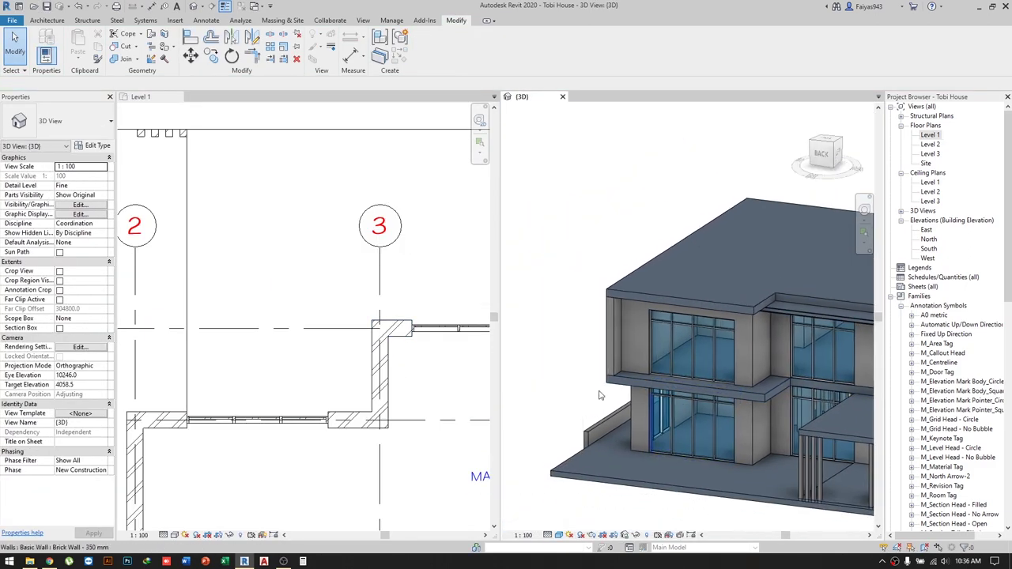
click(289, 155)
double_click(931, 145)
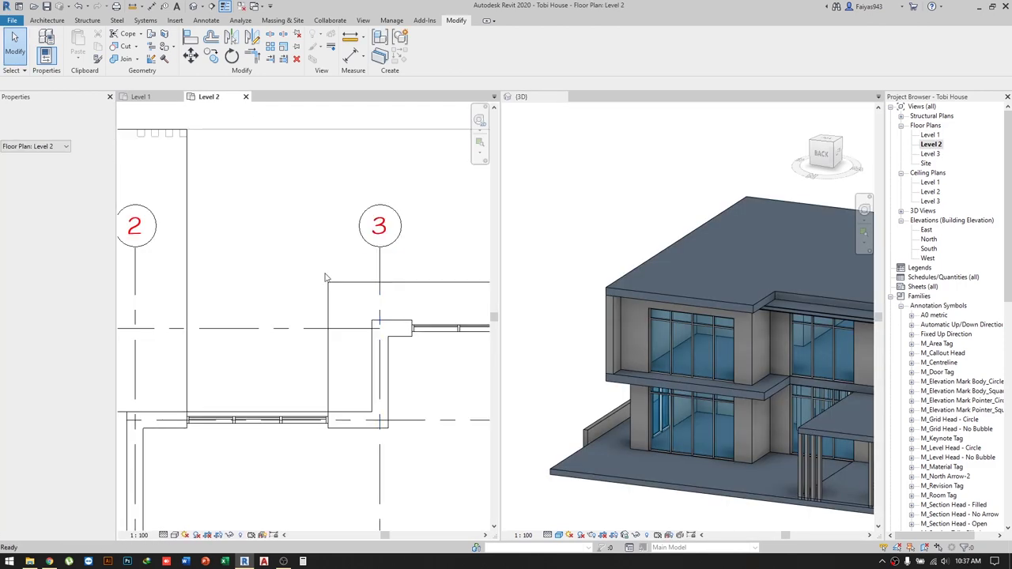
click(47, 19)
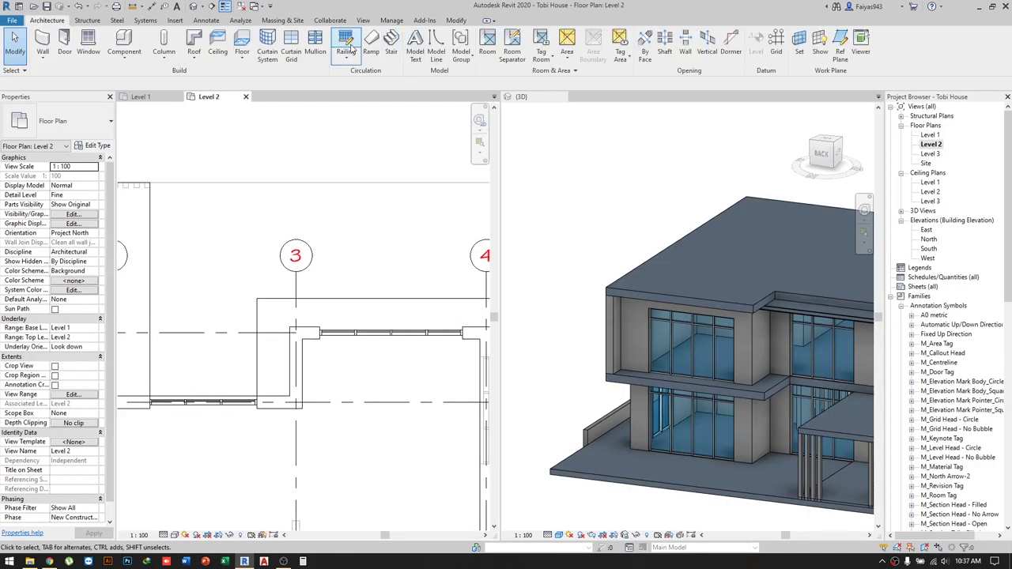
click(348, 47)
scroll(255, 411, up, 4)
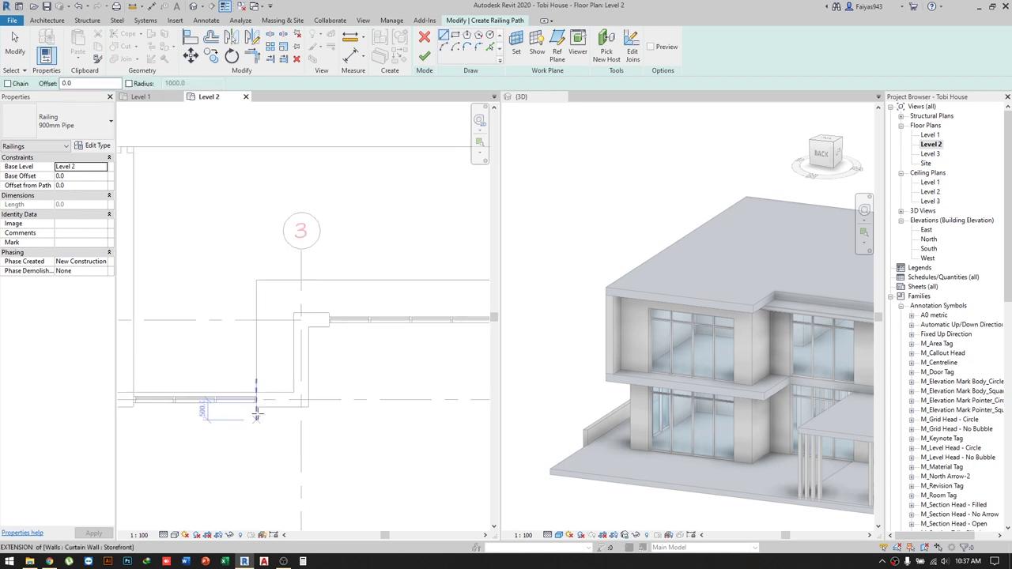
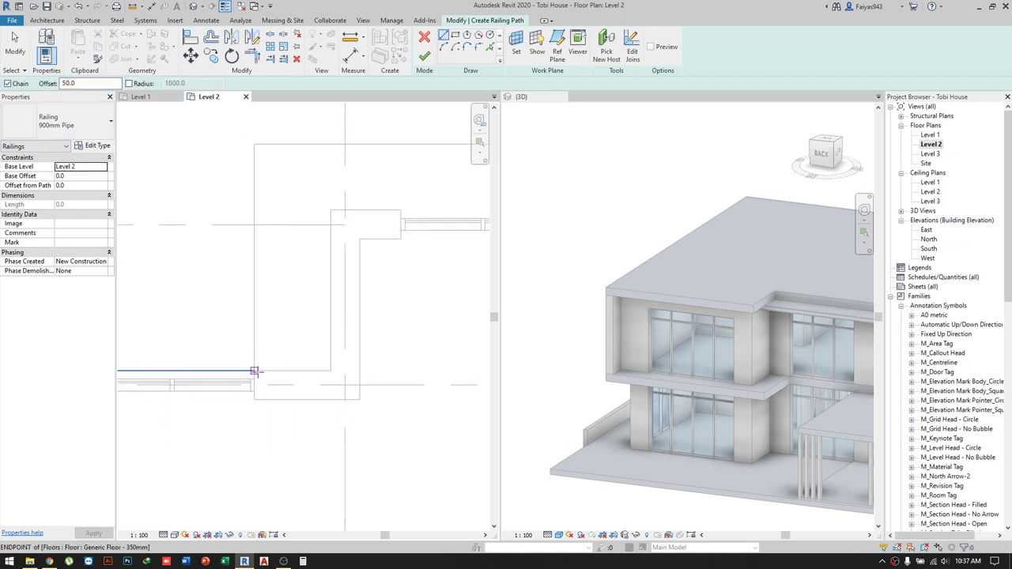
Complete the balcony railing path up to the wall endpoint and finish the railing sketch.
click(253, 371)
click(255, 150)
middle_drag(255, 151, 151, 233)
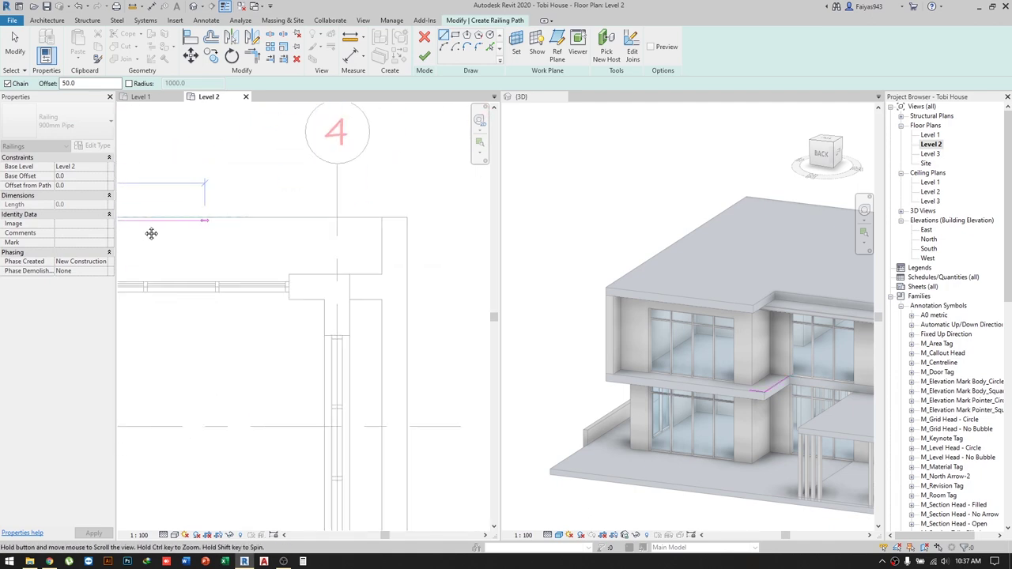
key(Escape)
key(Escape)
middle_drag(302, 223, 450, 247)
scroll(451, 246, down, 2)
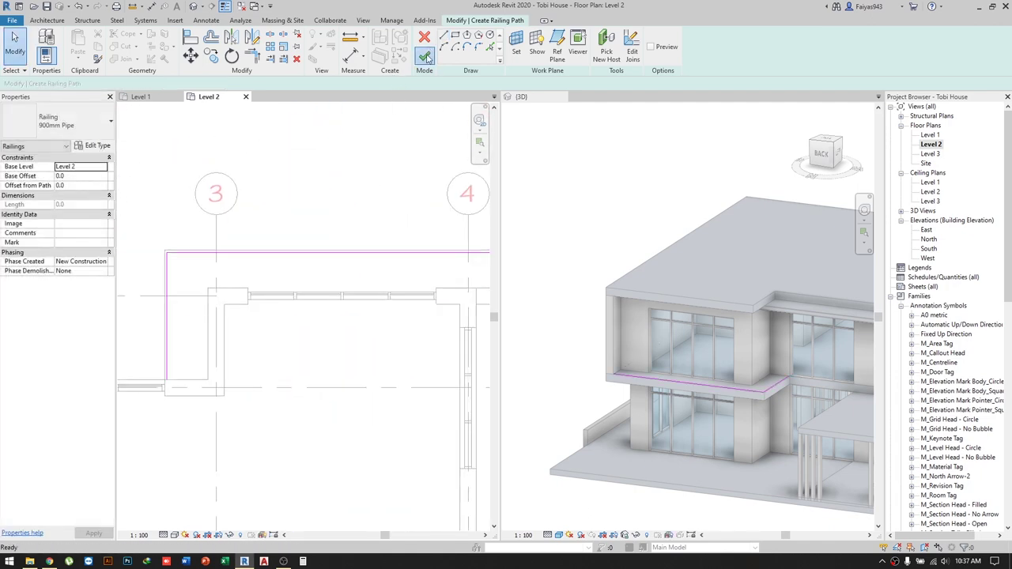
click(427, 59)
scroll(712, 348, up, 3)
Change the new balcony railing's type to Glass Panel - Bottom Fill.
click(752, 321)
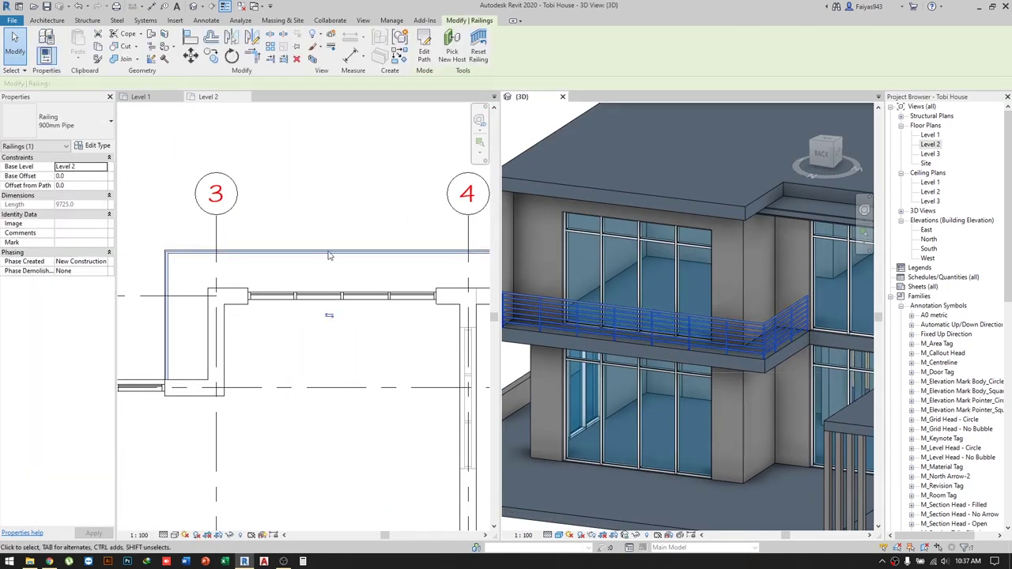
click(59, 121)
click(40, 195)
key(Escape)
Switch to the Level 1 floor plan.
scroll(753, 406, down, 2)
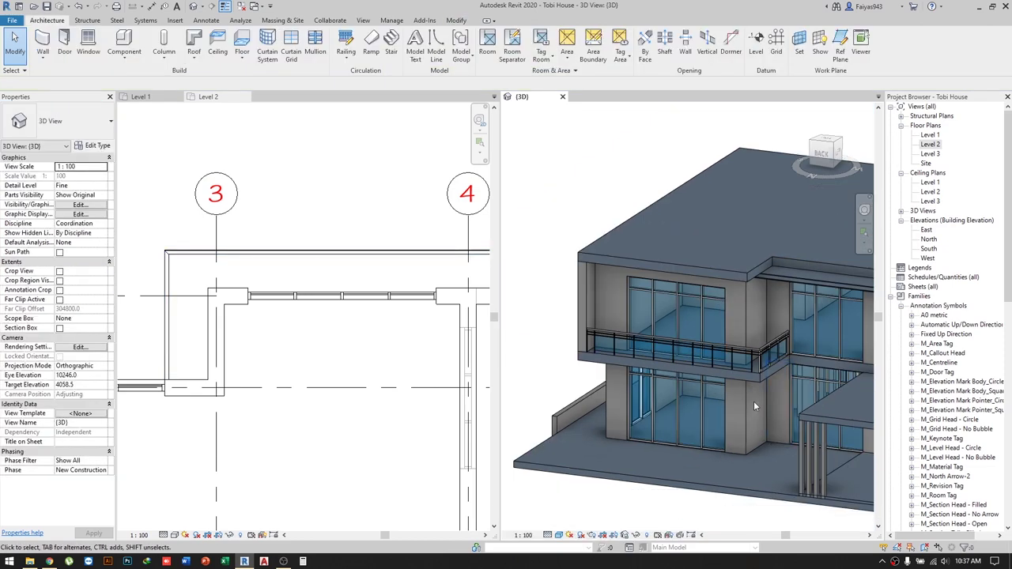
scroll(754, 406, down, 2)
scroll(762, 377, down, 2)
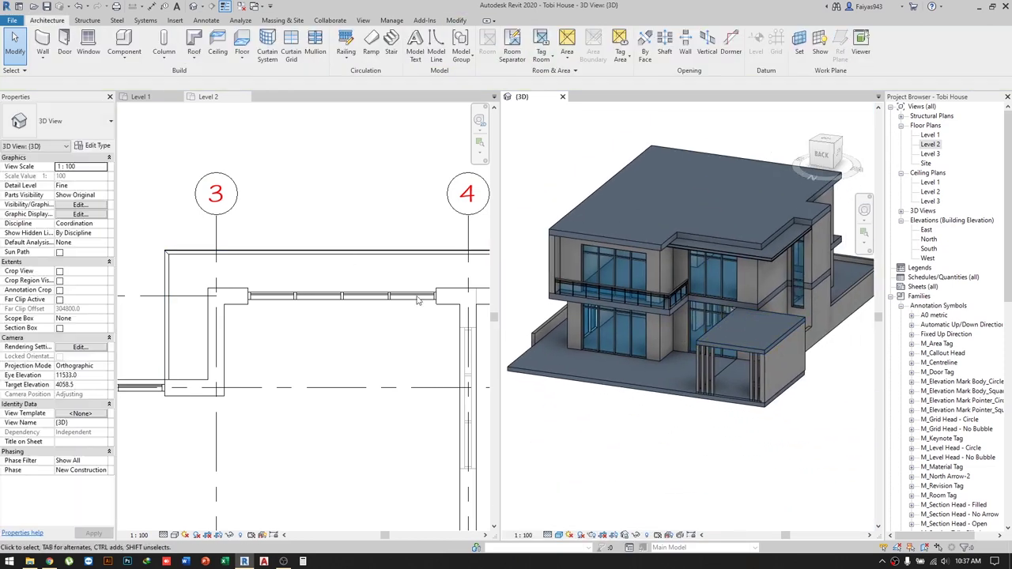
click(169, 98)
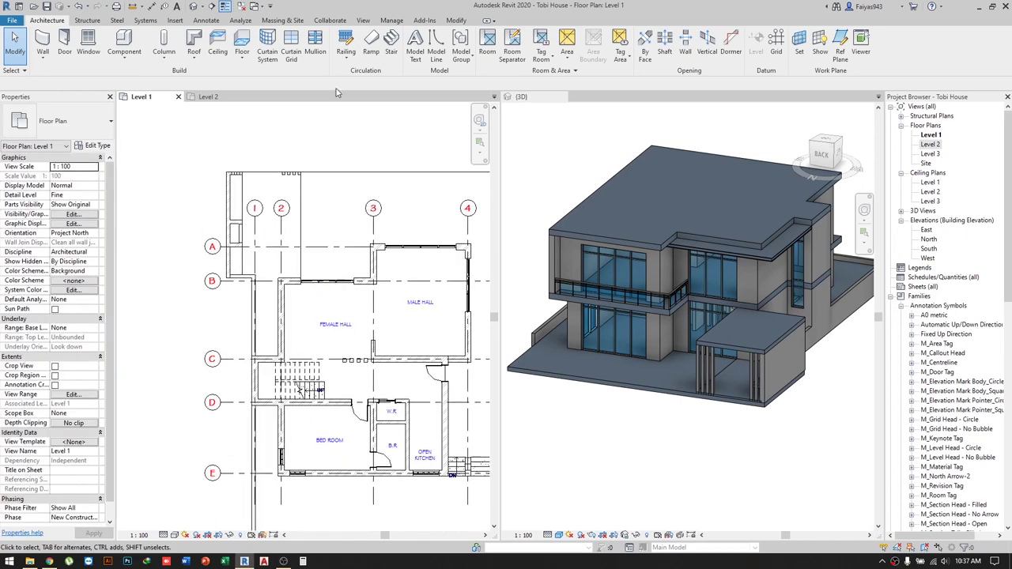
Sketch a Level 1 railing path of two lines along the wall from grid B toward grid C.
click(346, 38)
scroll(237, 287, up, 1)
scroll(229, 269, up, 2)
scroll(237, 257, up, 1)
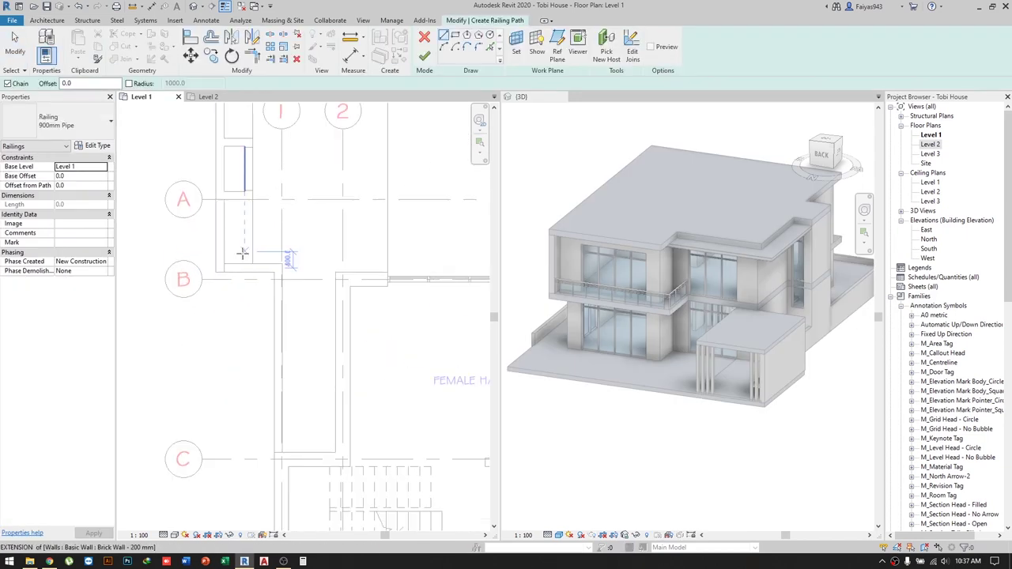
scroll(222, 273, up, 2)
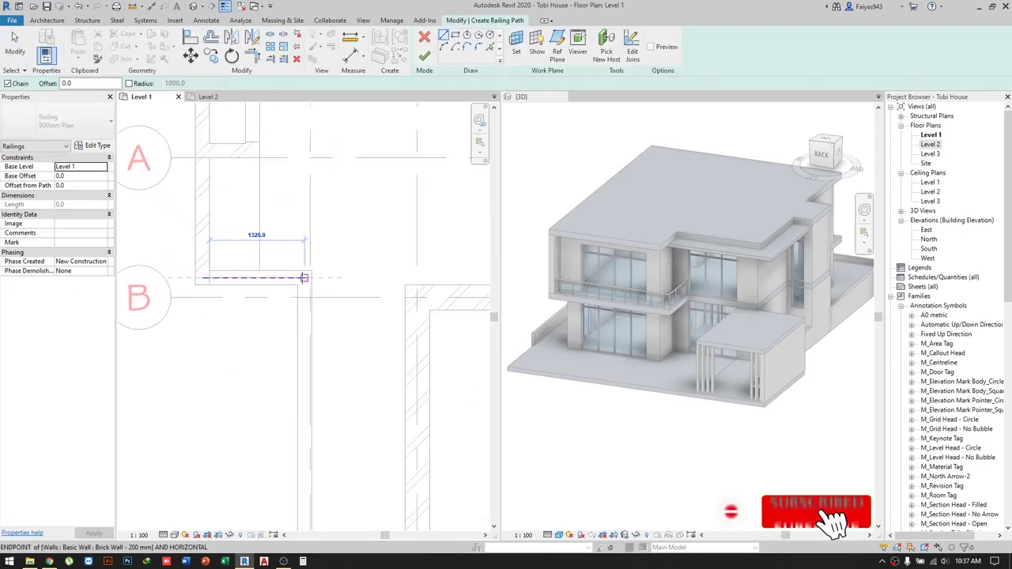
click(304, 278)
scroll(332, 396, down, 2)
scroll(279, 338, up, 2)
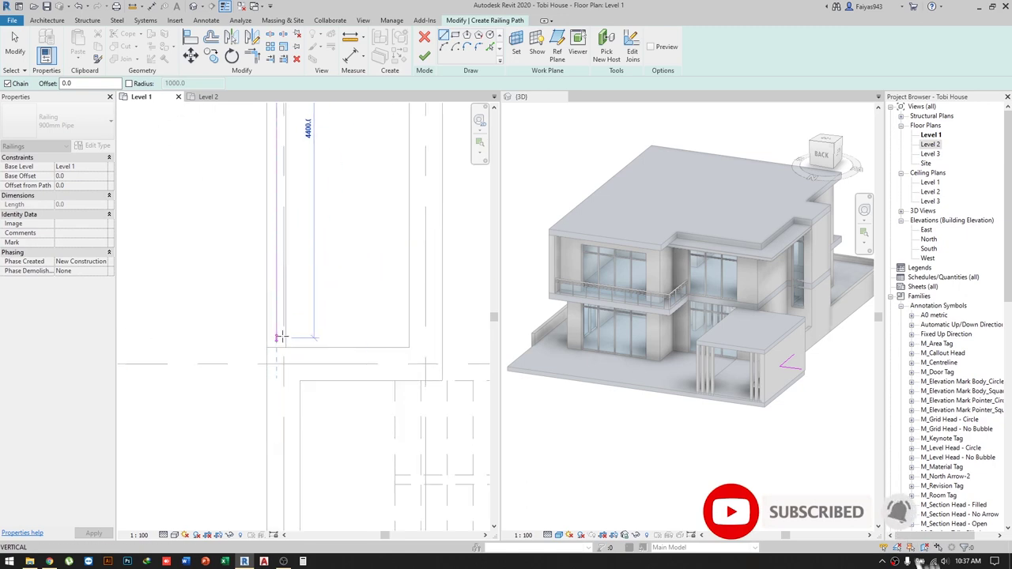
click(285, 310)
Give the railing a 900 base offset, finish it, and check it in the 3D view.
key(Escape)
scroll(332, 332, down, 2)
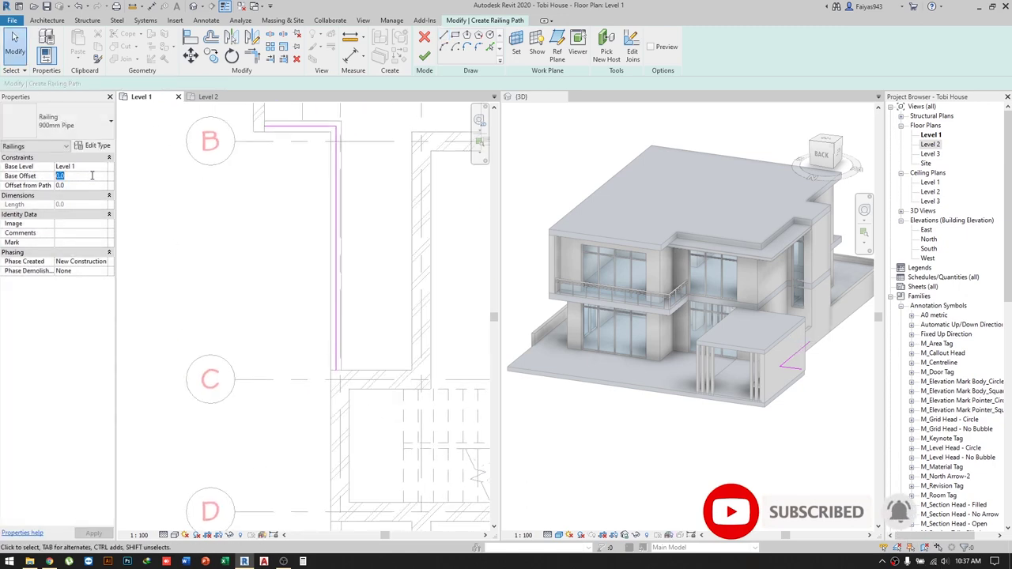
click(81, 175)
text(900)
key(Return)
click(425, 56)
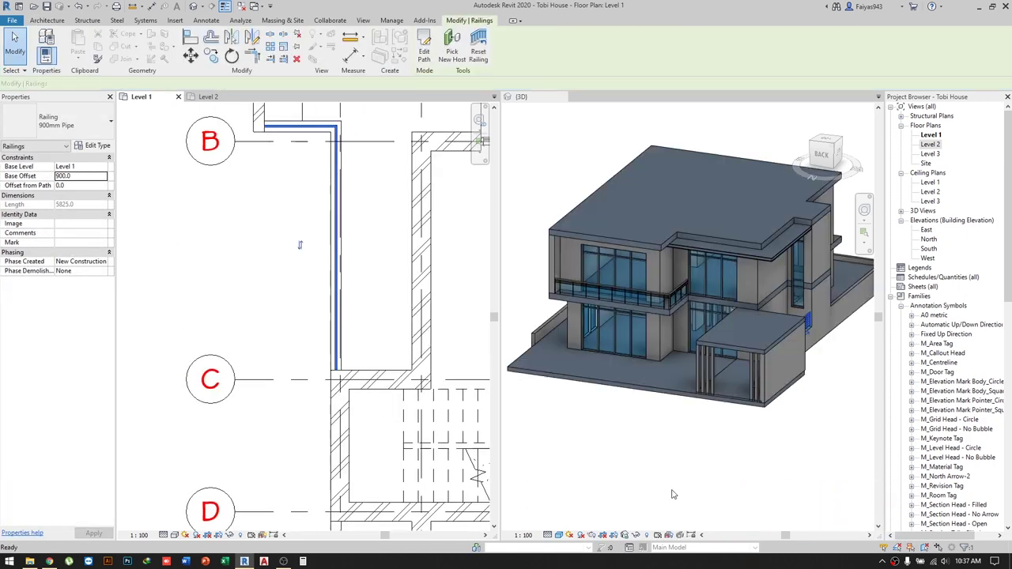
mouse_move(752, 439)
shift+middle_down()
mouse_move(585, 420)
mouse_move(596, 364)
mouse_move(577, 432)
mouse_move(659, 430)
mouse_move(639, 443)
shift+middle_up()
click(596, 363)
key(Escape)
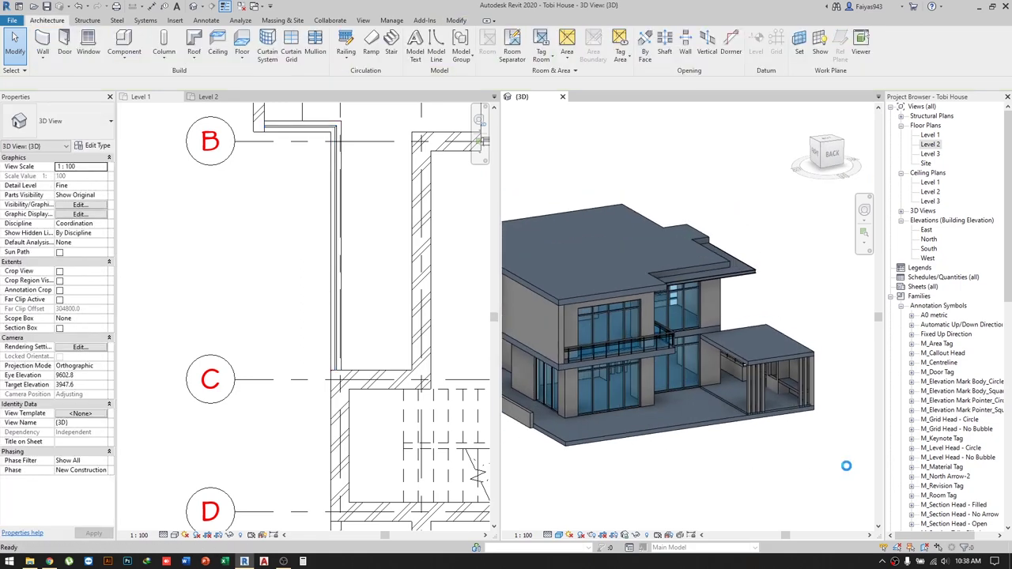
Open the floor's boundary sketch for editing.
scroll(639, 418, down, 1)
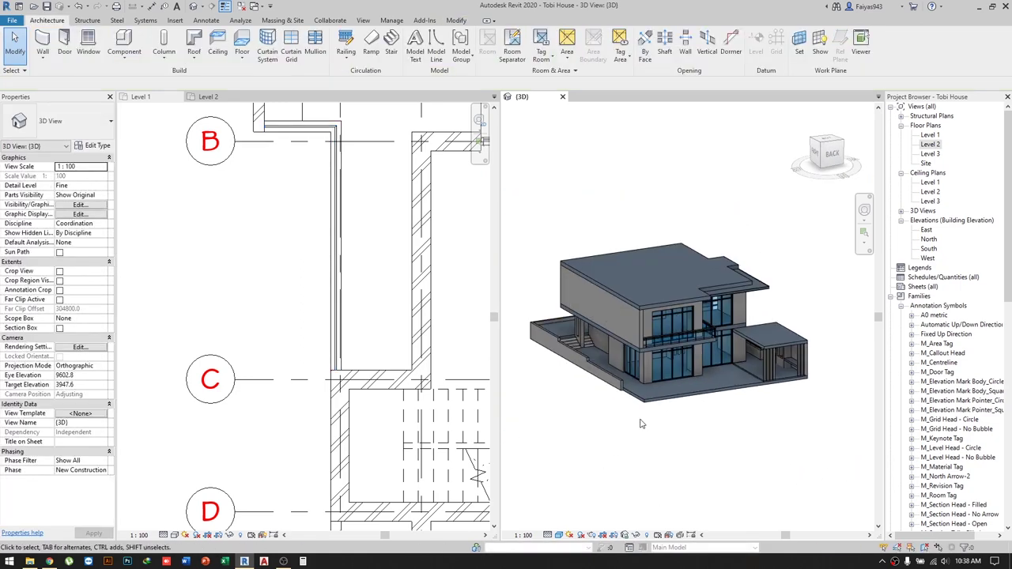
scroll(650, 414, up, 3)
scroll(619, 411, up, 1)
scroll(551, 397, down, 2)
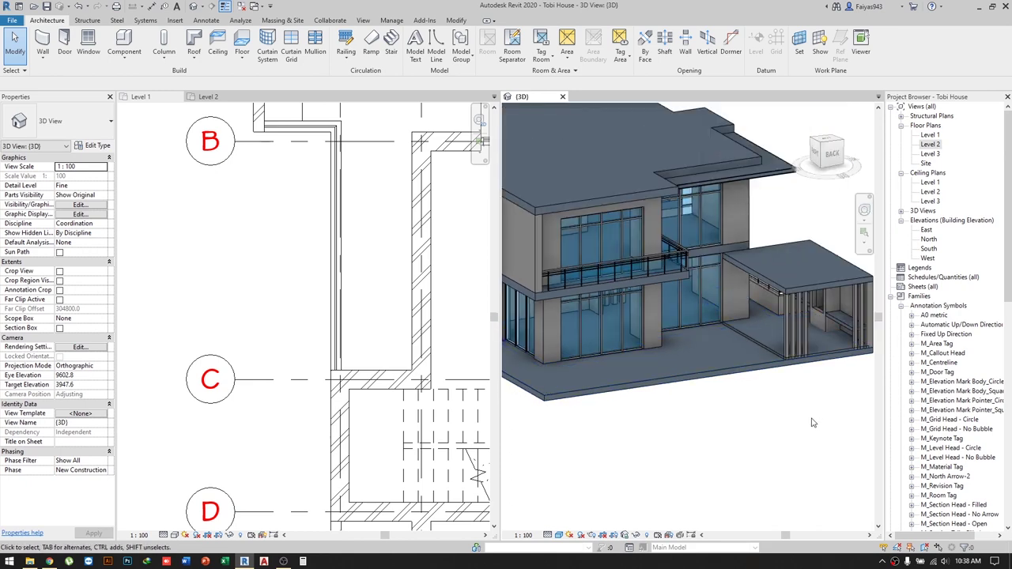
scroll(640, 405, down, 2)
scroll(703, 418, up, 3)
scroll(685, 402, down, 3)
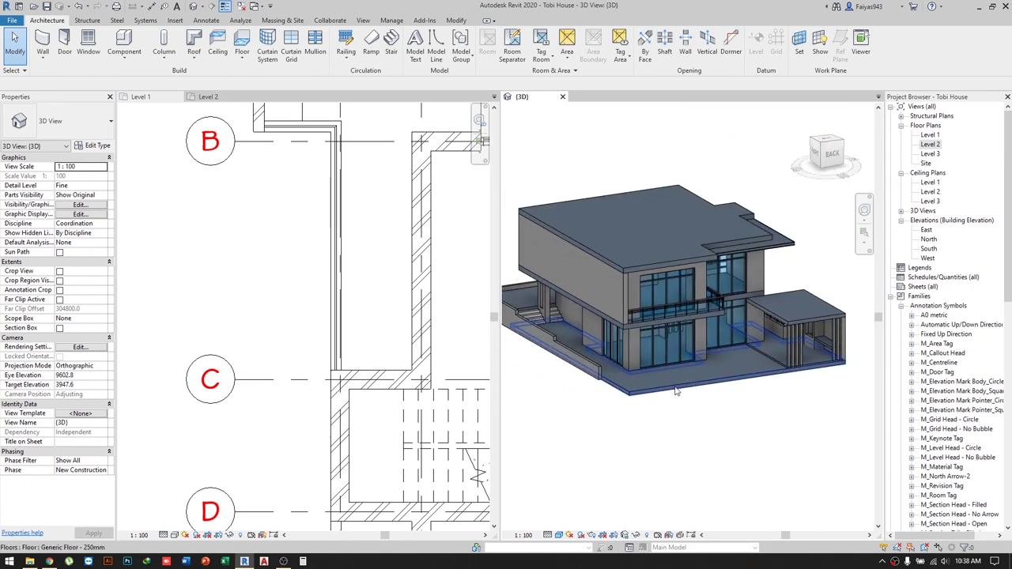
double_click(684, 395)
scroll(212, 316, down, 3)
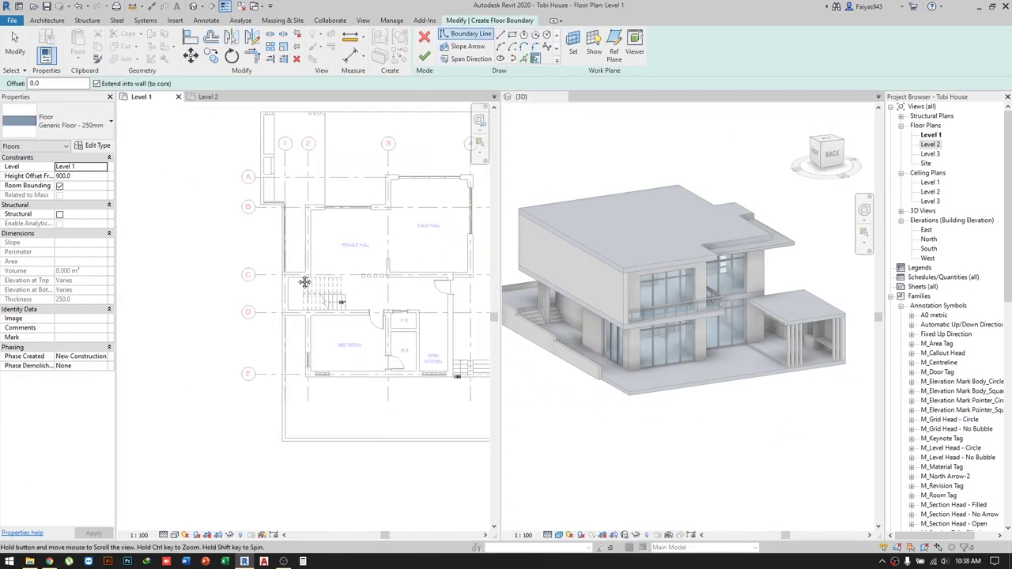
scroll(211, 332, down, 2)
Sketch a rectangular slab boundary in front of the house.
click(513, 35)
scroll(245, 316, up, 3)
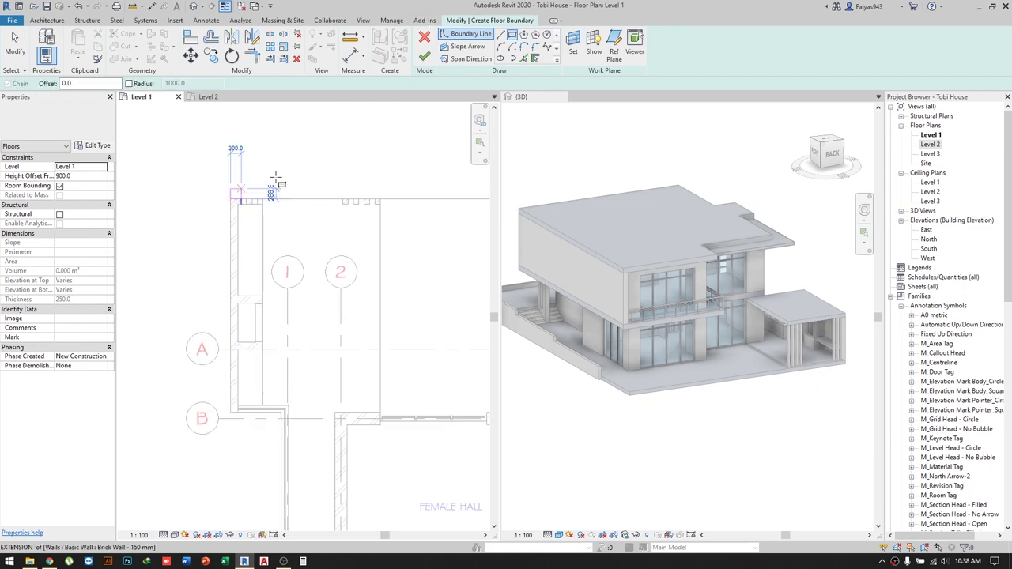
scroll(237, 197, down, 2)
click(128, 224)
click(408, 140)
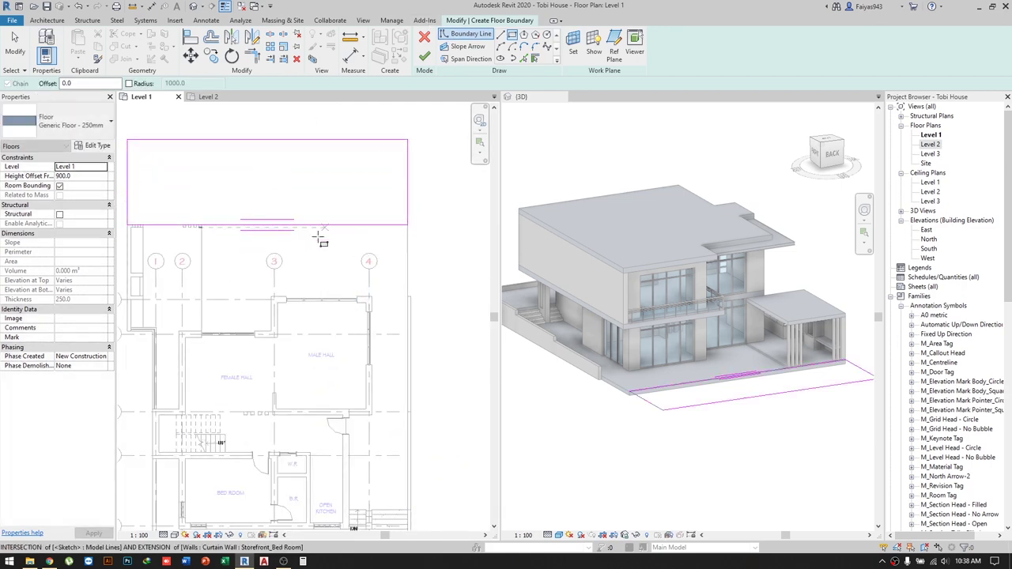
key(Escape)
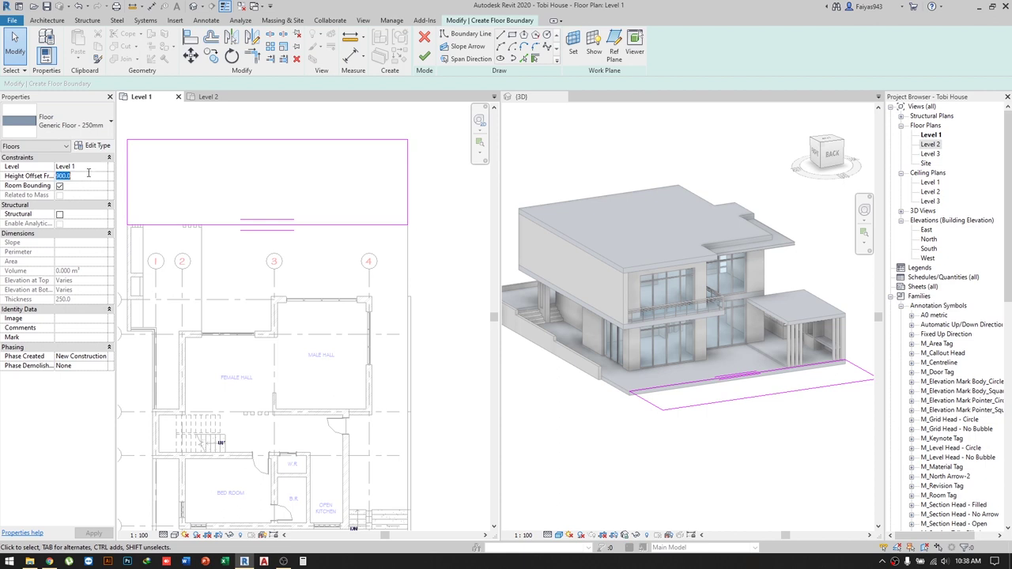
Set the floor's Height Offset From Level to -900.
click(89, 176)
text(-900)
key(Return)
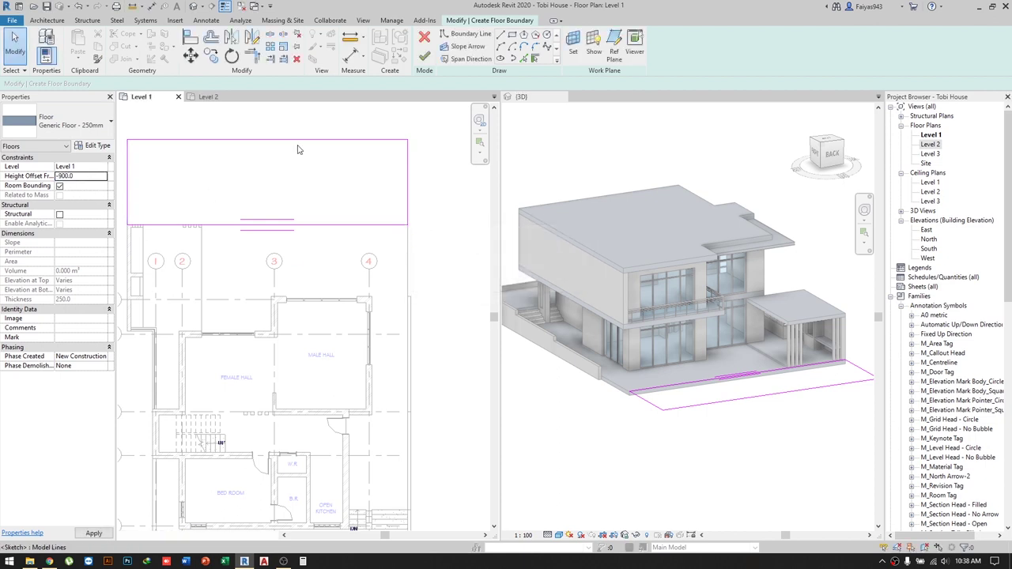
middle_drag(266, 209, 388, 243)
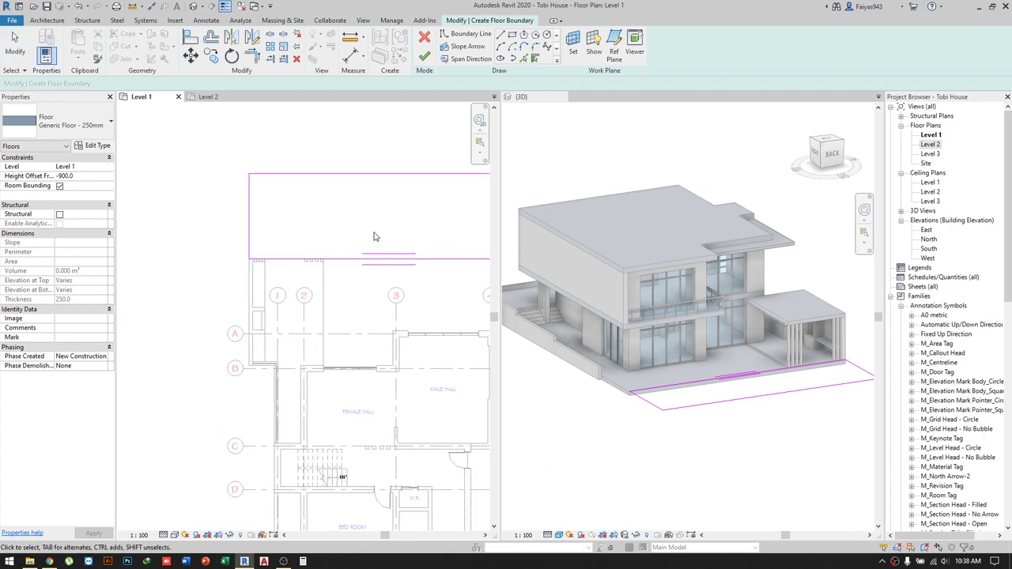
key(d)
key(i)
key(Escape)
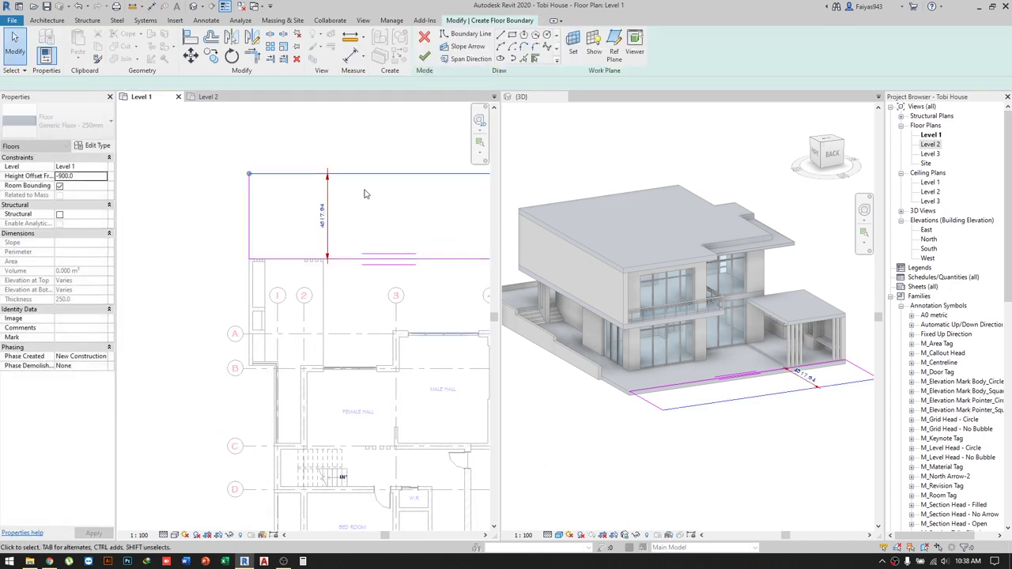
Set the slab depth to 5000 and finish the floor.
click(324, 215)
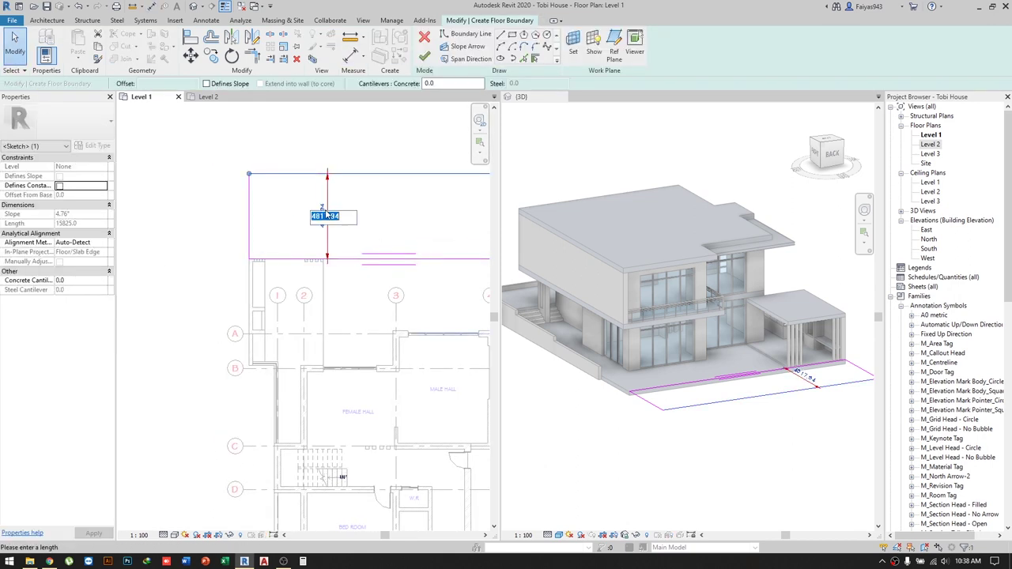
click(425, 56)
scroll(340, 332, down, 2)
scroll(664, 429, up, 3)
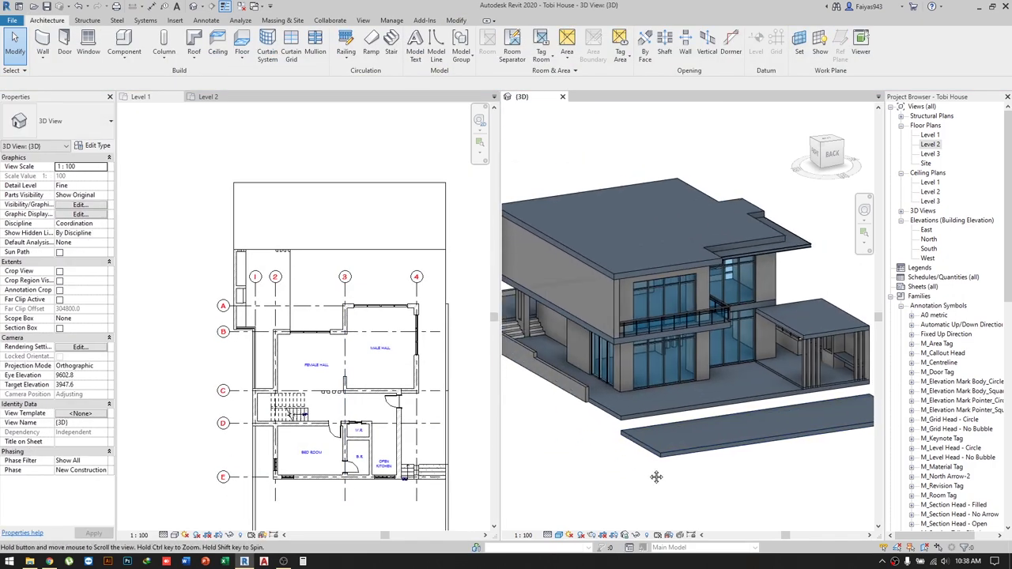
Move the small Level 1 stair to its new spot near grid A.
scroll(711, 427, up, 2)
shift+middle_drag(723, 443, 632, 447)
click(433, 472)
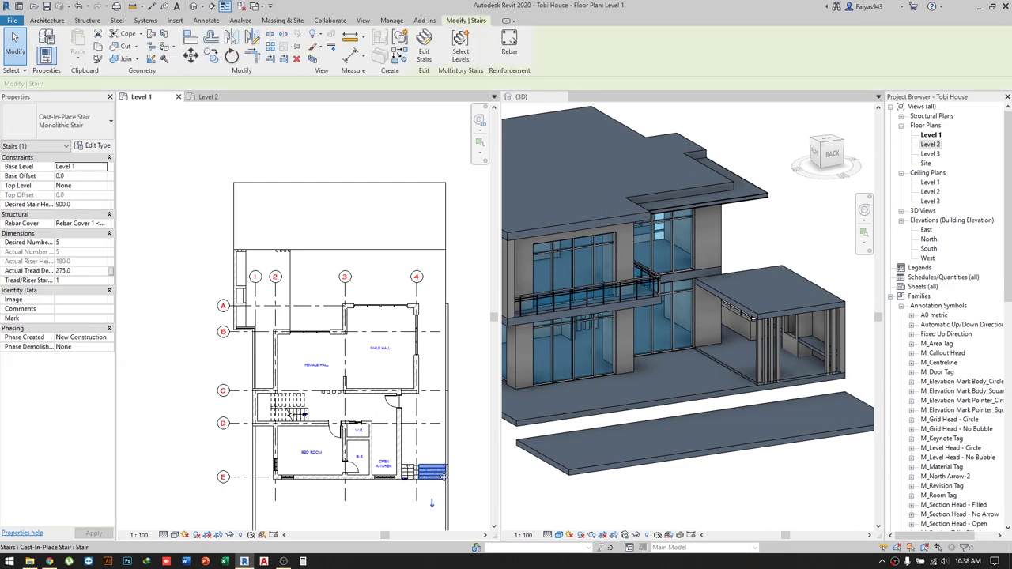
scroll(403, 518, up, 4)
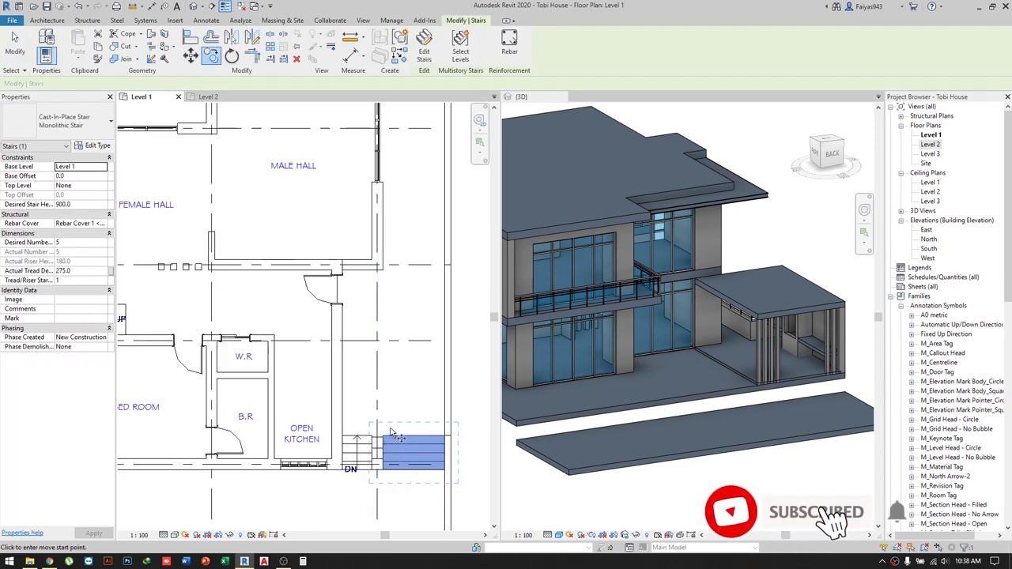
click(385, 424)
middle_drag(251, 370, 377, 384)
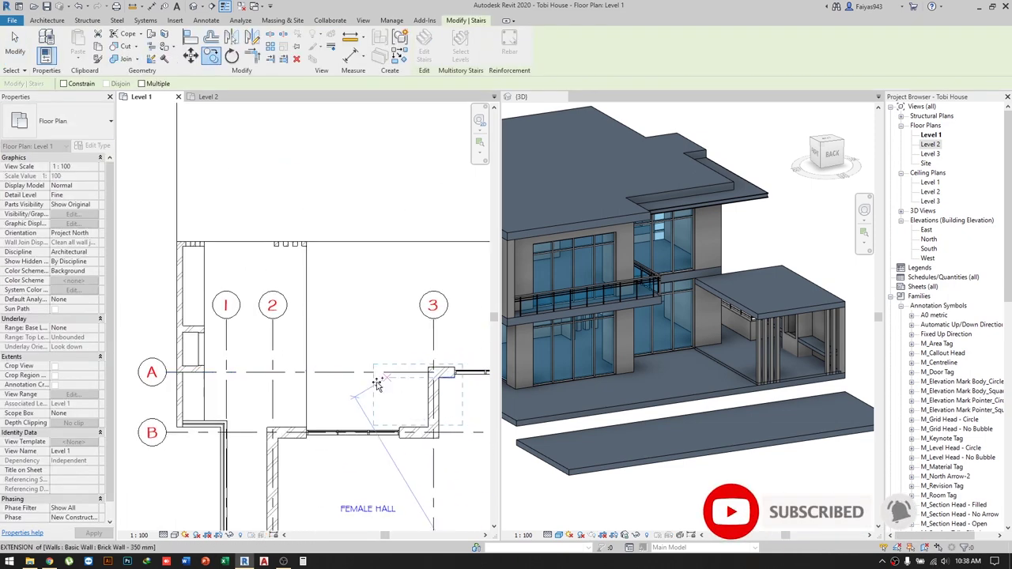
click(306, 239)
scroll(316, 241, up, 2)
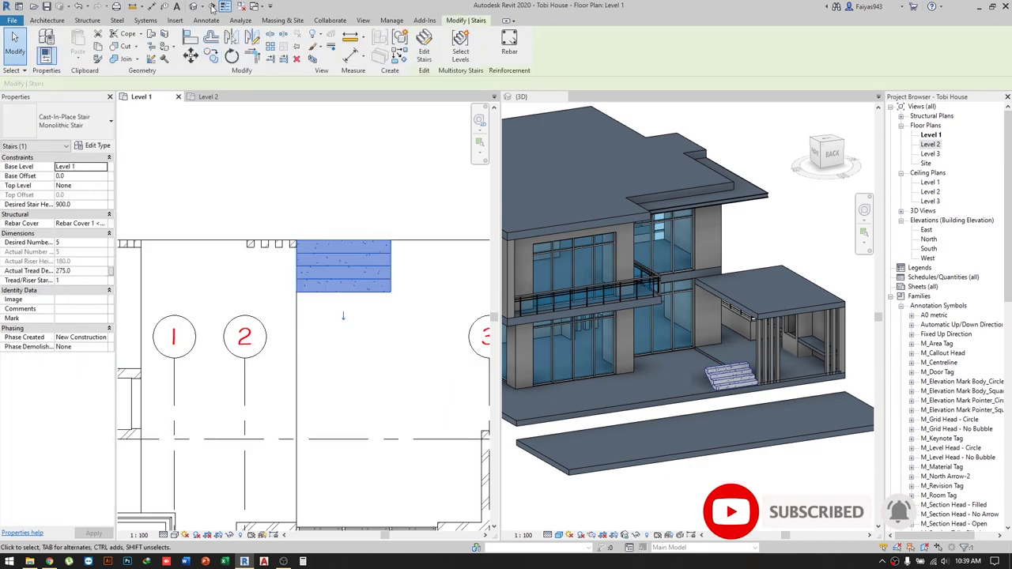
click(191, 57)
click(390, 240)
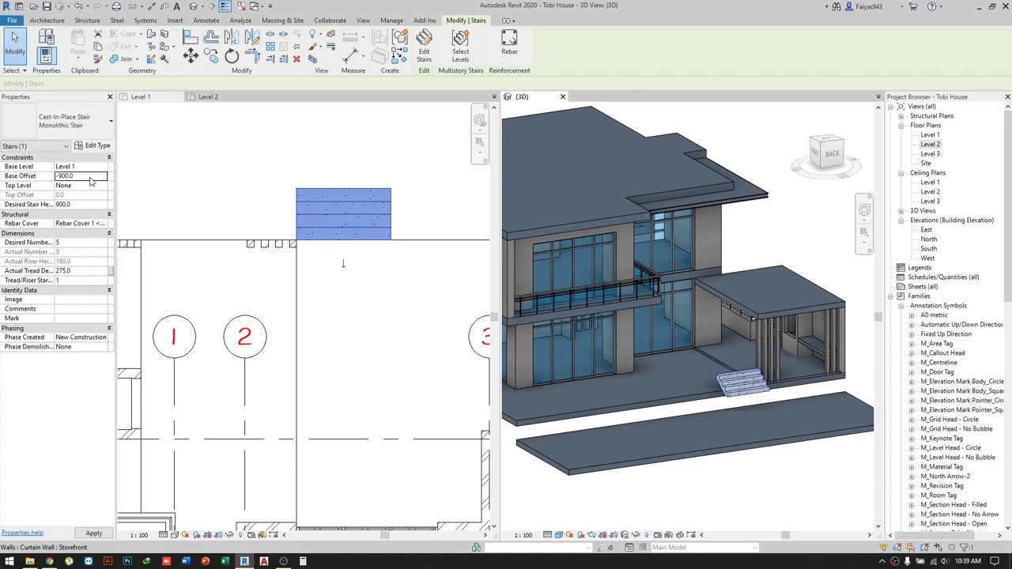
click(775, 504)
Inspect the stair in 3D, then make the Level 1 plan active and zoom out.
scroll(746, 427, up, 3)
scroll(712, 395, up, 2)
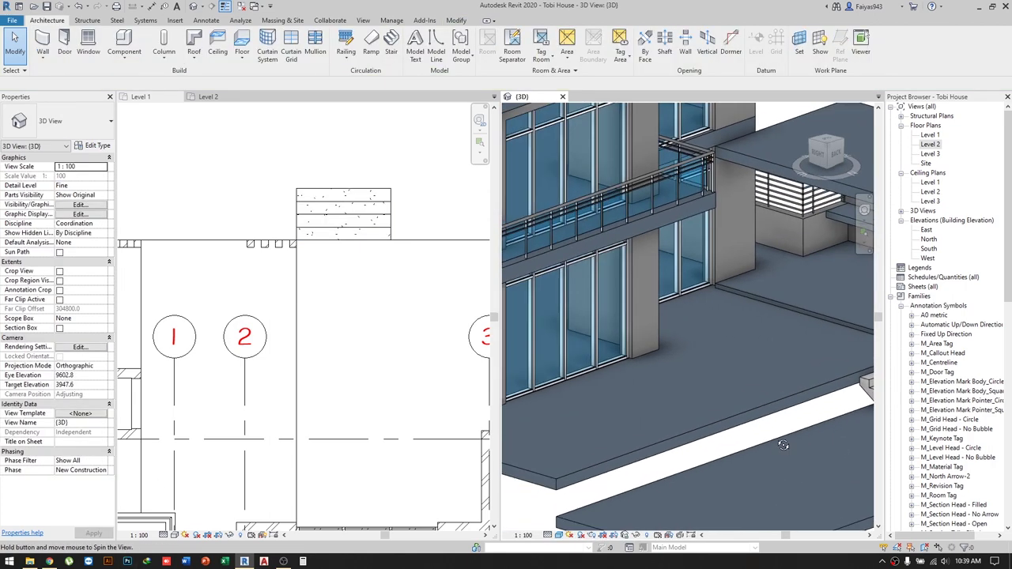
scroll(632, 356, up, 3)
scroll(646, 375, down, 5)
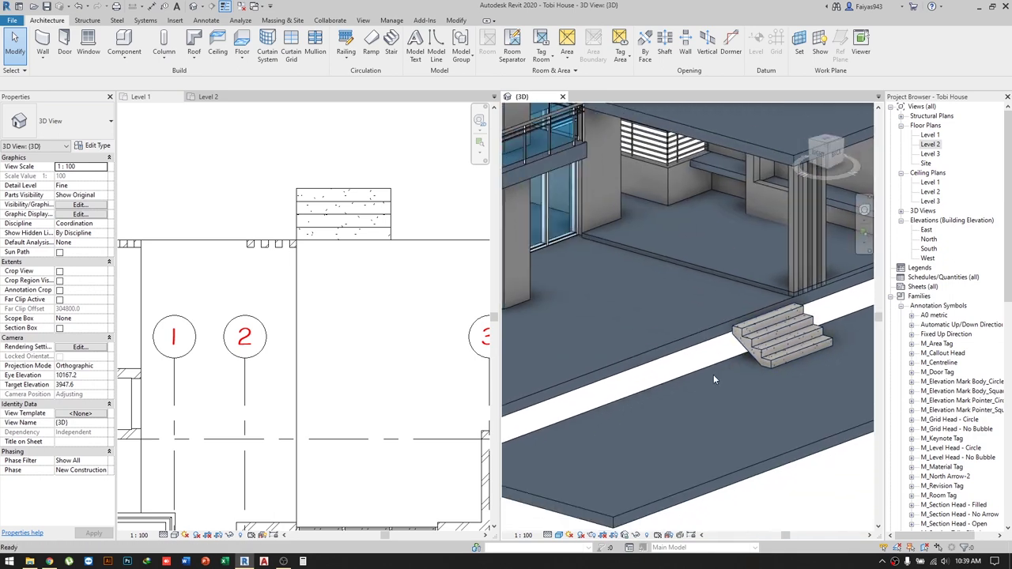
scroll(713, 374, down, 1)
scroll(640, 417, up, 1)
scroll(699, 365, up, 1)
click(699, 365)
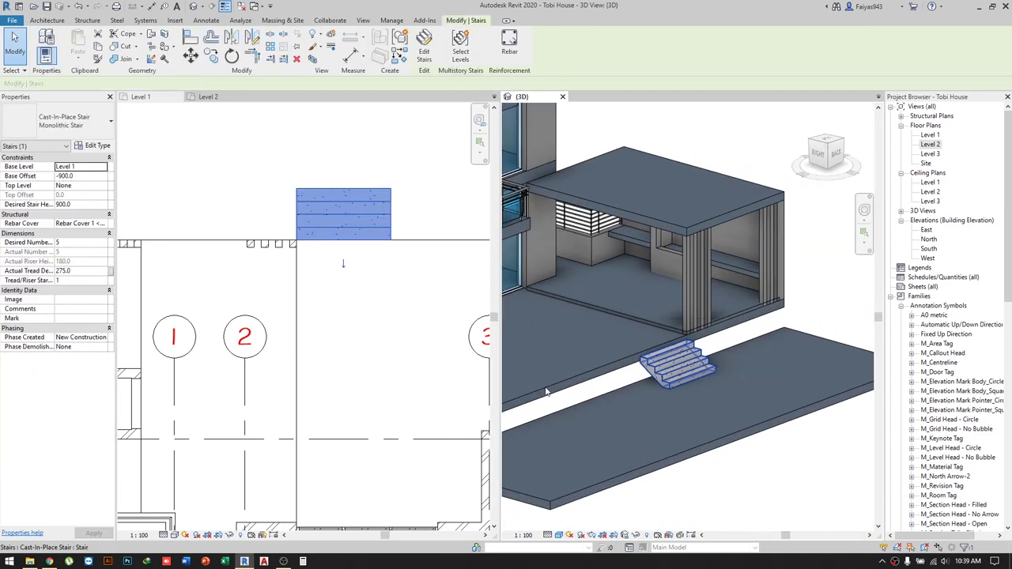
click(294, 307)
scroll(293, 306, down, 2)
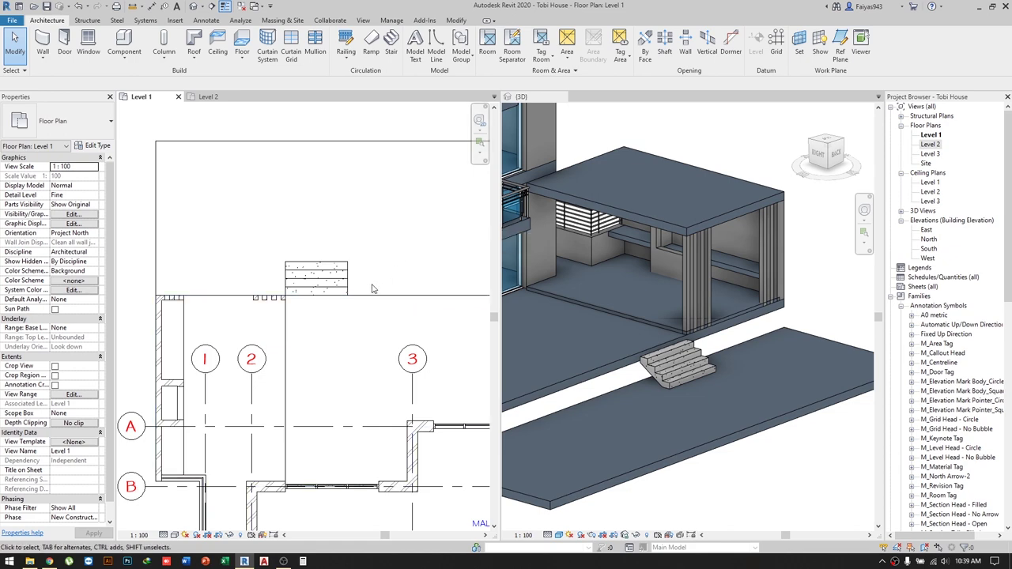
scroll(325, 293, down, 2)
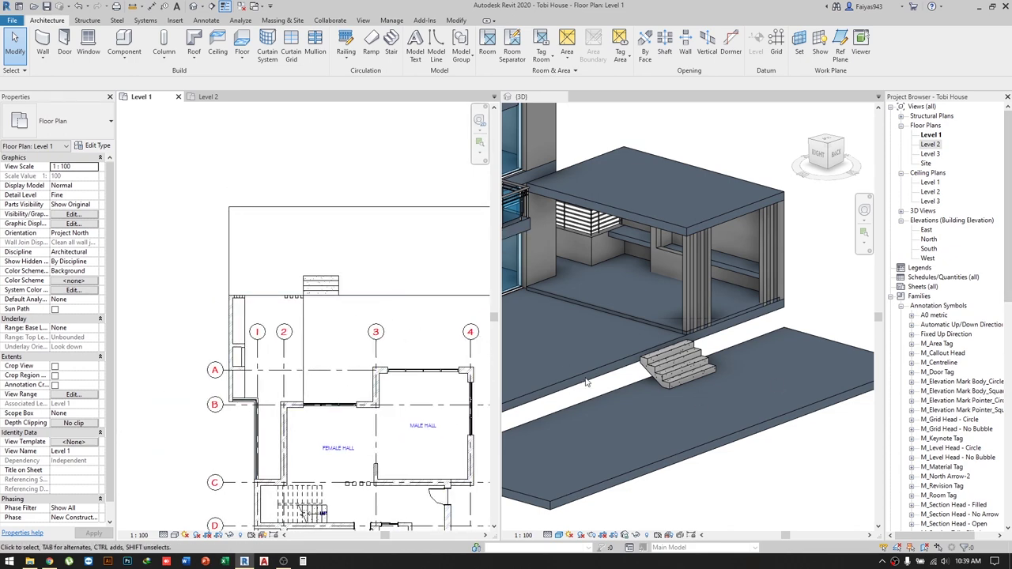
Nudge the stair north and extend the main floor slab's edge to 6000.
click(336, 282)
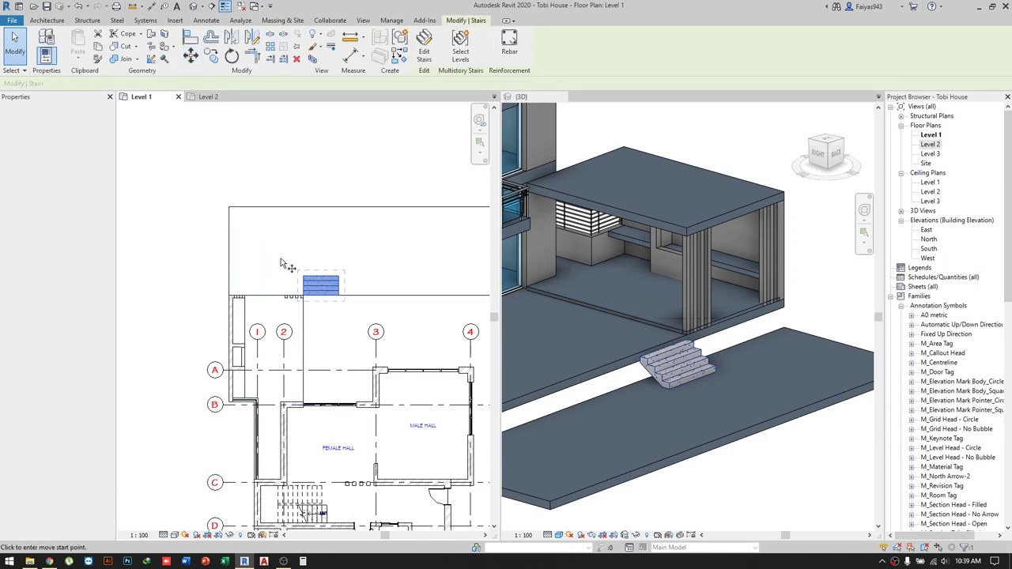
drag(320, 284, 316, 251)
double_click(316, 284)
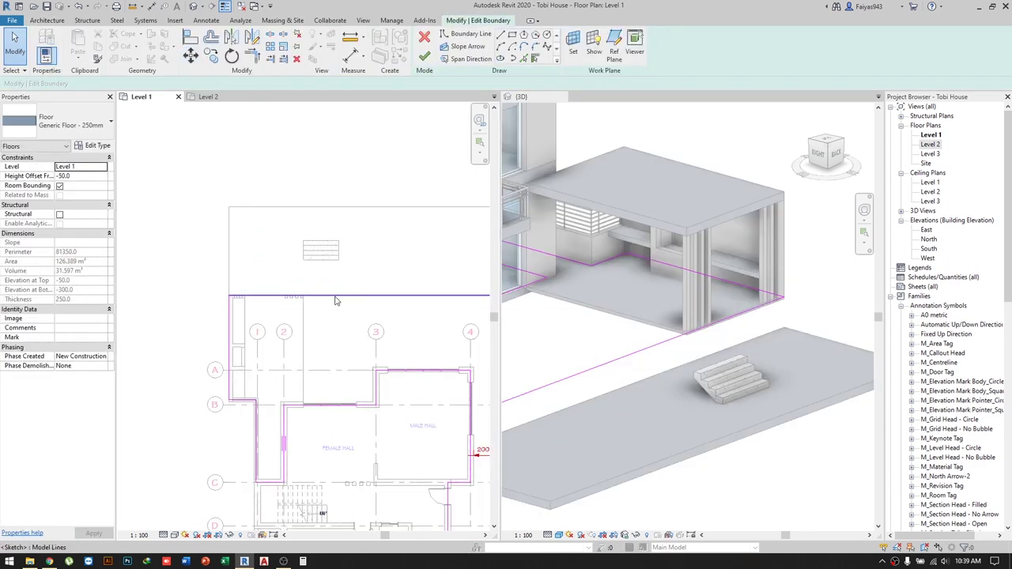
drag(352, 273, 350, 269)
click(194, 320)
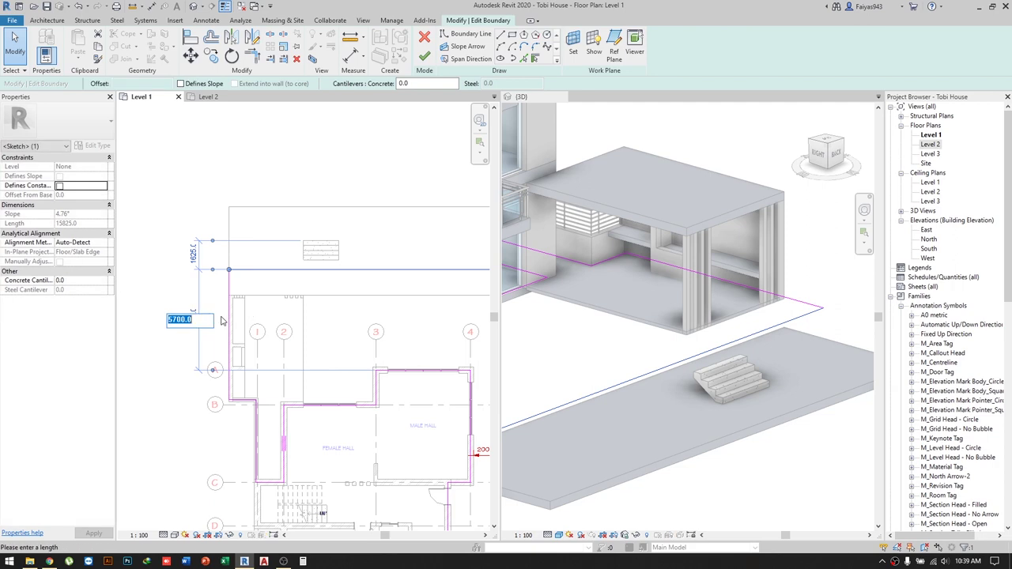
text(6000)
key(Return)
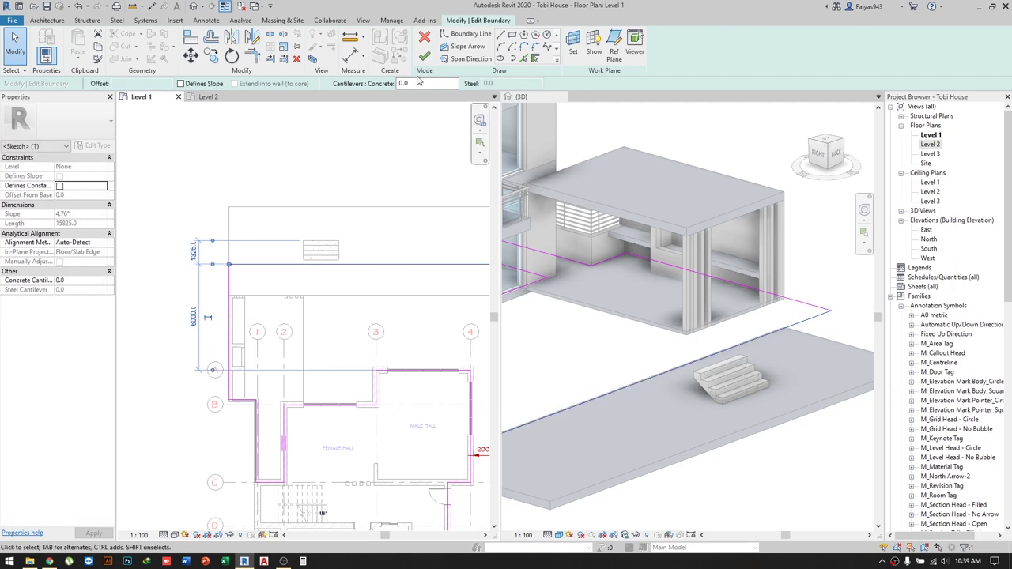
click(425, 57)
key(Escape)
Pull the sunken floor's lower edge inward to narrow it.
double_click(359, 298)
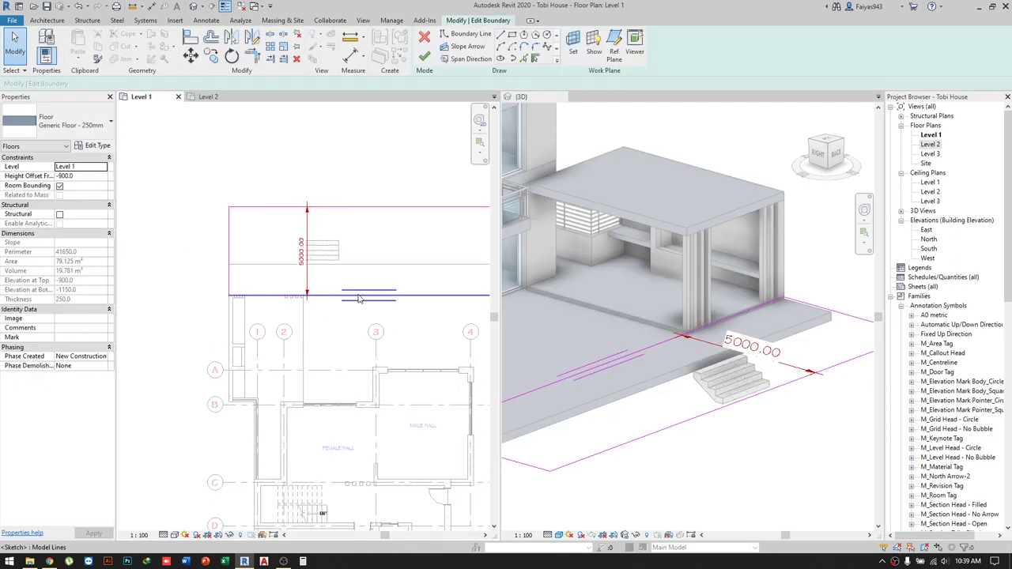
drag(358, 296, 352, 265)
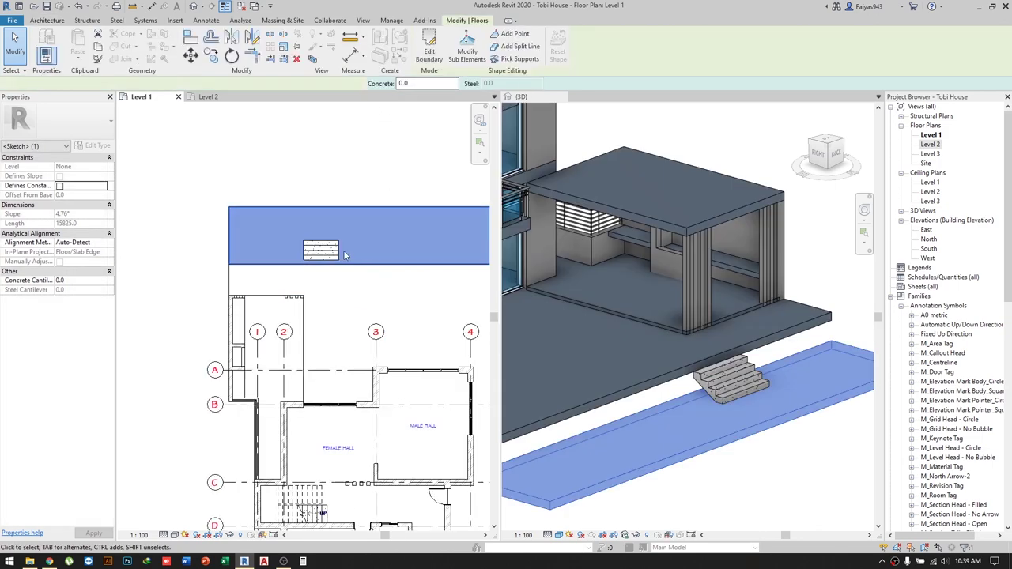
key(Escape)
Move the stair with MV so it meets the slab edge.
click(321, 251)
scroll(308, 237, up, 3)
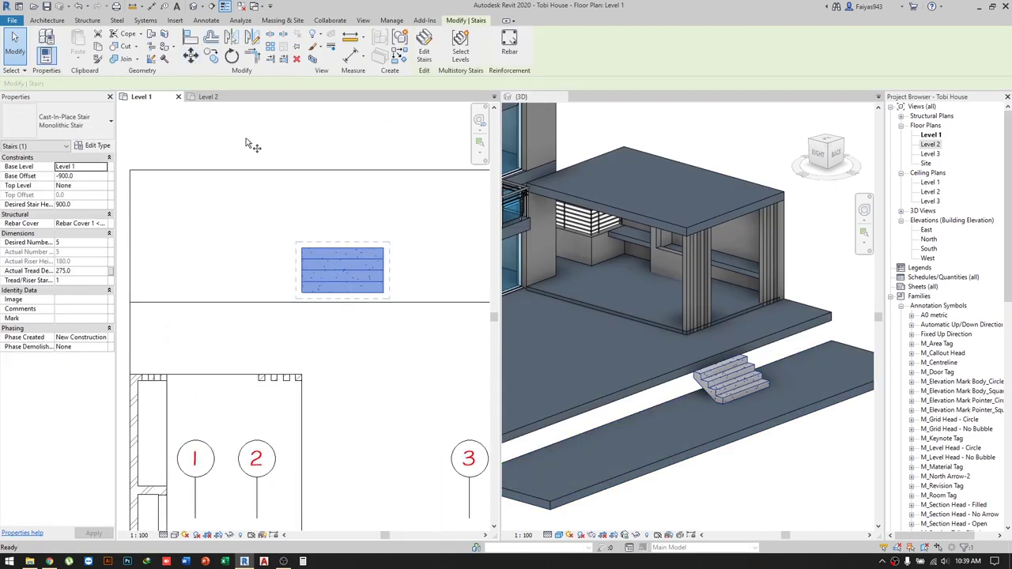
key(m)
key(v)
click(303, 307)
key(Escape)
Draw a Brick Wall - 350mm with WA along the sunken slab's edge.
scroll(350, 366, down, 2)
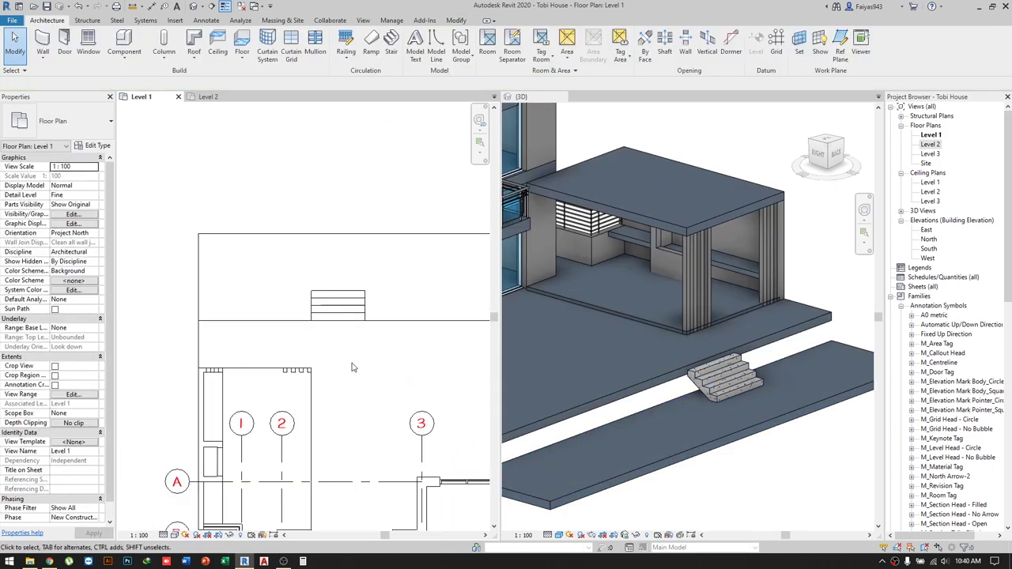
scroll(274, 433, down, 2)
key(w)
key(a)
scroll(218, 282, up, 2)
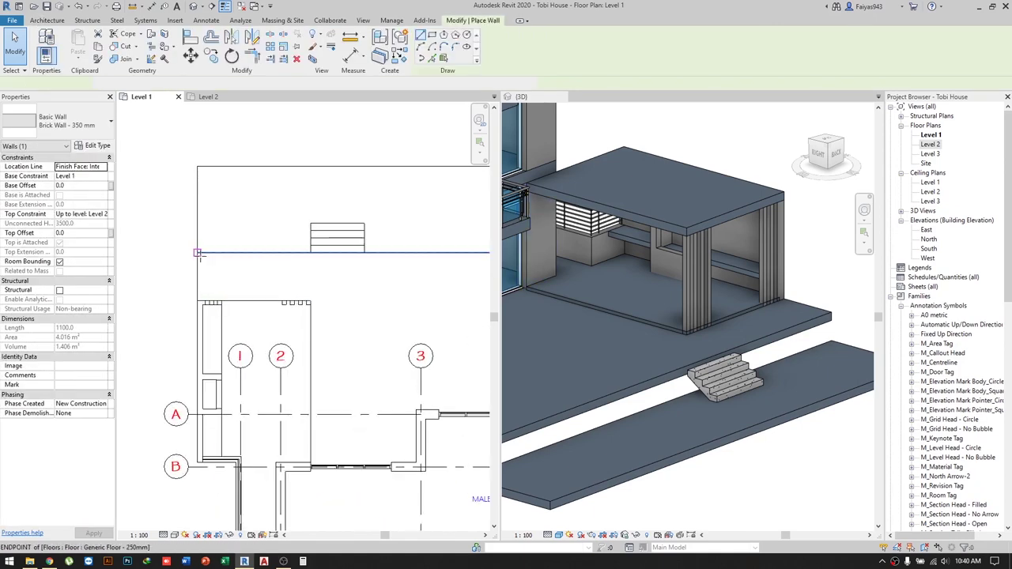
click(194, 253)
middle_drag(402, 236, 300, 219)
scroll(300, 219, down, 2)
click(442, 215)
key(Escape)
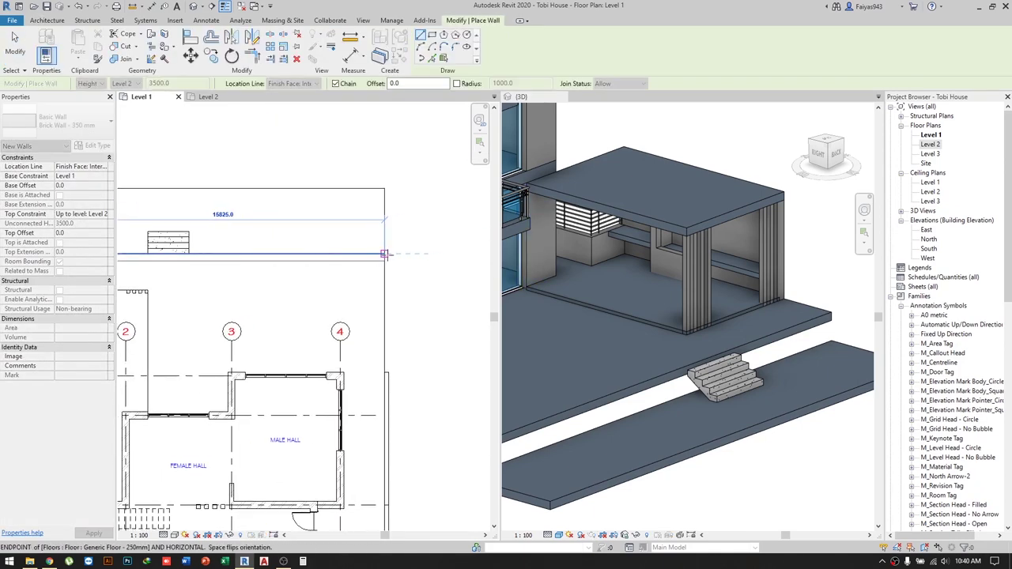
scroll(332, 276, down, 1)
middle_drag(402, 298, 279, 302)
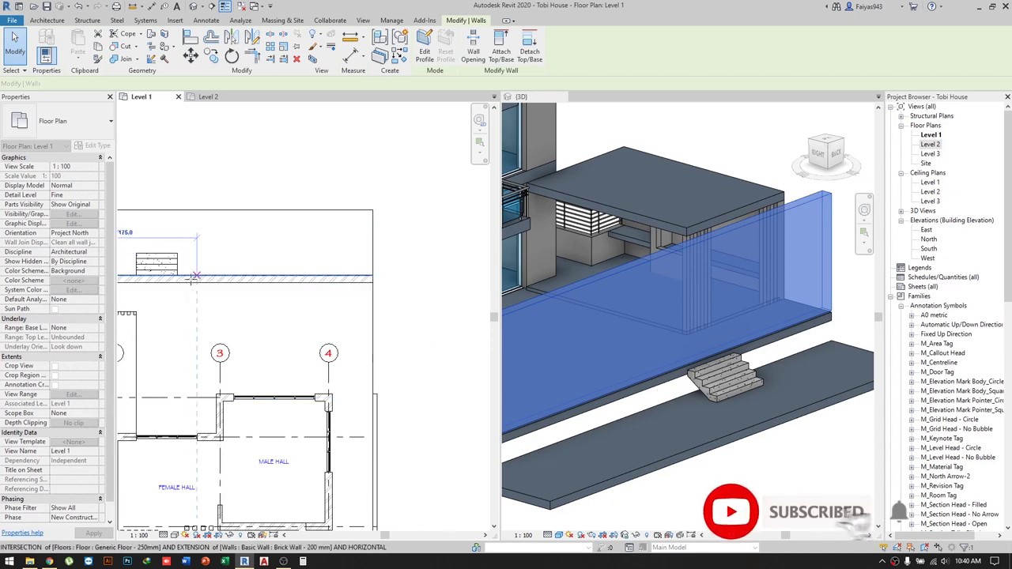
key(Escape)
Inspect the new wall in the 3D view and delete a selected element.
scroll(254, 309, down, 2)
click(700, 344)
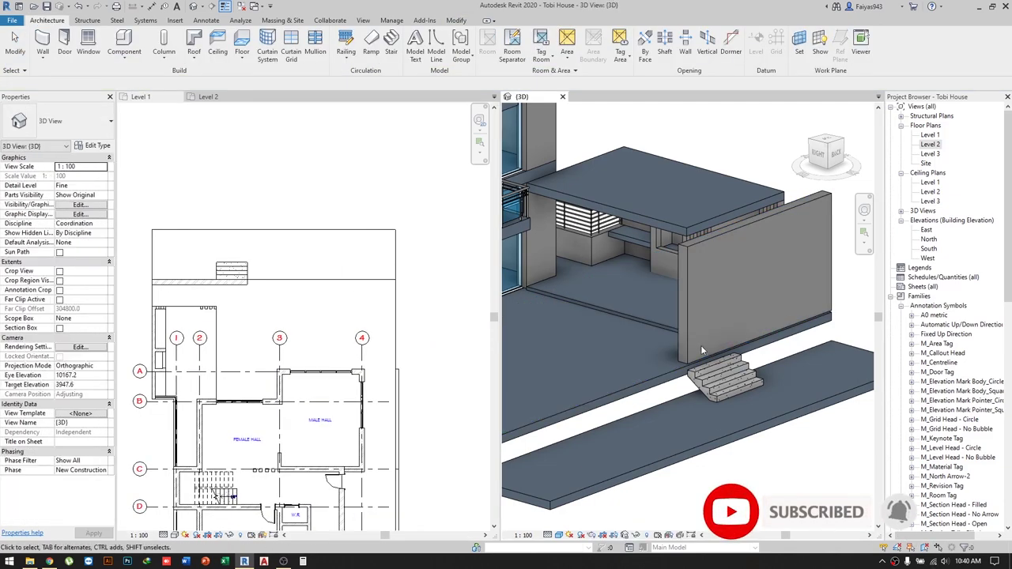
click(688, 338)
key(Escape)
click(689, 325)
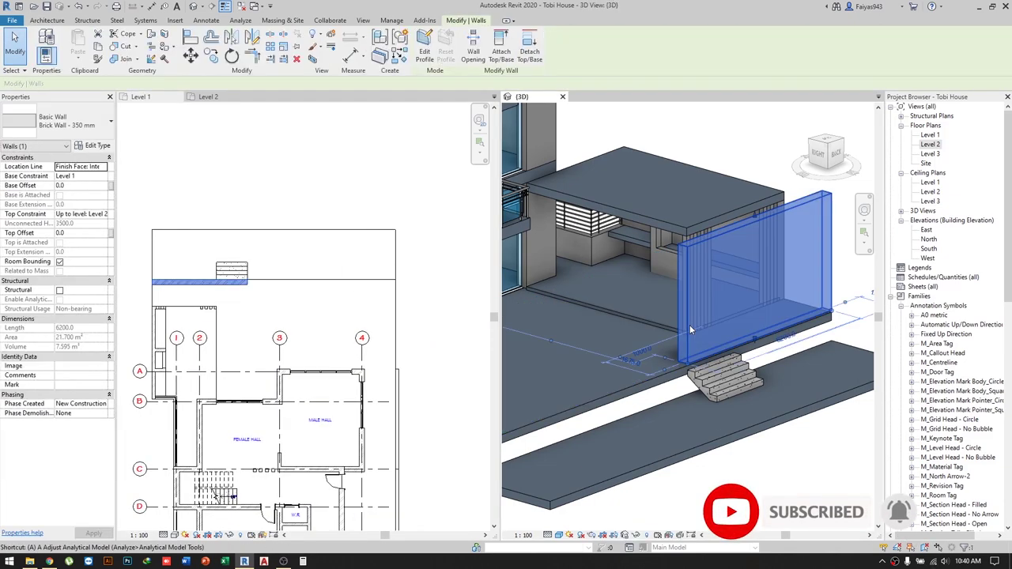
key(Escape)
shift+middle_drag(690, 325, 770, 367)
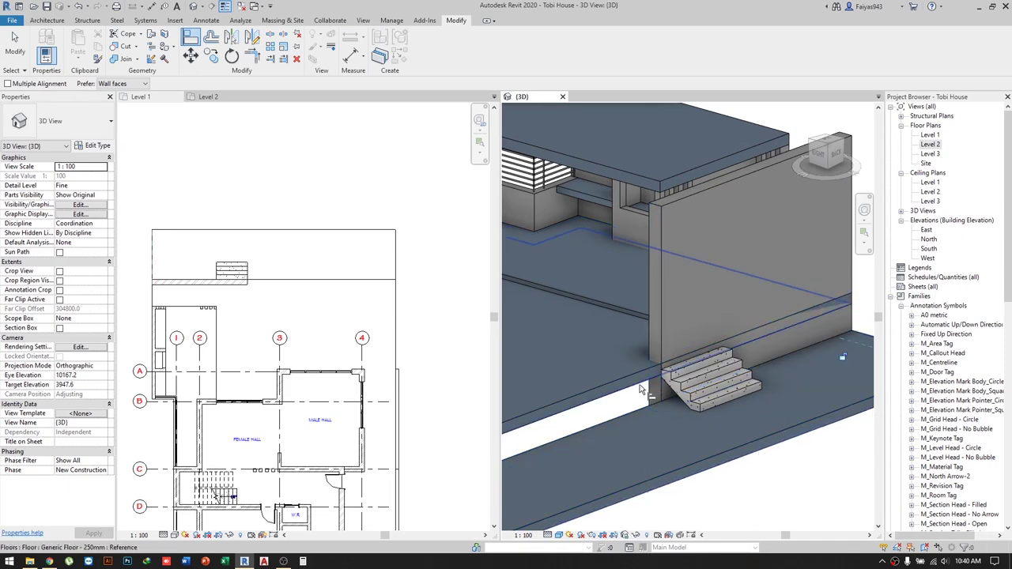
click(696, 209)
key(Delete)
mouse_move(728, 435)
shift+middle_down()
mouse_move(724, 408)
mouse_move(711, 404)
mouse_move(601, 451)
shift+middle_up()
Open and close the low wall's profile edit from the Level 1 plan.
click(282, 312)
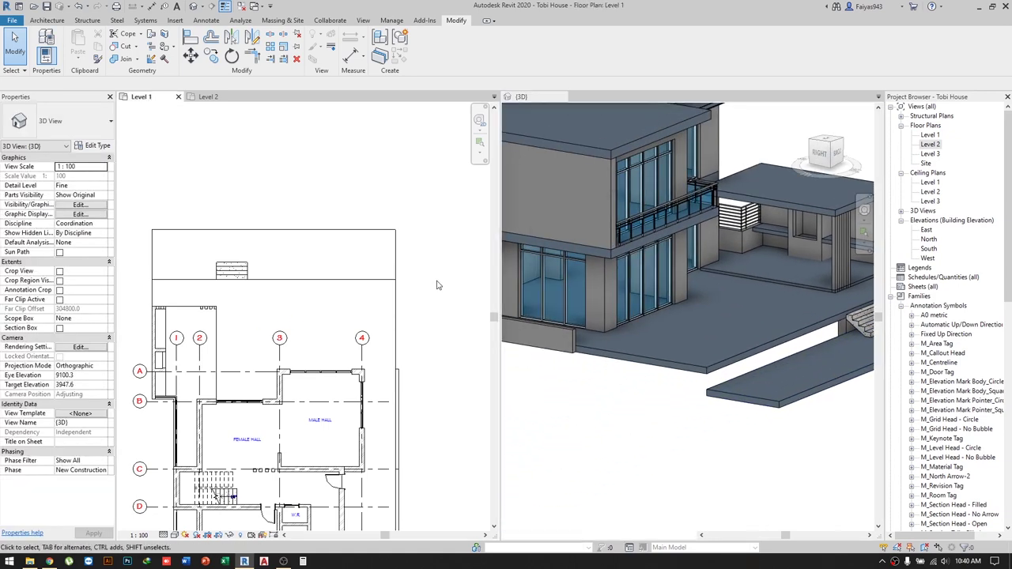
scroll(269, 340, down, 2)
scroll(258, 372, up, 2)
scroll(258, 372, up, 2)
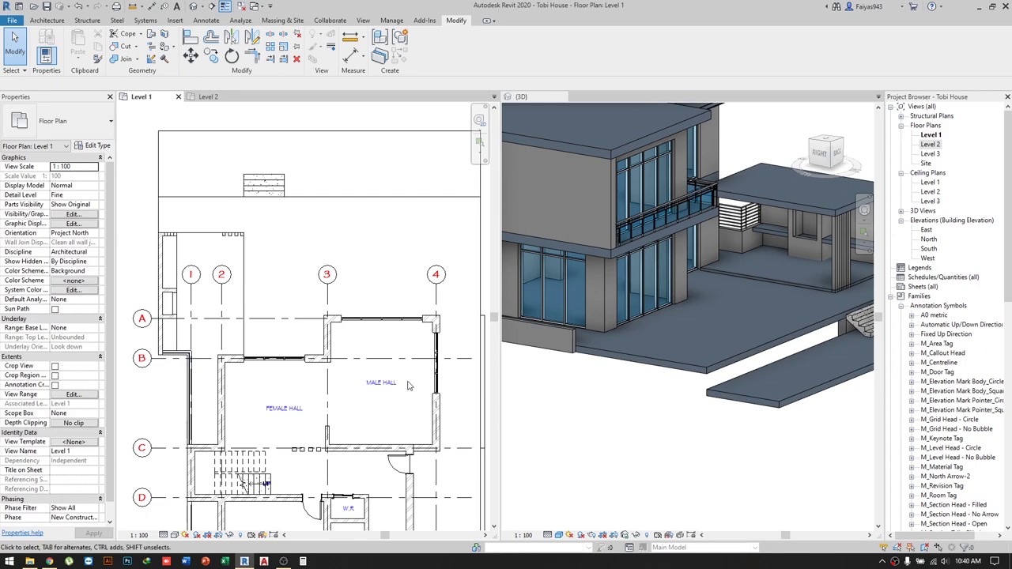
double_click(844, 330)
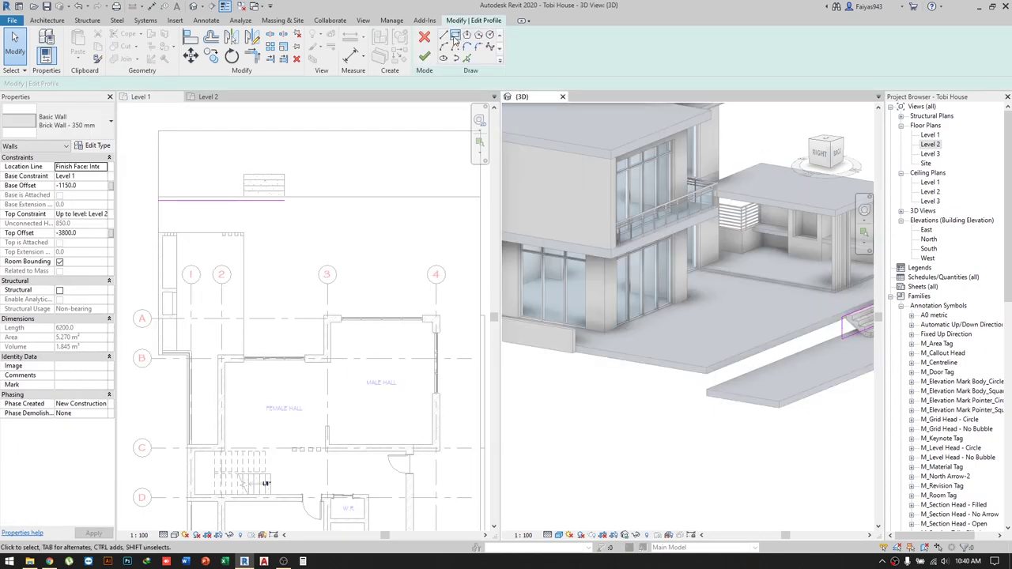
click(424, 37)
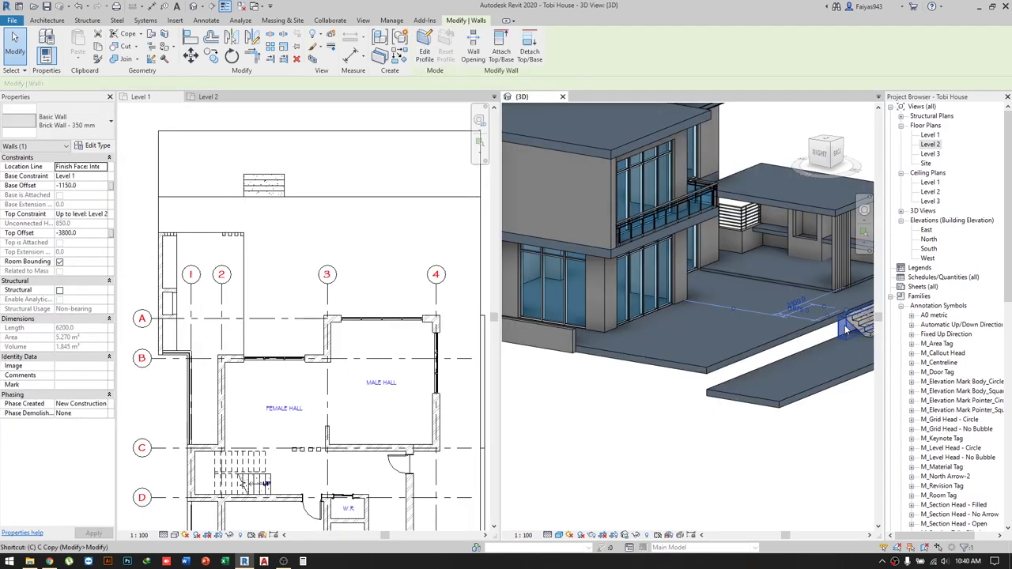
key(c)
key(s)
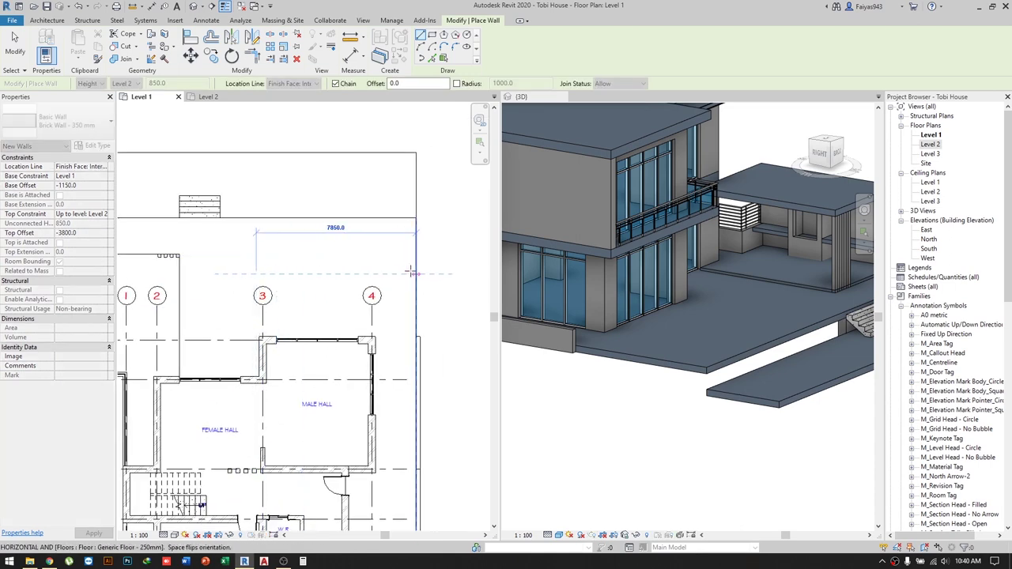
Draw a closed rectangular loop of walls around the pool area.
key(Escape)
key(Escape)
middle_drag(316, 332, 412, 330)
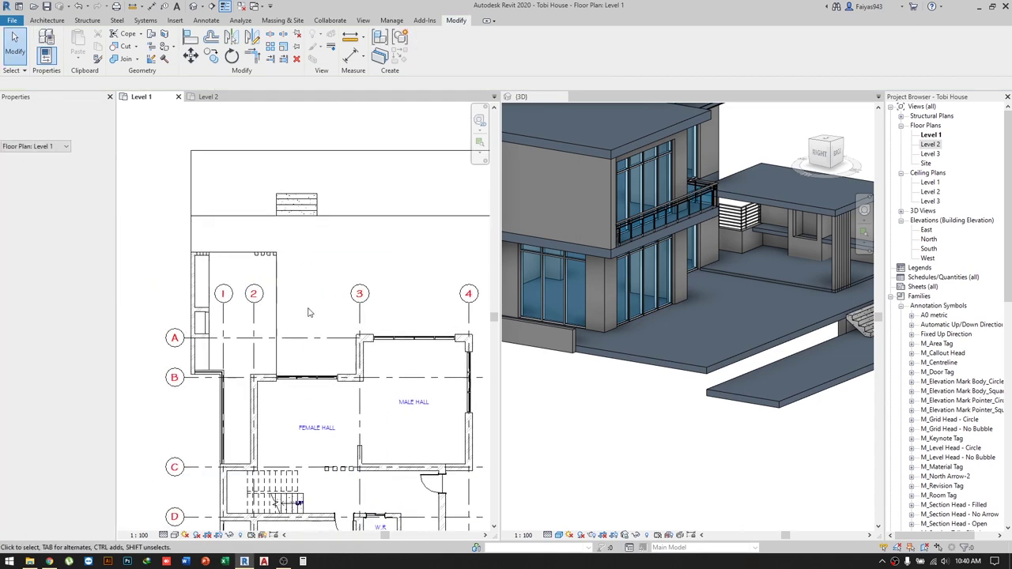
click(253, 419)
middle_drag(365, 371, 249, 387)
key(c)
key(s)
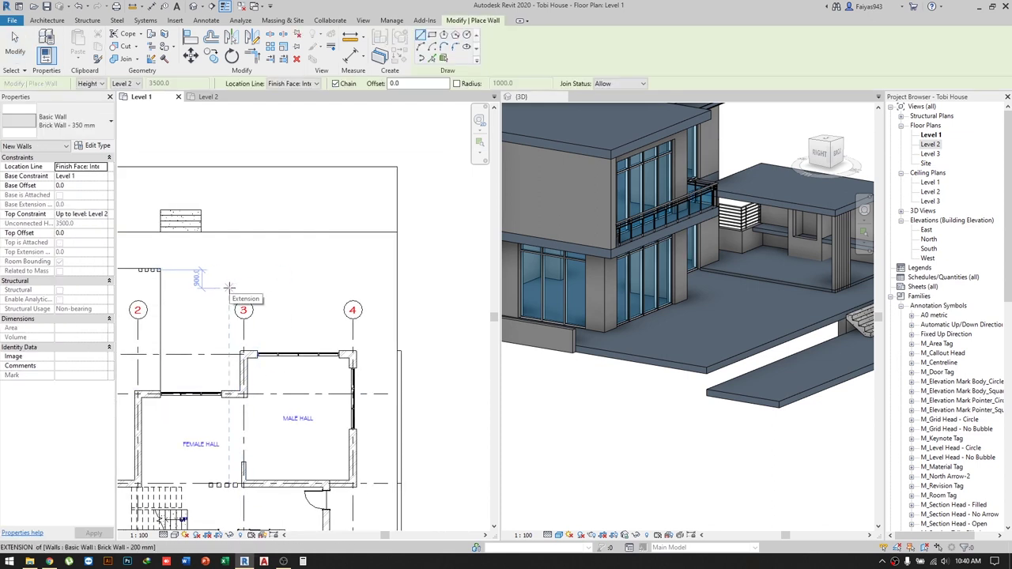
click(229, 284)
click(393, 183)
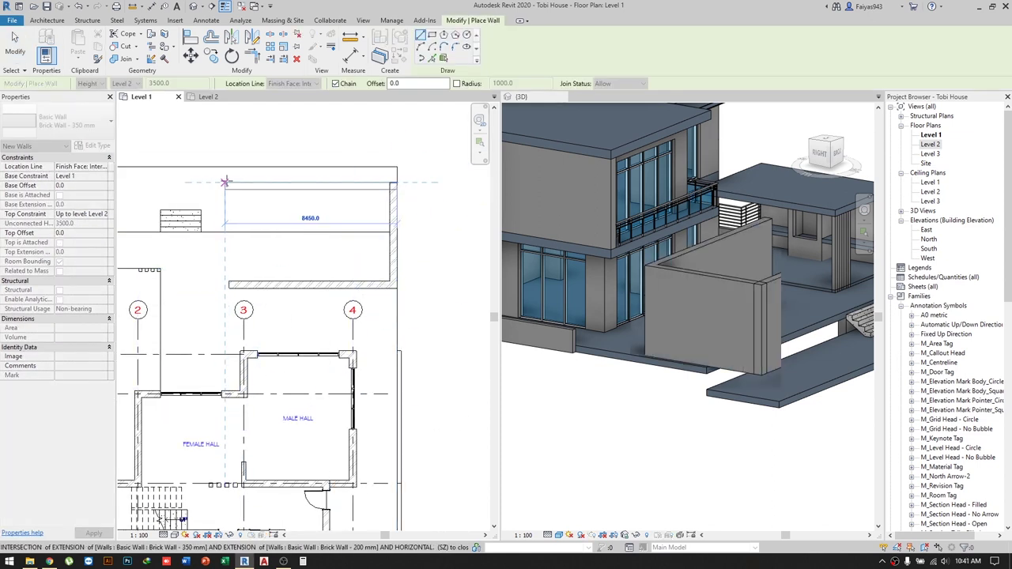
click(229, 182)
click(230, 284)
key(Escape)
key(Escape)
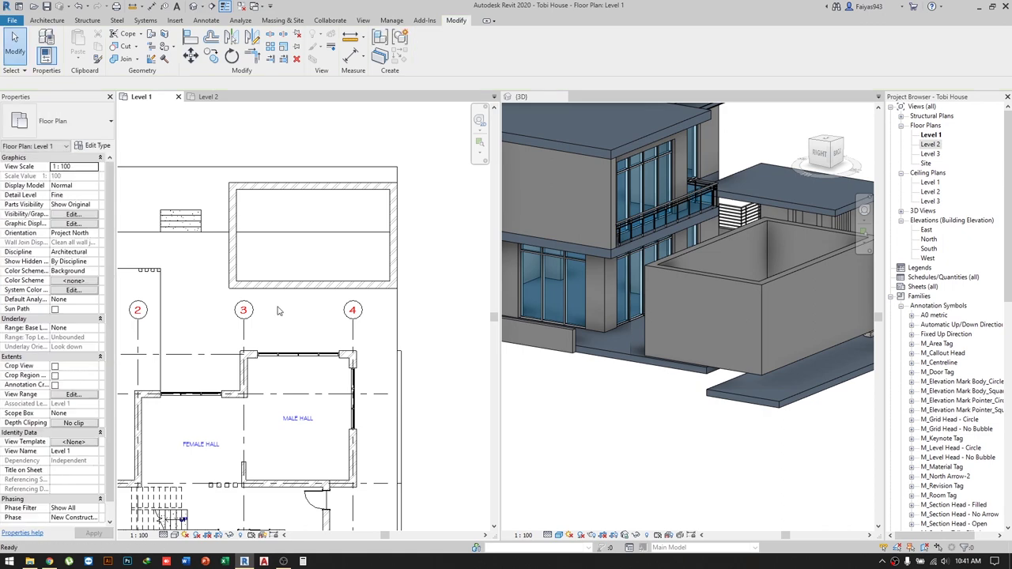
Add an aligned 7550 width dimension and set the pool depth to 5000.
key(d)
key(i)
click(235, 251)
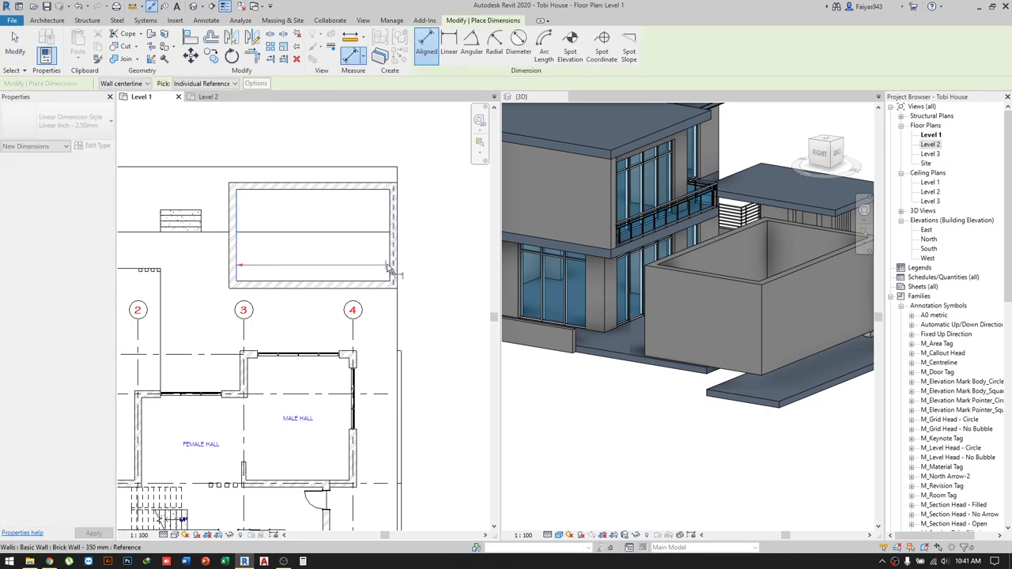
click(308, 197)
key(Escape)
click(279, 284)
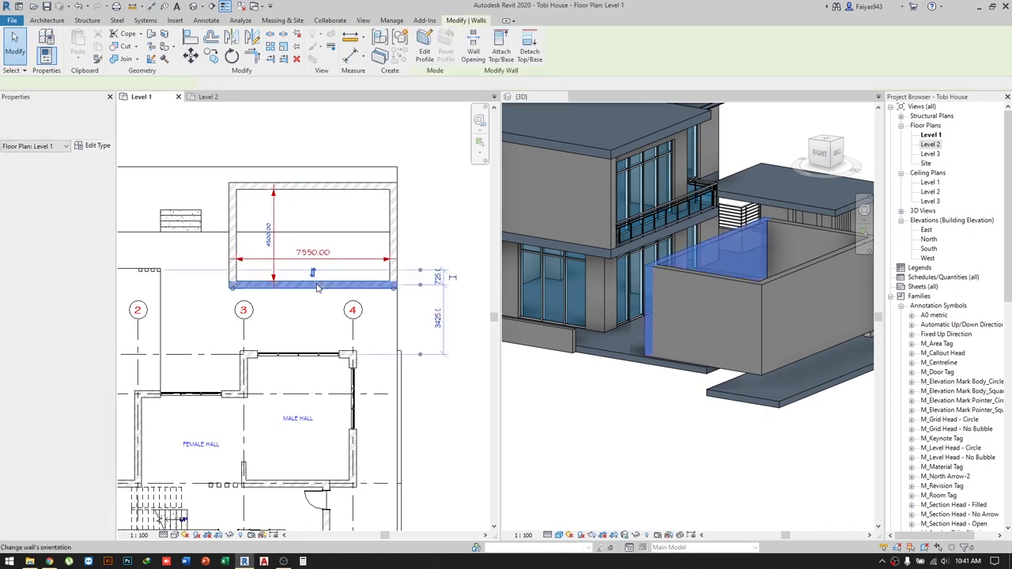
click(255, 234)
key(Return)
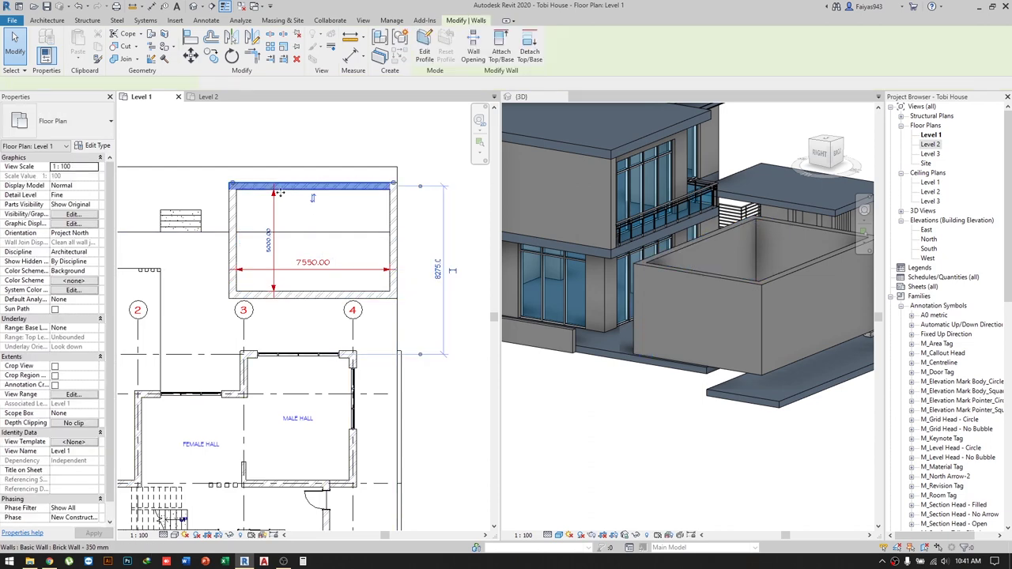
key(Escape)
Change the pool enclosure width to 8000 through its temporary dimension.
middle_drag(275, 256, 309, 265)
click(268, 249)
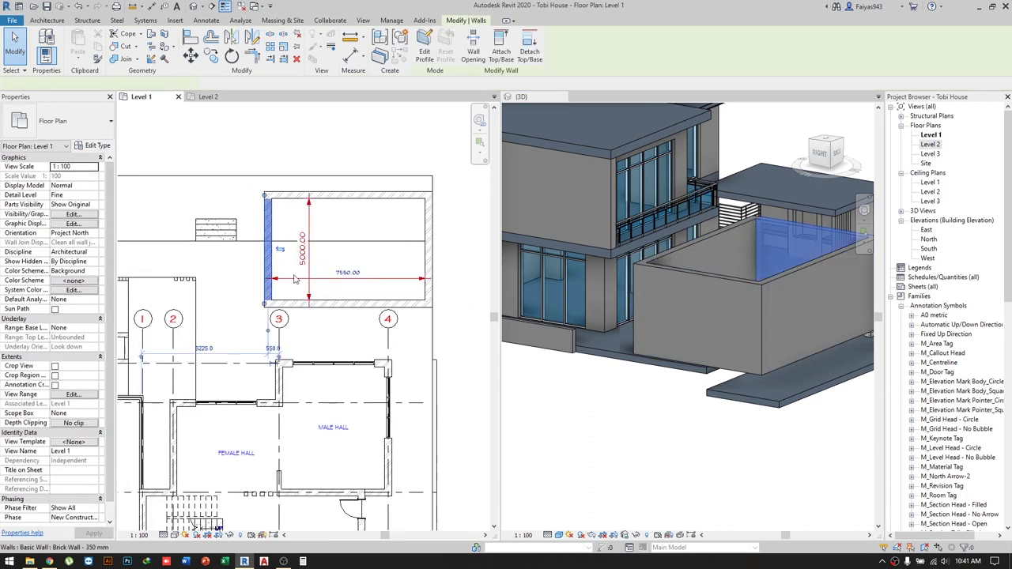
click(340, 268)
text(M)
key(Return)
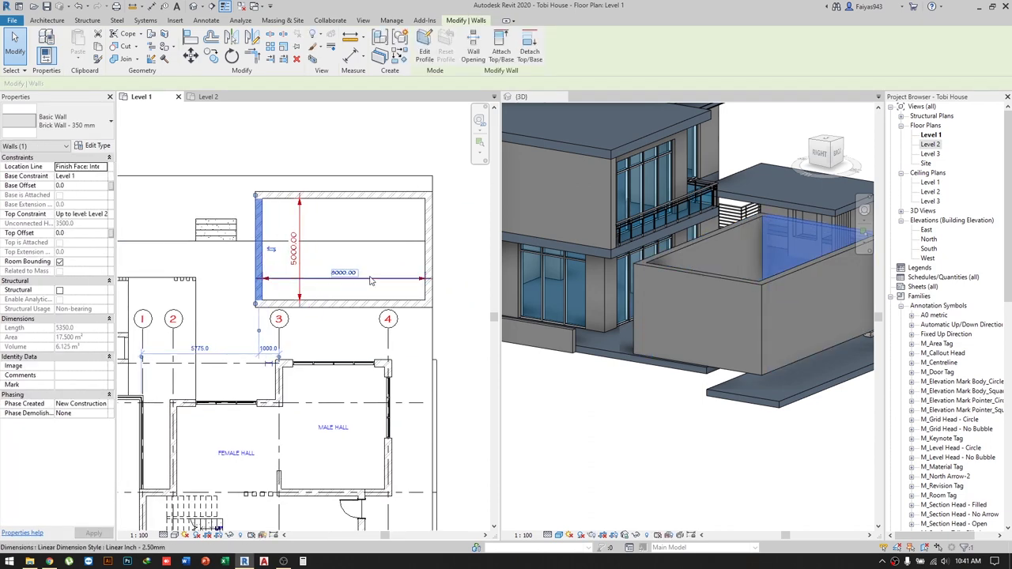
key(Escape)
Align the left wall to the reference line with AL, then set the width to 8500.
key(a)
key(l)
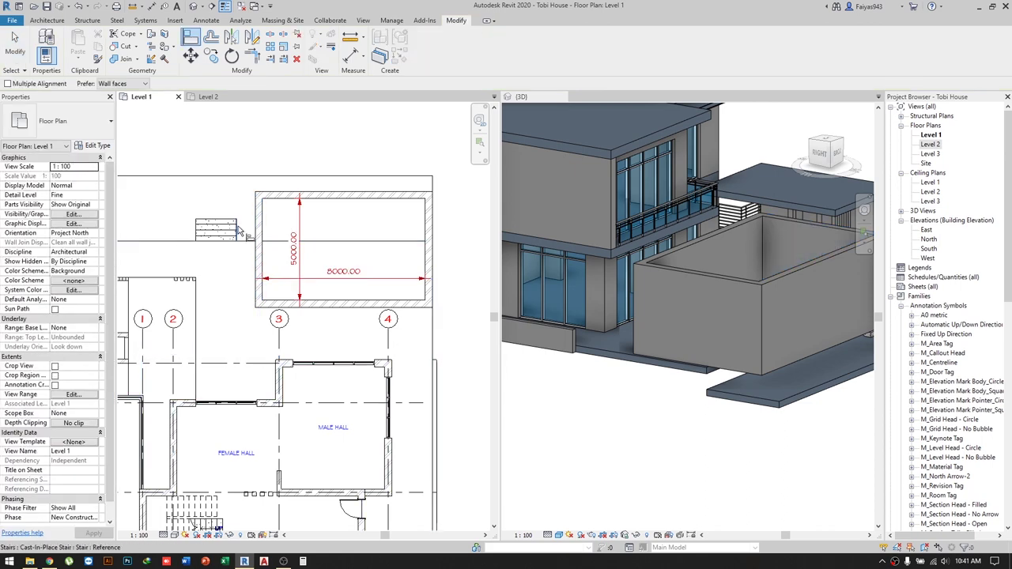
click(257, 245)
key(Escape)
click(240, 245)
click(332, 269)
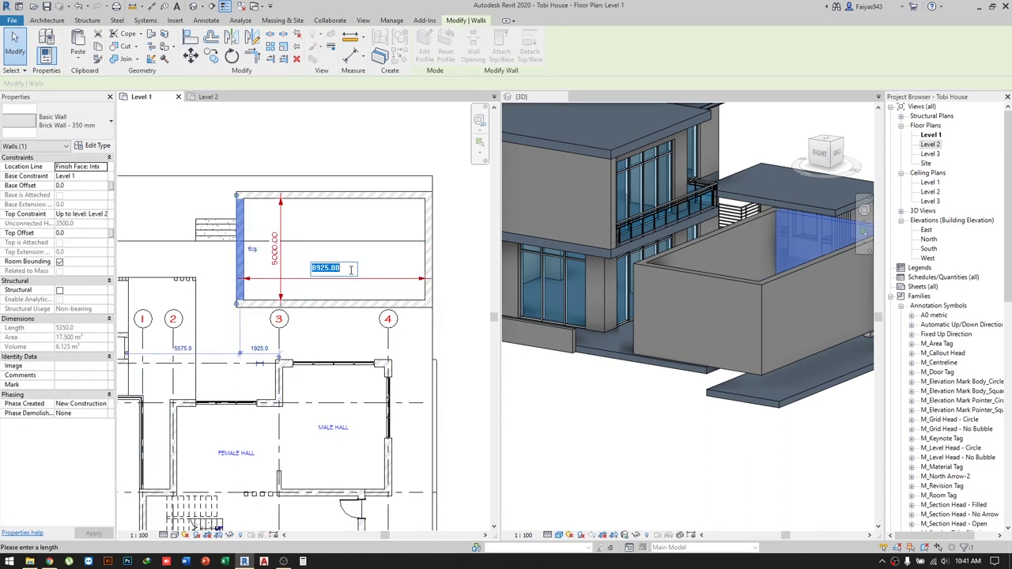
key(BackSpace)
key(BackSpace)
key(BackSpace)
text(8.5M)
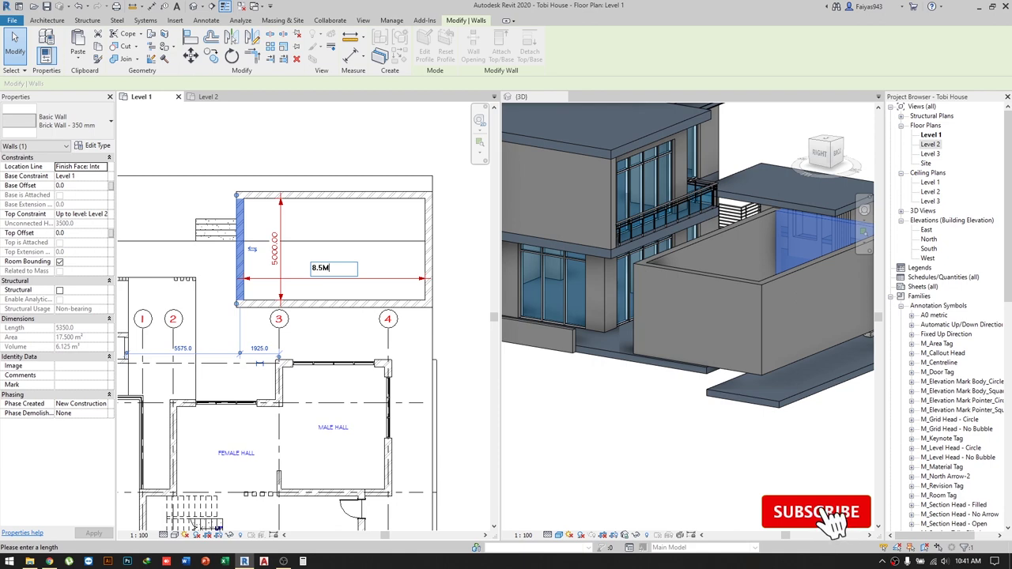
key(Return)
key(Escape)
Check the 5000 depth dimension and open the Level 1 floor's boundary for editing.
click(282, 249)
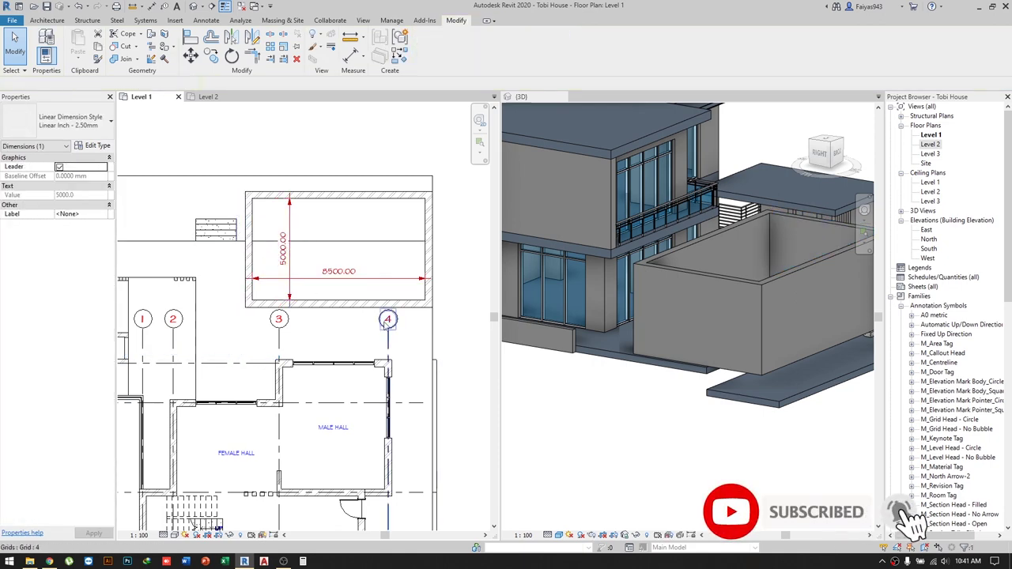
key(Escape)
scroll(302, 324, down, 2)
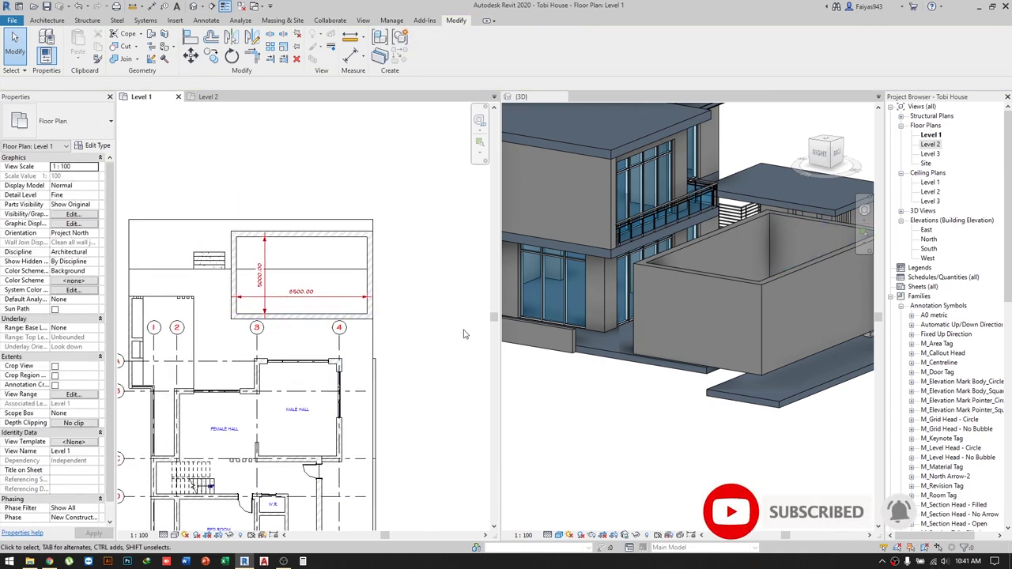
double_click(380, 326)
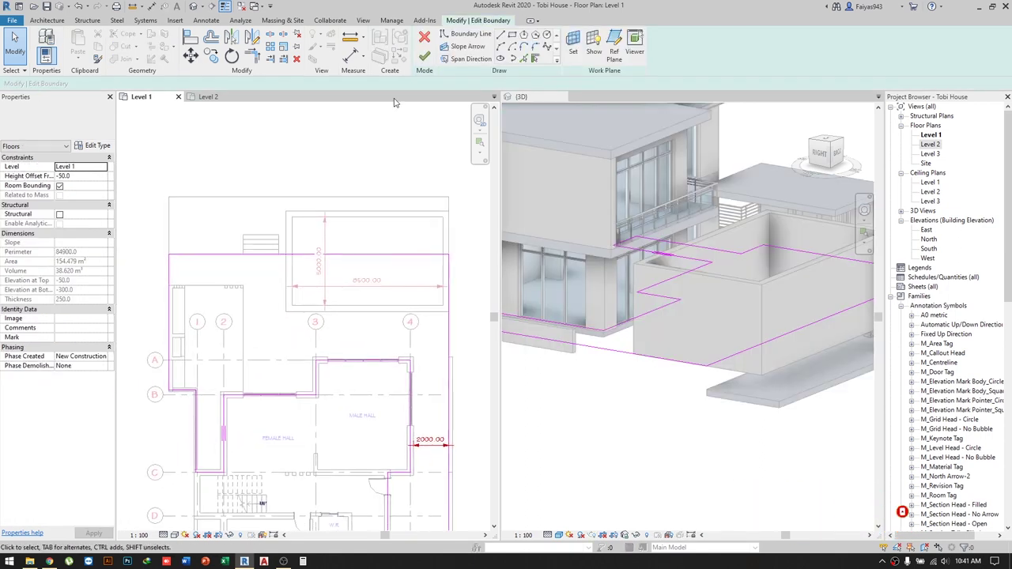
Cancel the stray boundary line and finish the first Level 1 floor sketch.
click(499, 35)
click(286, 310)
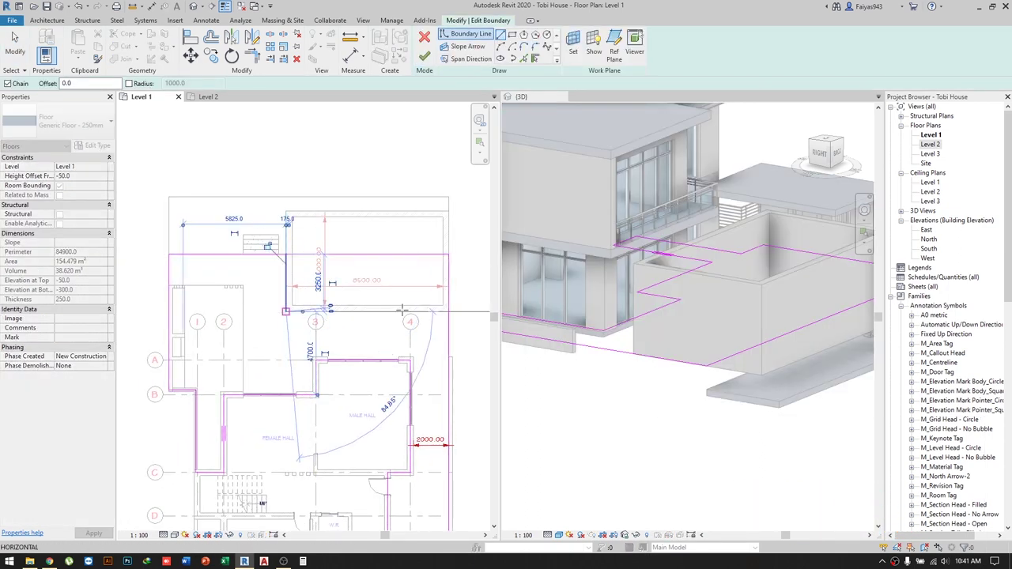
key(Escape)
key(Escape)
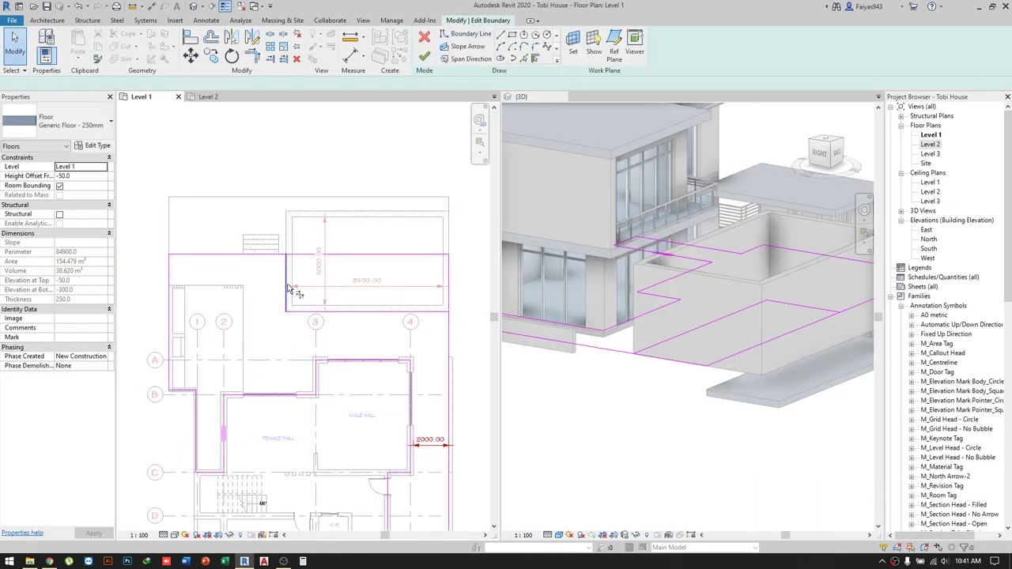
click(425, 60)
Finish the top strip floor's sketch and open another floor's boundary for editing.
double_click(339, 257)
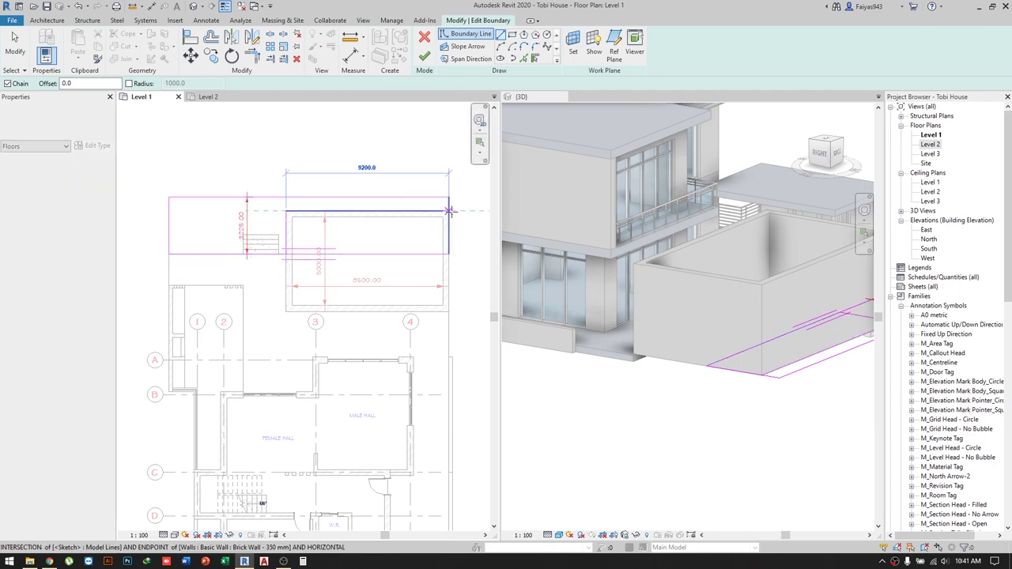
key(Escape)
key(Escape)
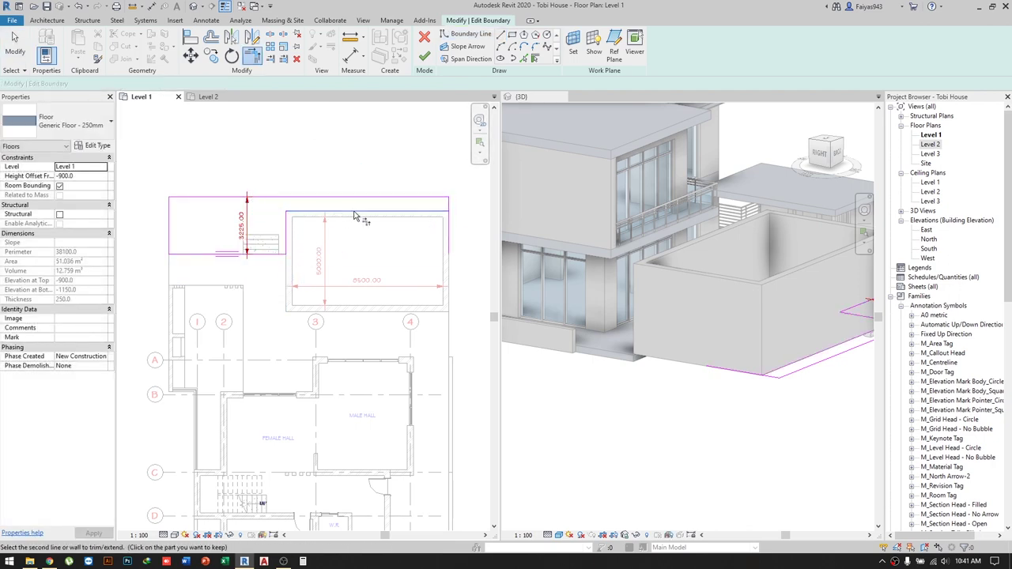
click(425, 57)
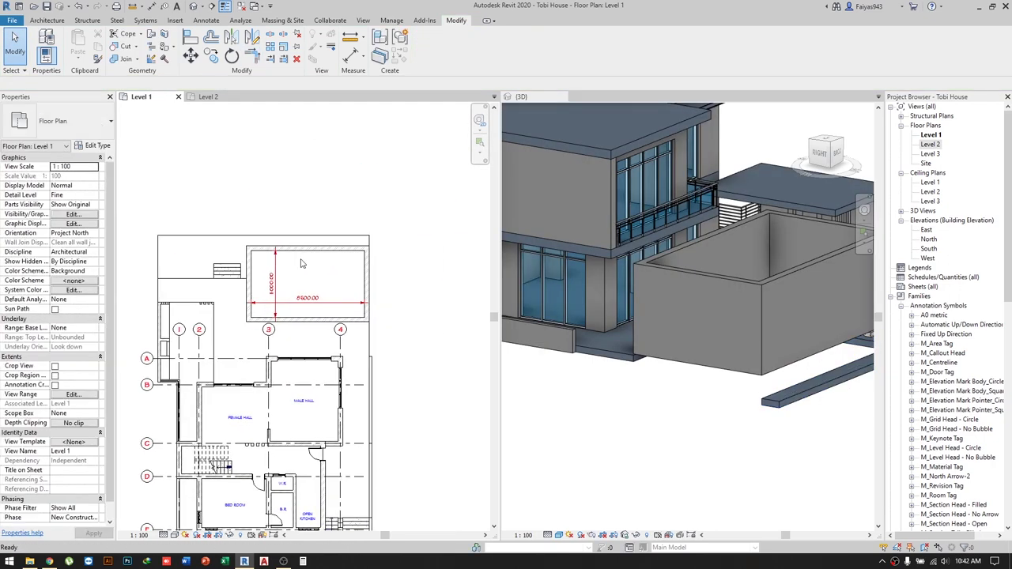
click(307, 243)
double_click(307, 243)
Sketch a rectangular floor boundary inside the pool enclosure and finish it.
scroll(289, 265, up, 3)
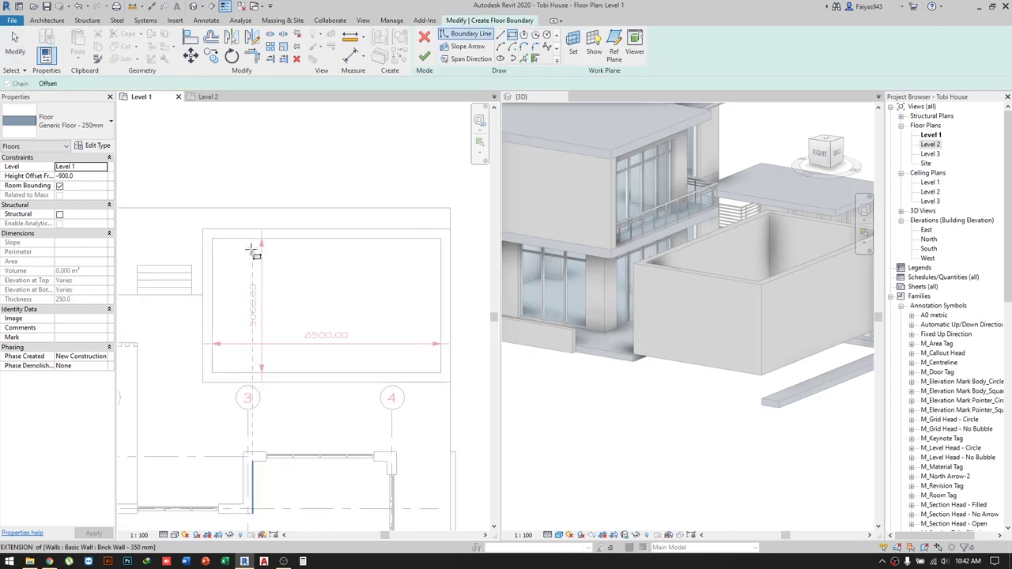
click(203, 230)
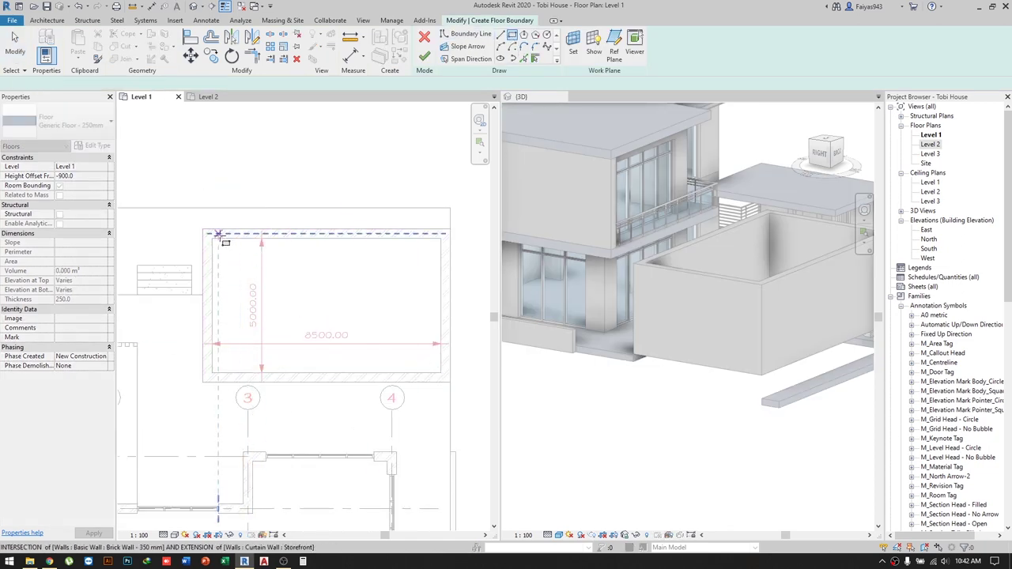
click(450, 381)
click(425, 56)
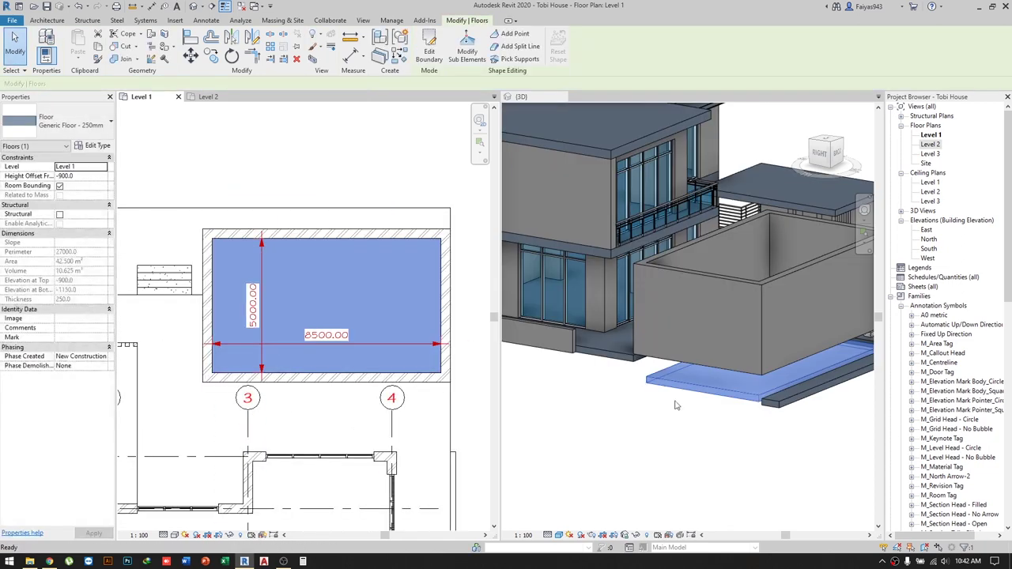
In the 3D view, align the pool walls' bases down to the new pool floor.
click(676, 405)
shift+middle_drag(675, 406, 654, 353)
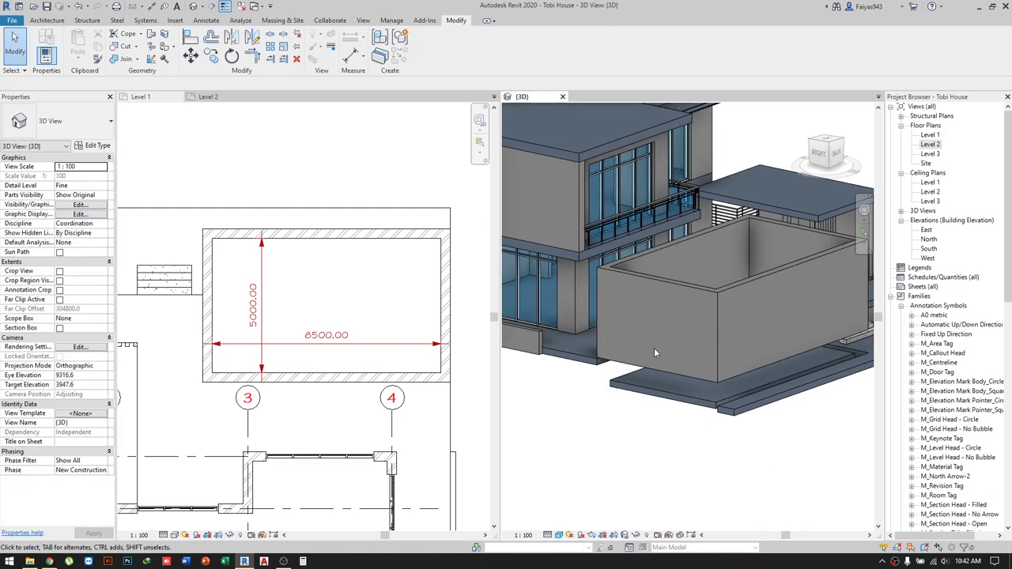
shift+middle_drag(661, 397, 672, 391)
click(672, 391)
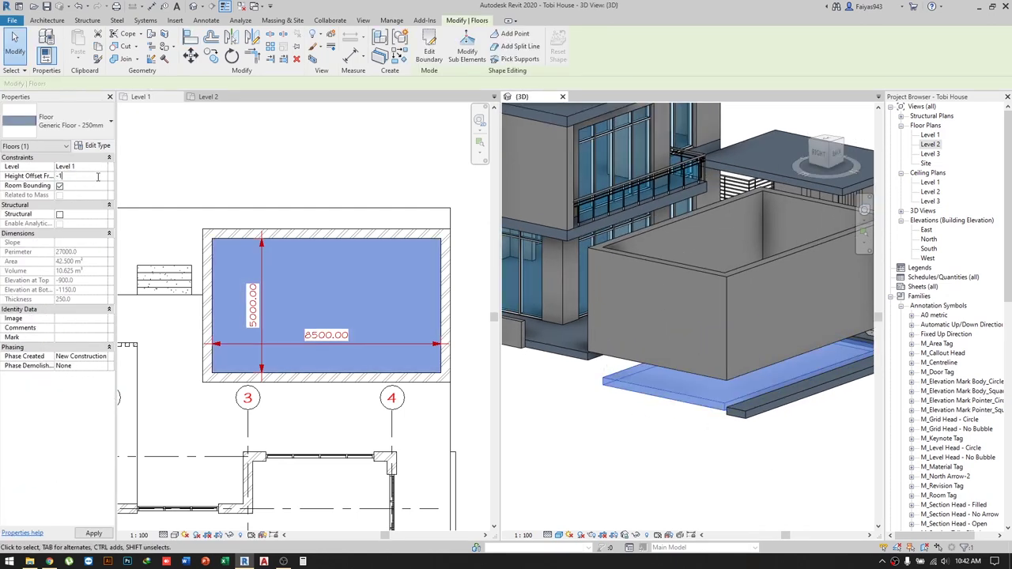
click(676, 436)
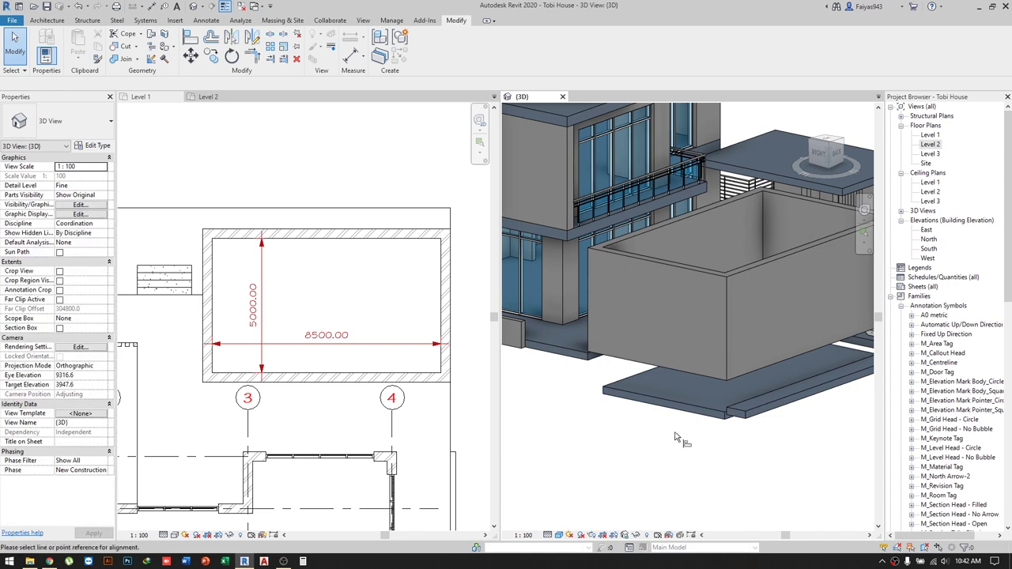
key(a)
key(l)
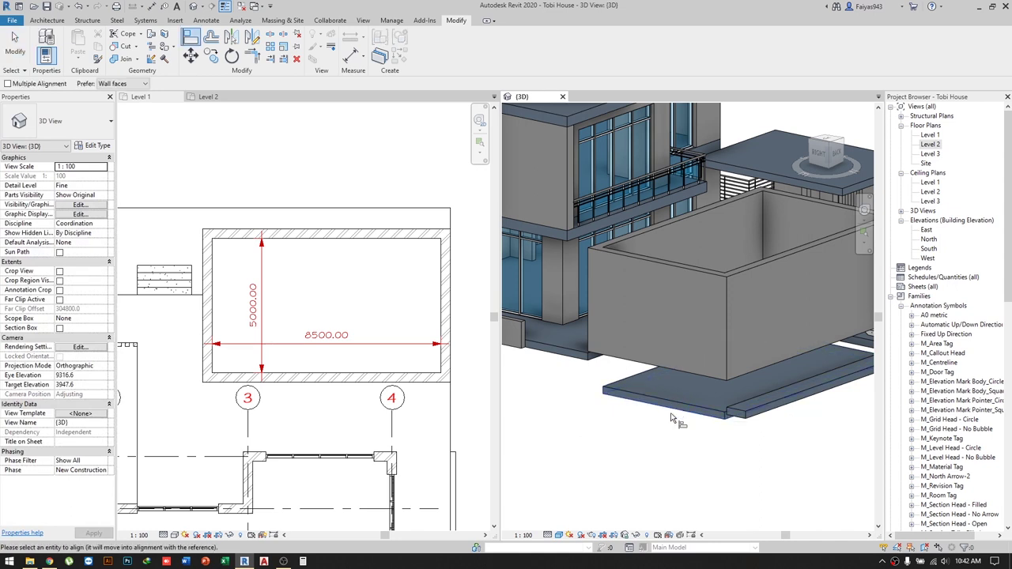
click(678, 373)
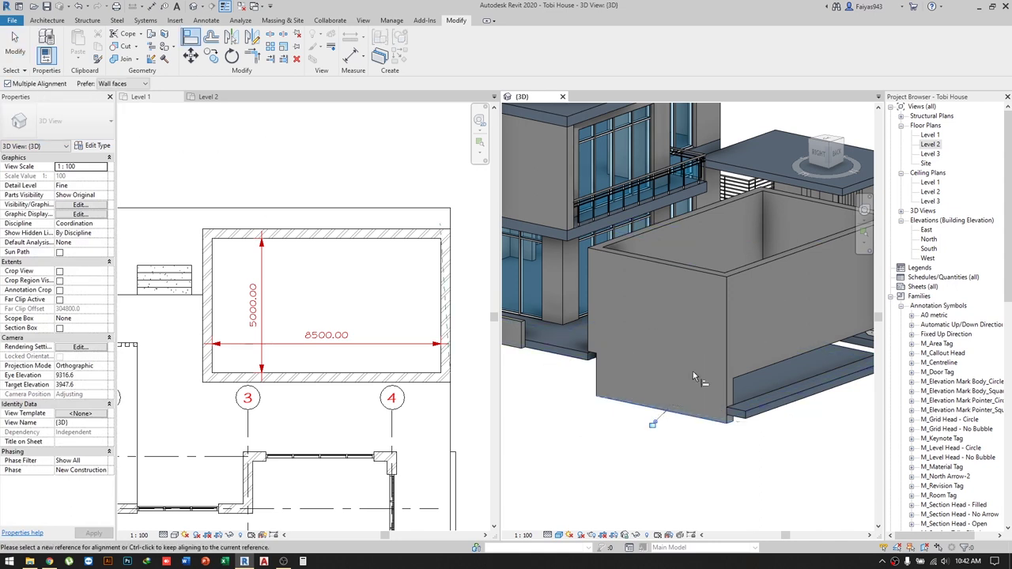
click(752, 377)
mouse_move(597, 357)
shift+middle_down()
mouse_move(582, 422)
mouse_move(585, 362)
mouse_move(625, 429)
mouse_move(616, 419)
shift+middle_up()
key(Escape)
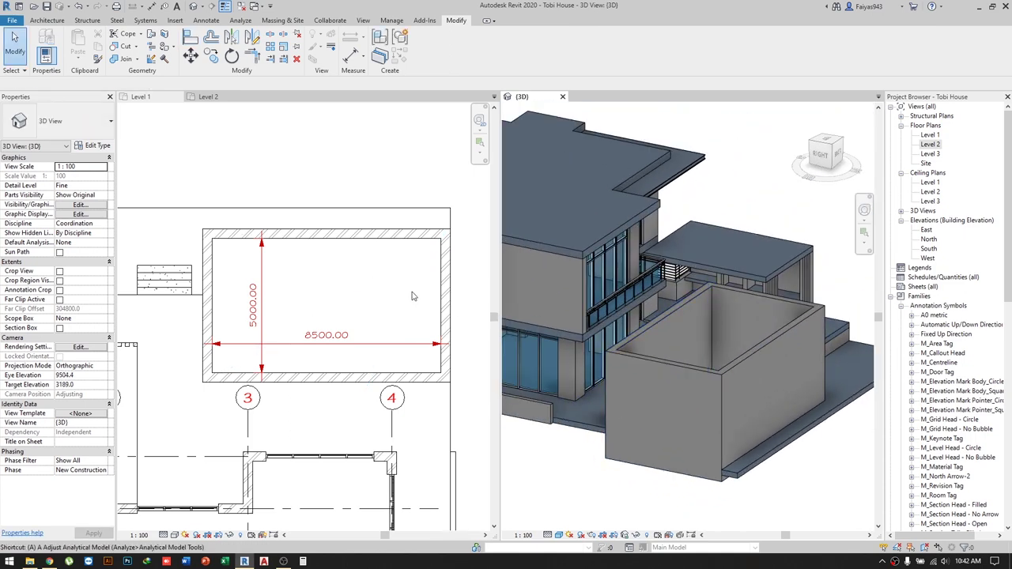
Undo the last change and open the deck floor's boundary for editing.
key(ctrl+z)
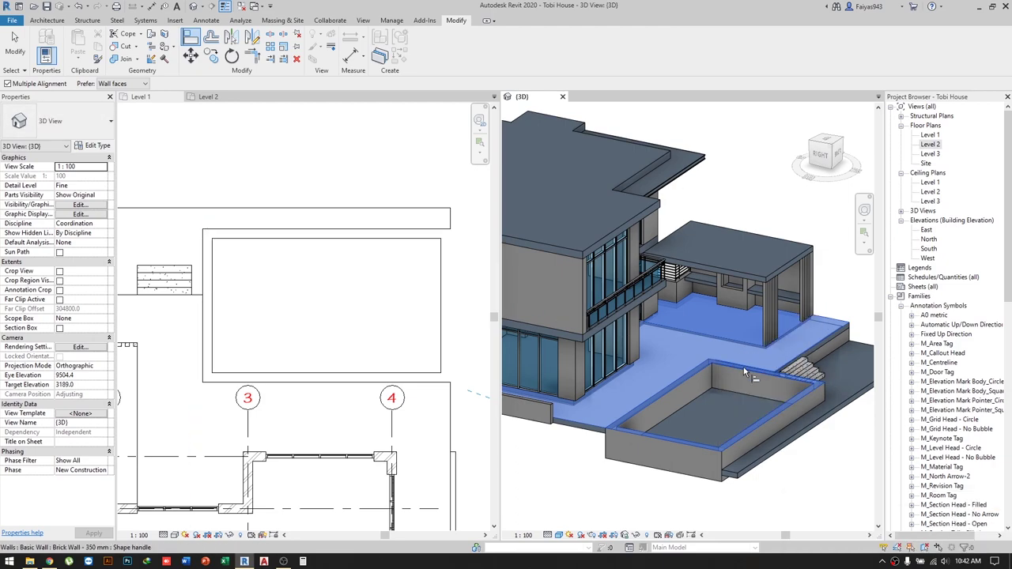
mouse_move(746, 362)
shift+middle_down()
mouse_move(624, 463)
mouse_move(601, 450)
shift+middle_up()
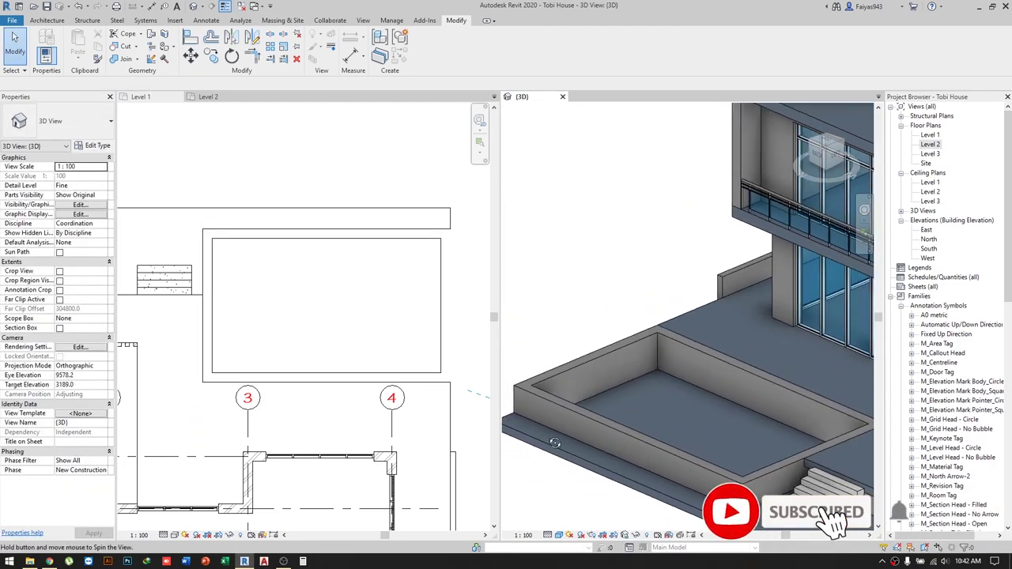
scroll(601, 451, down, 3)
scroll(601, 450, down, 2)
scroll(595, 447, up, 3)
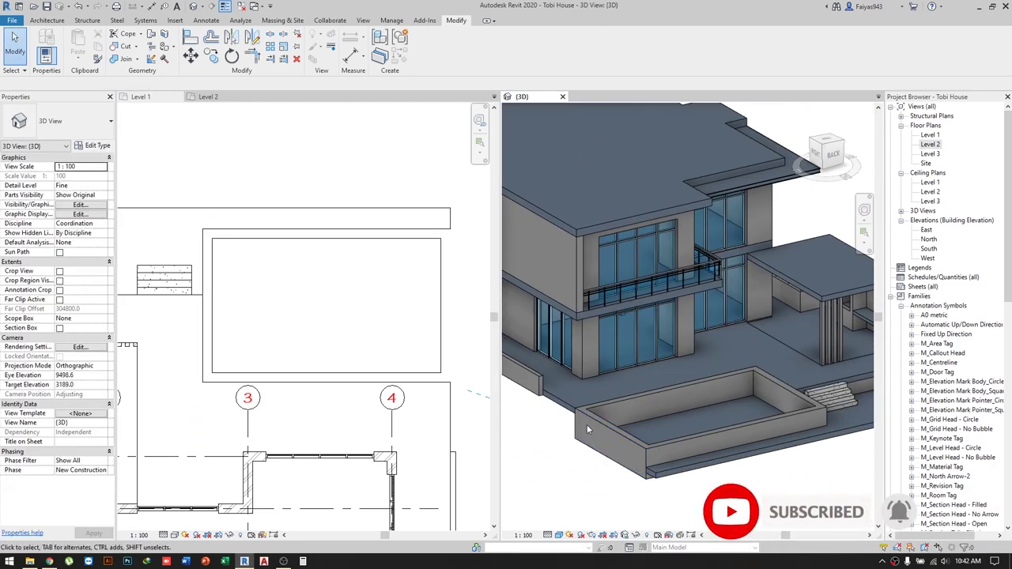
double_click(668, 474)
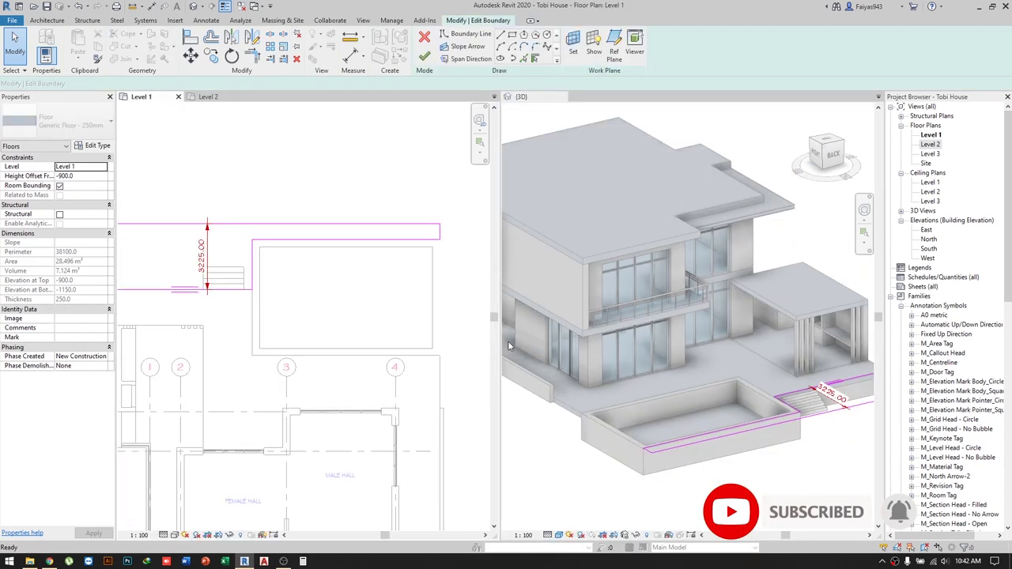
Draw a boundary line extending the -900 slab past the pool's right side and finish the sketch.
click(470, 33)
middle_drag(440, 356, 352, 332)
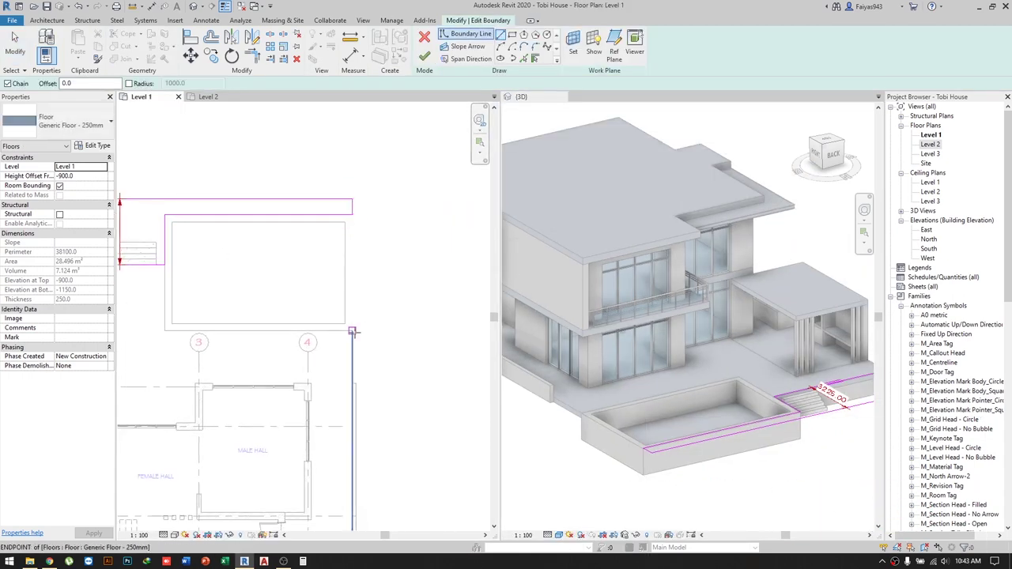
click(388, 329)
click(388, 200)
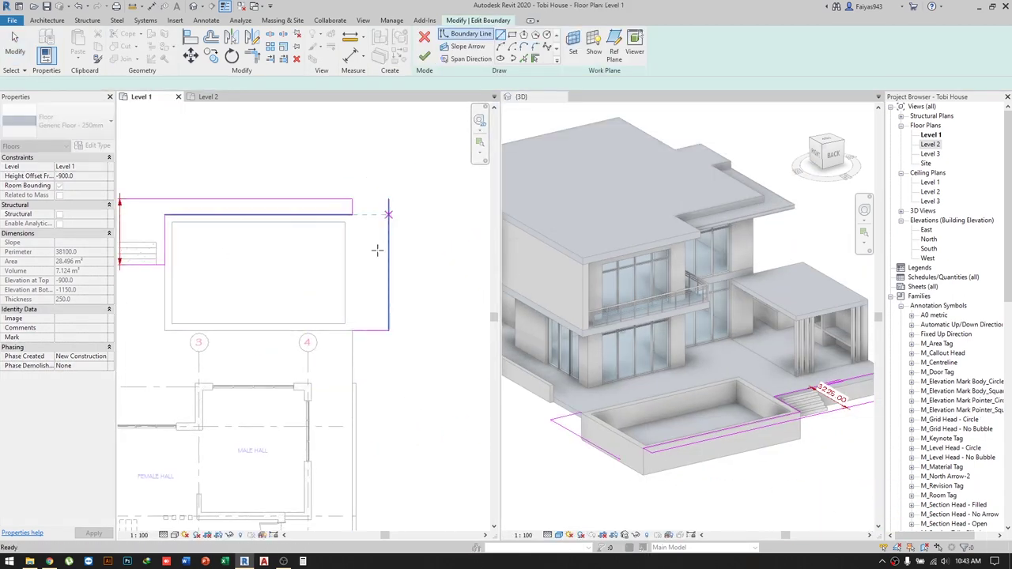
key(Escape)
key(Escape)
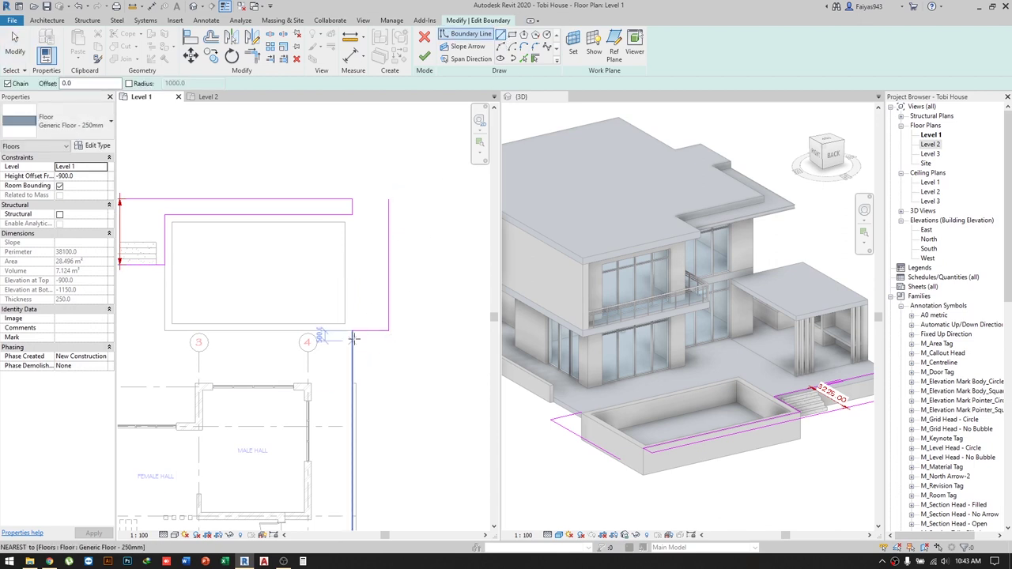
key(Escape)
key(Escape)
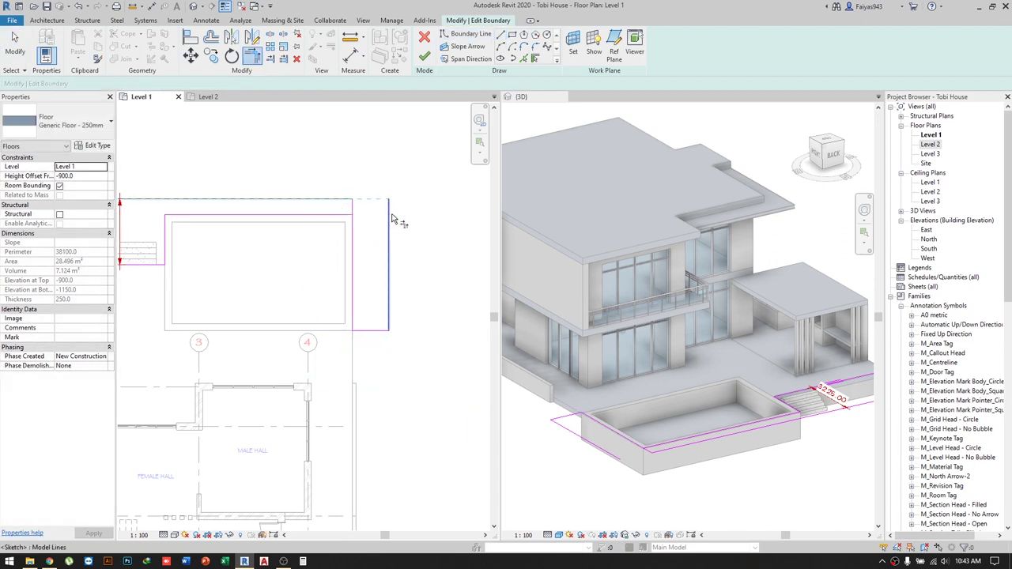
click(354, 215)
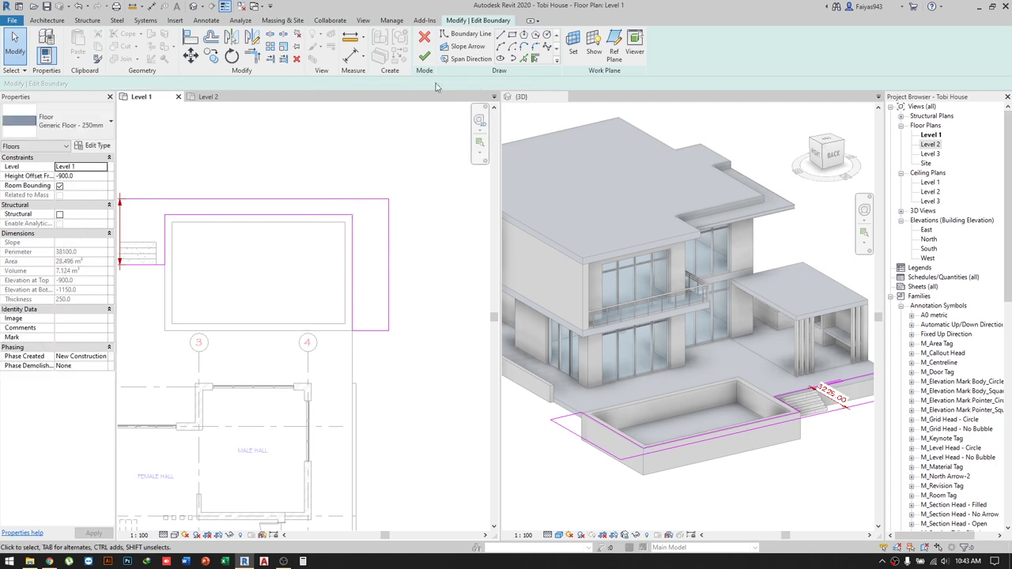
click(424, 55)
shift+middle_drag(578, 449, 636, 438)
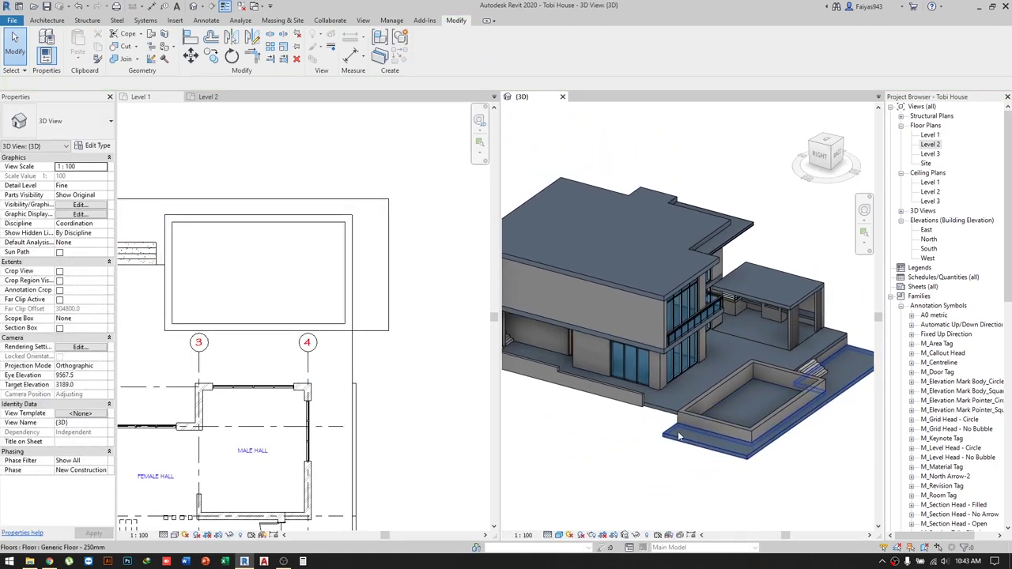
Move the stair, rotate it 90 degrees, and place it against the platform wall edge.
click(241, 294)
click(186, 281)
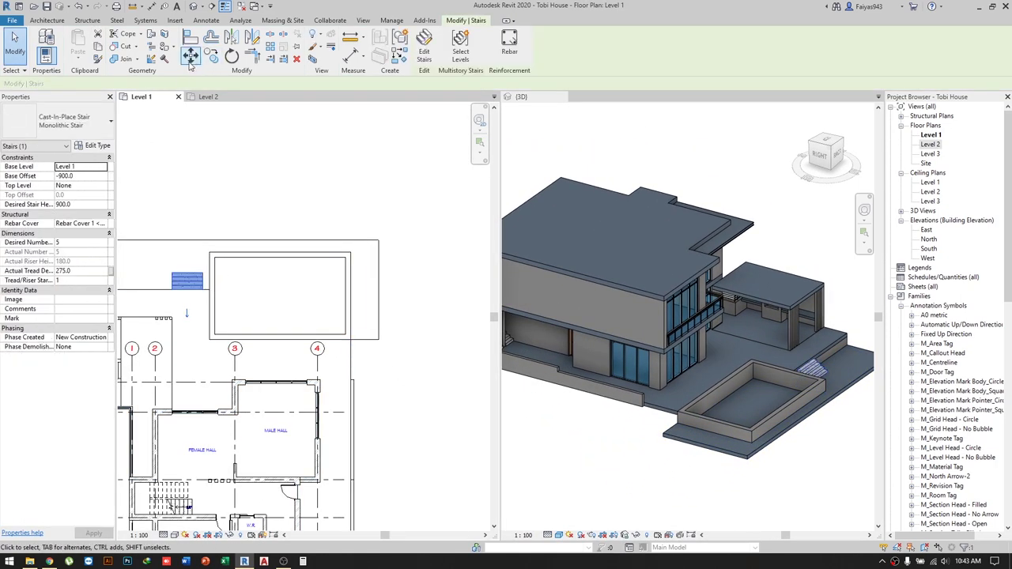
click(190, 53)
click(187, 281)
click(378, 373)
scroll(375, 339, up, 3)
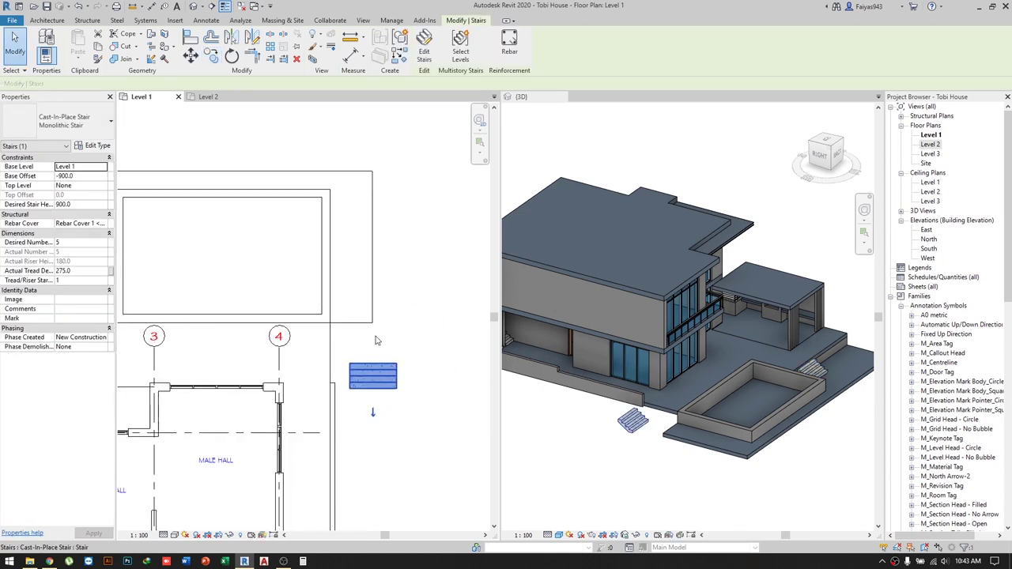
click(371, 427)
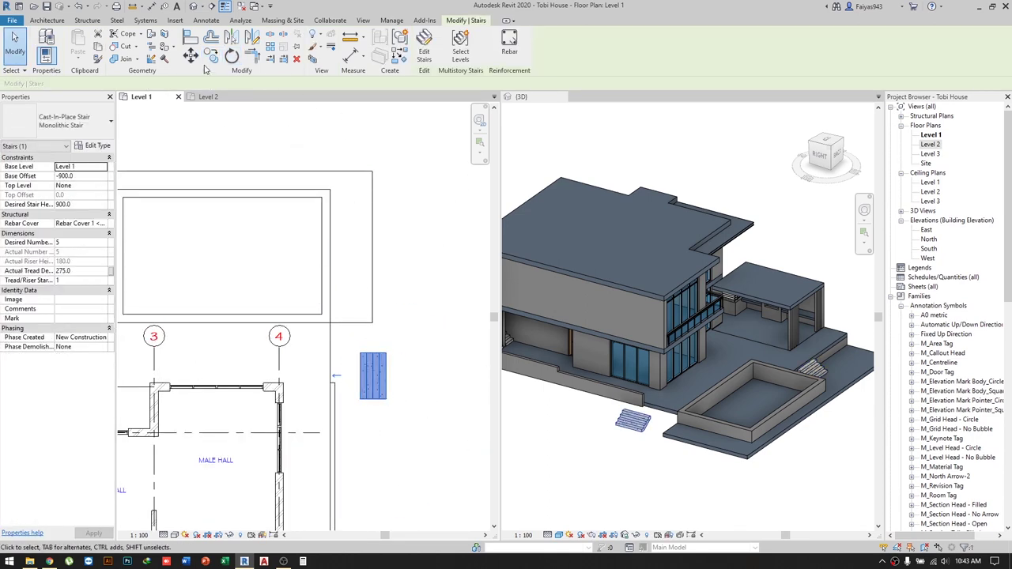
click(190, 54)
click(330, 325)
scroll(331, 326, up, 3)
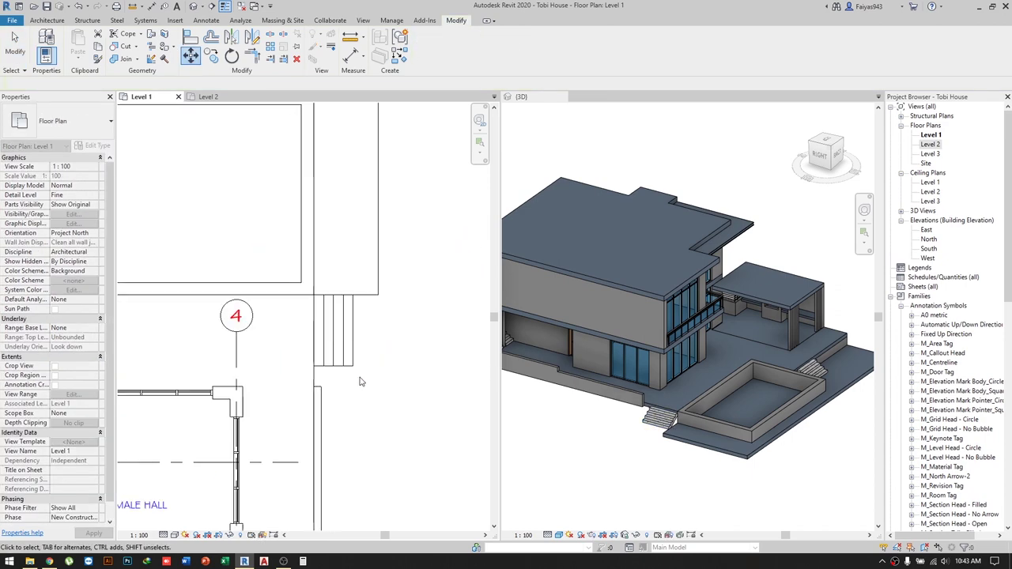
Stretch the Generic Floor - 250mm outline down beneath the stair and finish the edit.
click(310, 395)
click(361, 424)
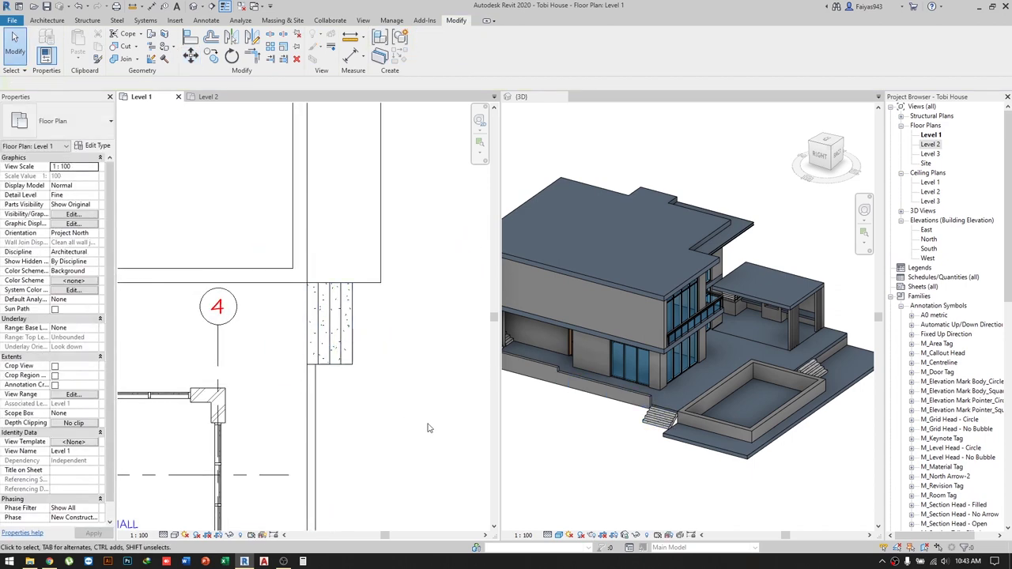
click(642, 459)
scroll(641, 459, up, 5)
double_click(711, 426)
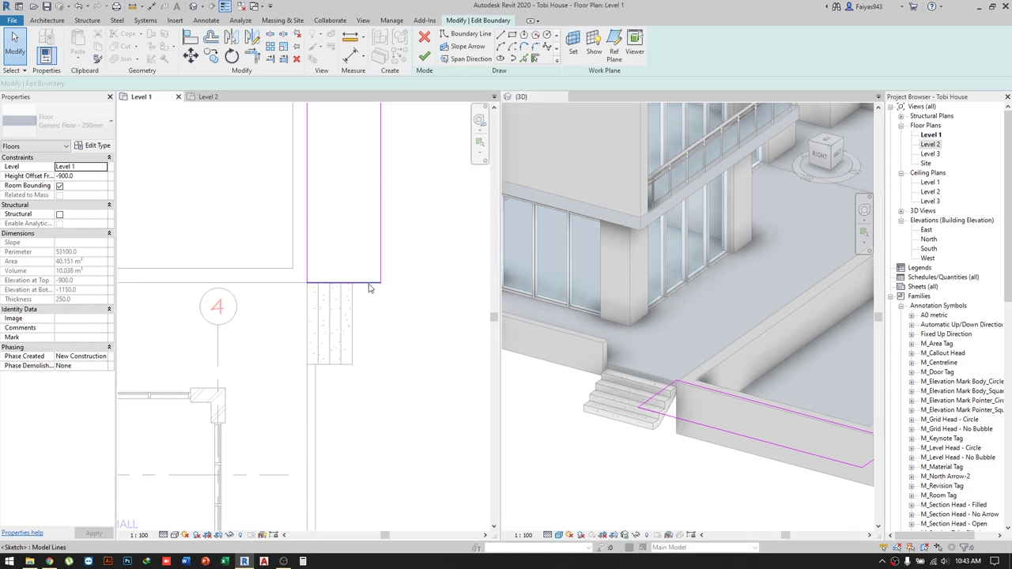
drag(362, 283, 362, 364)
click(423, 58)
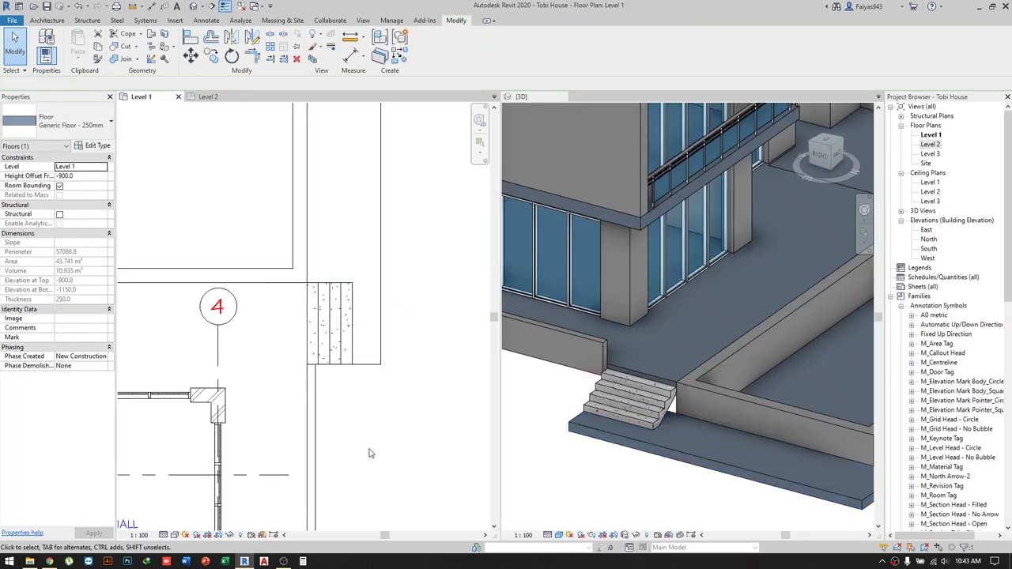
Drag the stair run's side handle to widen it to 2425 mm and finish editing.
scroll(334, 338, down, 3)
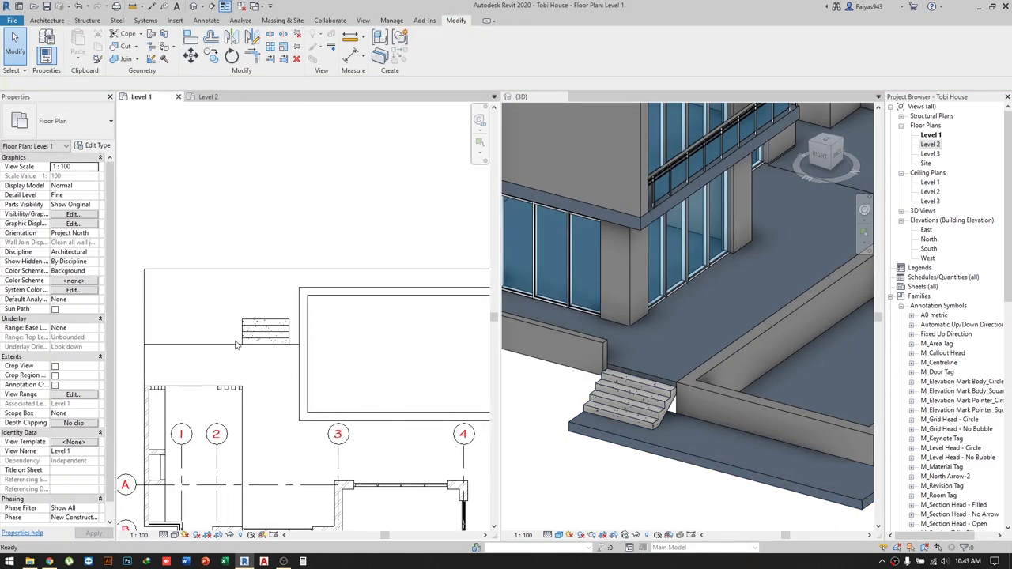
click(272, 332)
scroll(290, 336, up, 2)
double_click(290, 336)
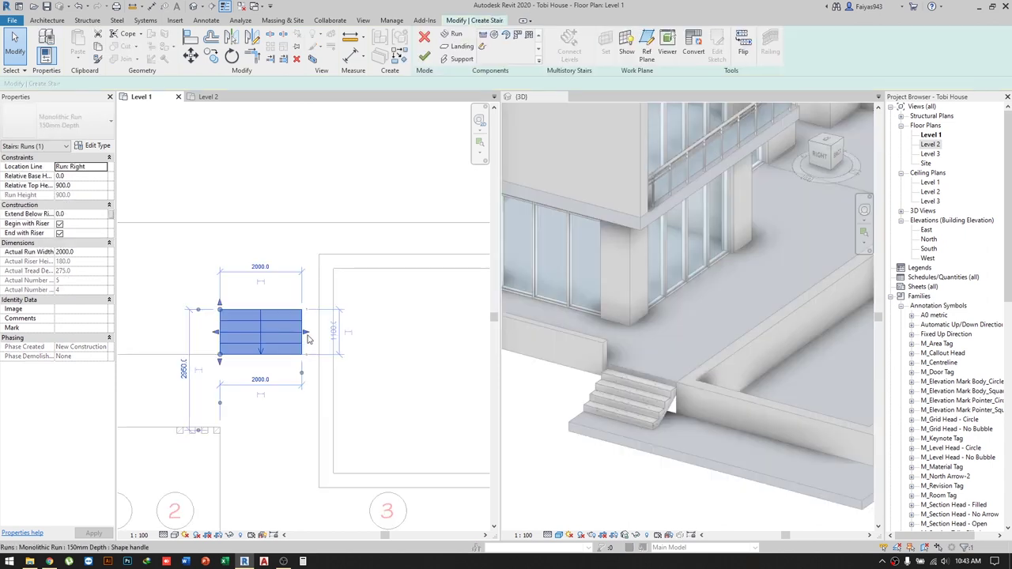
middle_drag(389, 399, 490, 427)
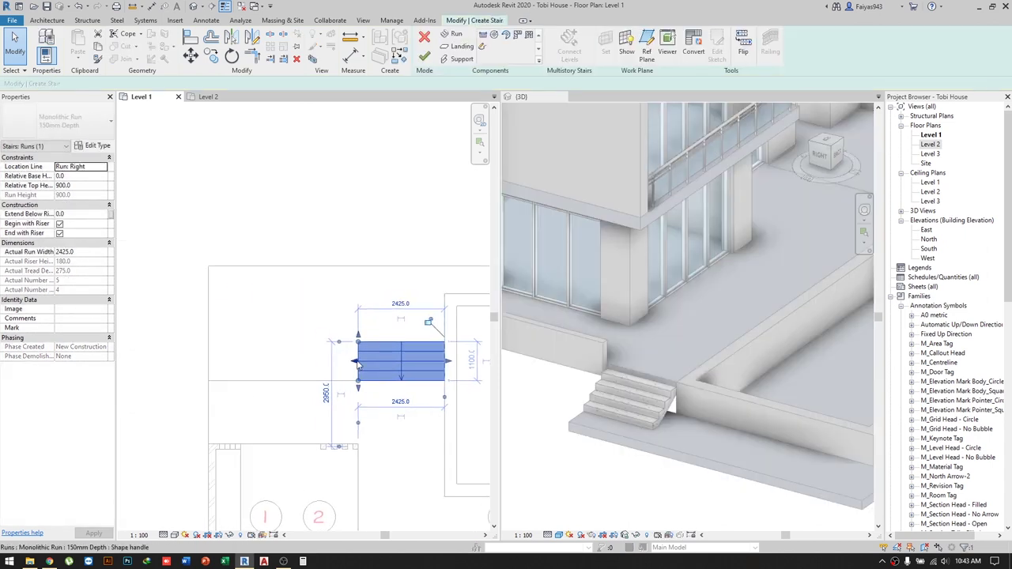
click(250, 358)
scroll(244, 401, down, 4)
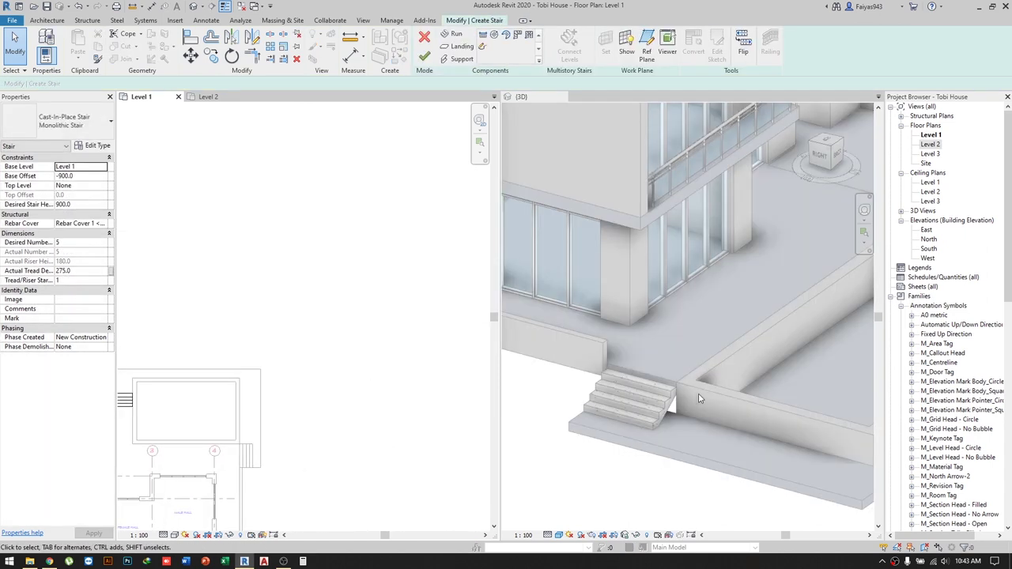
mouse_move(698, 393)
shift+middle_down()
mouse_move(542, 384)
mouse_move(521, 371)
shift+middle_up()
click(424, 56)
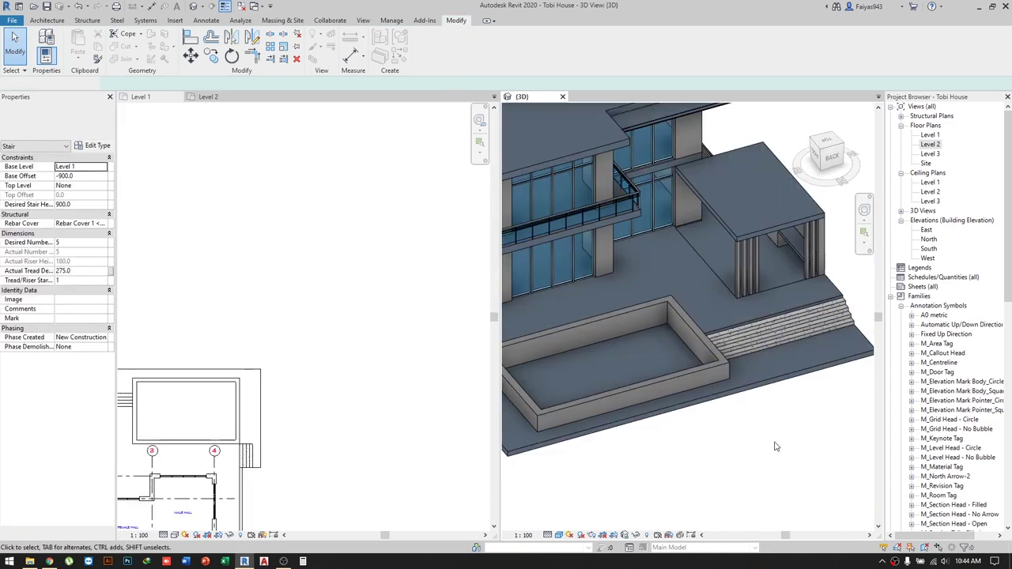
click(775, 447)
Inspect the pool walls and rotated stair from the 3D view and Level 1 plan.
shift+middle_drag(746, 413, 732, 428)
scroll(587, 459, up, 2)
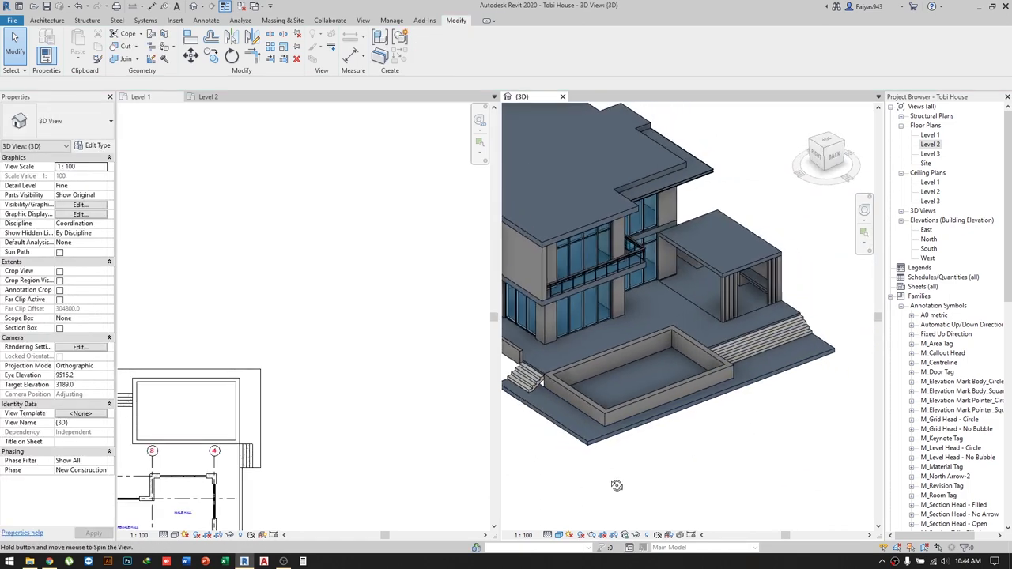
scroll(590, 398, up, 2)
scroll(609, 391, up, 2)
scroll(636, 388, up, 1)
click(642, 386)
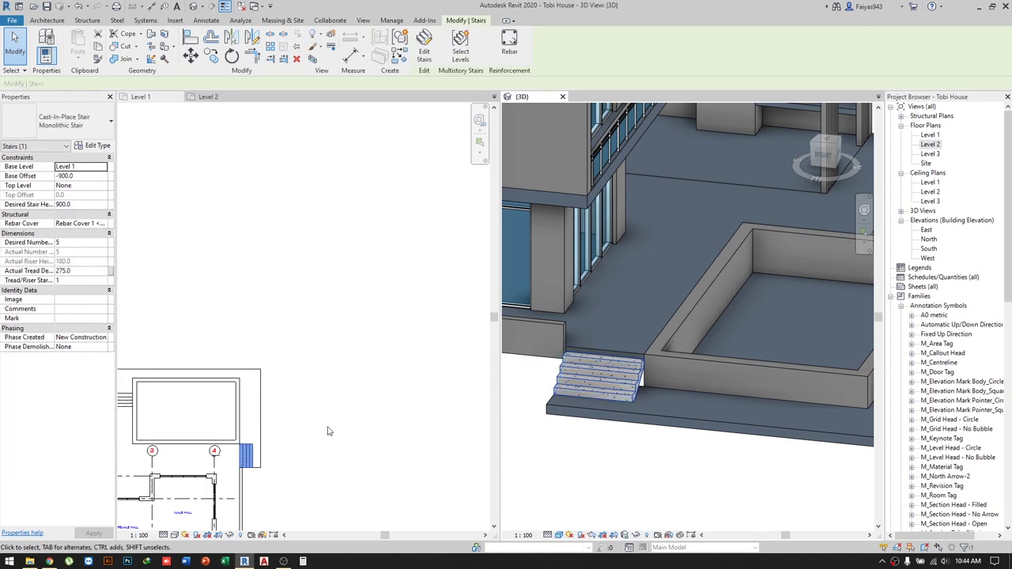
click(327, 429)
scroll(358, 424, up, 2)
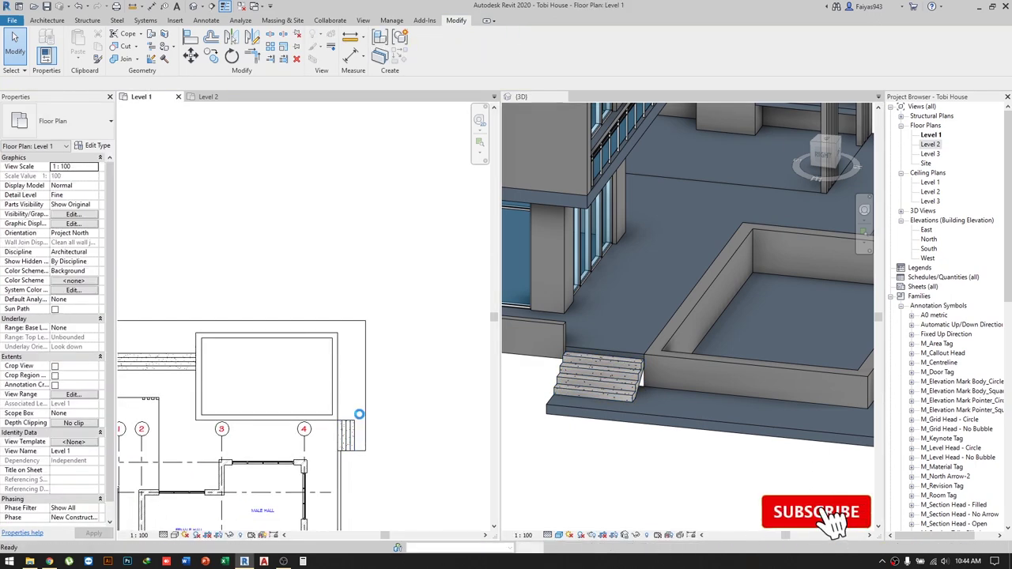
click(791, 463)
shift+middle_drag(790, 462, 814, 463)
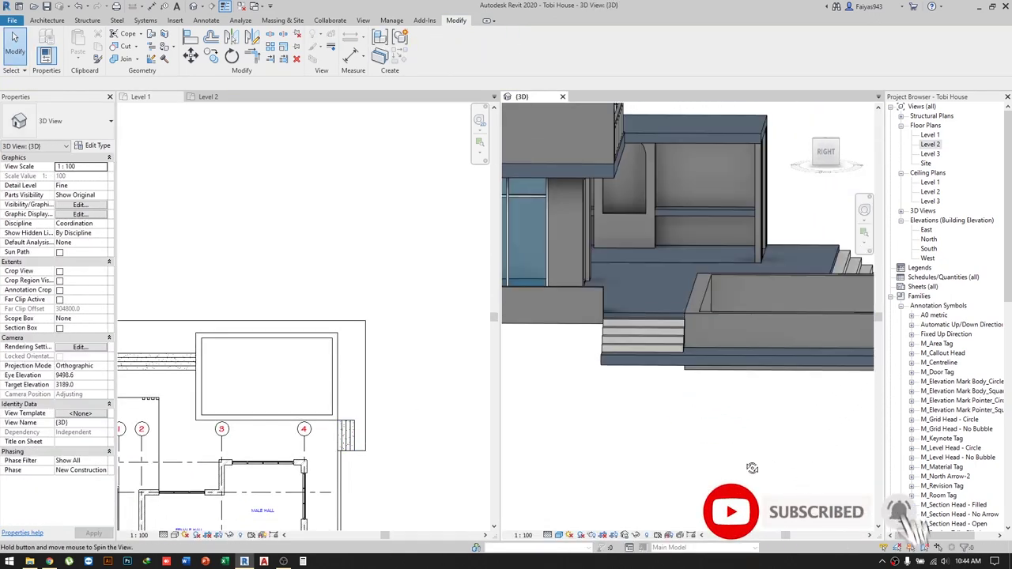
scroll(676, 350, up, 2)
scroll(670, 430, up, 2)
scroll(600, 377, down, 1)
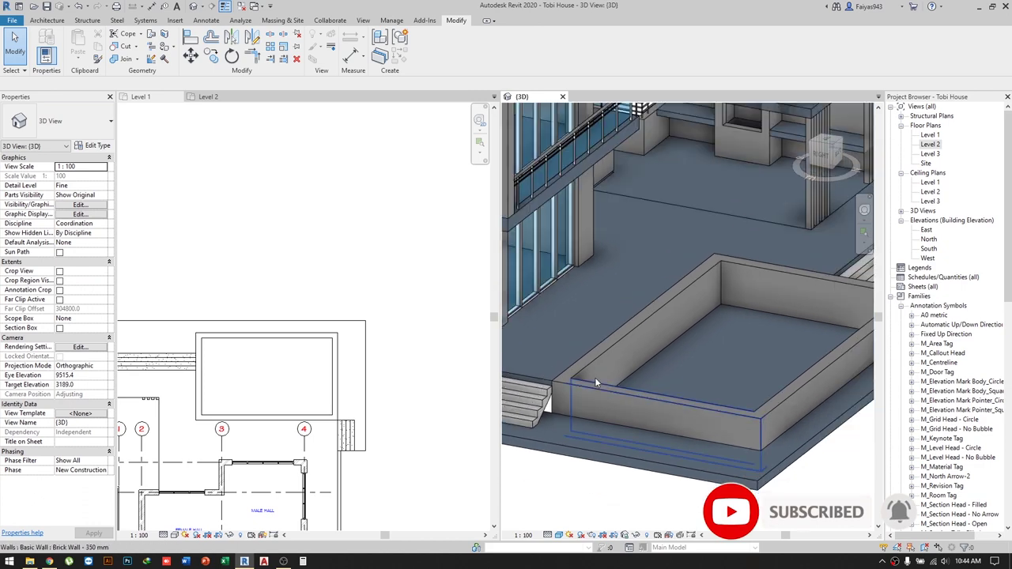
click(581, 363)
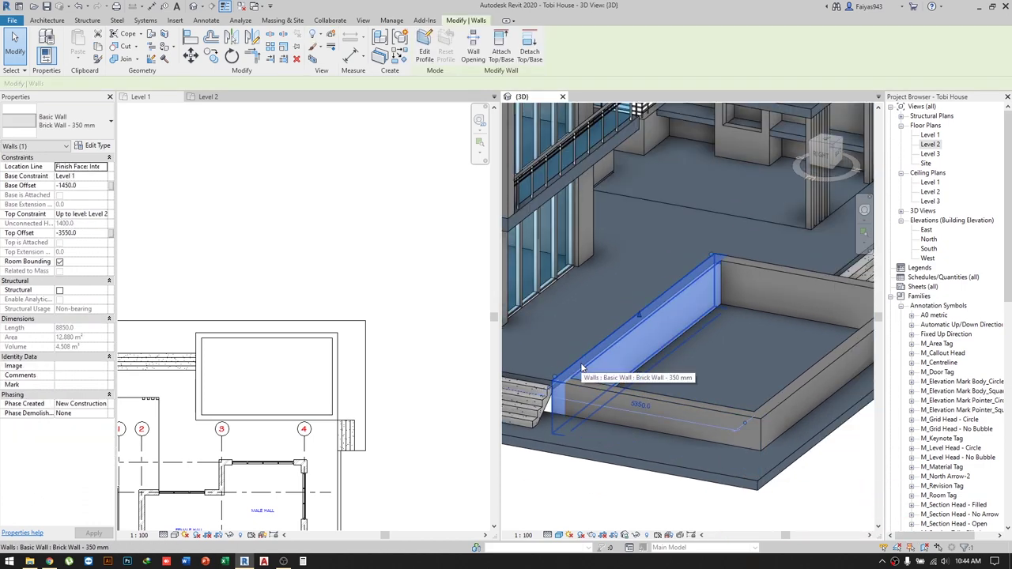
key(Escape)
mouse_move(621, 390)
shift+middle_down()
mouse_move(619, 379)
mouse_move(699, 398)
shift+middle_up()
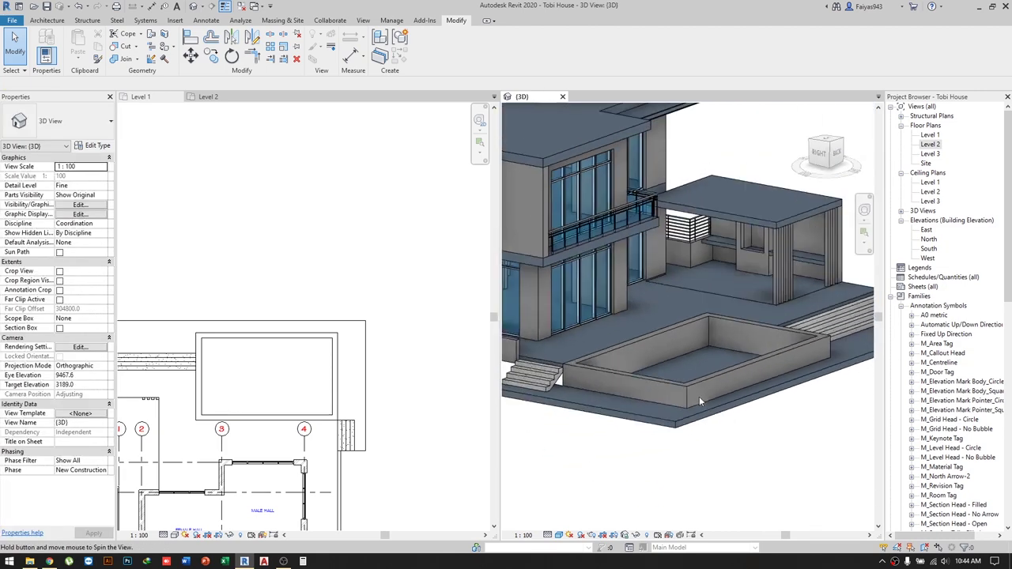
shift+middle_drag(566, 400, 522, 422)
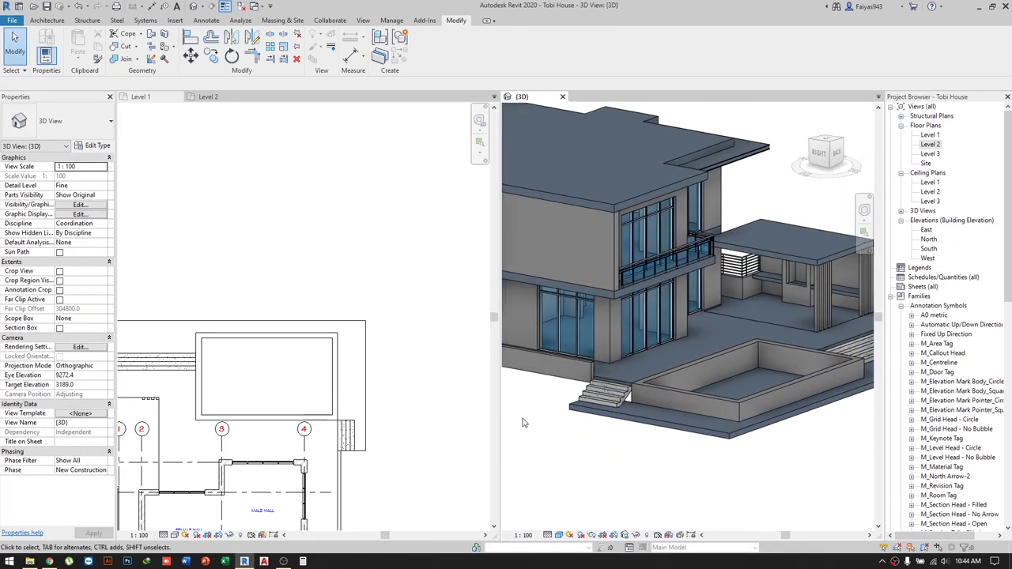
Start a wall (WA) near grid 4 in the Level 1 plan, then cancel it.
click(376, 434)
key(w)
key(a)
scroll(375, 433, up, 2)
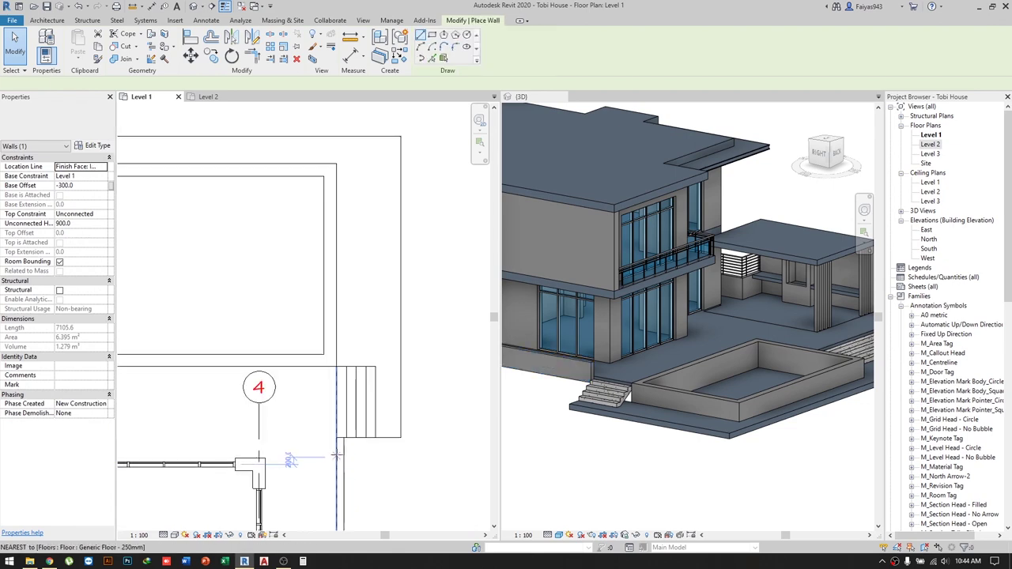
scroll(375, 434, up, 2)
click(375, 433)
key(Escape)
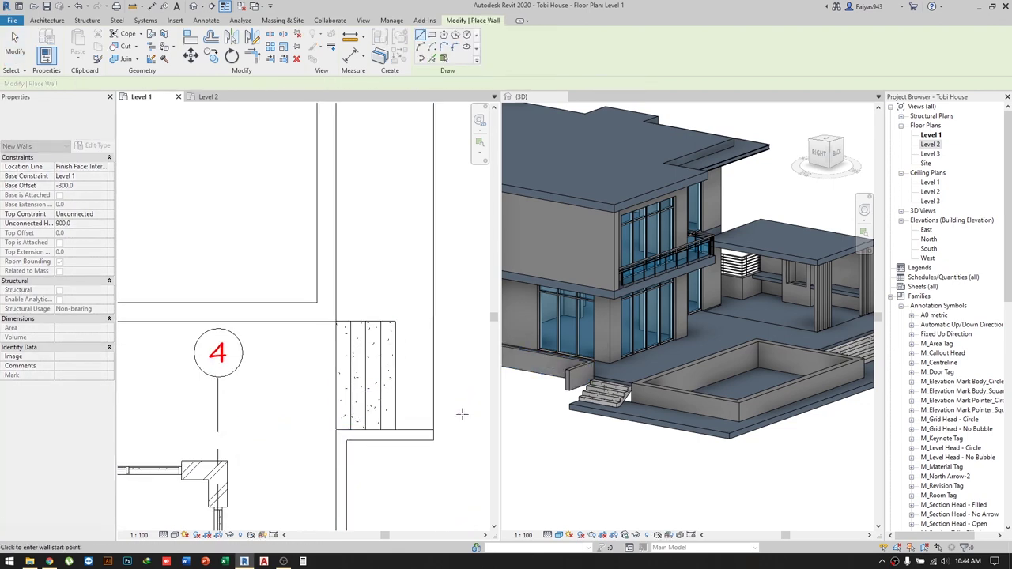
key(Escape)
scroll(569, 386, up, 2)
Orbit the 3D view to the pool stairs and try a matching wall (CS), then cancel.
click(570, 385)
middle_drag(570, 386, 666, 401)
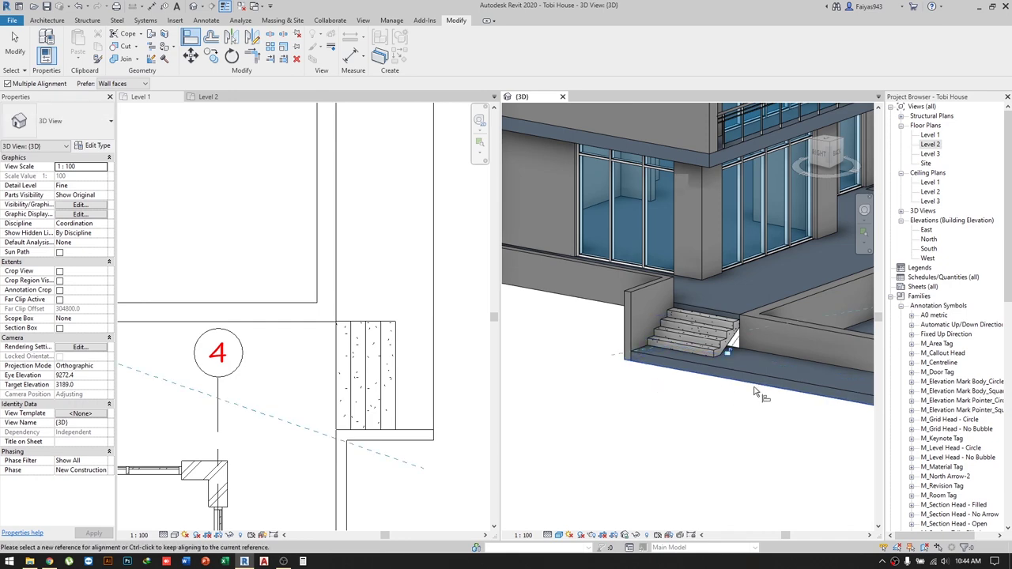
key(Escape)
shift+middle_drag(754, 391, 644, 399)
scroll(626, 351, up, 1)
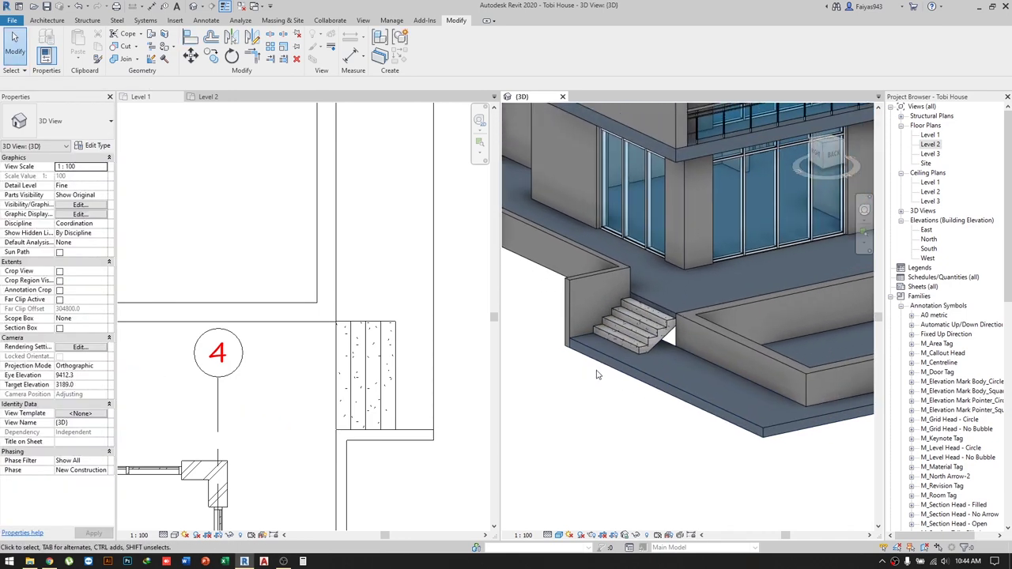
scroll(628, 361, up, 1)
click(527, 219)
key(c)
key(s)
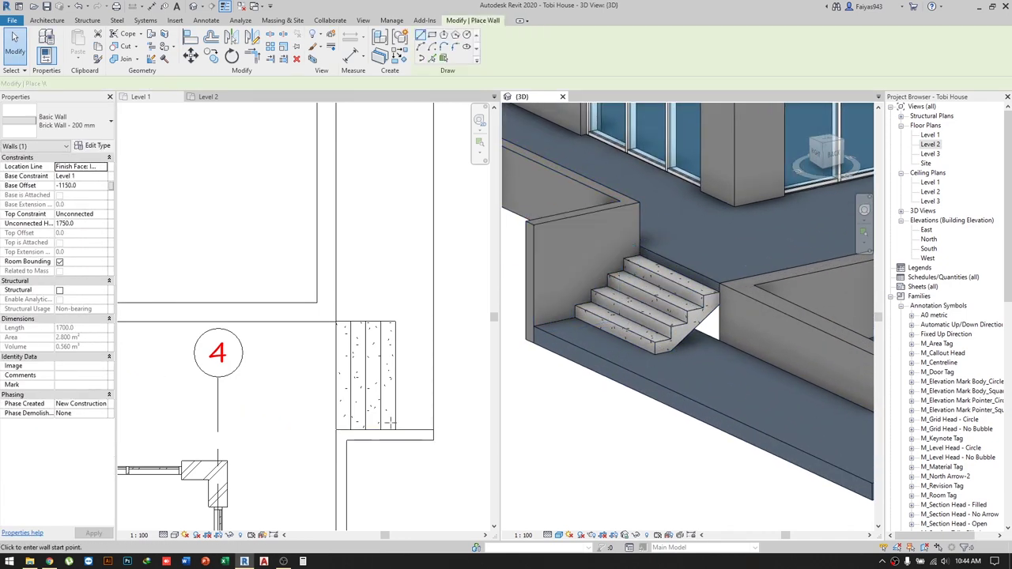
scroll(363, 317, up, 1)
click(337, 314)
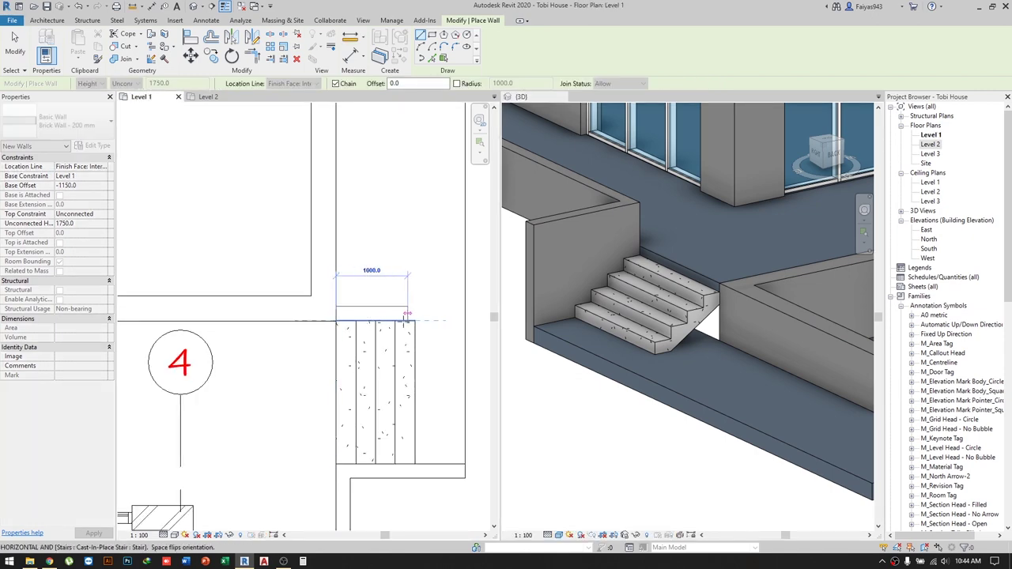
key(Escape)
Select the brick wall beside the stair and drag its top down to 790 high.
key(Escape)
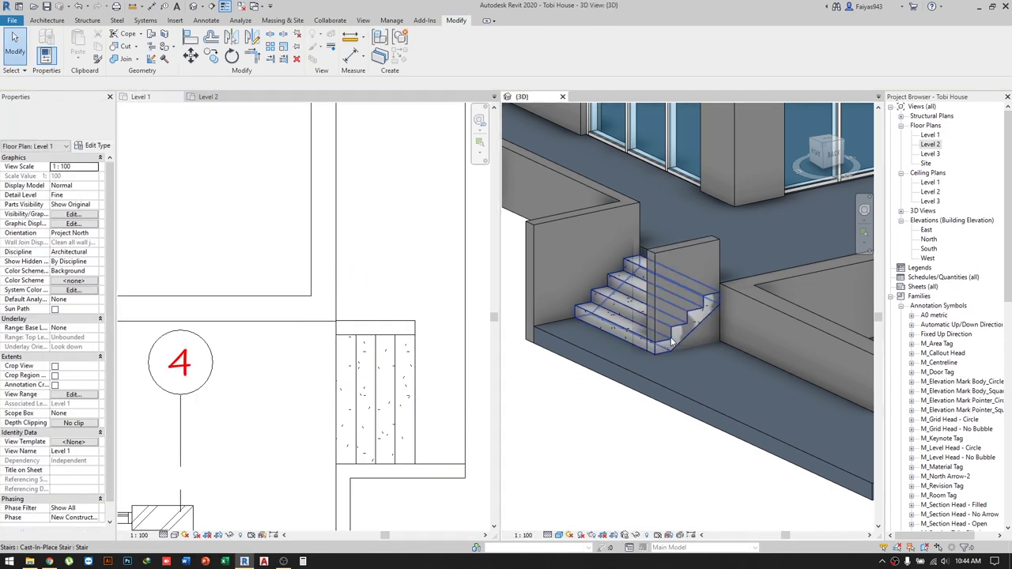
click(682, 340)
key(Escape)
click(680, 301)
key(Escape)
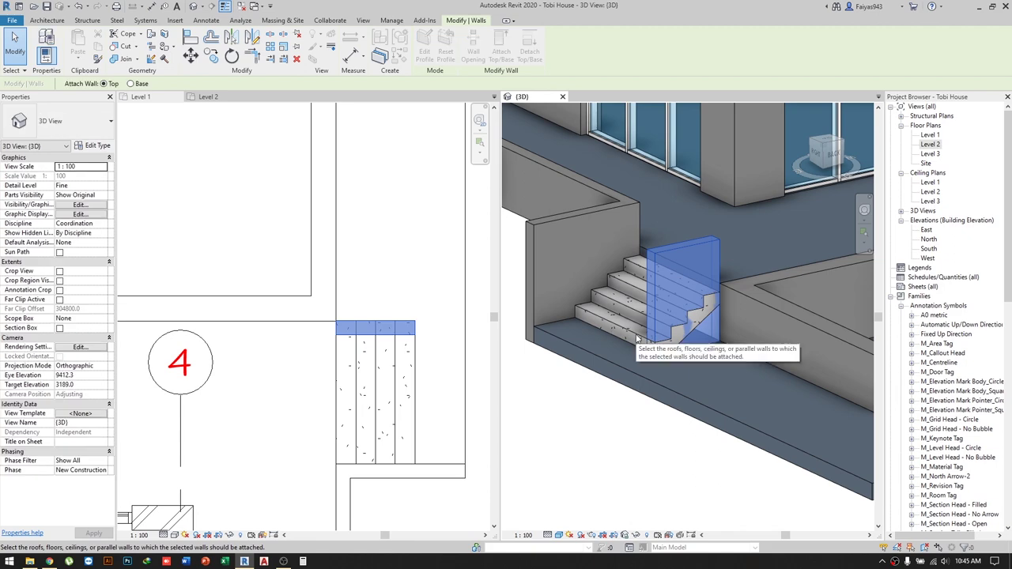
click(677, 271)
key(Escape)
click(685, 244)
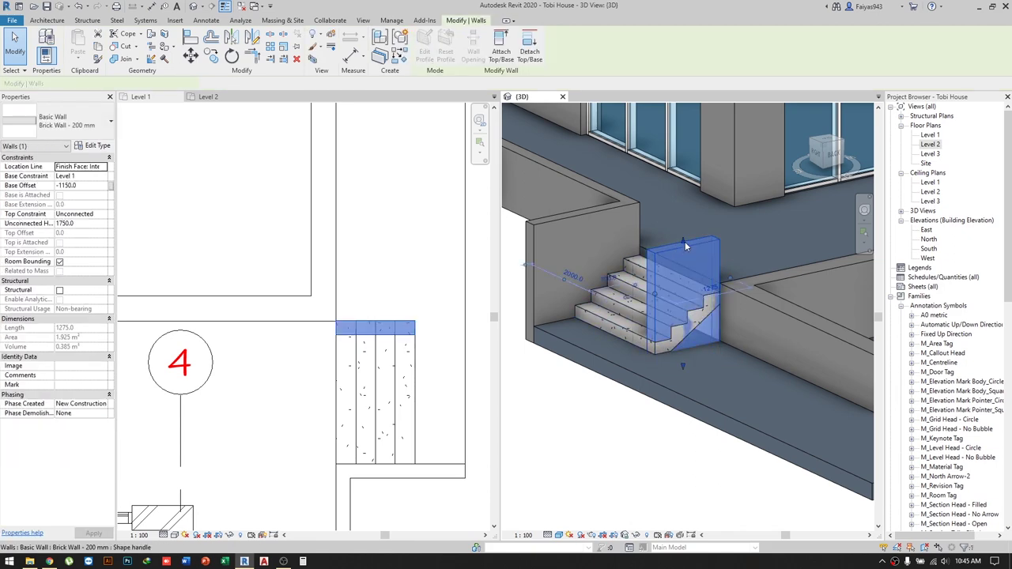
drag(708, 314, 752, 309)
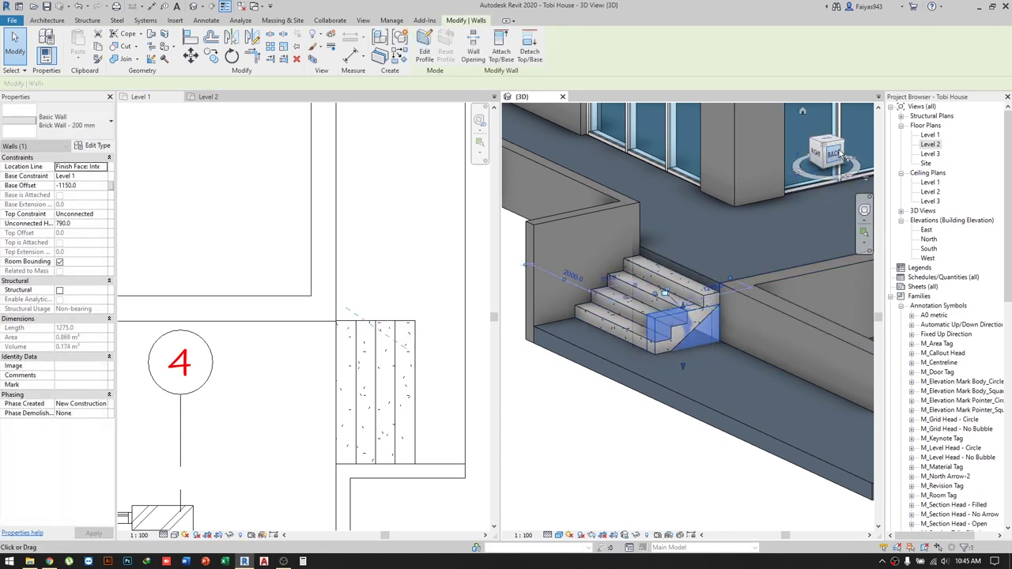
scroll(586, 320, up, 5)
scroll(586, 321, down, 3)
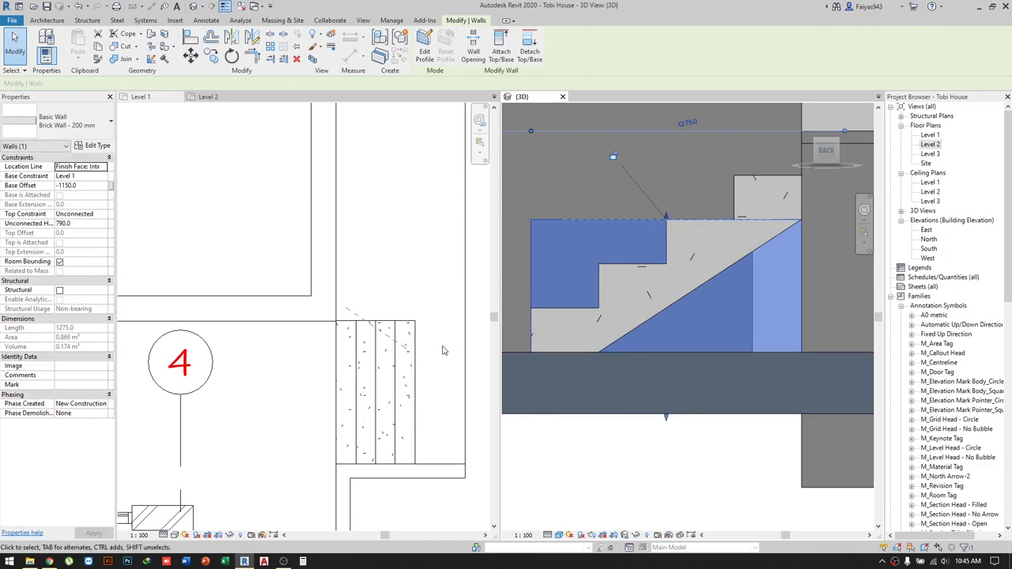
Drag the wall's left end in to shorten it to 1015 long.
key(Escape)
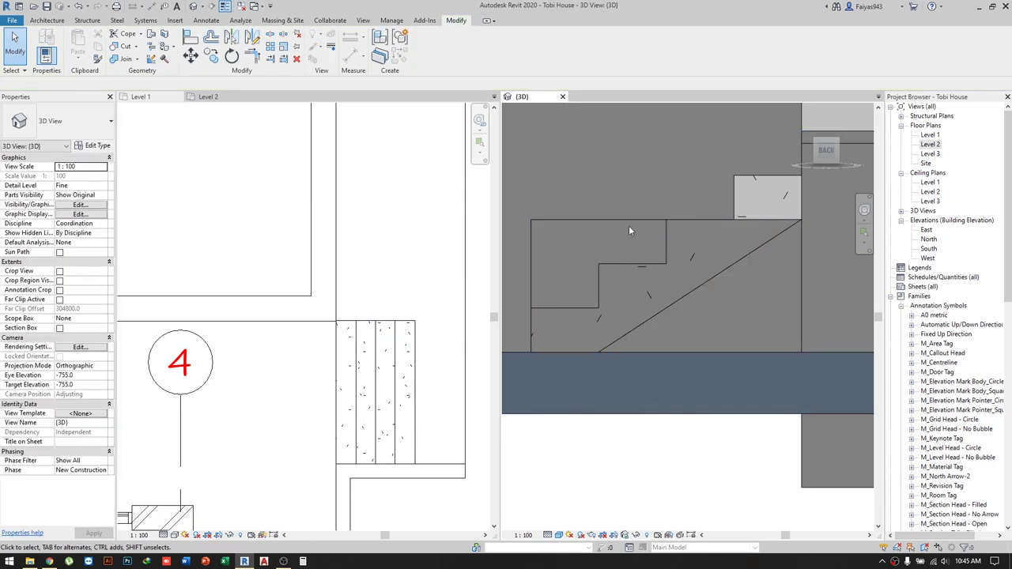
click(629, 230)
drag(531, 316, 597, 304)
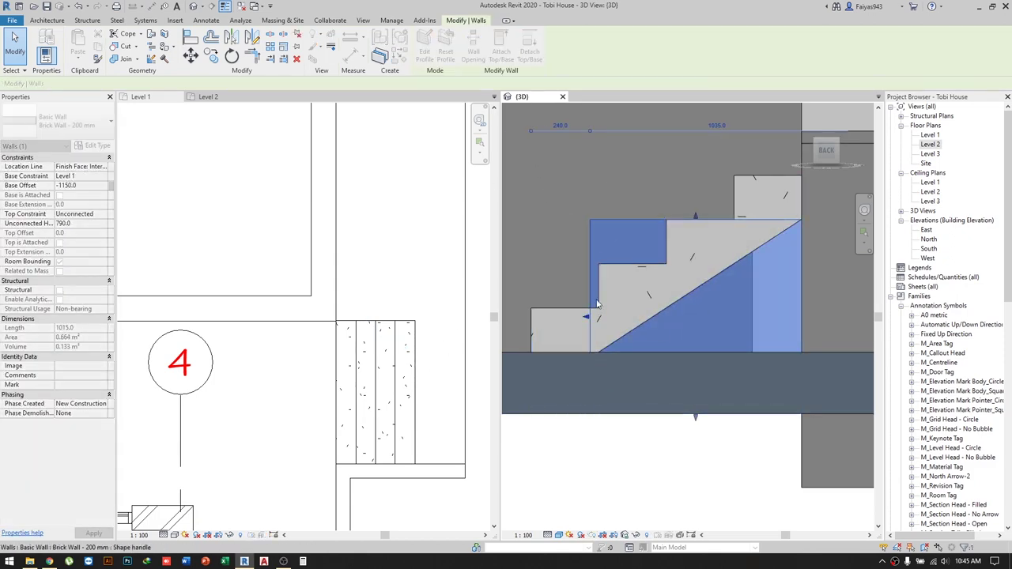
Edit the wall profile, pick the stair's sloping edge and delete the rectangle lines.
click(425, 52)
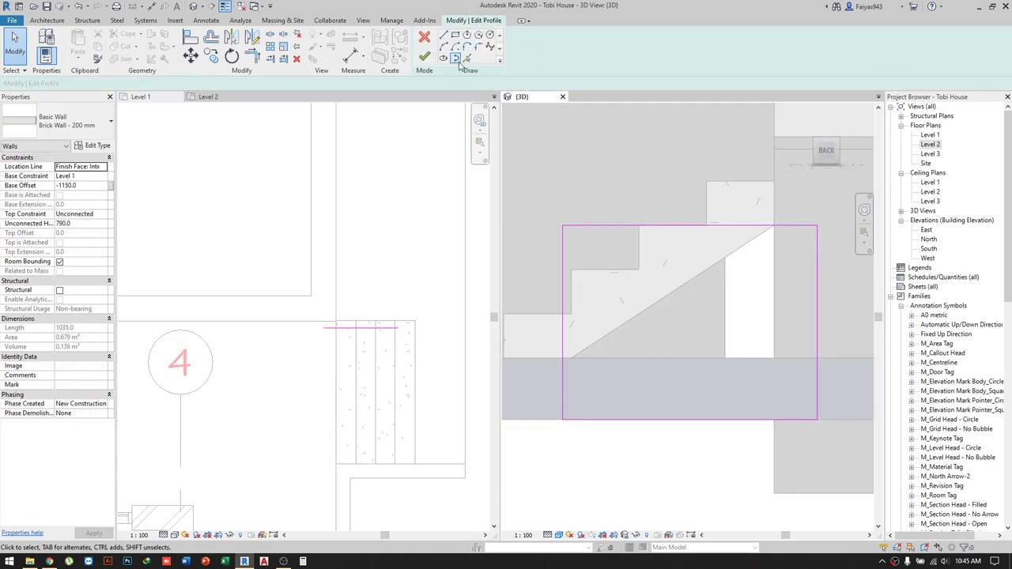
click(777, 324)
key(Escape)
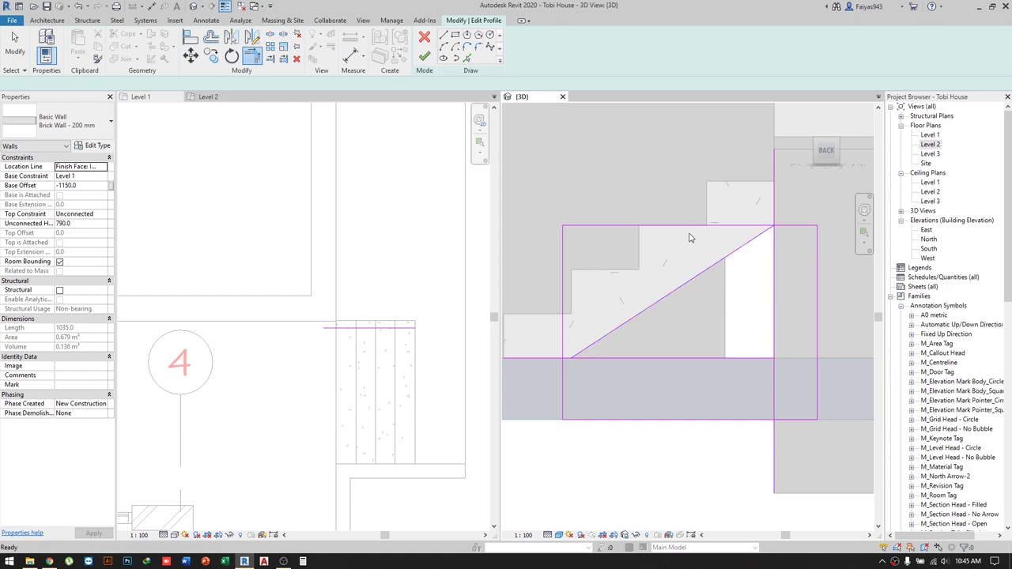
key(Tab)
click(689, 227)
key(Delete)
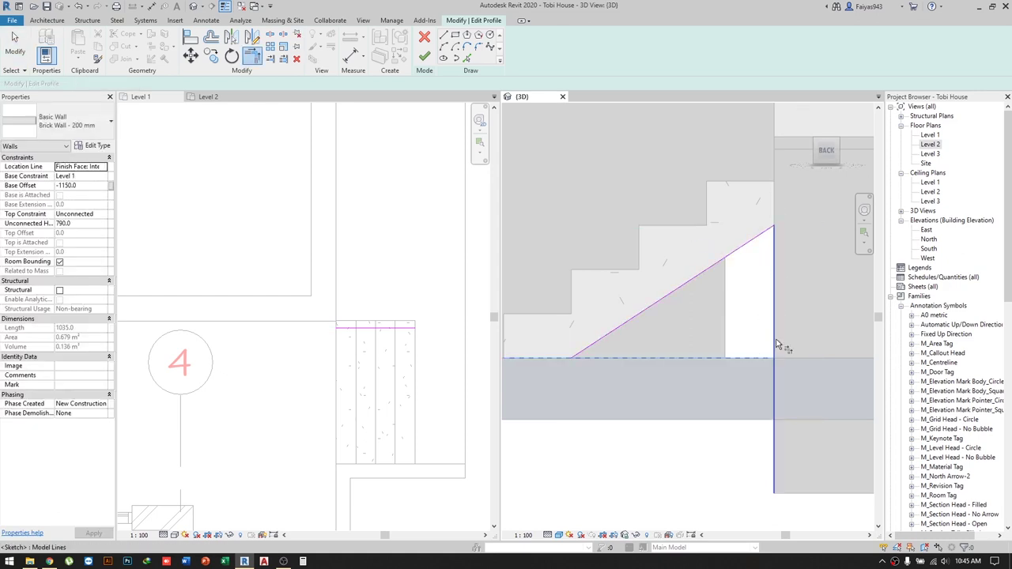
Trim the bottom line to the diagonal and finish the triangular wall profile.
click(426, 59)
key(Return)
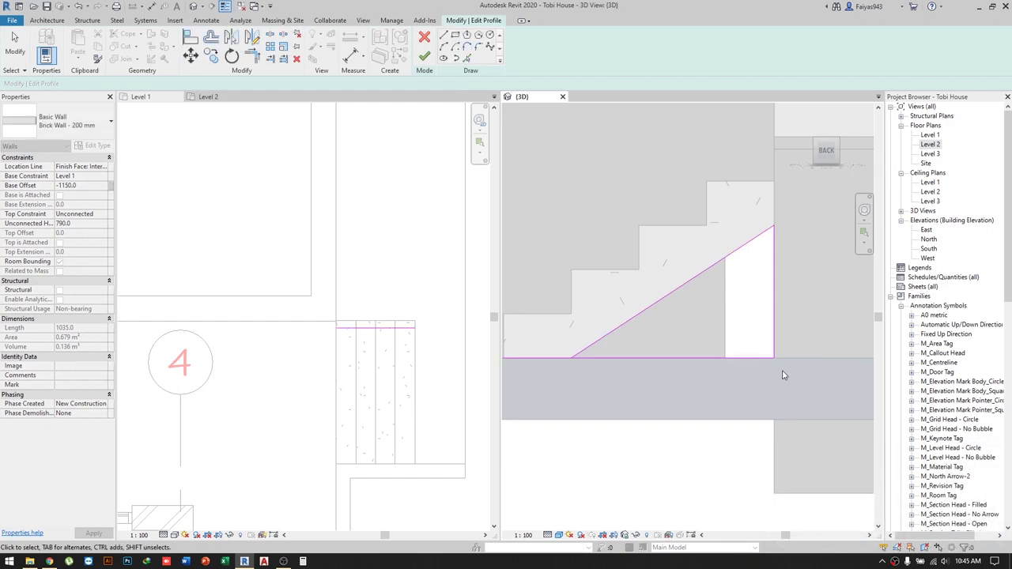
click(604, 361)
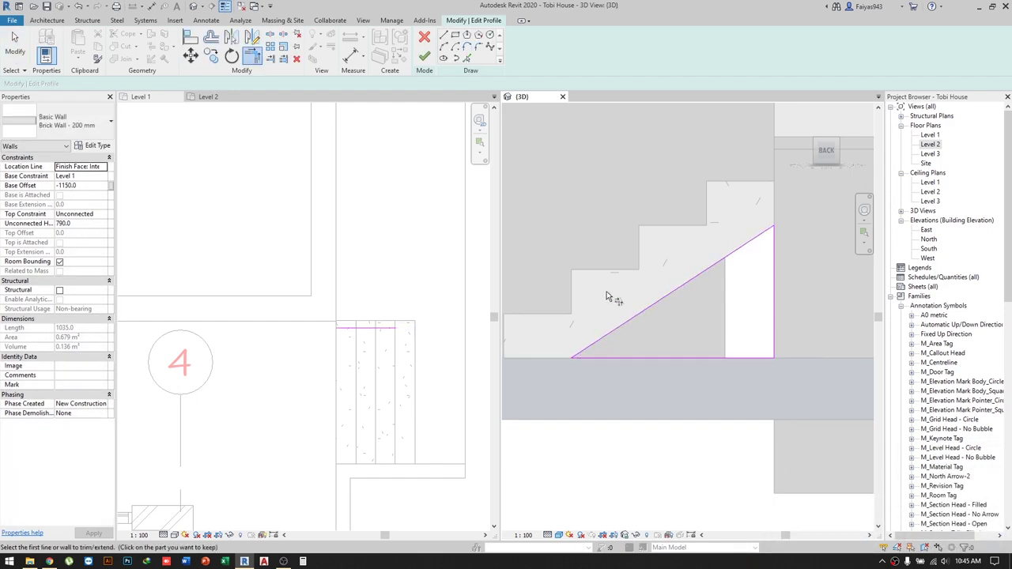
click(424, 57)
scroll(680, 380, down, 3)
mouse_move(643, 349)
shift+middle_down()
mouse_move(507, 427)
mouse_move(732, 281)
mouse_move(687, 370)
shift+middle_up()
scroll(737, 318, up, 3)
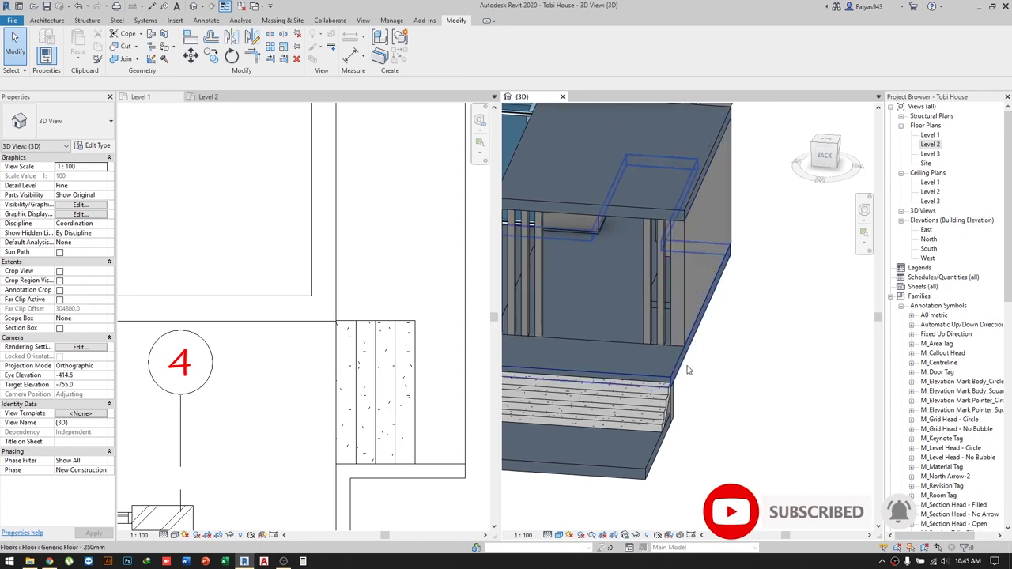
Open the Level 1 floor's boundary sketch and orbit to see its edge.
double_click(678, 377)
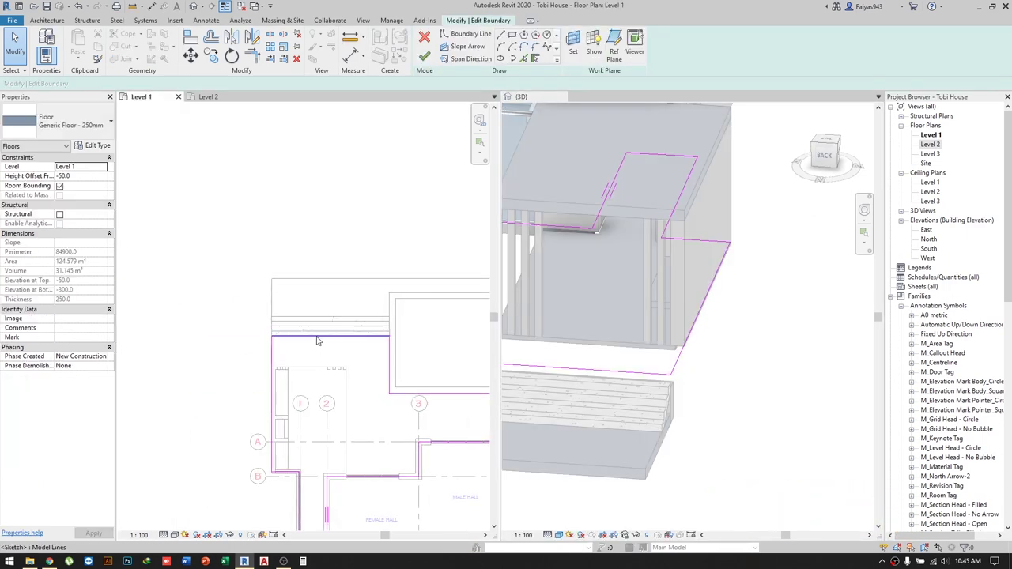
click(525, 390)
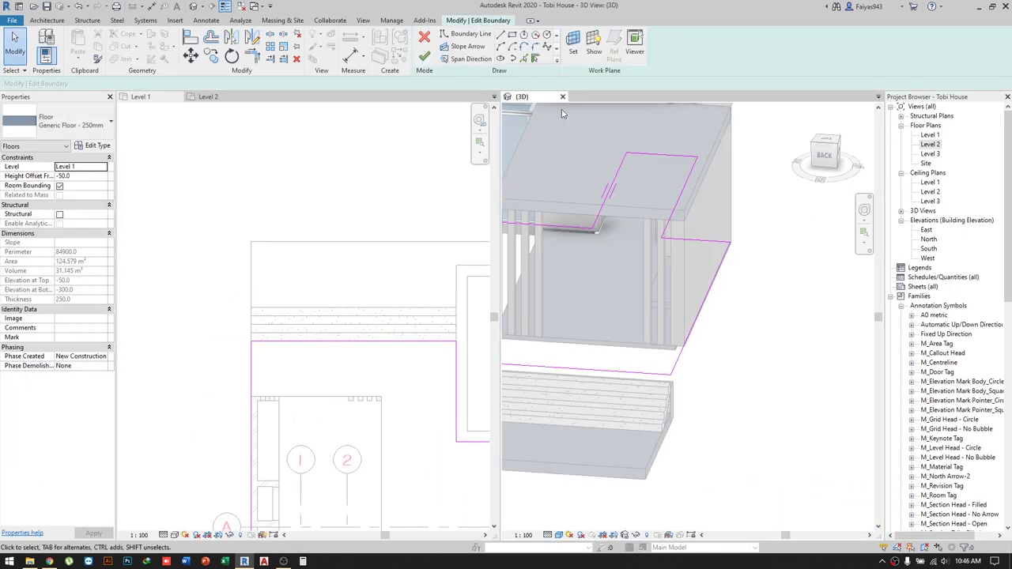
click(500, 36)
click(265, 294)
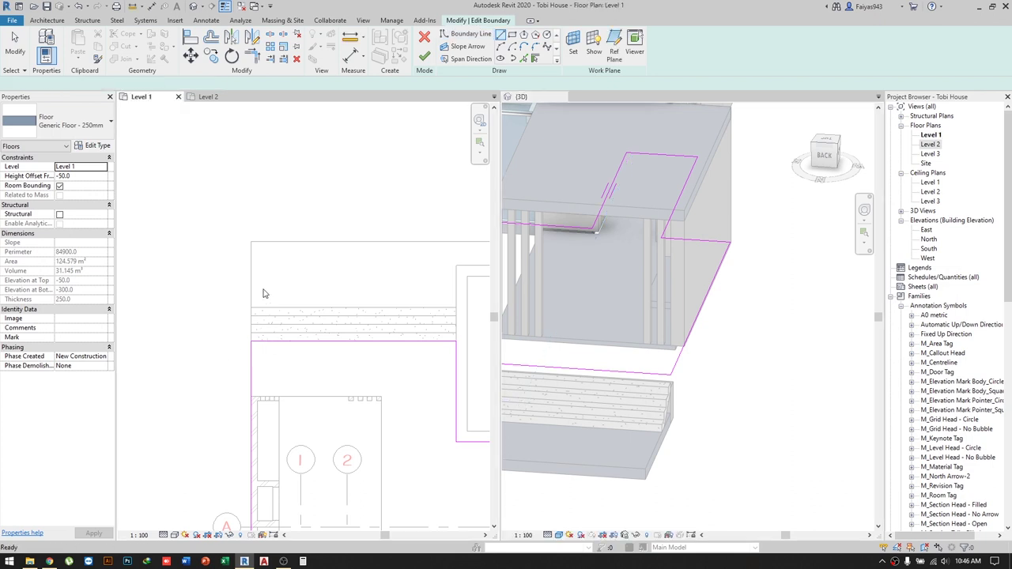
key(Escape)
key(Escape)
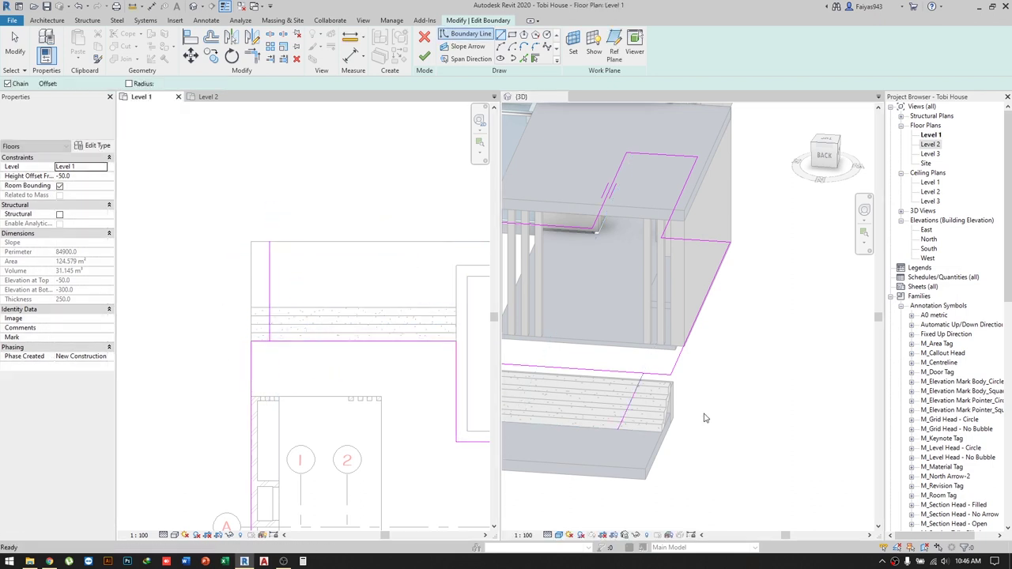
click(716, 403)
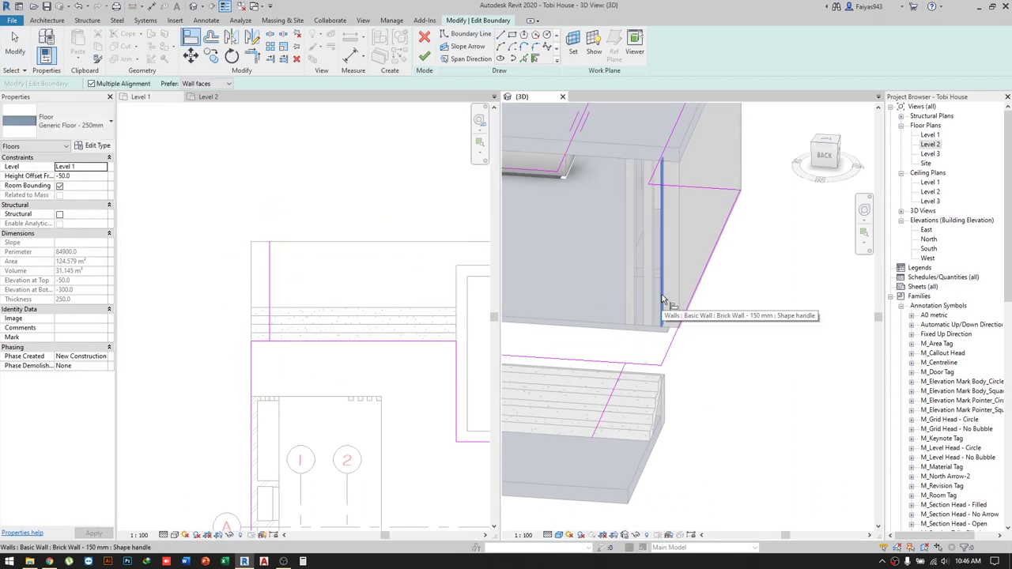
shift+middle_drag(676, 313, 683, 393)
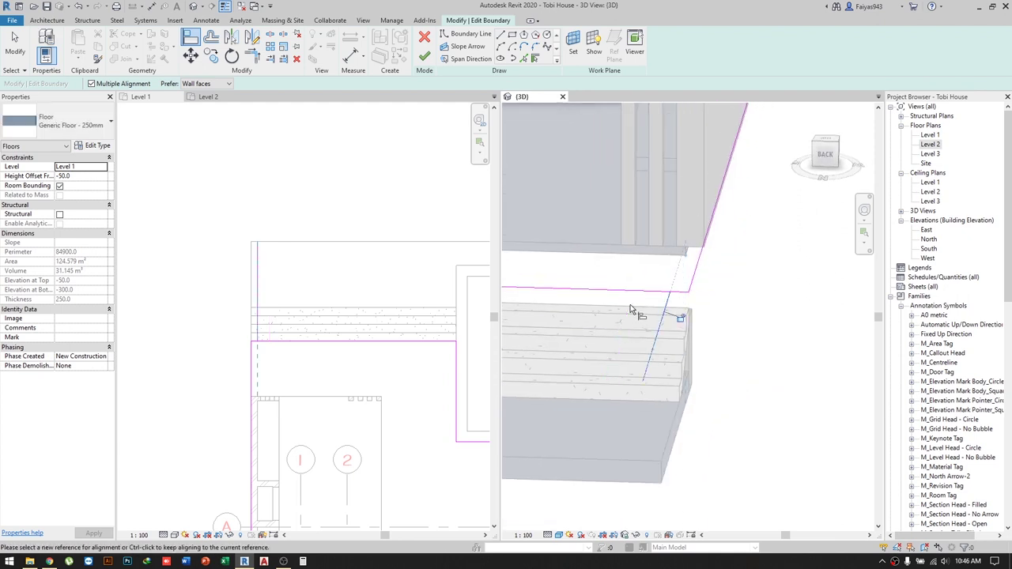
key(Escape)
scroll(310, 299, up, 3)
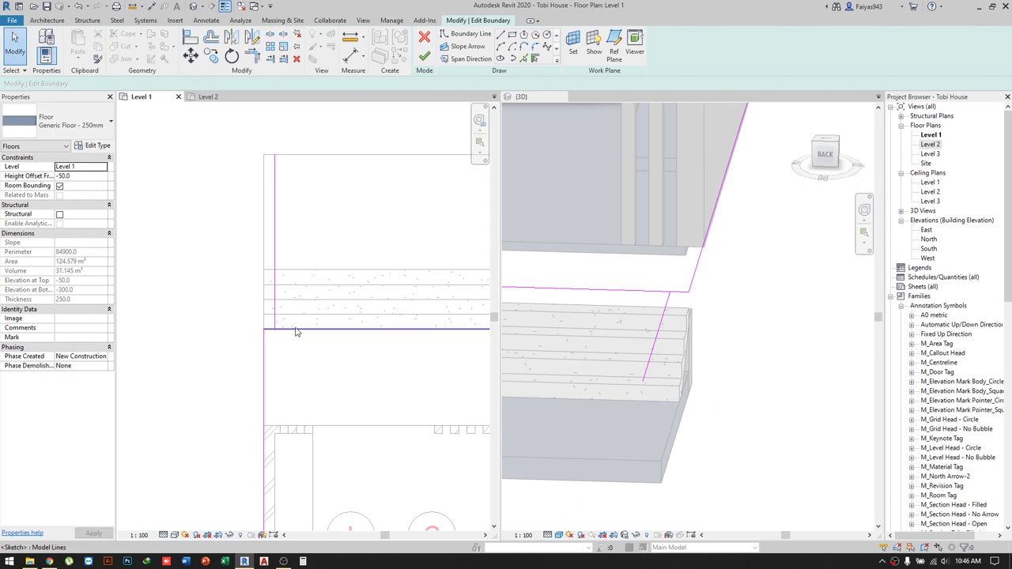
scroll(284, 356, down, 2)
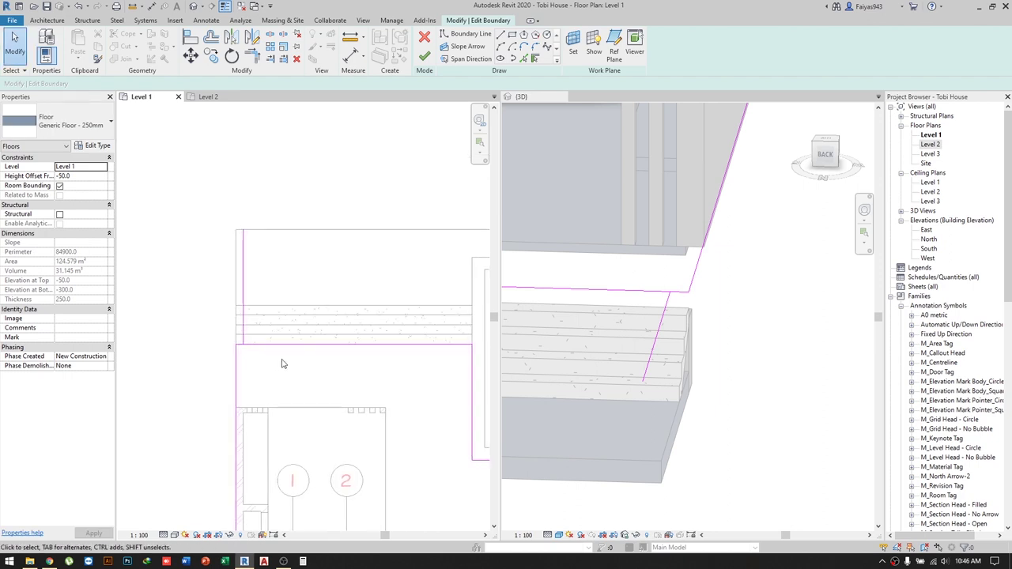
Drag the left boundary line down past the steps and start Trim/Extend to Corner (TR).
click(245, 332)
drag(242, 341, 243, 408)
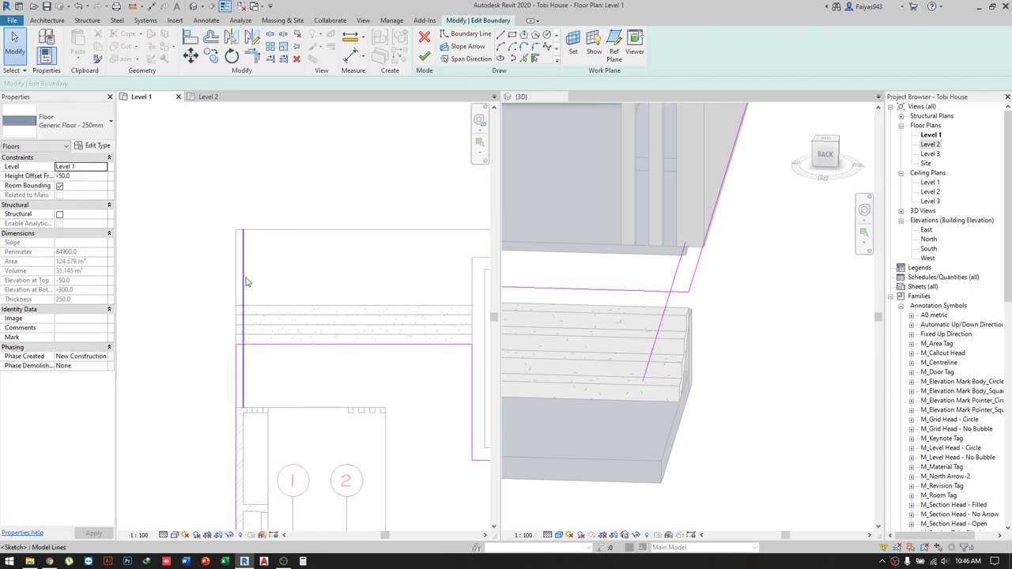
scroll(244, 371, up, 1)
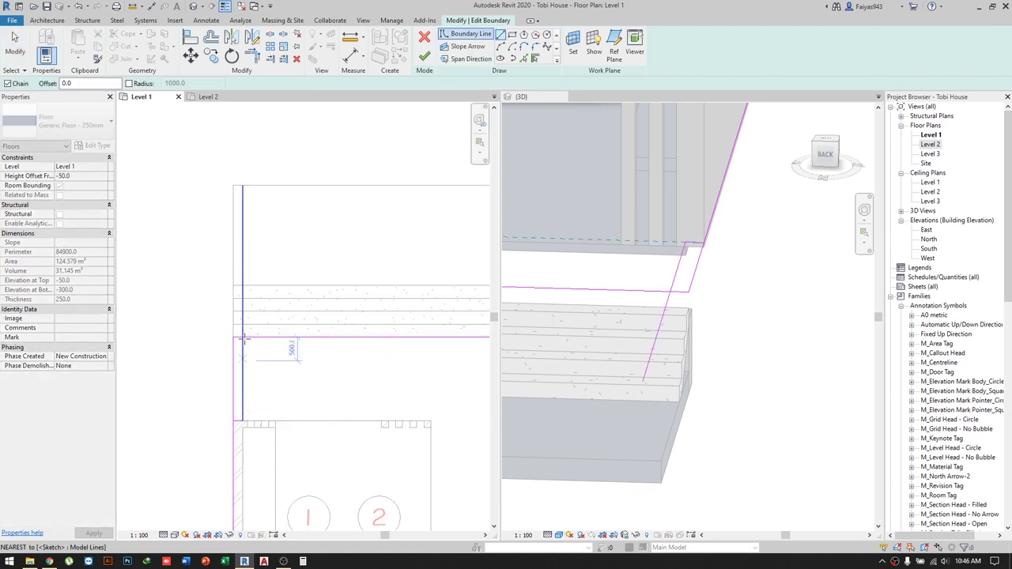
scroll(245, 352, up, 1)
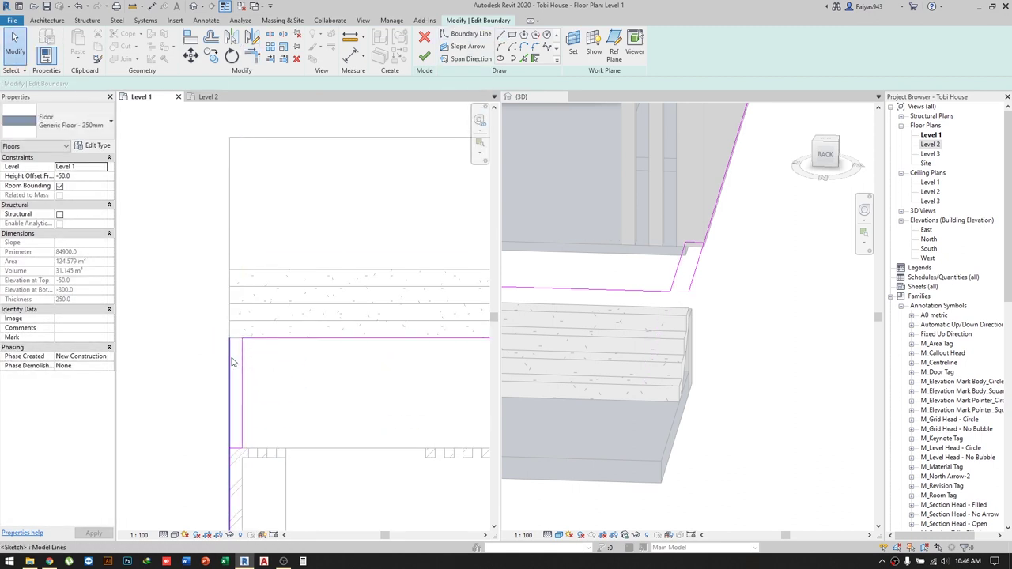
key(t)
key(r)
click(232, 362)
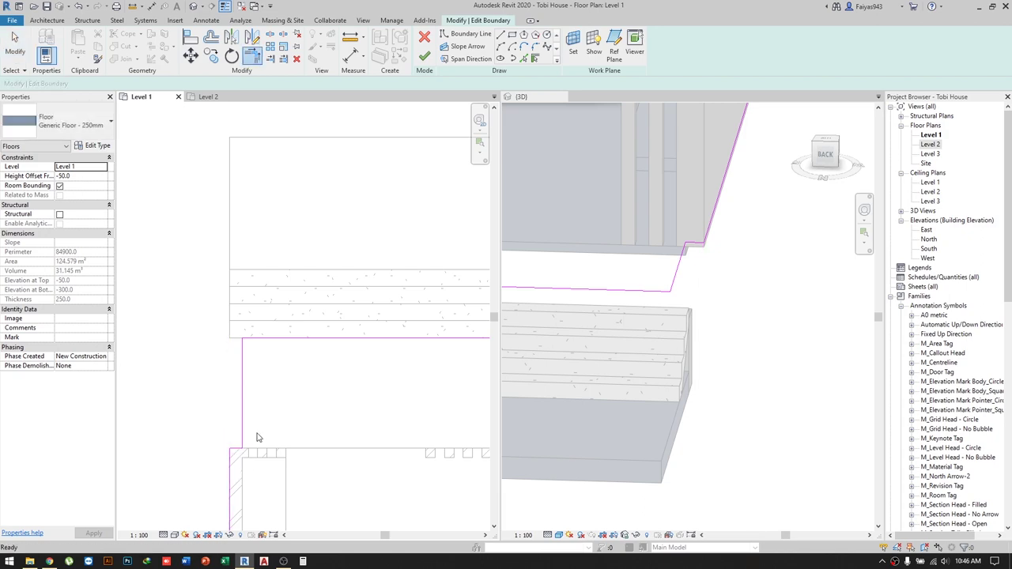
Finish the floor boundary, then start a matching wall (CS) and abandon it.
click(427, 69)
click(697, 247)
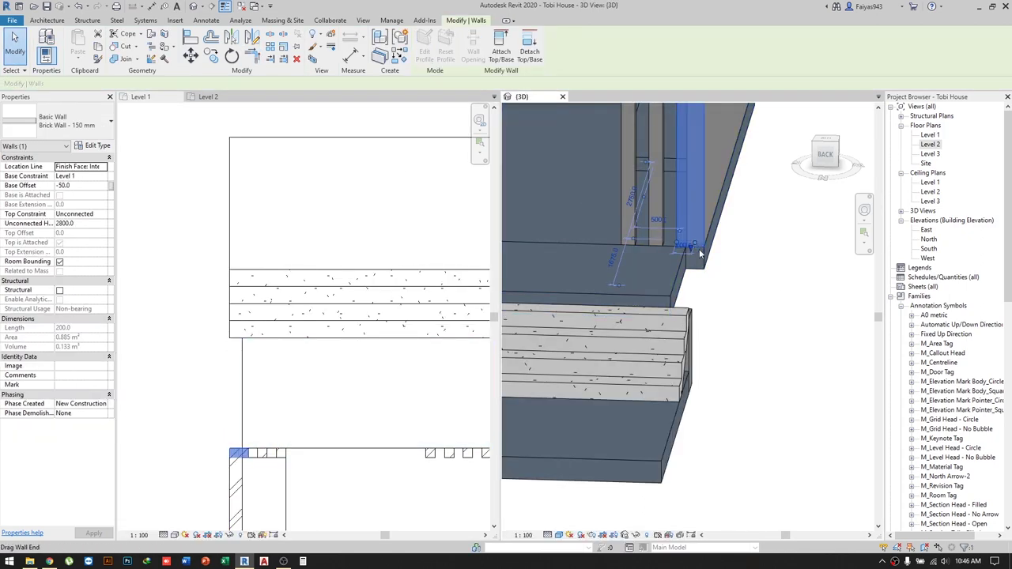
click(239, 488)
key(c)
key(s)
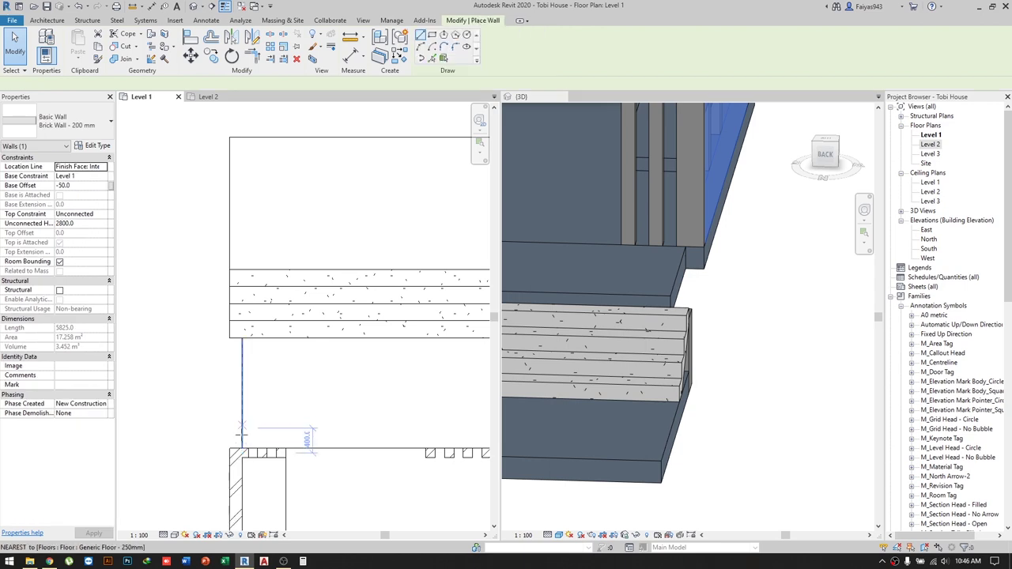
click(241, 448)
key(Escape)
key(Escape)
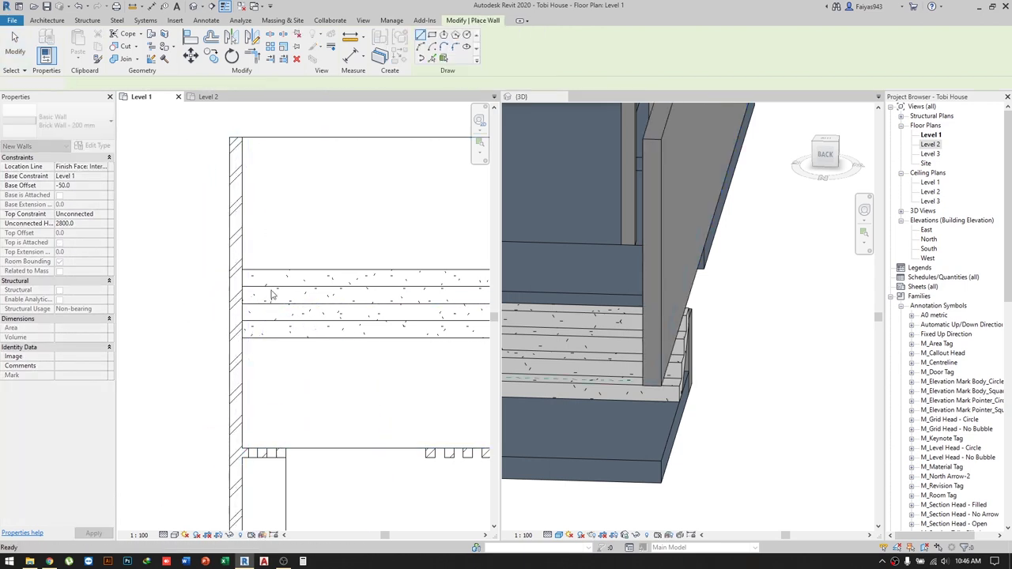
Edit the pool stairs, adjust the stair run and finish stair editing.
click(276, 298)
double_click(276, 300)
click(242, 308)
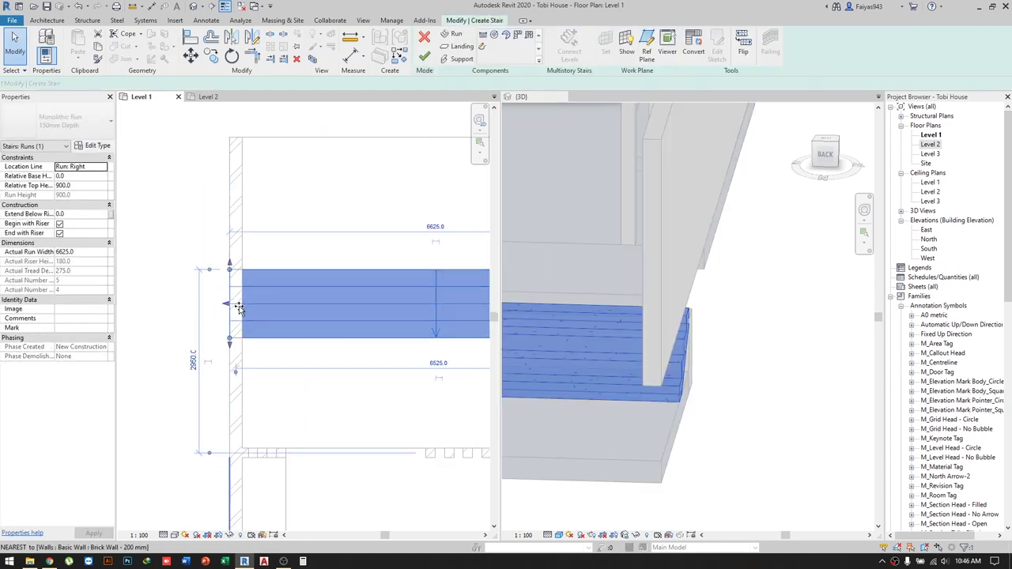
click(729, 445)
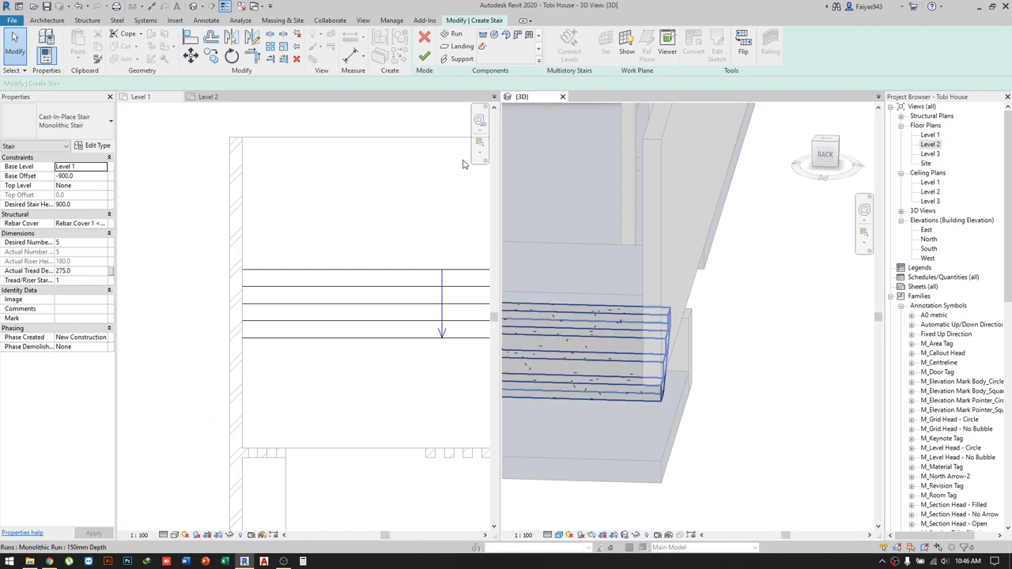
click(424, 56)
Align (AL) the stair edge to the floor's bottom edge.
middle_drag(720, 437, 705, 397)
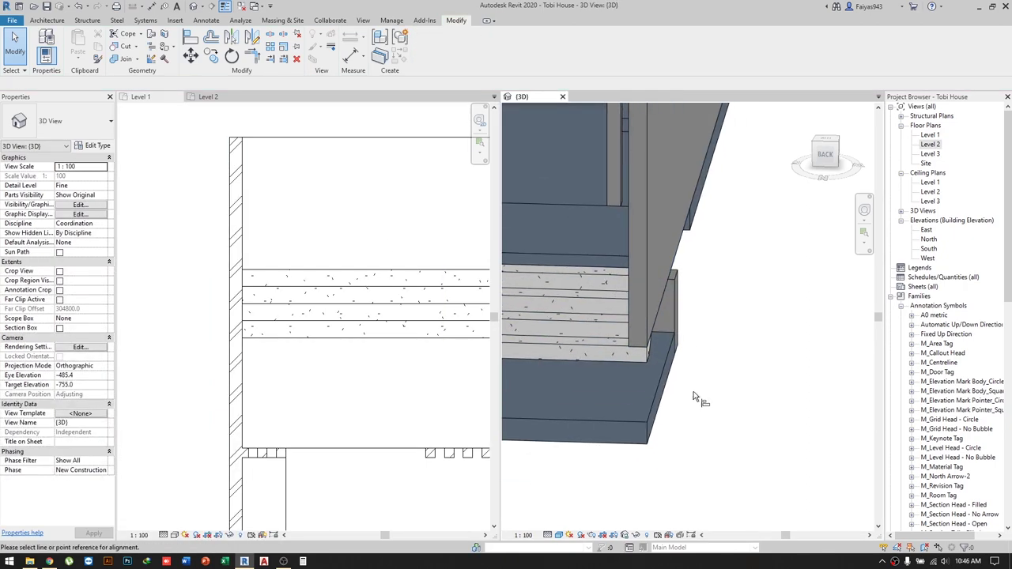
key(a)
key(l)
click(653, 435)
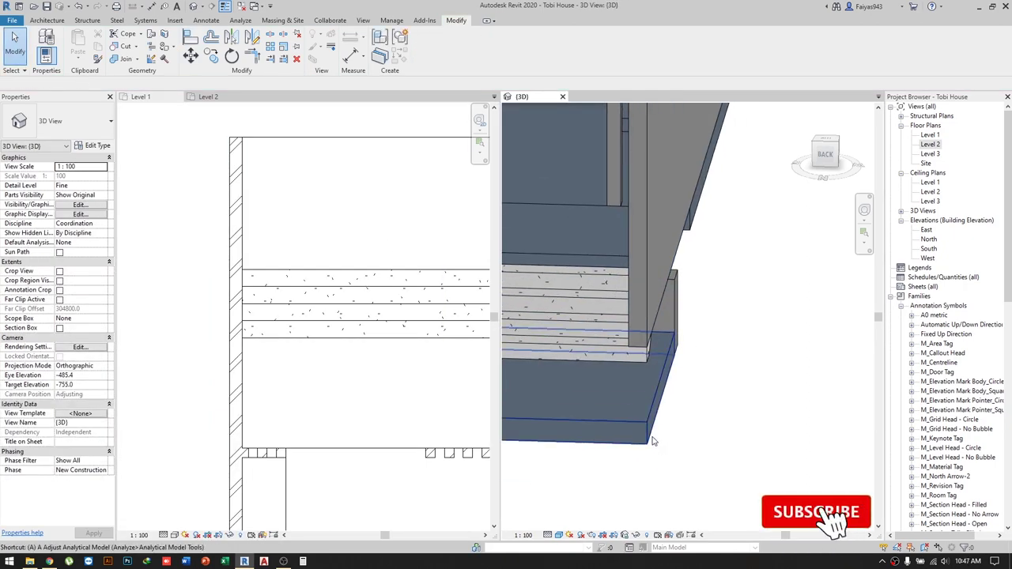
click(654, 326)
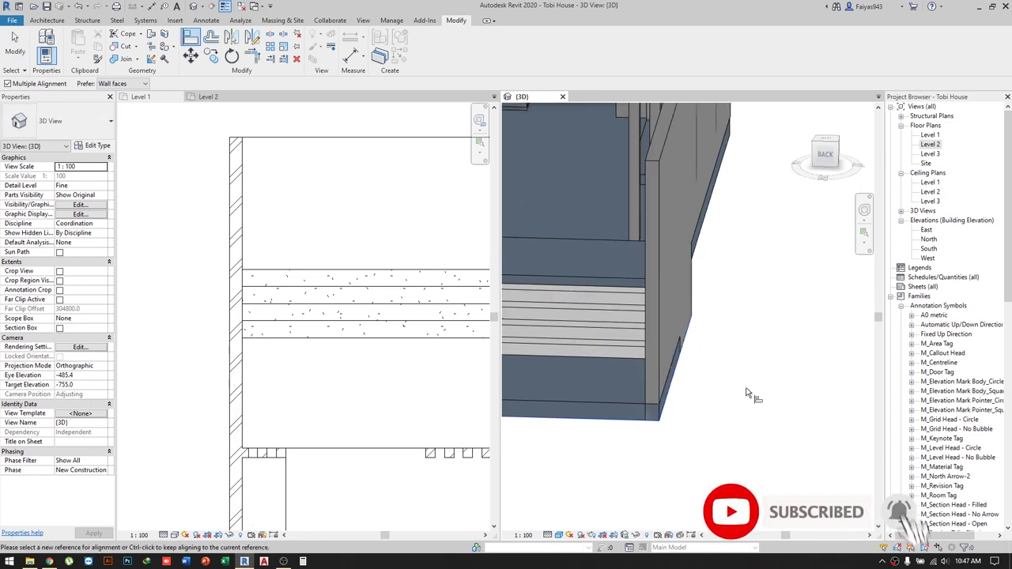
key(Escape)
Lower the brick wall's top to about 2081 mm, then open the lower floor's boundary.
click(589, 250)
shift+middle_drag(696, 245, 650, 200)
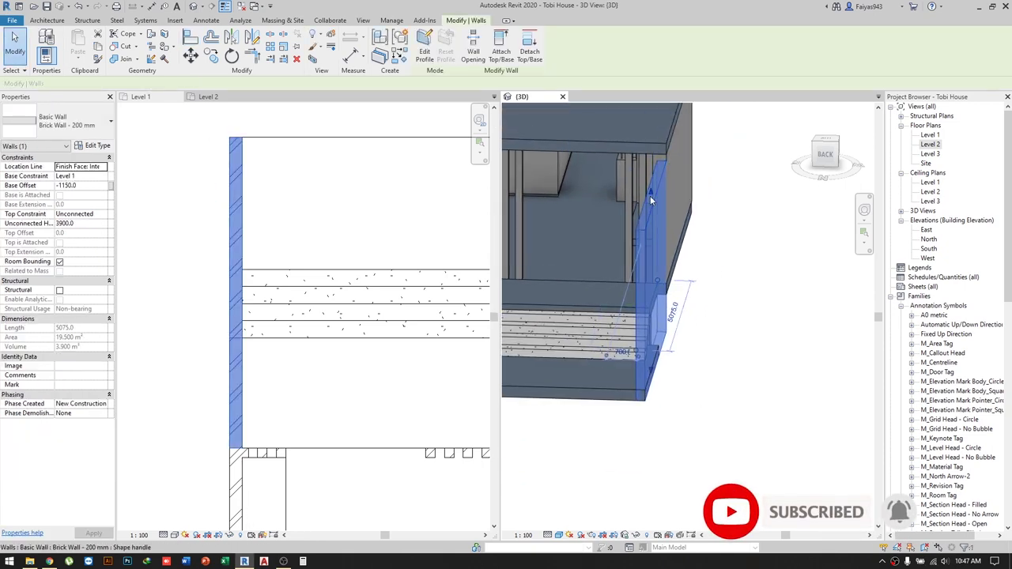
drag(657, 276, 723, 341)
mouse_move(701, 340)
shift+middle_down()
mouse_move(588, 308)
mouse_move(729, 306)
shift+middle_up()
click(729, 306)
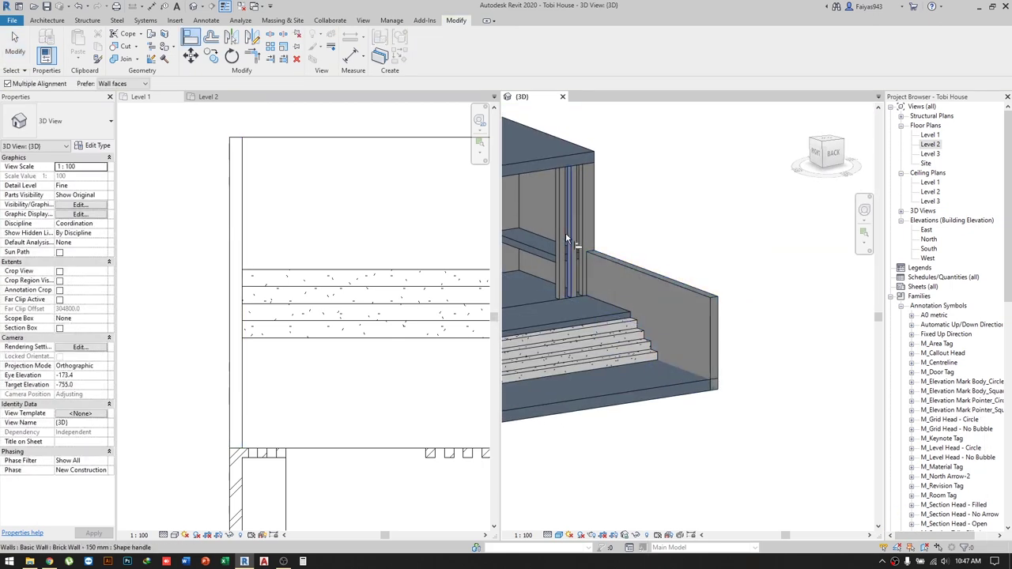
shift+middle_drag(614, 259, 706, 417)
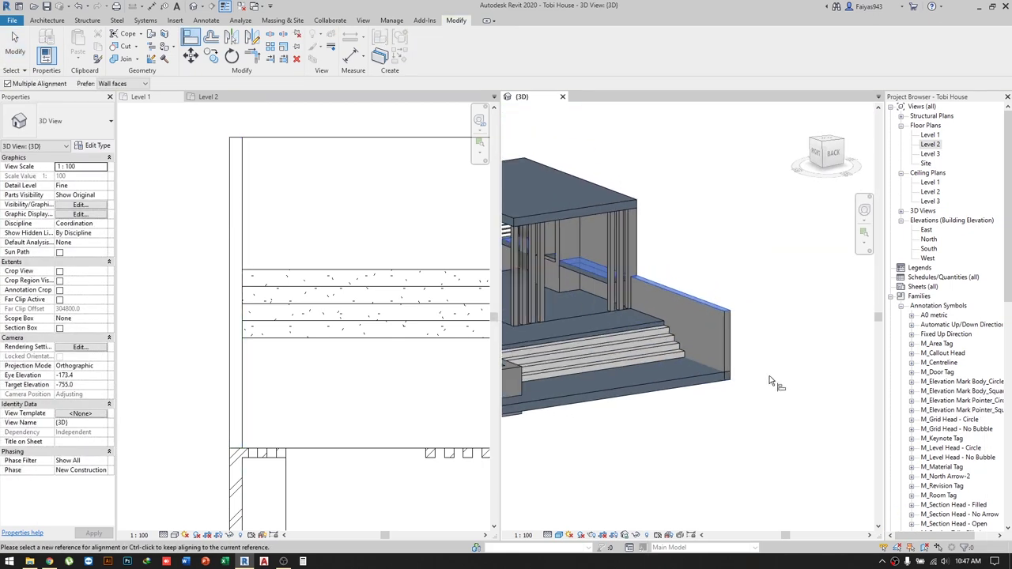
double_click(708, 392)
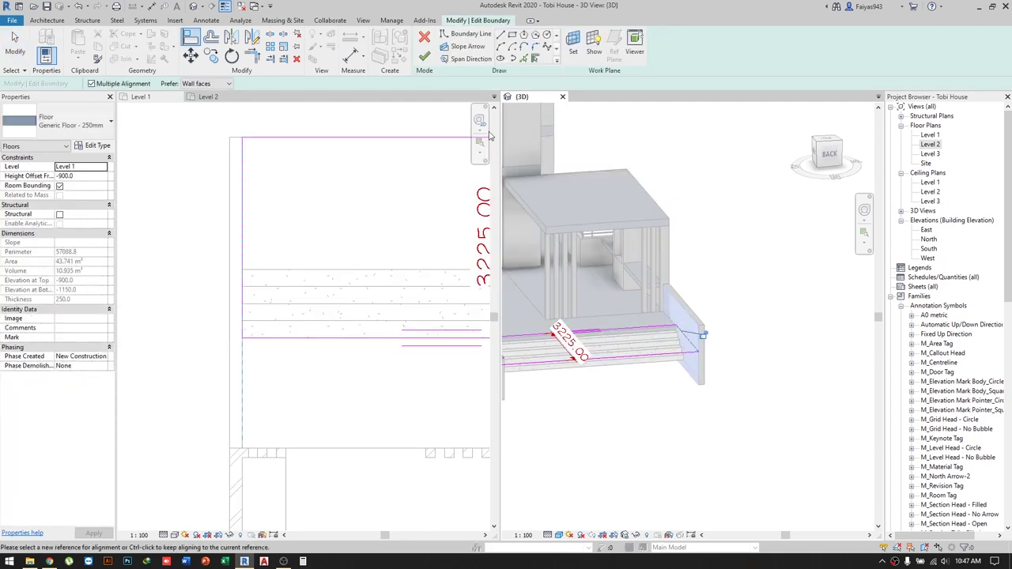
Finish the floor boundary sketch and orbit the 3D view.
click(424, 55)
click(739, 413)
mouse_move(738, 414)
shift+middle_down()
mouse_move(536, 419)
mouse_move(588, 416)
mouse_move(512, 402)
mouse_move(707, 407)
mouse_move(707, 451)
mouse_move(819, 450)
shift+middle_up()
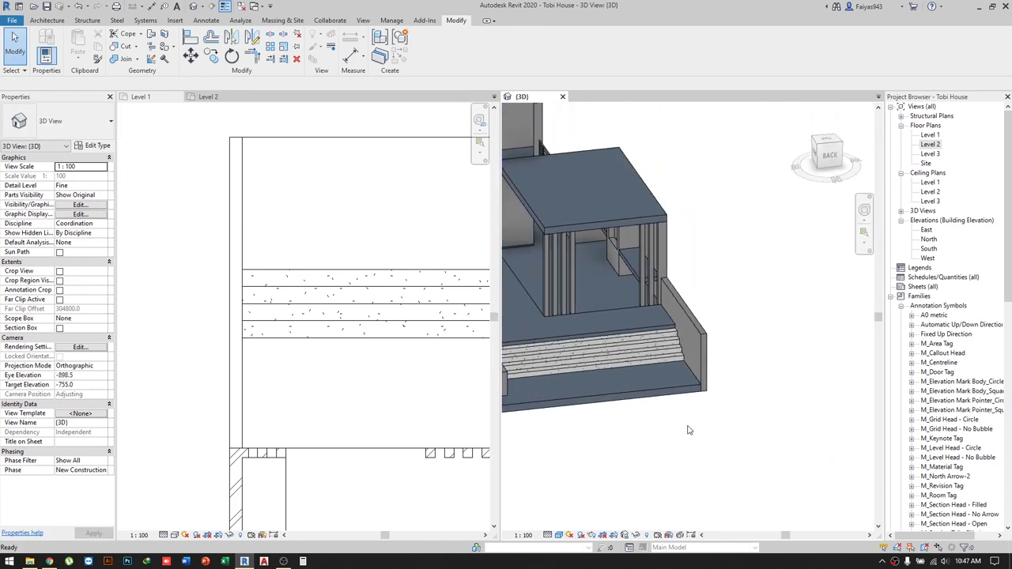
shift+middle_drag(688, 430, 517, 471)
In Level 1, sketch a 900mm Pipe railing (RA) along the low wall and finish.
click(140, 96)
middle_drag(340, 411, 363, 438)
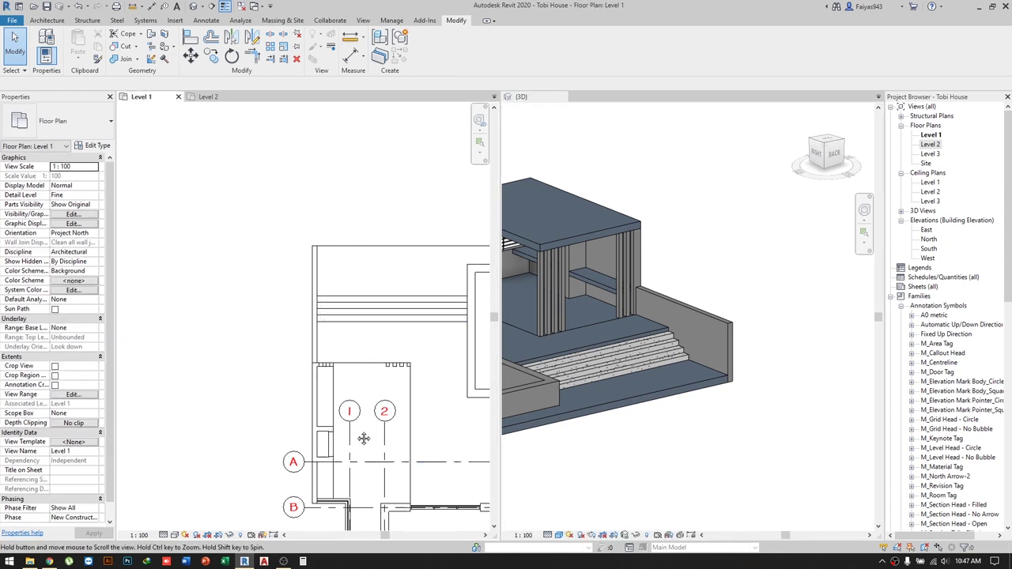
scroll(364, 438, up, 2)
key(r)
key(a)
scroll(310, 206, up, 1)
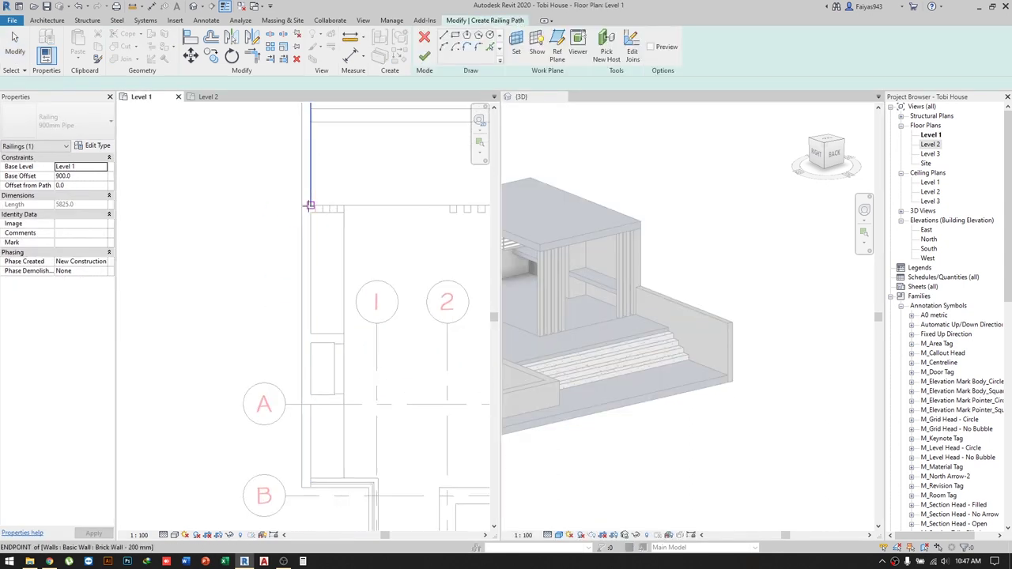
click(310, 205)
scroll(306, 207, up, 2)
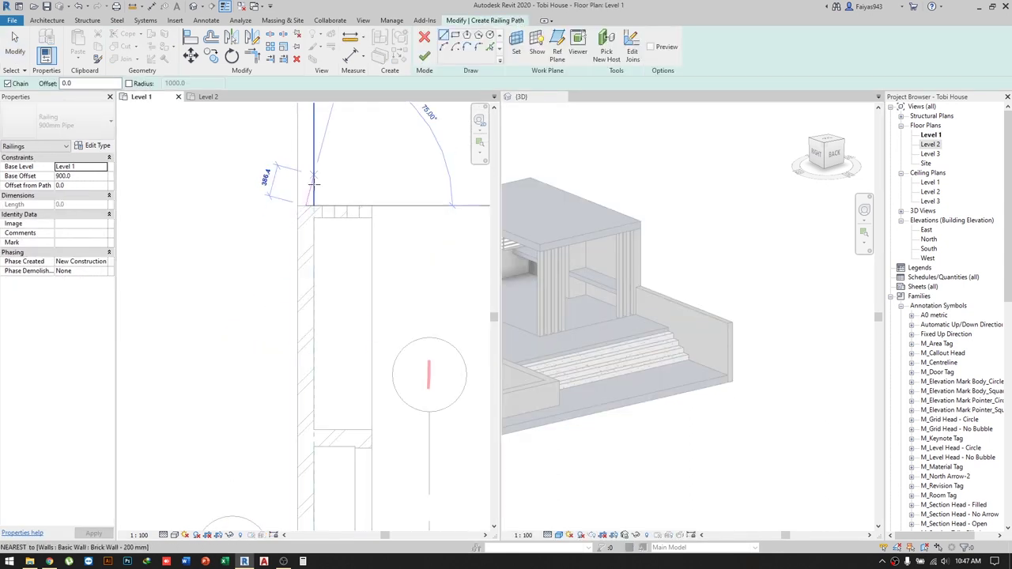
scroll(313, 182, down, 2)
click(314, 148)
click(425, 55)
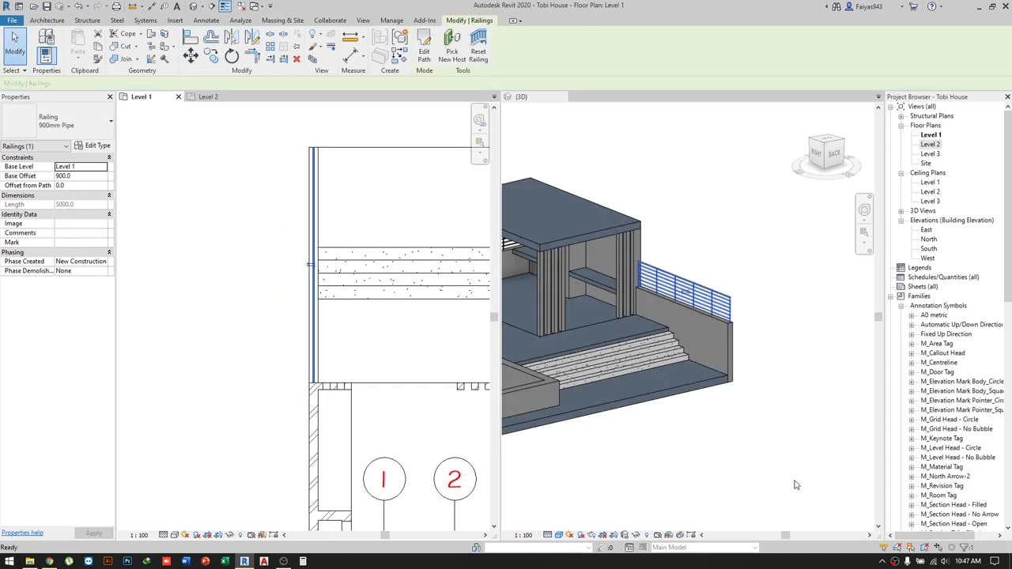
click(740, 423)
scroll(728, 355, down, 3)
Change the lower floor's 3225 edge distance to 5000 and finish the boundary sketch.
mouse_move(745, 480)
shift+middle_down()
mouse_move(639, 475)
mouse_move(781, 447)
shift+middle_up()
double_click(775, 426)
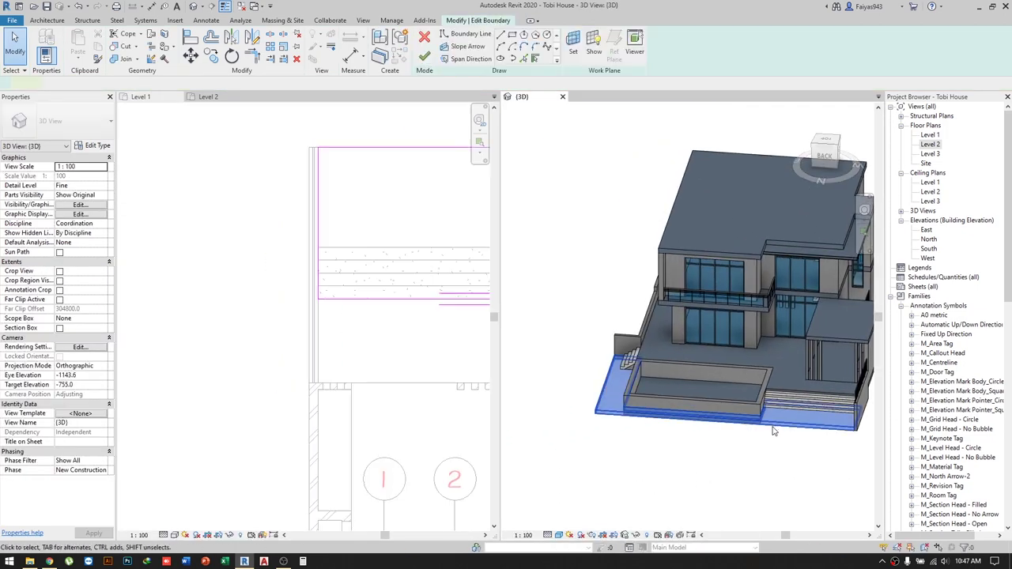
scroll(746, 466, down, 1)
click(371, 267)
scroll(332, 273, down, 2)
scroll(309, 275, down, 1)
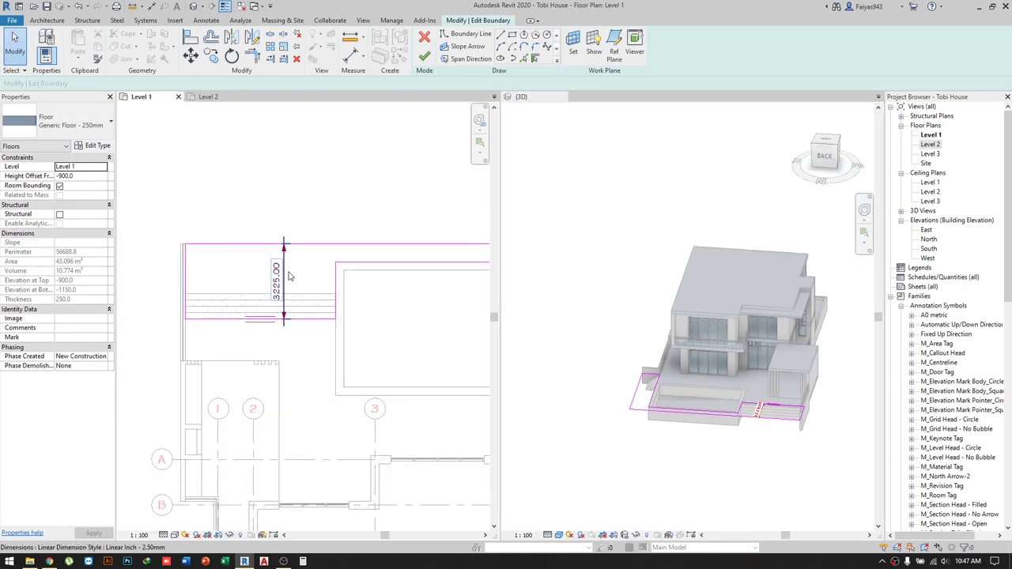
click(292, 276)
click(290, 275)
text(5M)
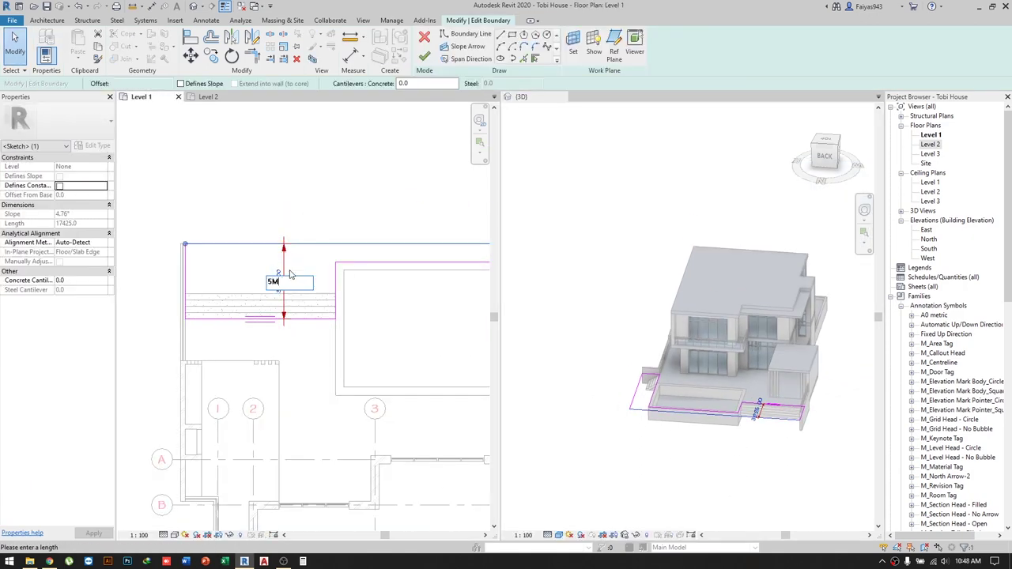
key(Return)
scroll(293, 308, down, 2)
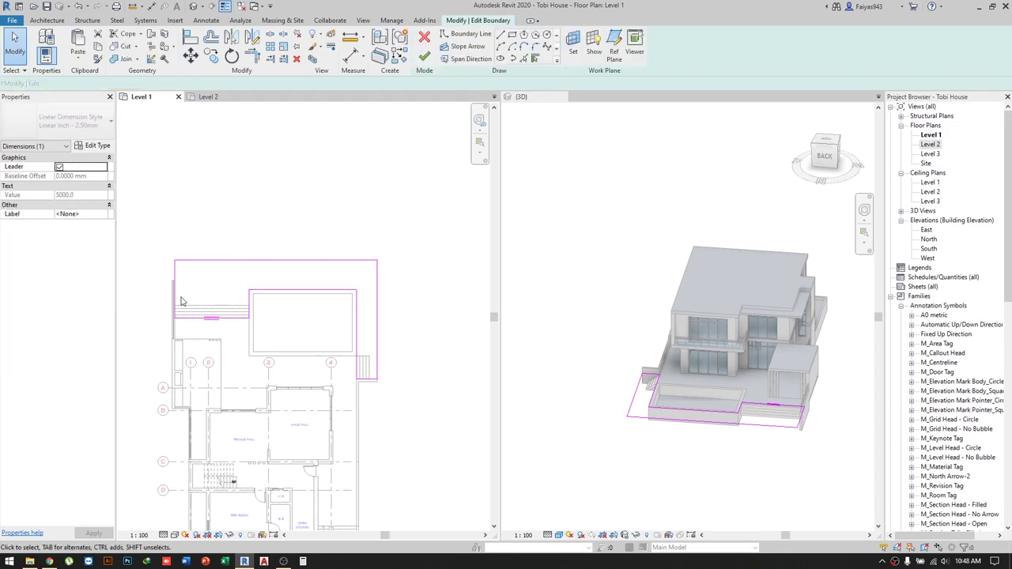
click(424, 56)
Extend the railing path up to the wall corner, making it 6775 long.
scroll(321, 287, up, 2)
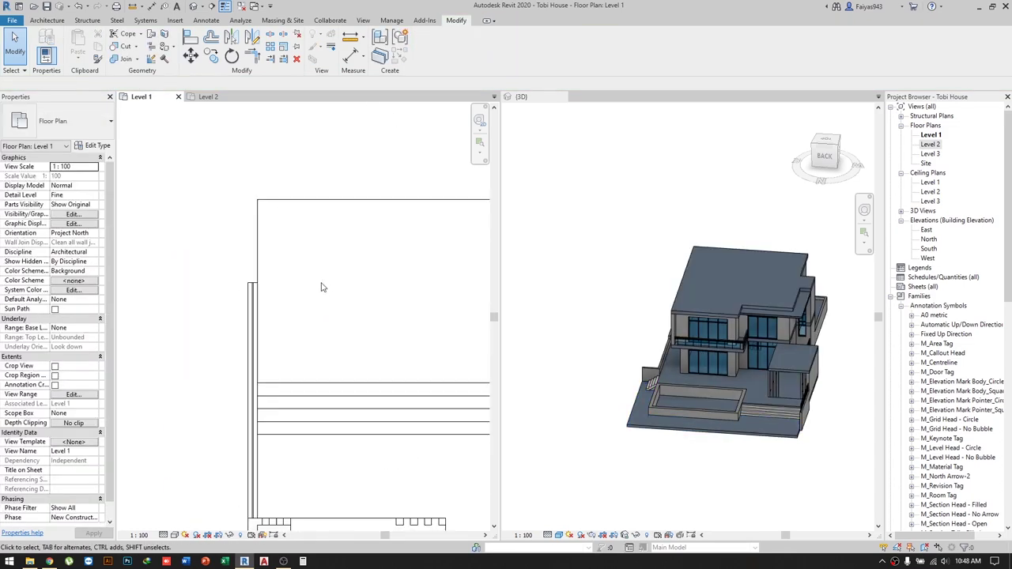
mouse_move(321, 287)
middle_down()
mouse_move(292, 285)
mouse_move(235, 354)
middle_up()
click(230, 301)
click(244, 351)
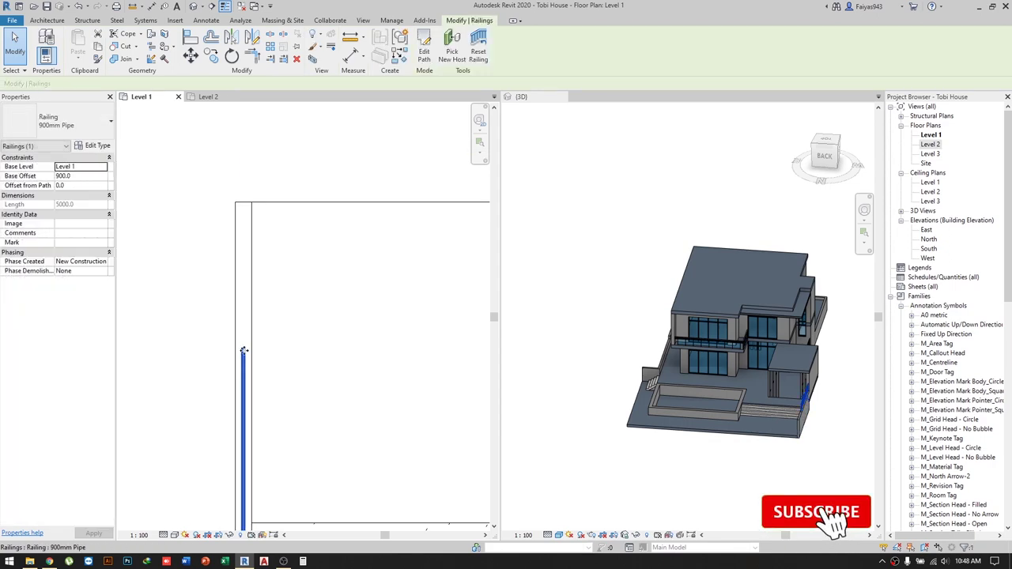
double_click(244, 351)
drag(244, 351, 245, 204)
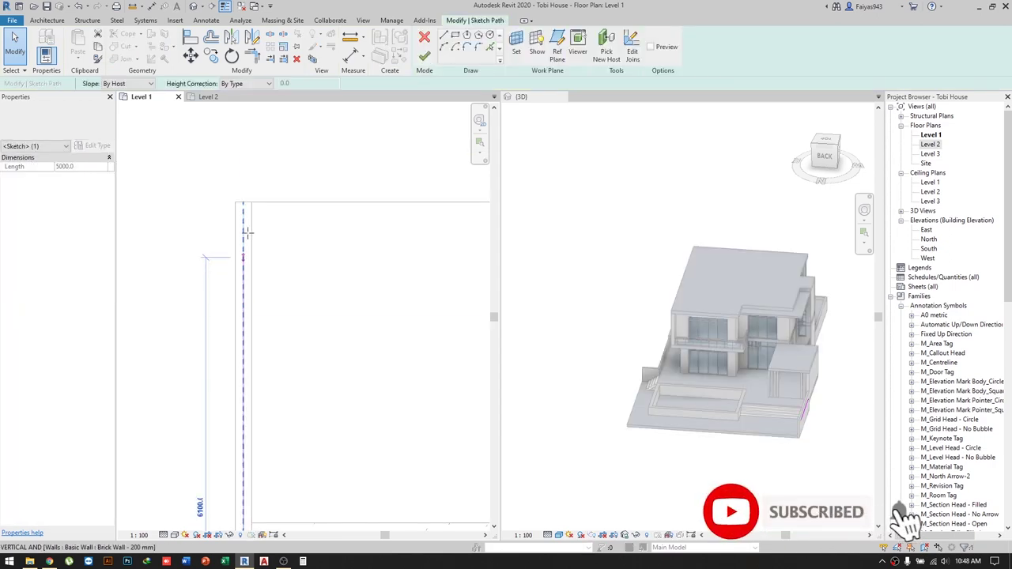
click(425, 57)
middle_drag(334, 348, 362, 429)
click(658, 477)
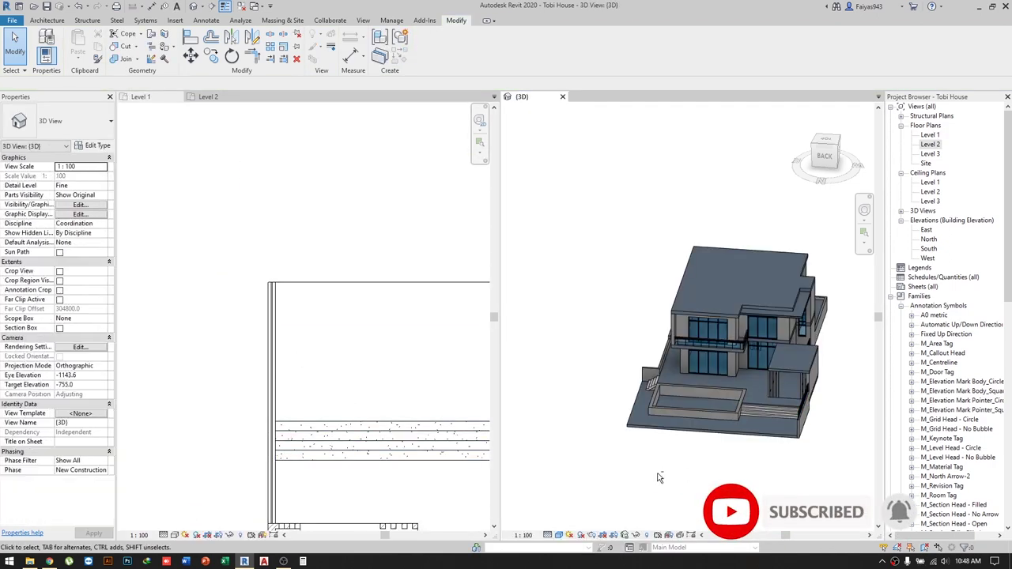
shift+middle_drag(657, 476, 686, 442)
scroll(686, 427, up, 4)
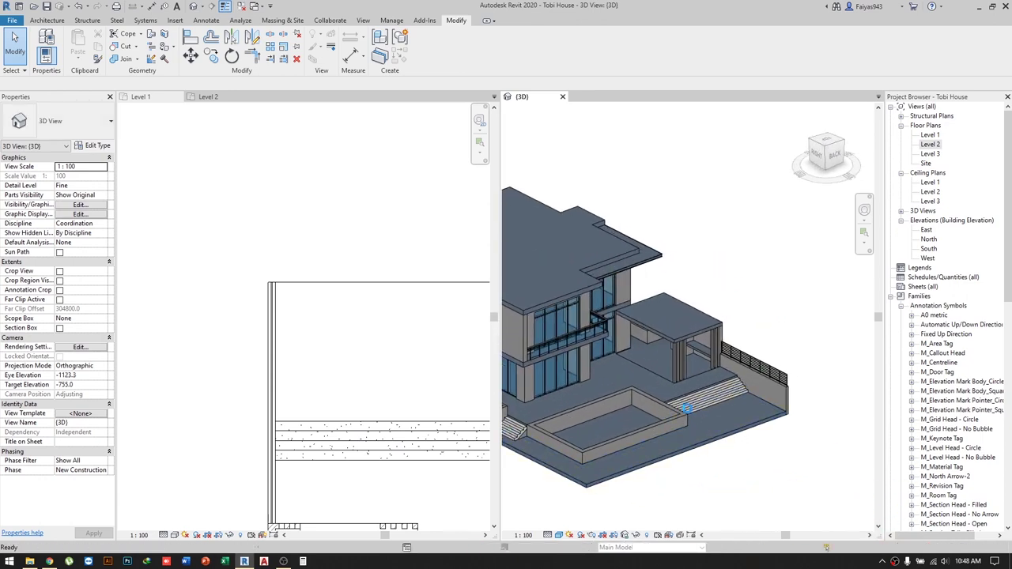
Orbit to a low view of the pergola and stairs and select the wood deck floor.
scroll(643, 368, up, 3)
scroll(660, 332, up, 3)
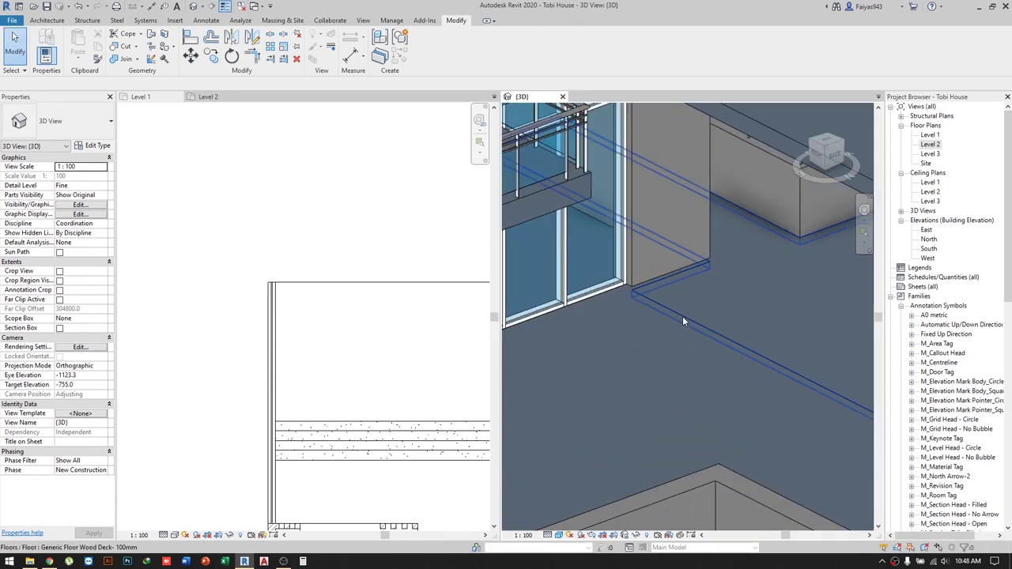
click(684, 320)
scroll(664, 363, down, 5)
mouse_move(614, 420)
shift+middle_down()
mouse_move(617, 388)
mouse_move(690, 405)
shift+middle_up()
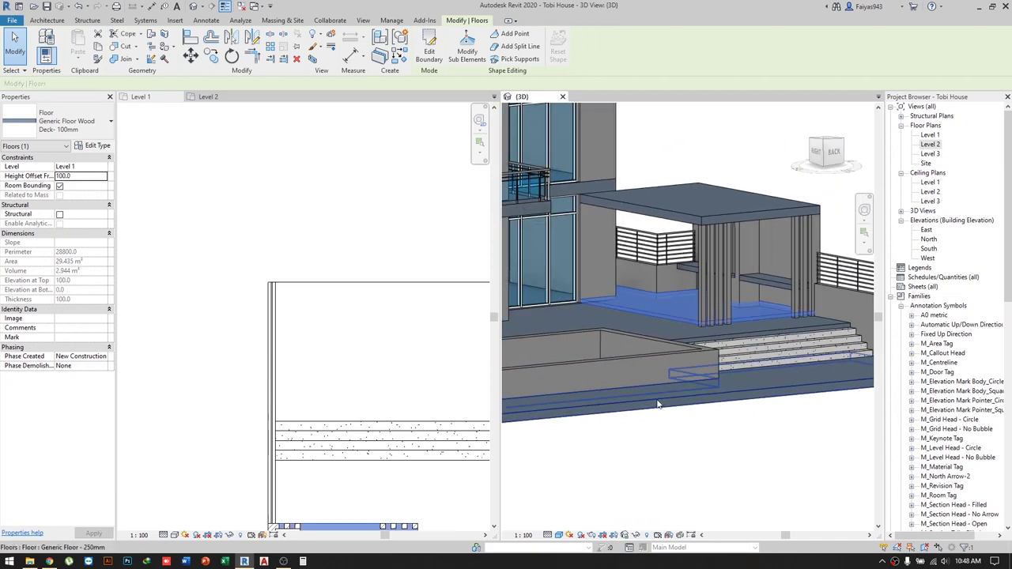
key(Escape)
scroll(715, 476, up, 2)
scroll(698, 413, up, 2)
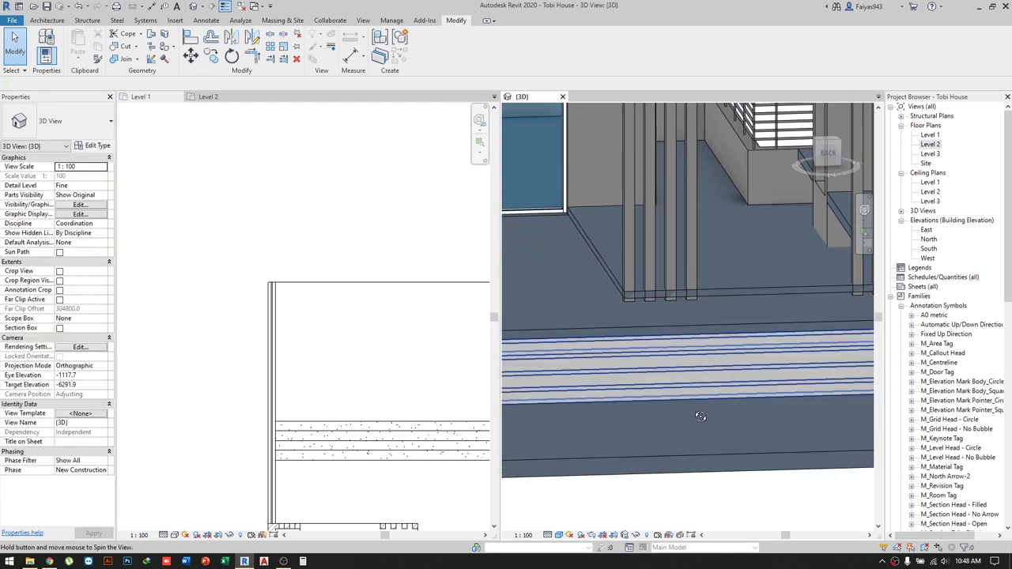
scroll(700, 387, up, 2)
scroll(696, 418, down, 2)
scroll(698, 409, down, 2)
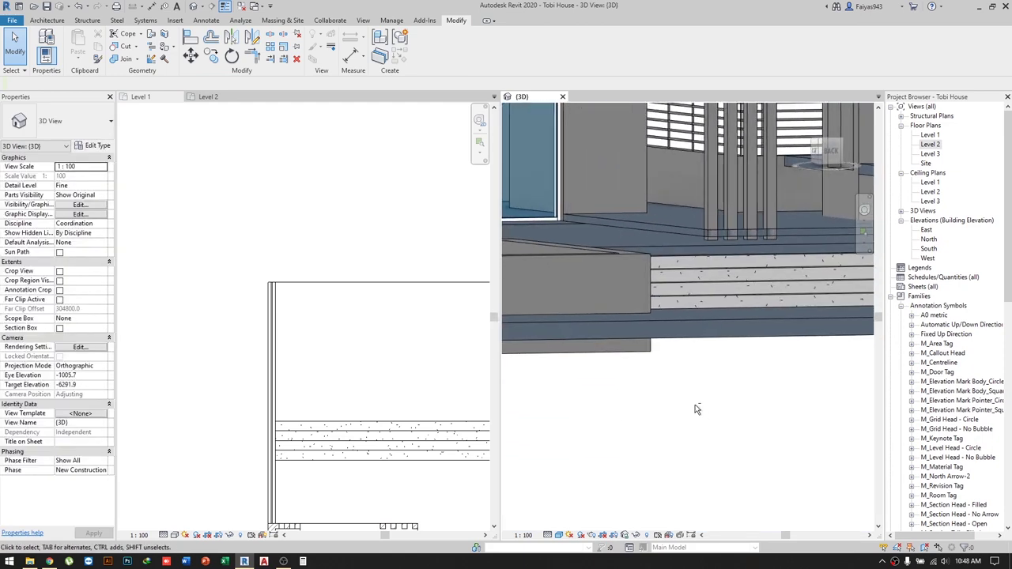
click(614, 317)
shift+middle_drag(614, 318, 568, 234)
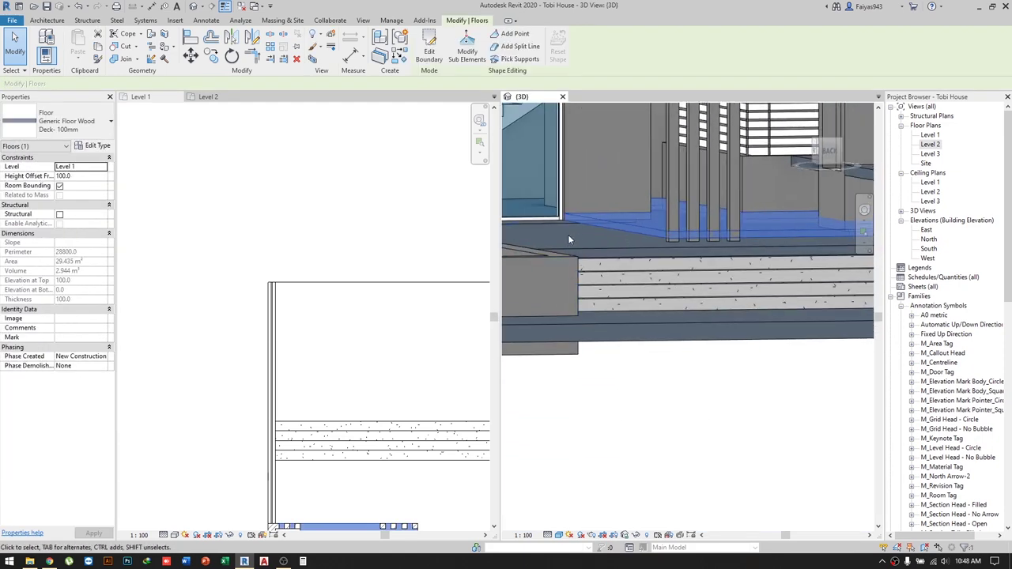
Set the 250mm generic floor slab's height offset from level to -900 and finish editing.
click(578, 250)
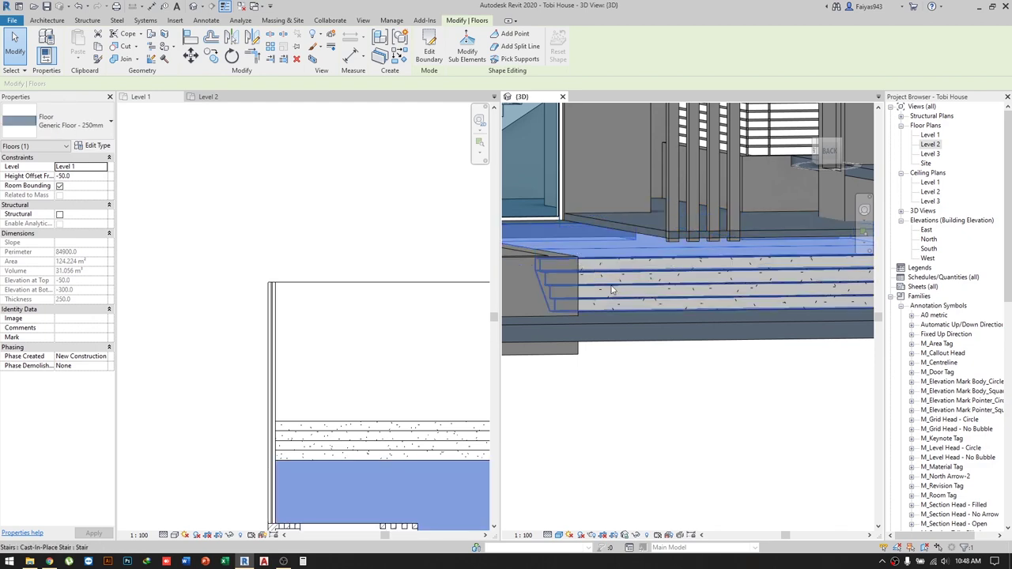
scroll(662, 429, down, 2)
scroll(621, 414, down, 2)
scroll(621, 414, down, 2)
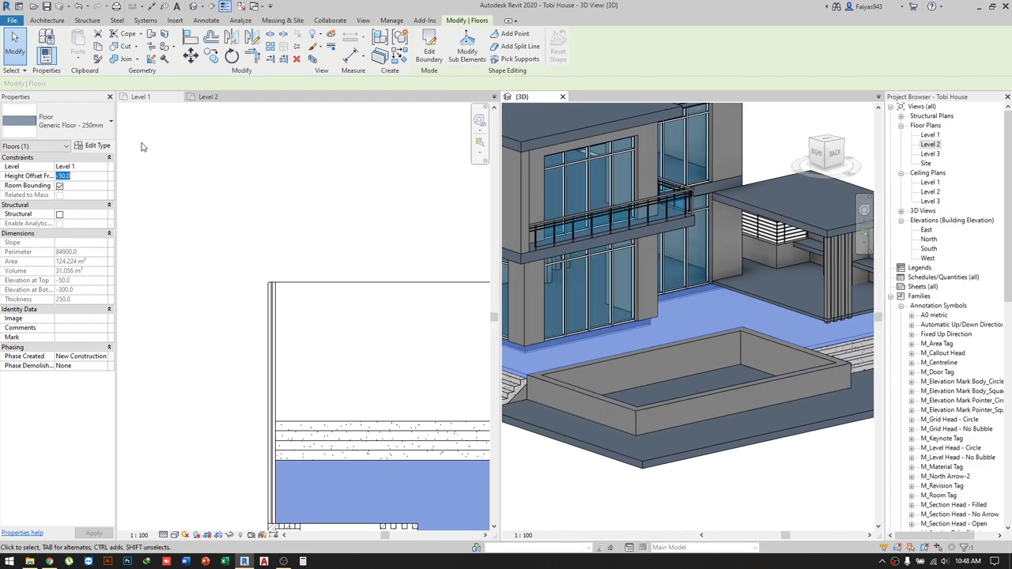
text(-900)
key(Return)
click(424, 55)
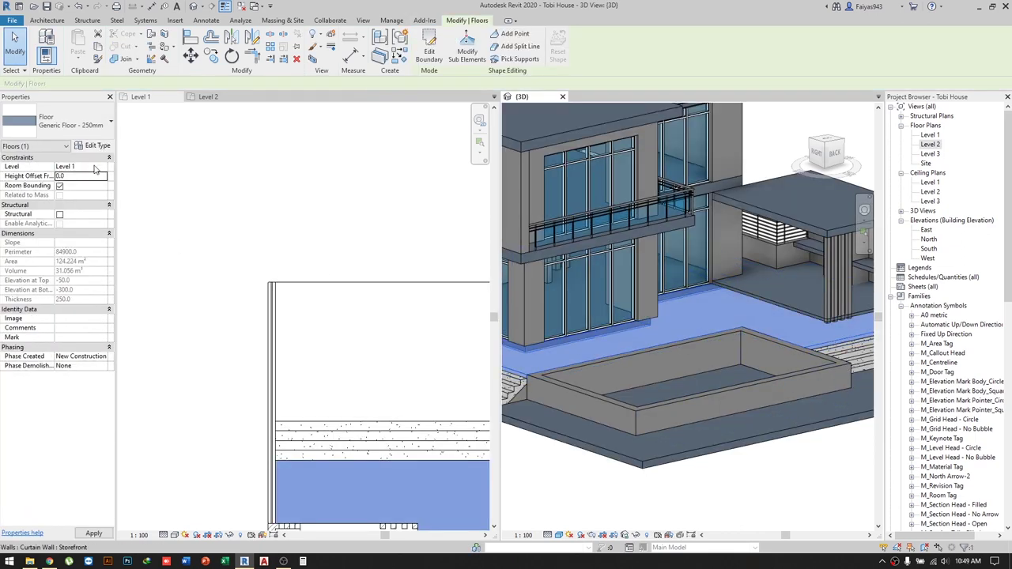
click(735, 474)
scroll(712, 411, up, 2)
scroll(633, 372, down, 2)
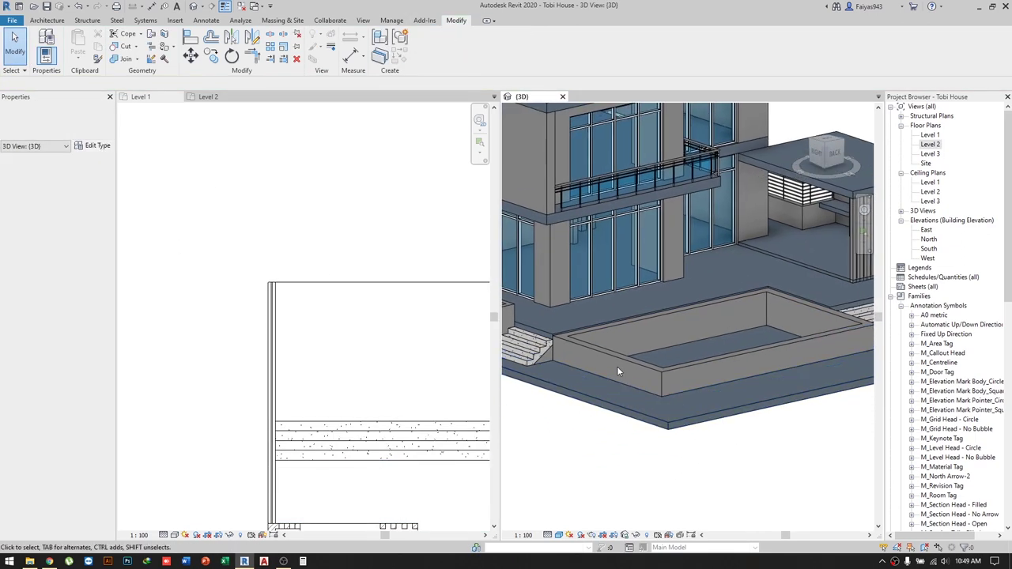
scroll(617, 366, up, 2)
key(l)
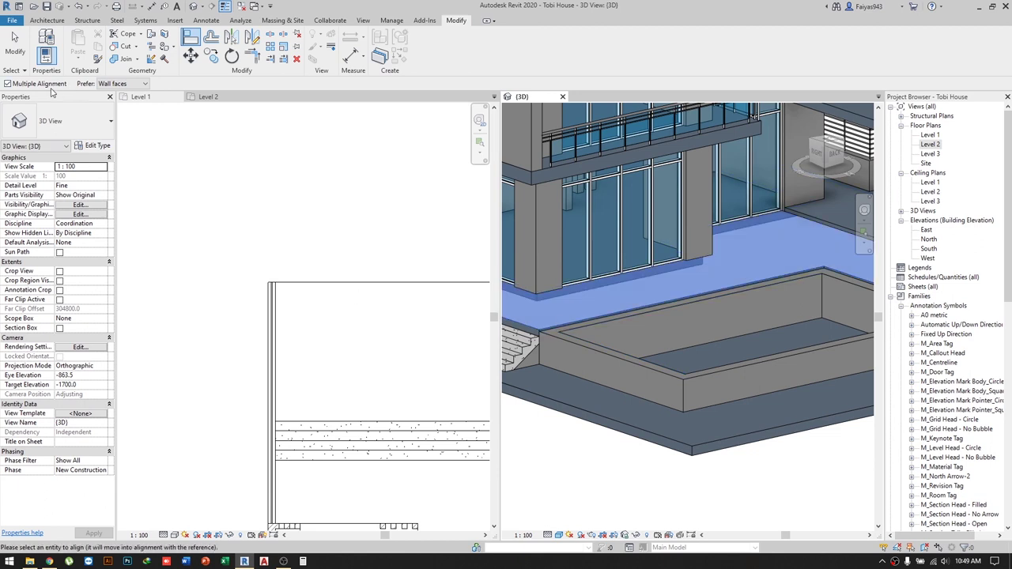
Abandon the floor-edge alignment and clear the pergola floor selection.
click(602, 318)
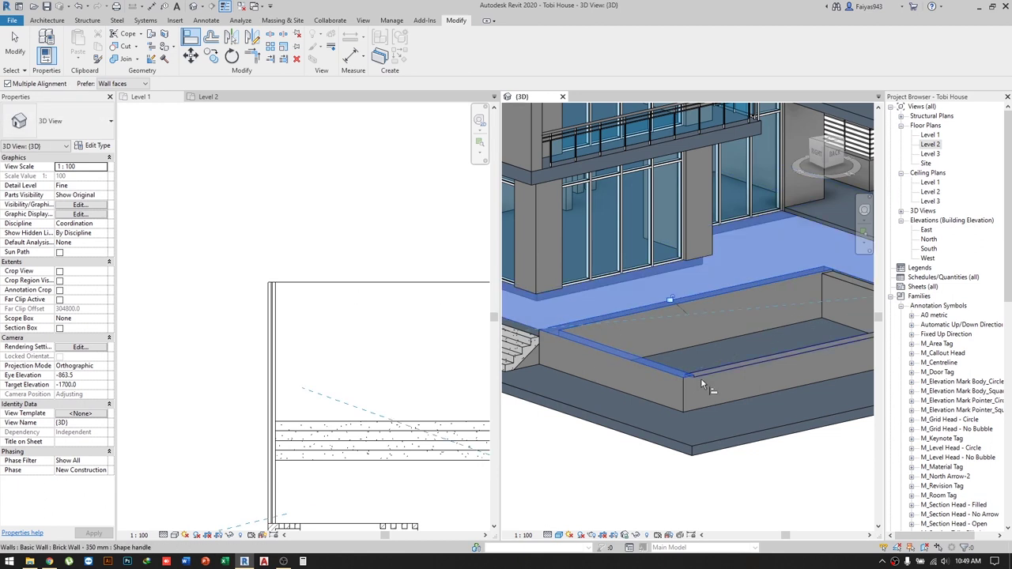
middle_drag(733, 379, 676, 382)
key(Escape)
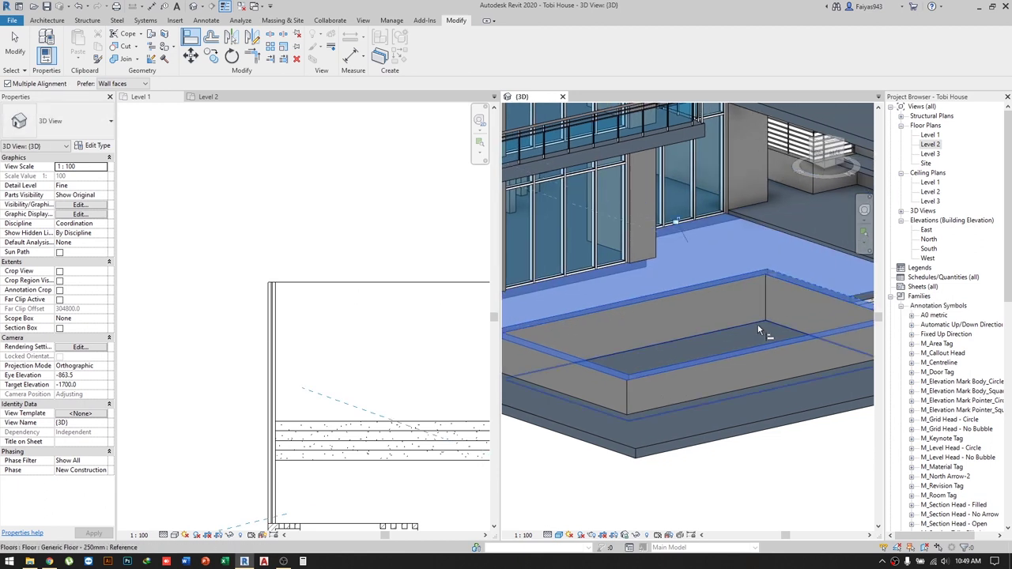
scroll(793, 368, down, 3)
key(Escape)
scroll(652, 304, up, 3)
scroll(628, 301, down, 1)
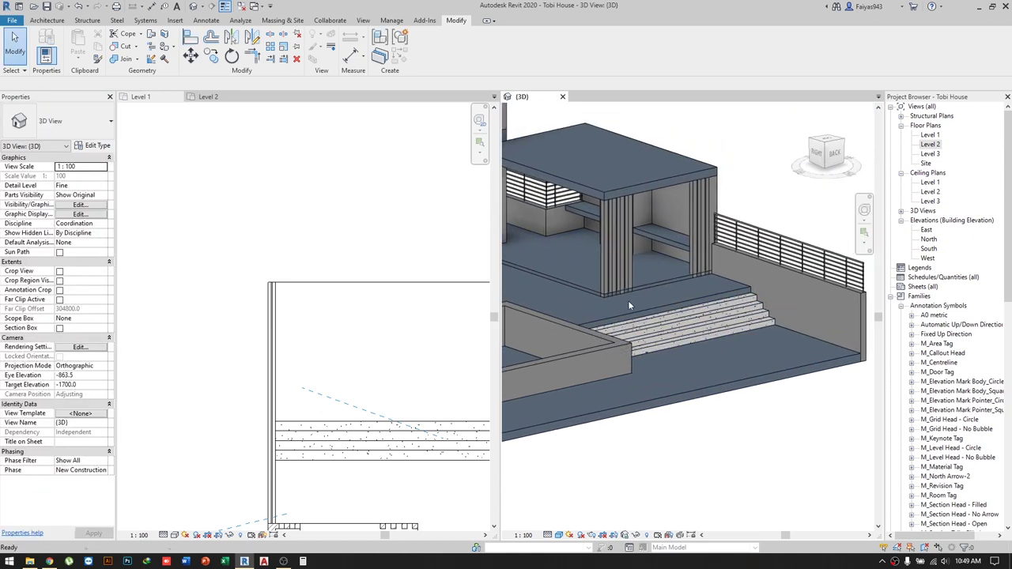
scroll(660, 287, up, 2)
click(661, 286)
key(Escape)
Give the two selected pergola wall fins a base offset of 100.
click(635, 267)
ctrl+click(610, 263)
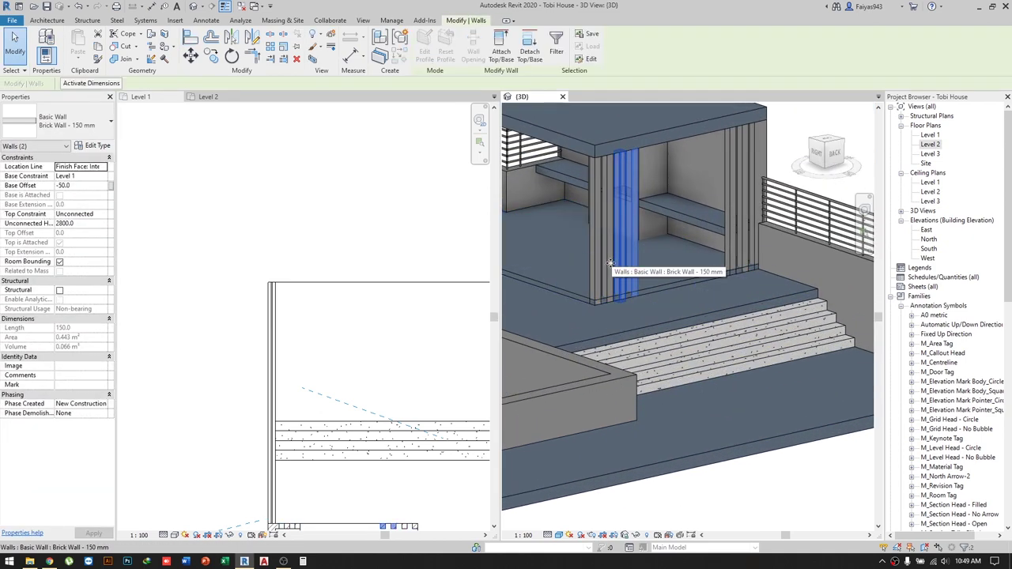
ctrl+click(745, 252)
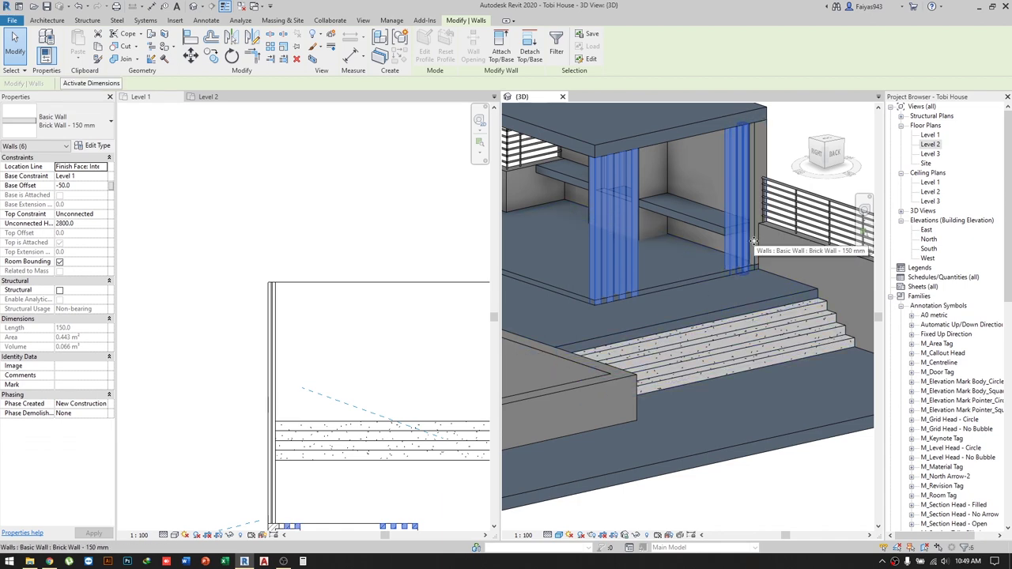
key(Escape)
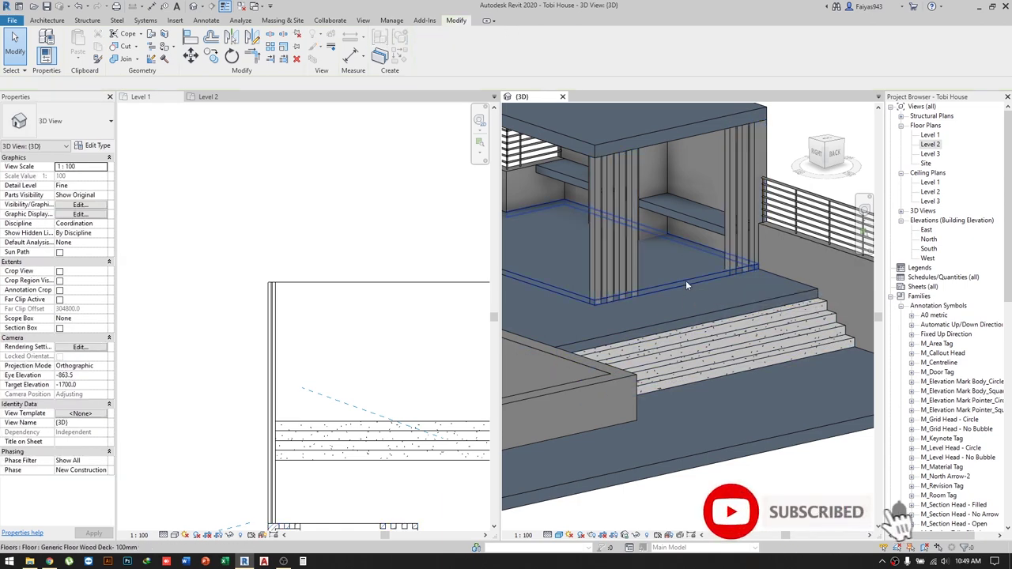
click(634, 279)
ctrl+click(610, 272)
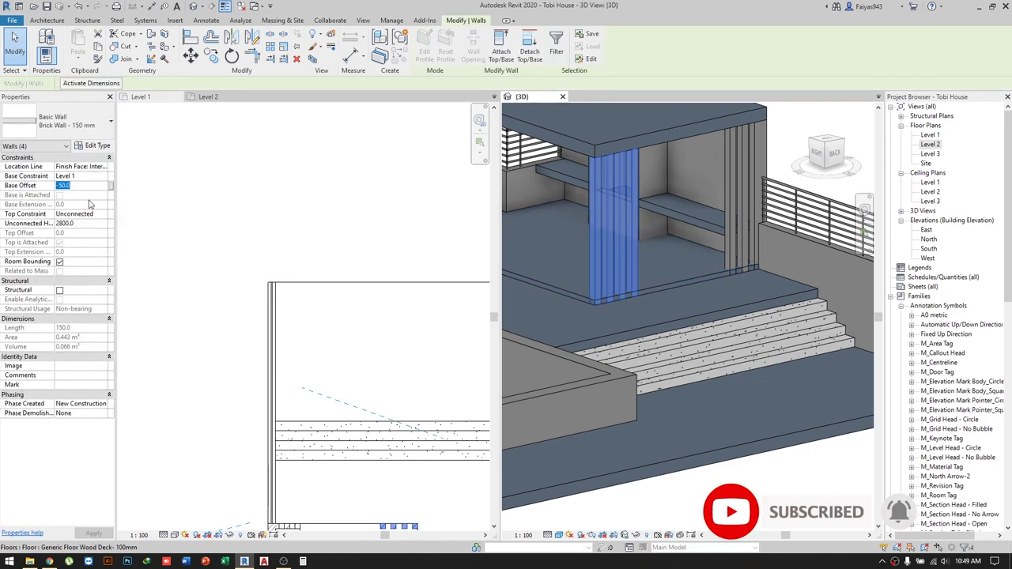
text(100)
key(Escape)
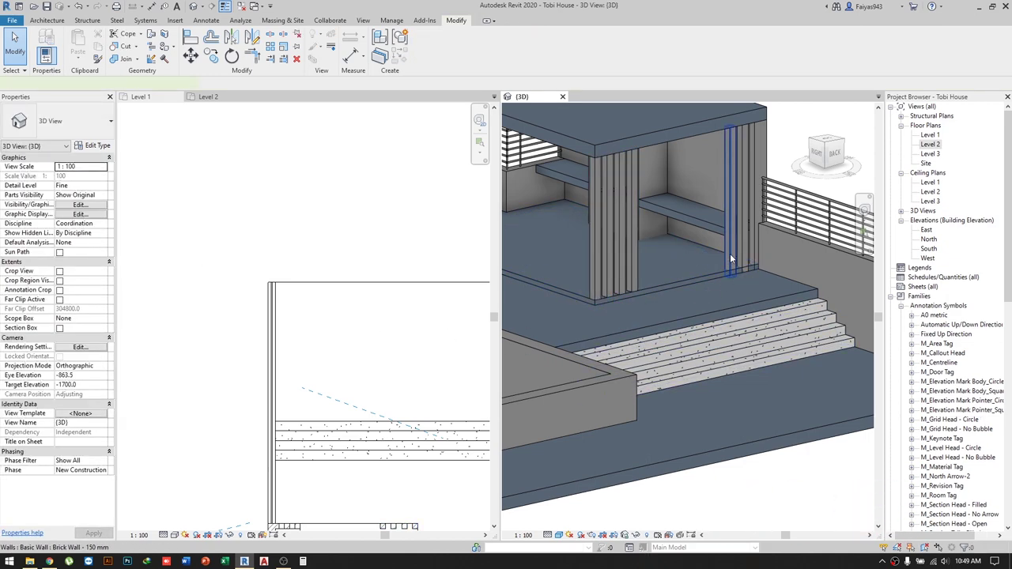
Select the three wall fins by the right column, then orbit to view the pergola from another side.
click(729, 253)
scroll(734, 243, up, 3)
ctrl+click(734, 238)
ctrl+click(767, 233)
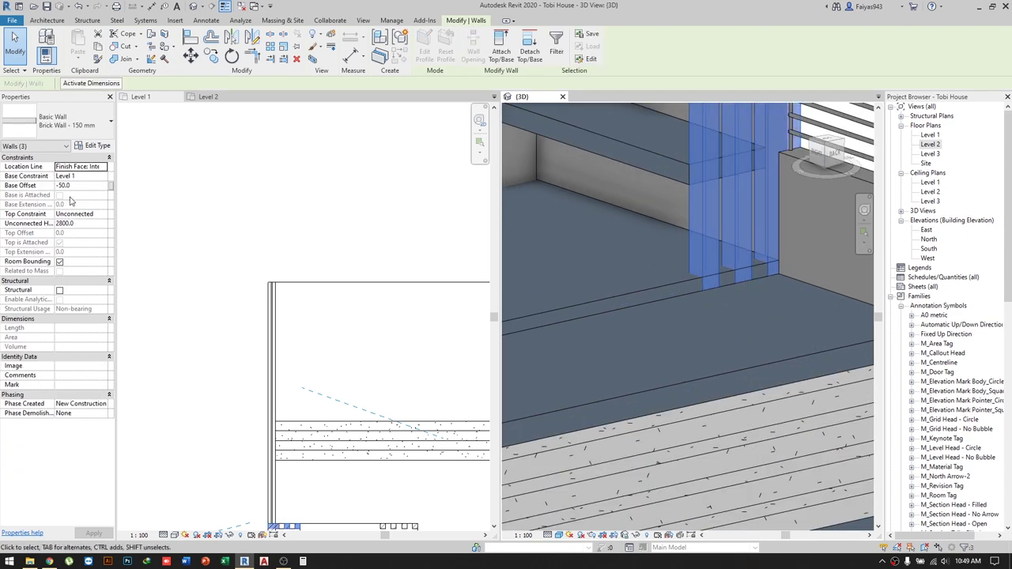
key(Escape)
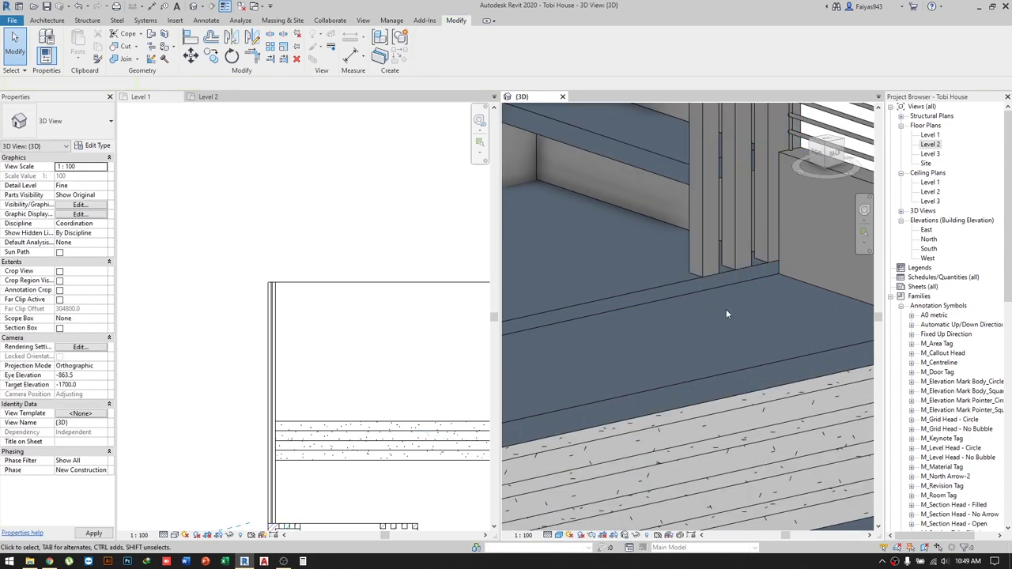
scroll(726, 309, down, 4)
scroll(735, 319, up, 2)
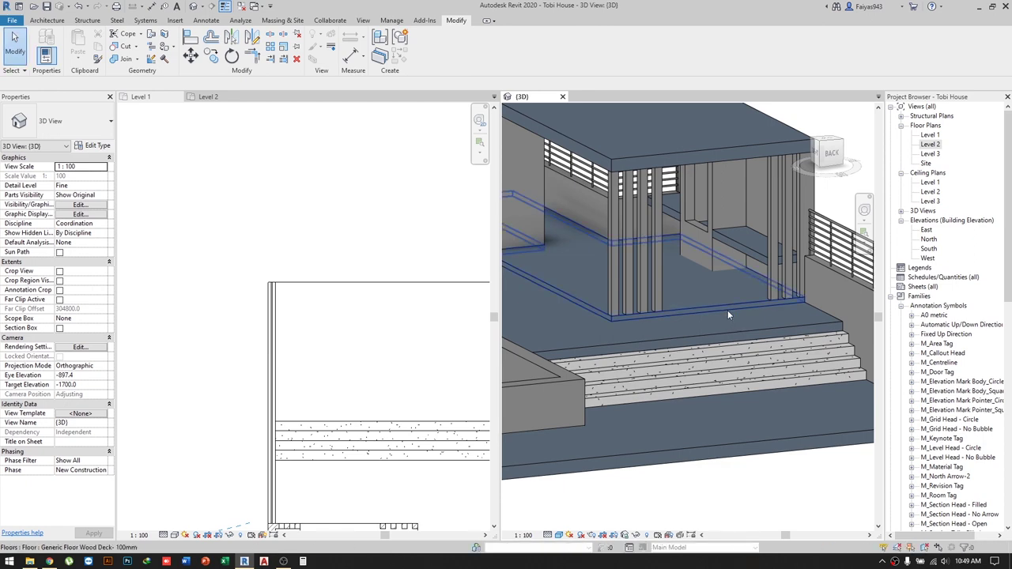
mouse_move(728, 310)
shift+middle_down()
mouse_move(607, 370)
mouse_move(770, 387)
mouse_move(712, 371)
shift+middle_up()
scroll(652, 353, down, 4)
Switch to the Level 2 floor plan and zoom in, cancelling an AL align attempt.
click(209, 96)
scroll(310, 370, down, 3)
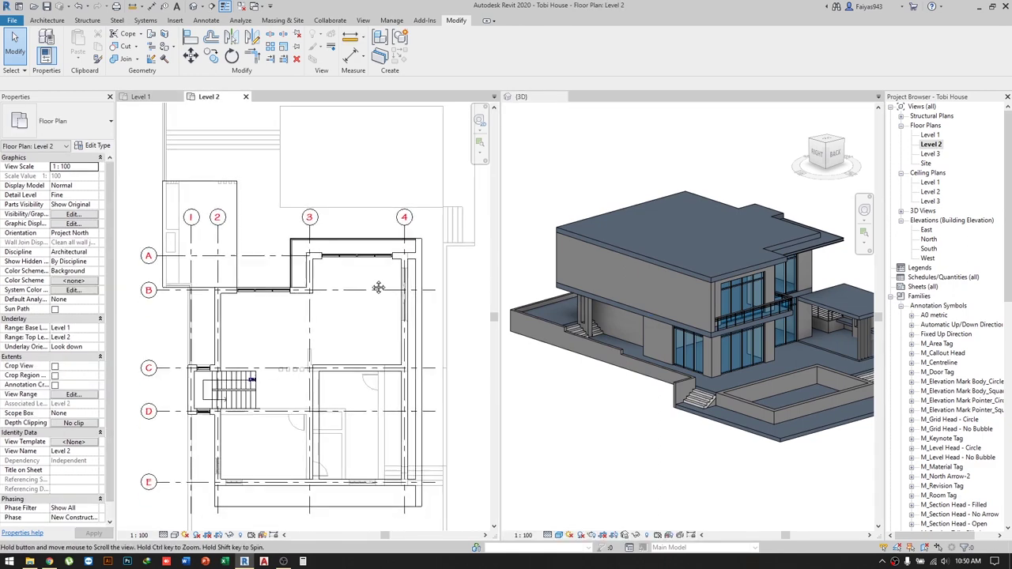
scroll(311, 369, down, 1)
scroll(311, 369, up, 3)
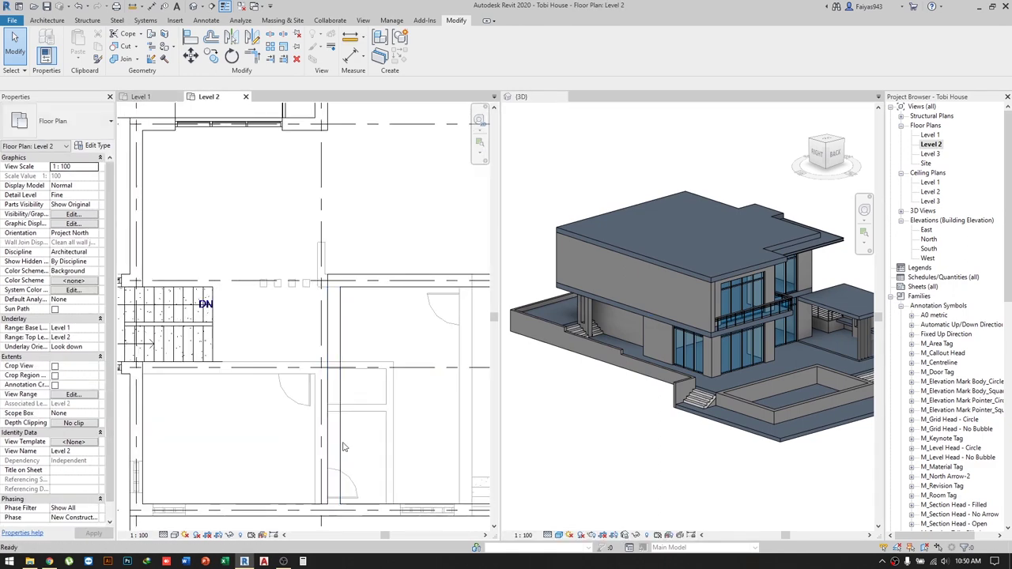
key(a)
key(l)
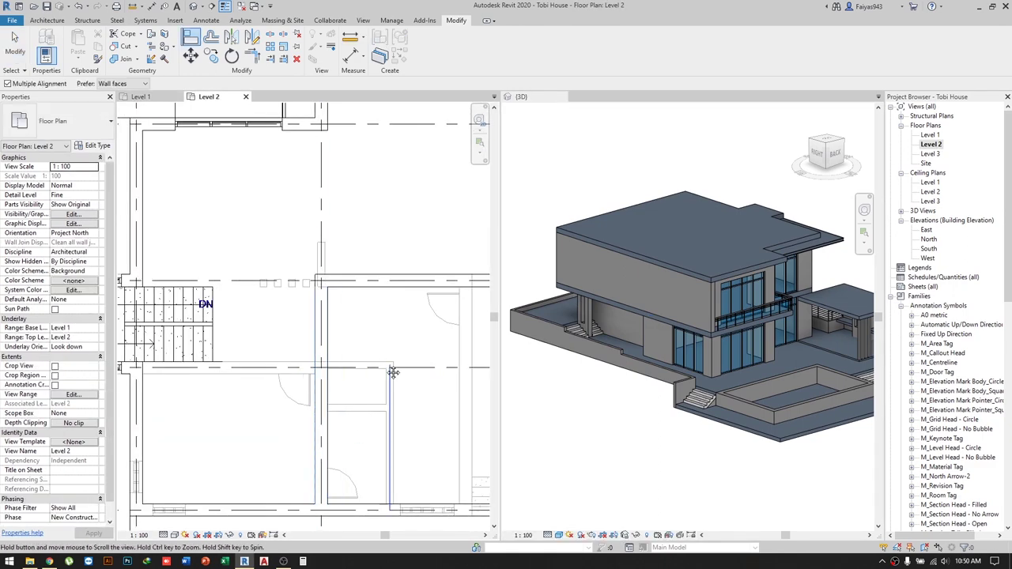
middle_drag(393, 371, 388, 337)
key(Escape)
Select a wall near the stair and cancel a started WA wall placement.
click(316, 380)
key(w)
key(a)
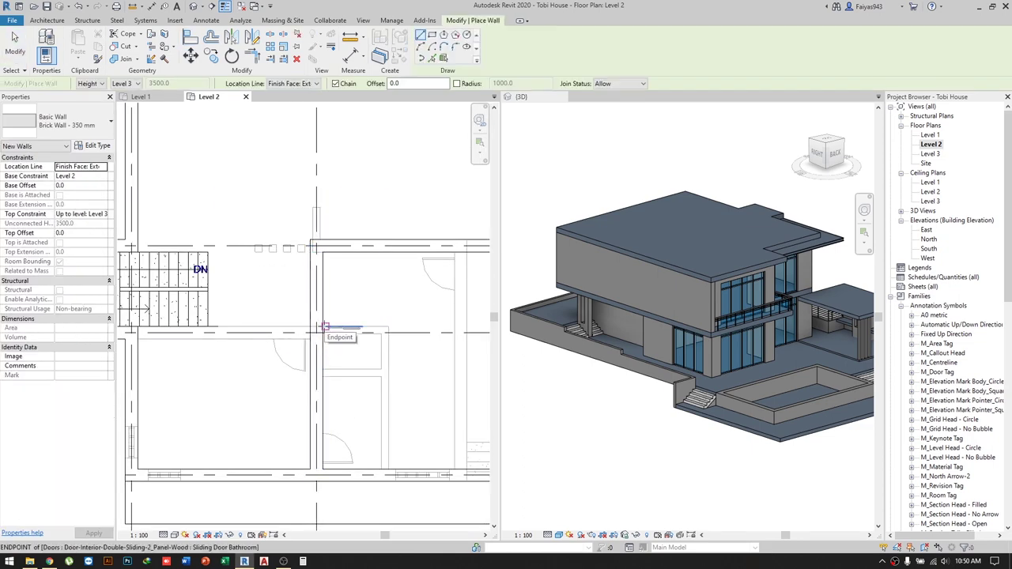
key(Escape)
scroll(356, 340, down, 1)
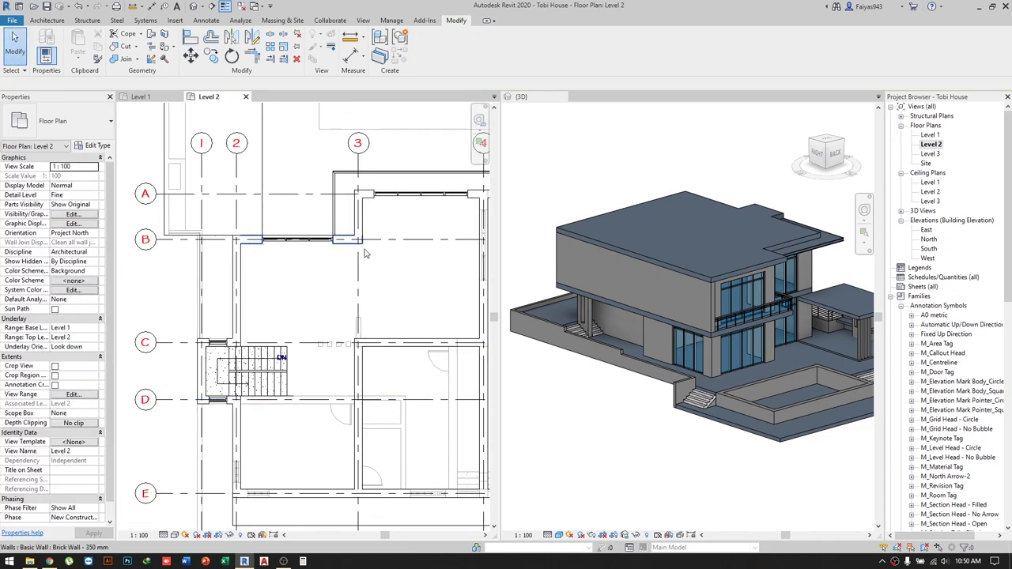
scroll(353, 356, down, 2)
Orbit the 3D model between front, back and right-back views beside the Level 2 plan.
mouse_move(680, 400)
shift+middle_down()
mouse_move(561, 444)
mouse_move(506, 427)
shift+middle_up()
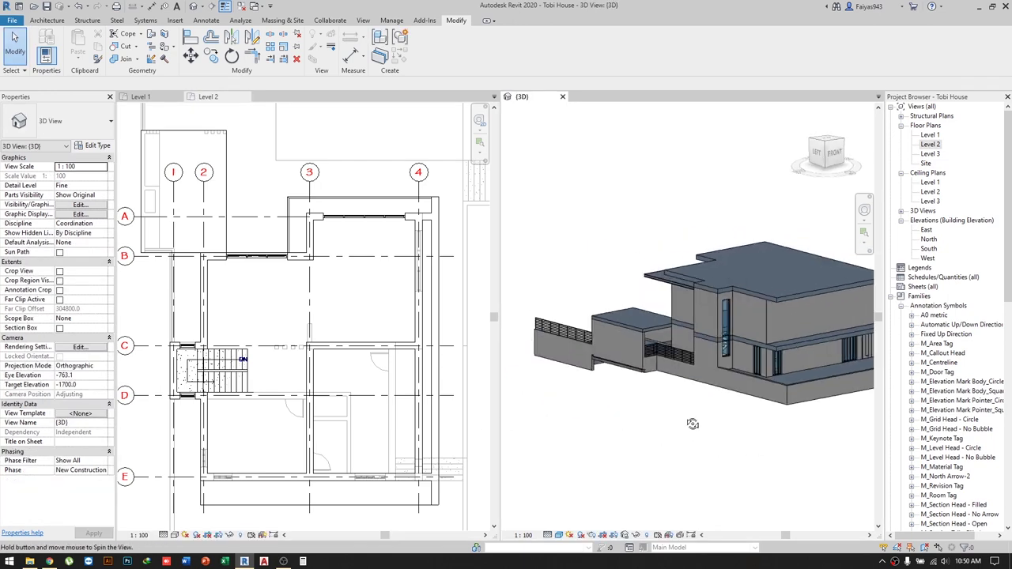
click(278, 300)
scroll(354, 441, down, 1)
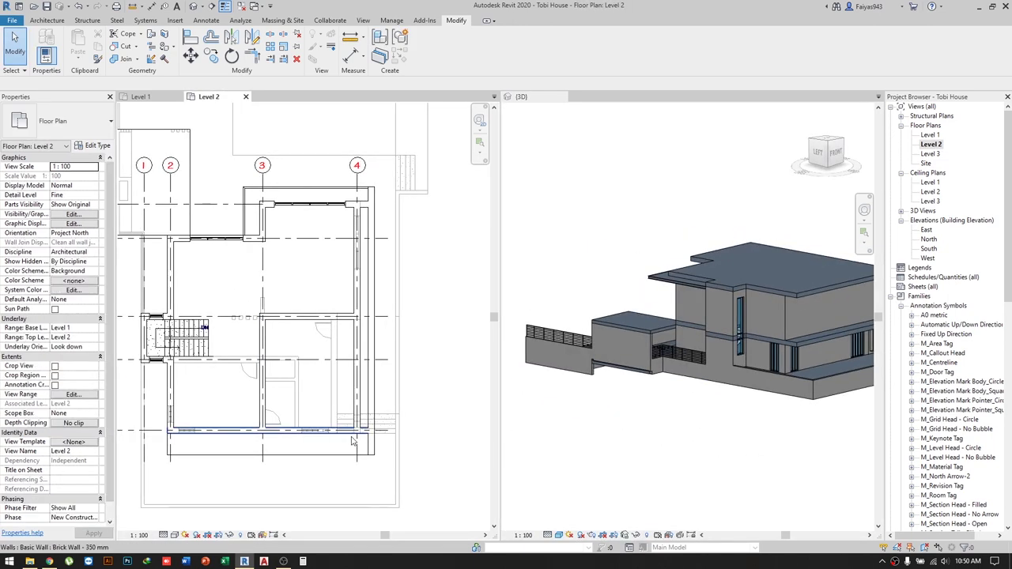
click(304, 433)
middle_drag(305, 438, 334, 412)
key(Escape)
click(688, 443)
shift+middle_drag(688, 443, 790, 427)
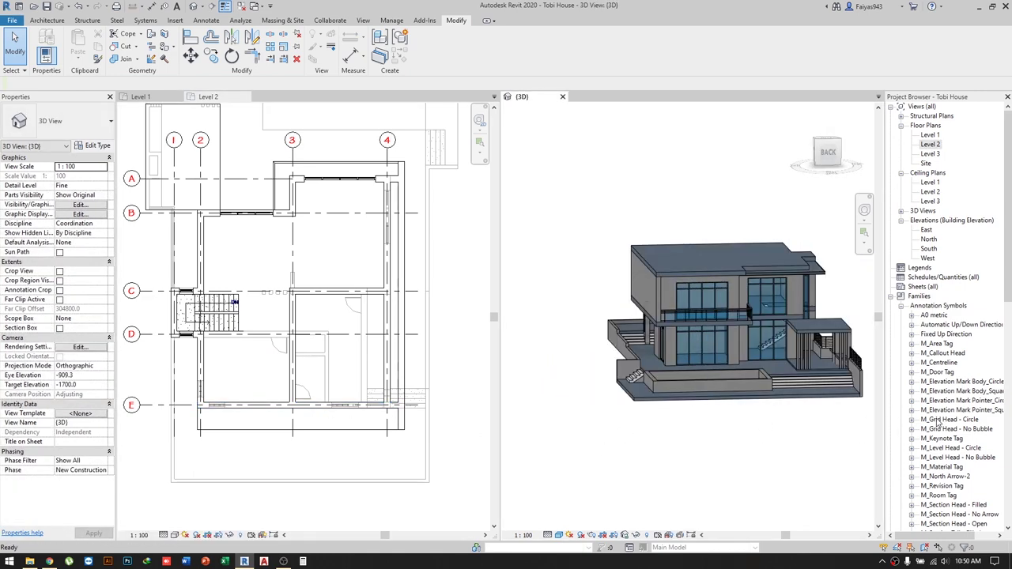
shift+middle_drag(938, 424, 696, 422)
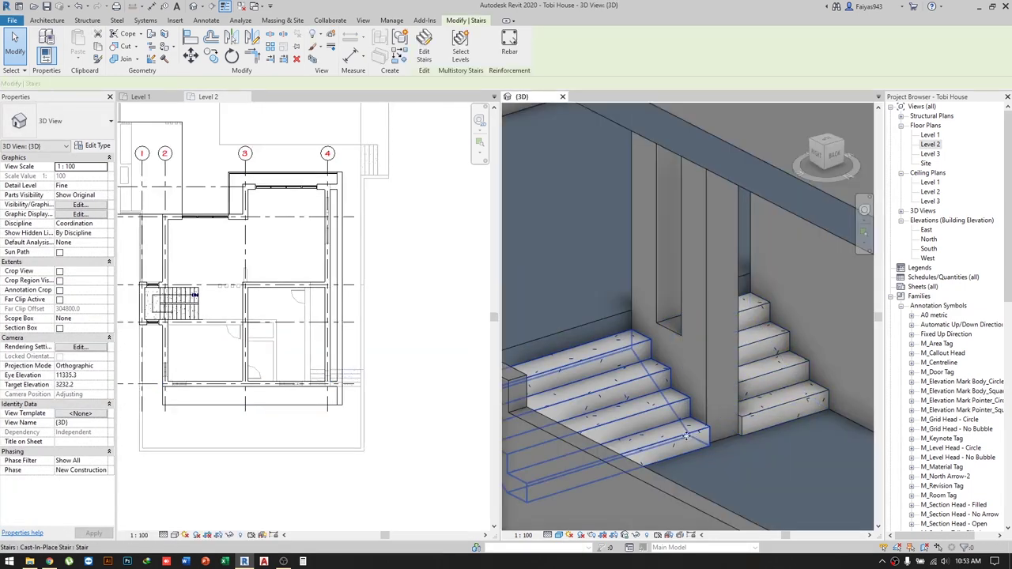
Draw a building section across the stair on the Level 1 plan and open Section 1.
click(343, 229)
click(149, 97)
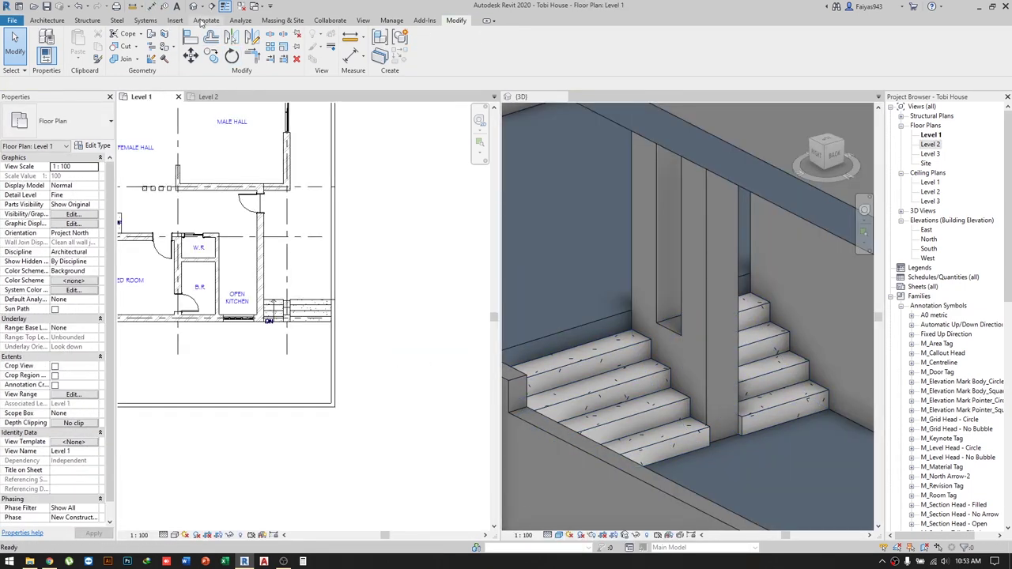
click(212, 6)
scroll(261, 261, up, 2)
click(291, 253)
click(292, 348)
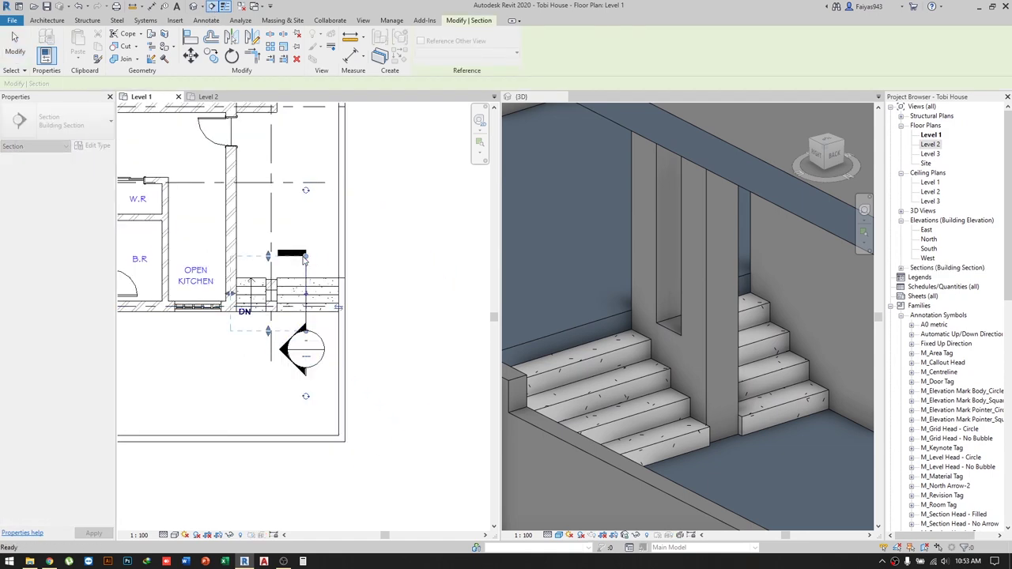
key(Escape)
click(294, 347)
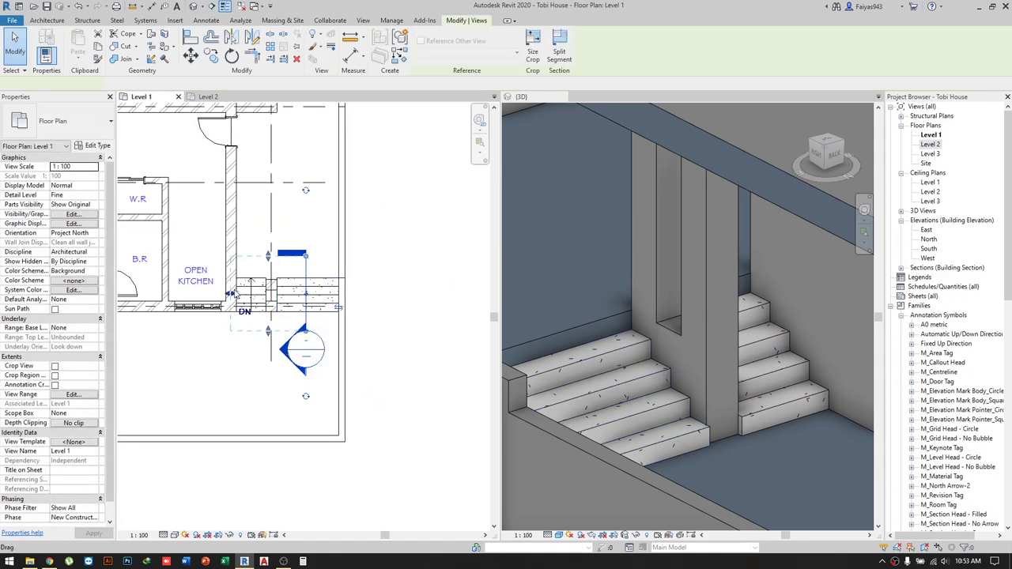
double_click(301, 348)
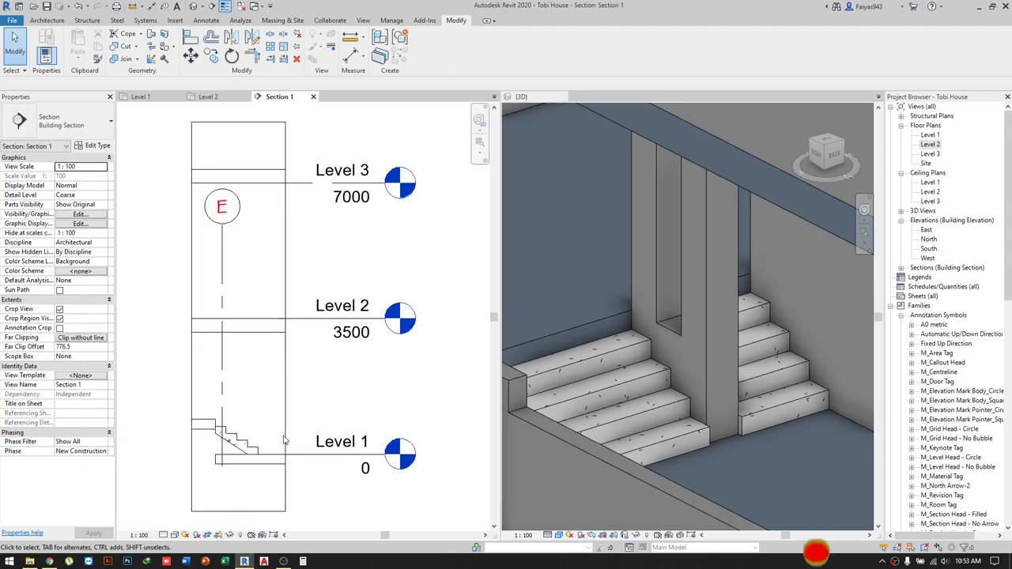
Set the Section 1 view scale to 1:10.
scroll(169, 486, up, 3)
scroll(169, 486, up, 3)
click(139, 535)
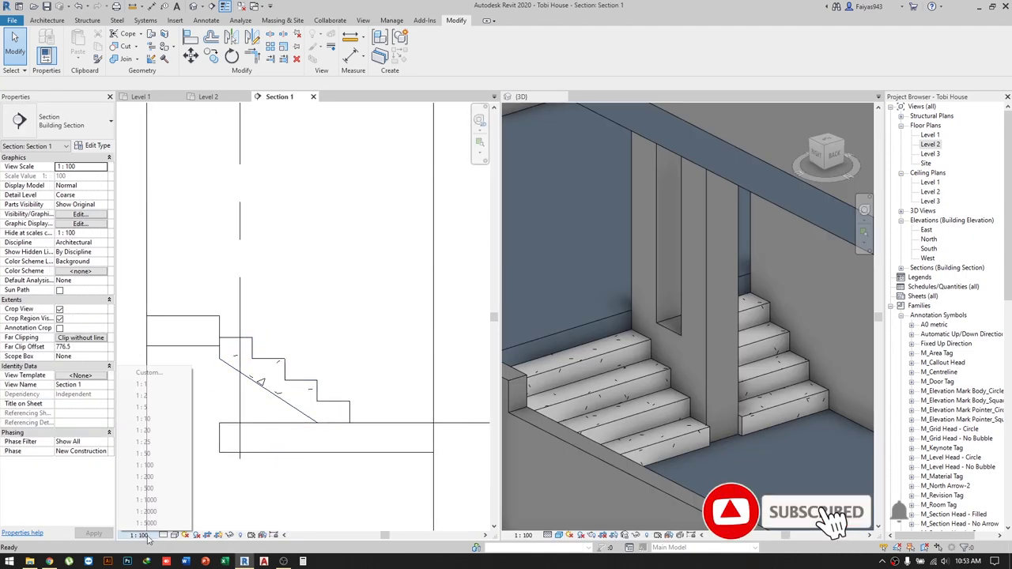
click(138, 421)
Dimension the stair treads with a DI aligned dimension chain placed right of the stair.
key(d)
key(i)
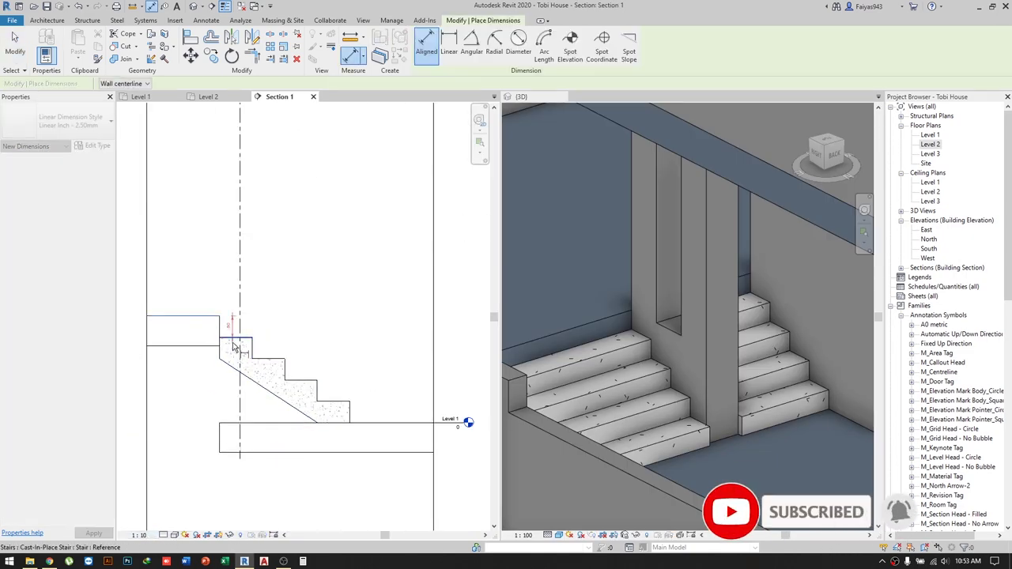
scroll(270, 330, up, 1)
click(261, 339)
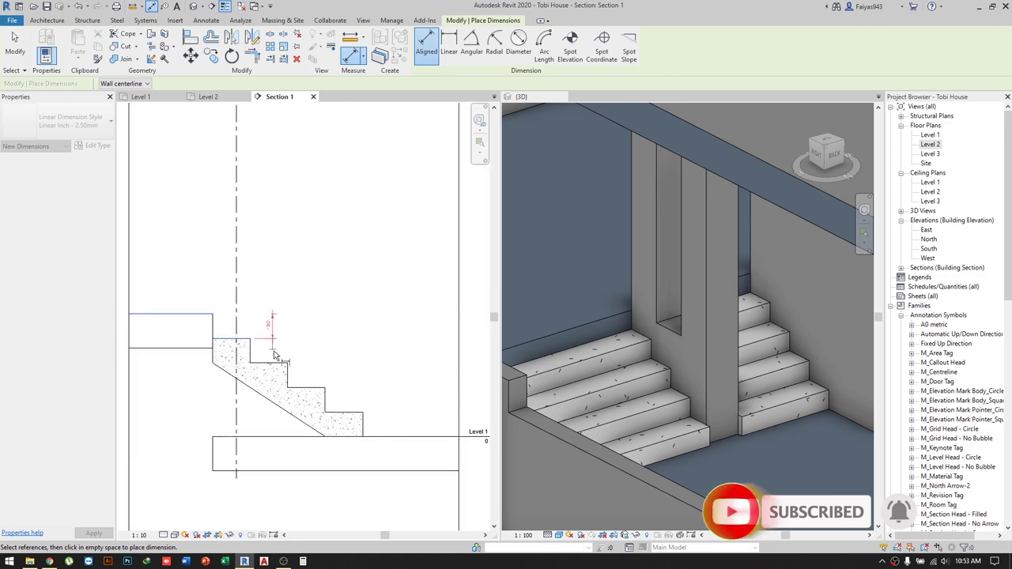
click(276, 364)
click(312, 387)
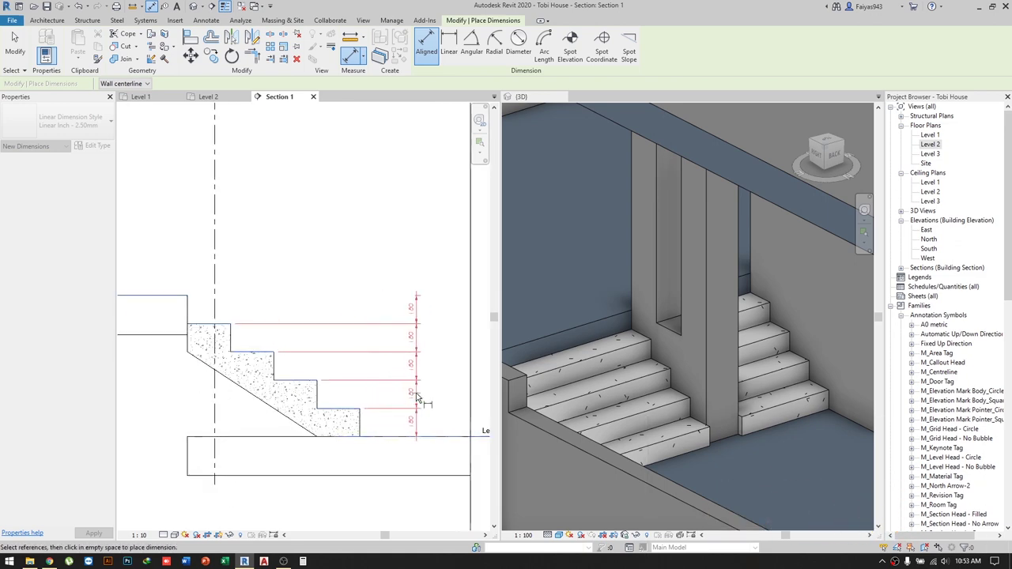
click(418, 396)
scroll(407, 372, up, 2)
key(Escape)
key(Escape)
scroll(427, 452, down, 3)
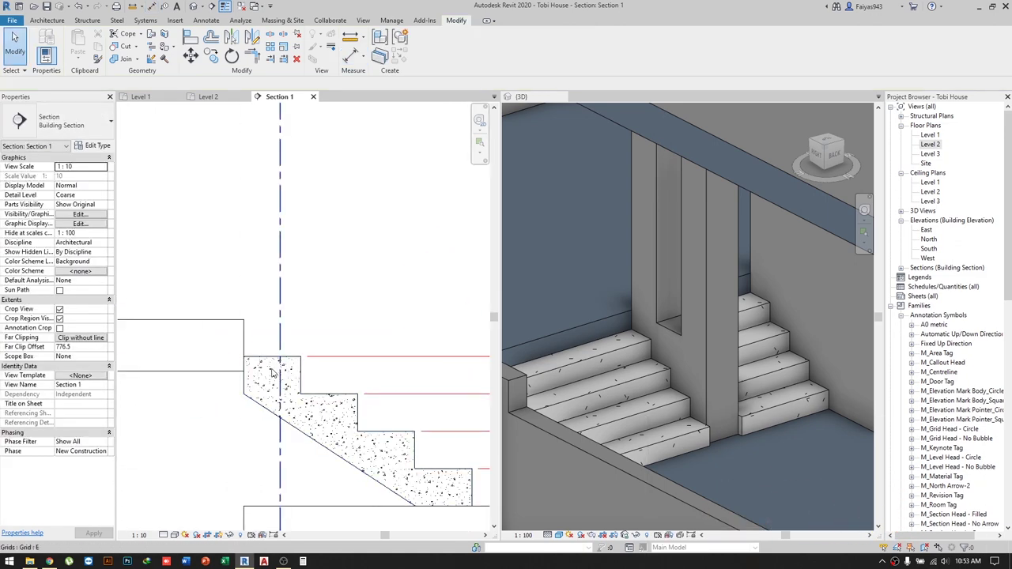
Close Section 1 and delete its section marker from the Level 1 plan.
click(313, 96)
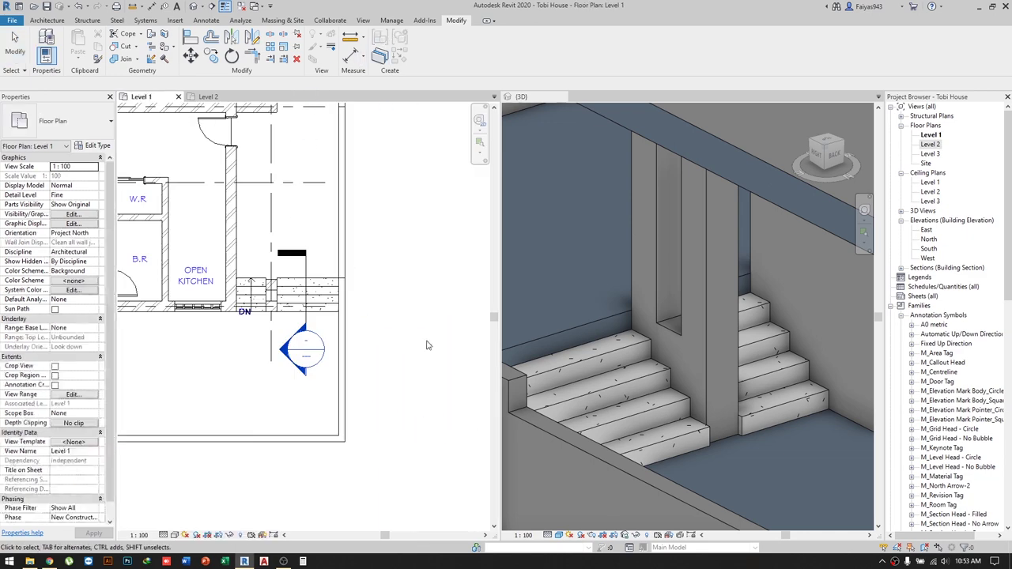
click(311, 273)
key(Delete)
key(Return)
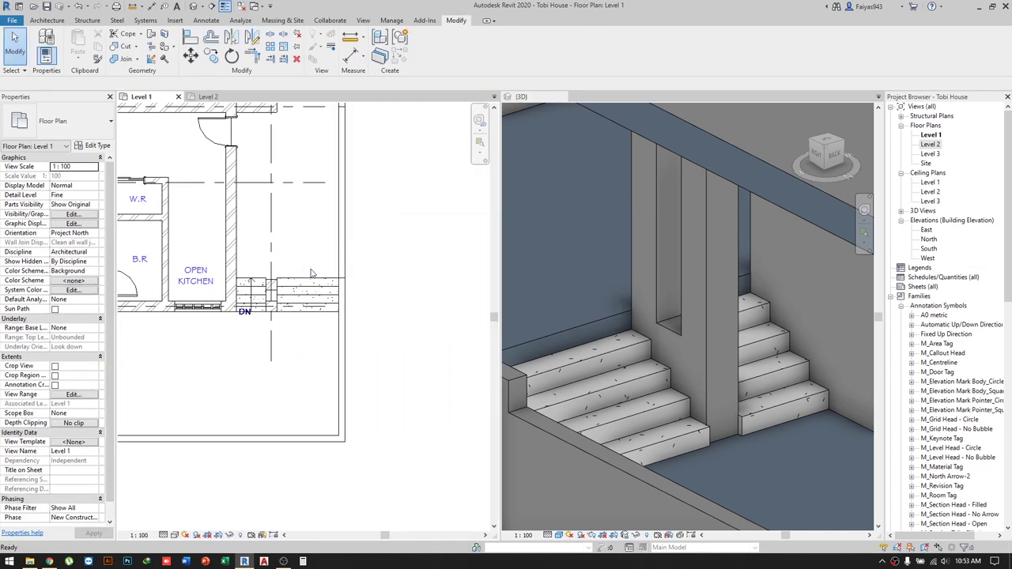
Copy the MALE HALL label up into the pool and retype it as SWIMMING POOL.
scroll(281, 273, down, 2)
scroll(316, 300, down, 2)
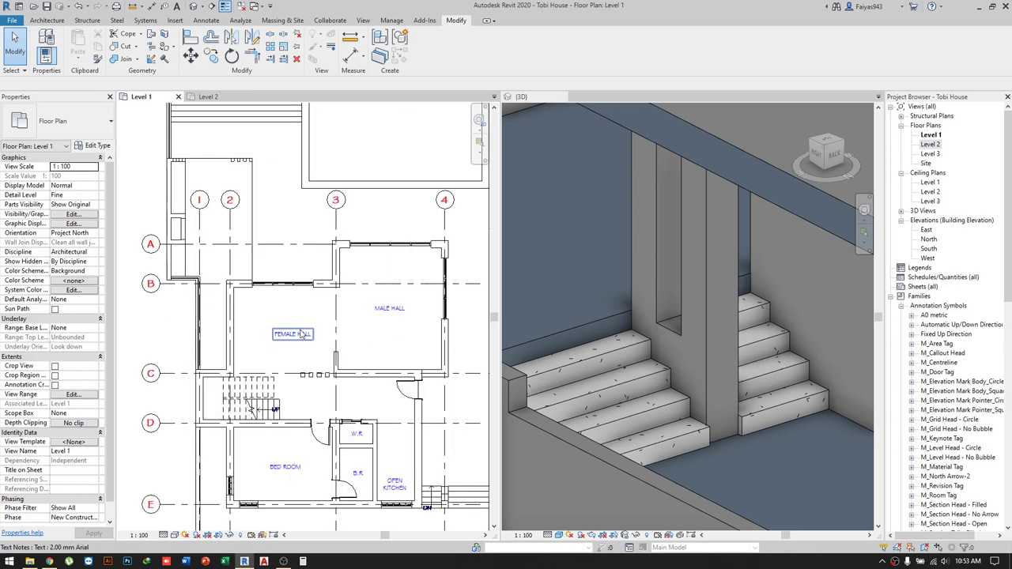
click(377, 309)
drag(377, 308, 375, 171)
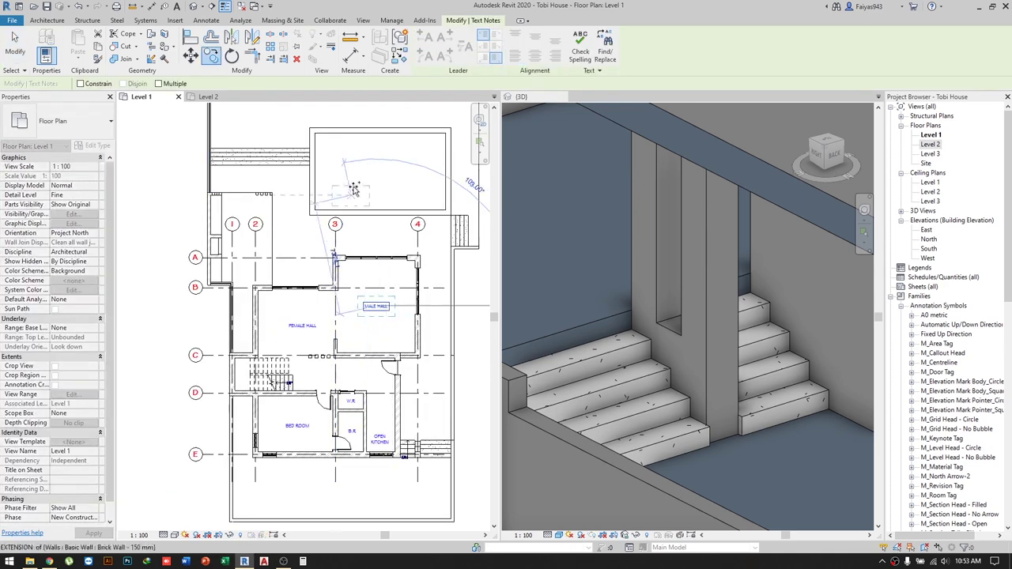
scroll(375, 171, up, 2)
scroll(375, 166, up, 2)
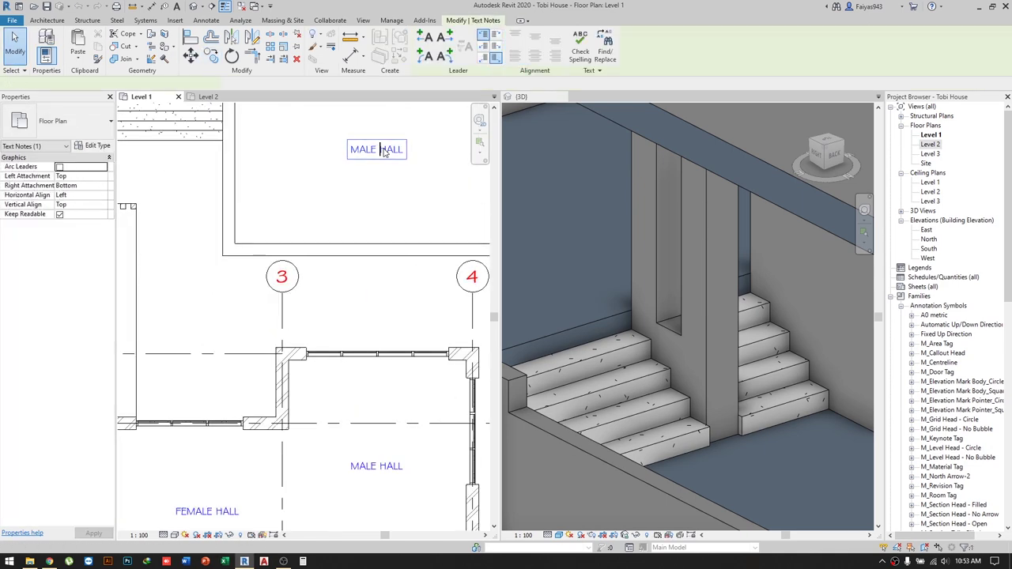
double_click(383, 150)
text(SWIMMING POOL)
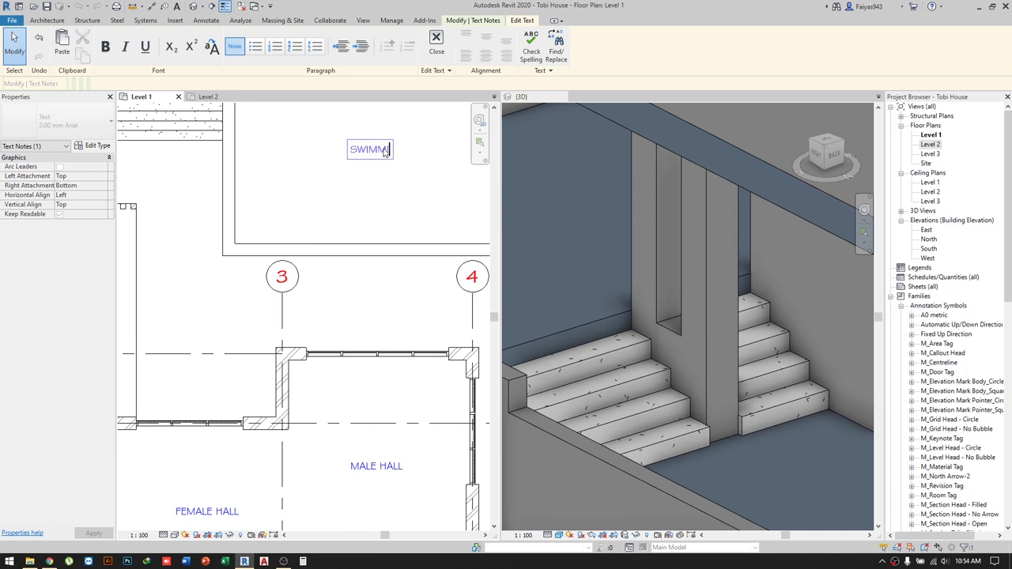
click(430, 219)
scroll(410, 251, down, 2)
scroll(410, 251, down, 2)
middle_drag(410, 251, 310, 256)
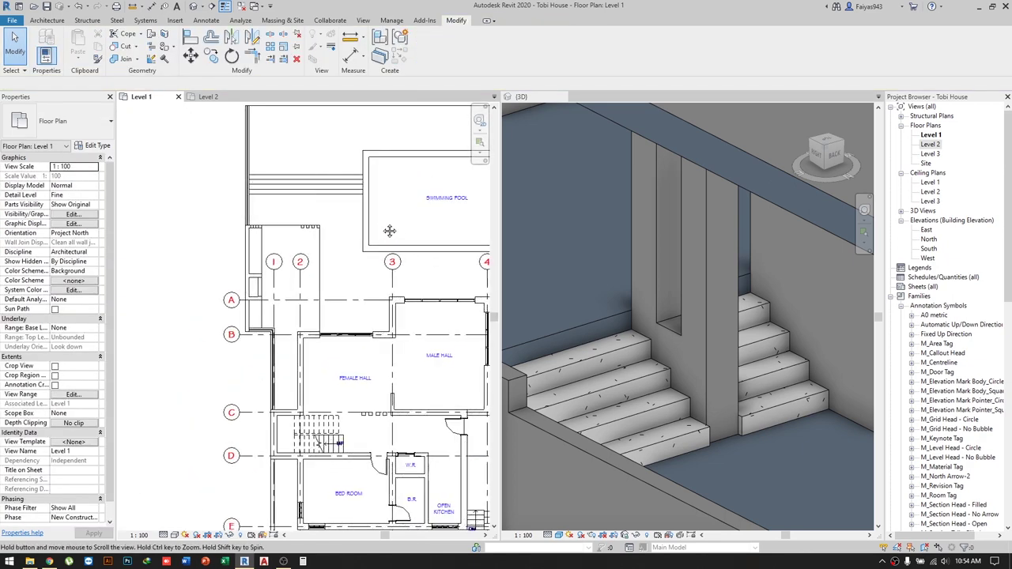
Drag grid 2's end above the pool and grid A's end further left.
click(226, 267)
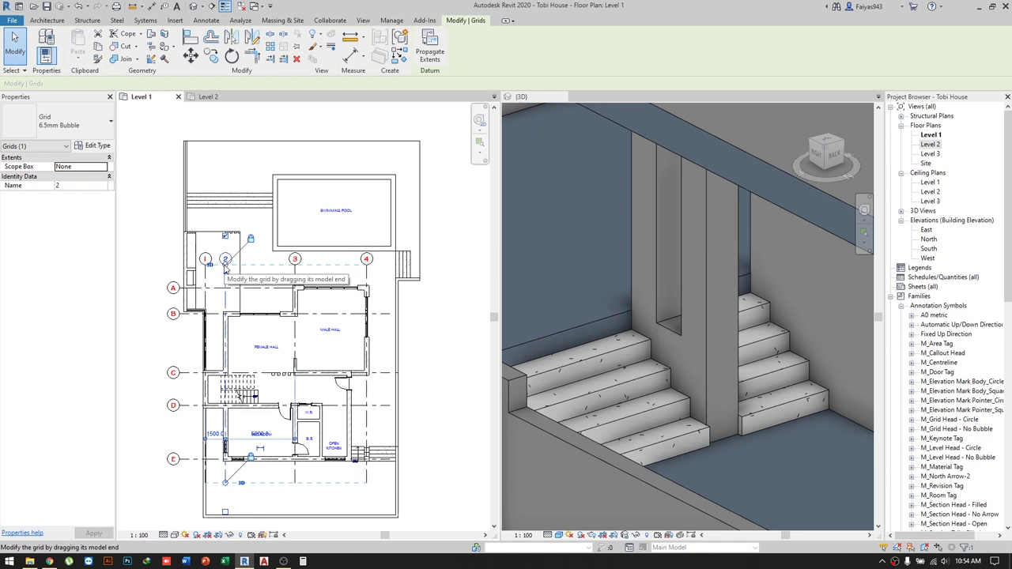
drag(225, 268, 226, 122)
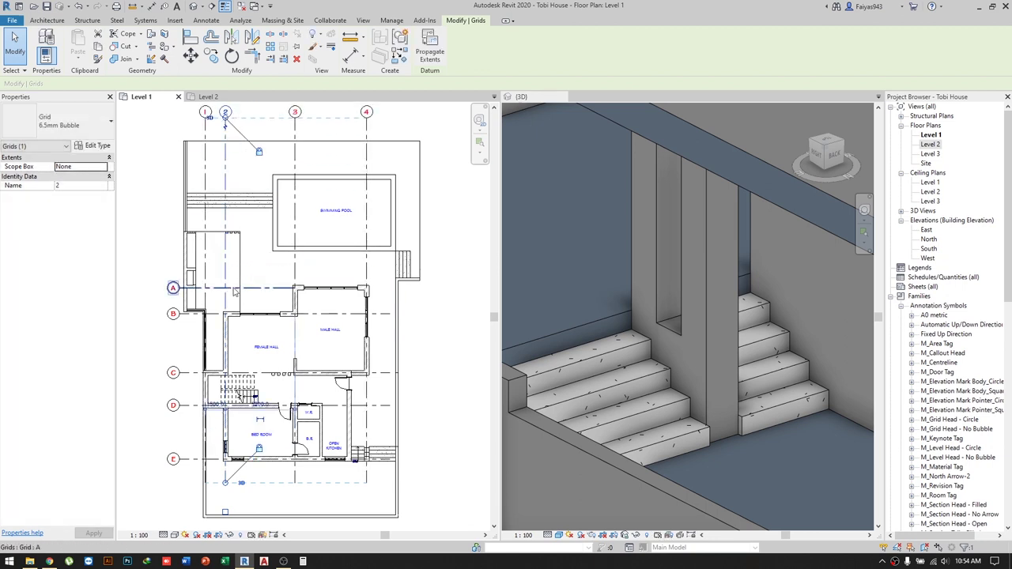
click(259, 291)
drag(172, 288, 156, 288)
click(422, 397)
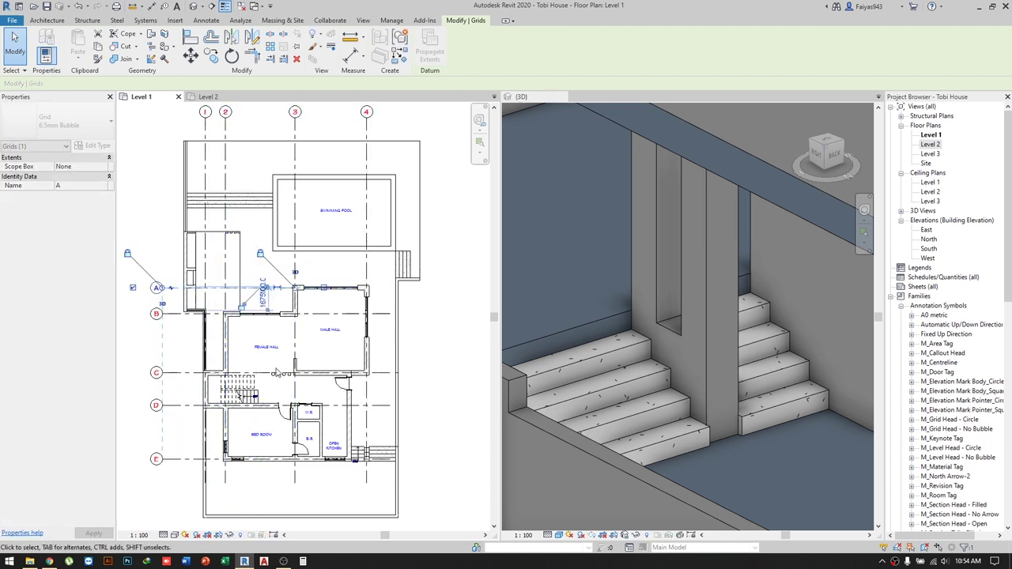
scroll(431, 370, up, 1)
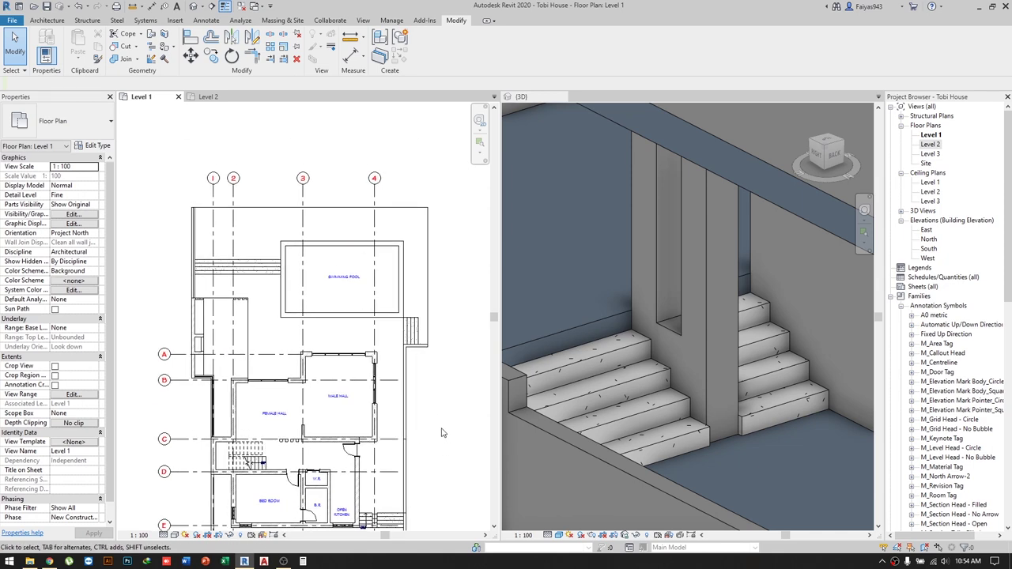
scroll(314, 282, up, 1)
click(358, 281)
Copy the SWIMMING POOL label into the open area left of the pool.
key(m)
key(v)
click(358, 281)
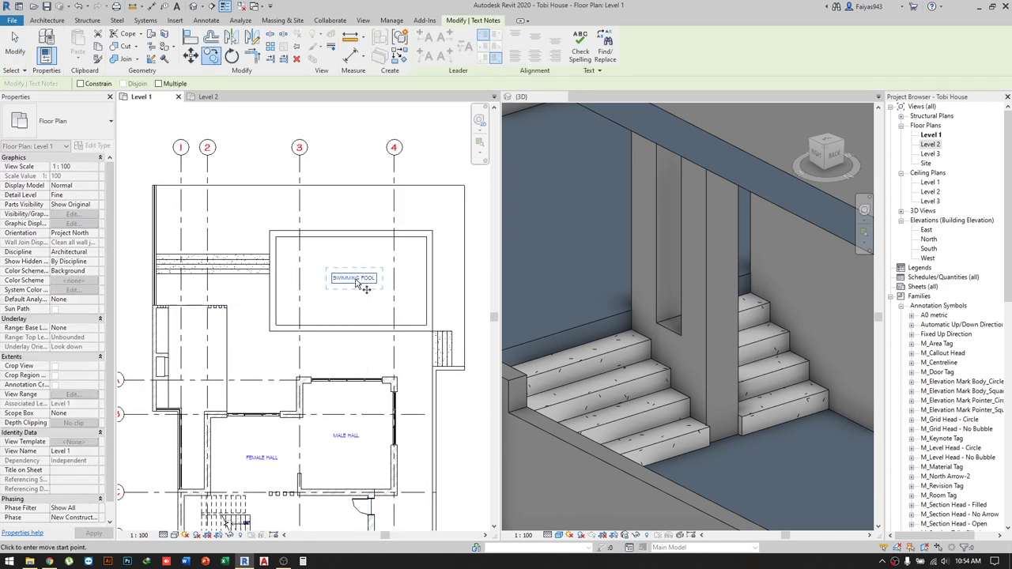
scroll(194, 352, up, 1)
scroll(194, 352, up, 1)
click(196, 347)
scroll(199, 347, up, 2)
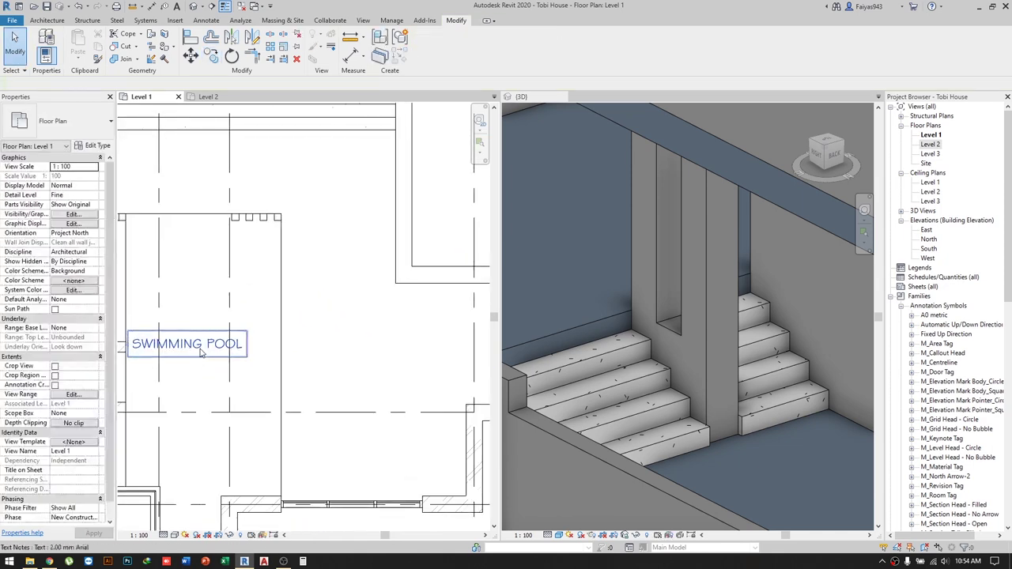
Change the copied label's text to BBQ SEATING.
double_click(202, 352)
text(BBQ)
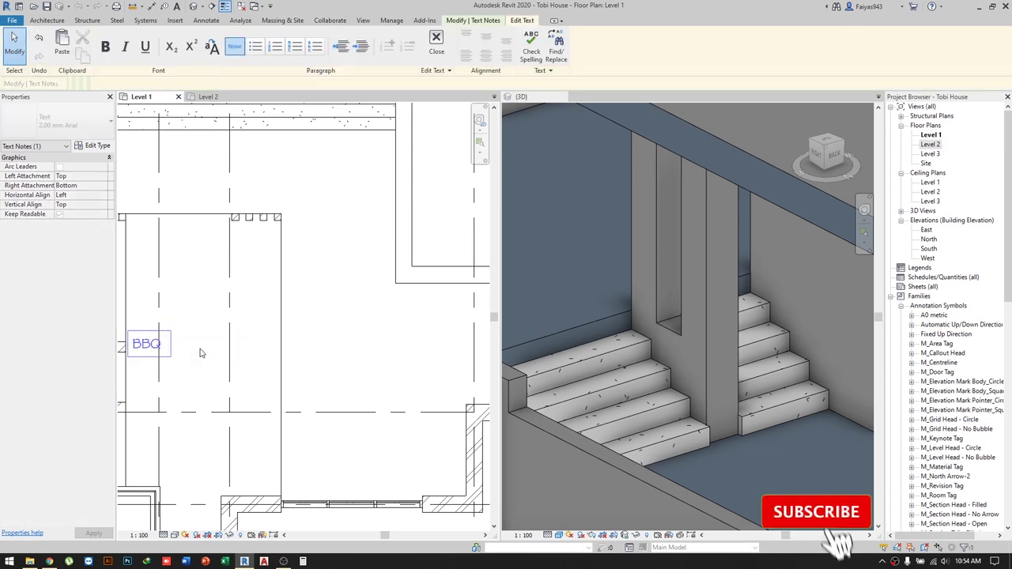
text( LOUNG)
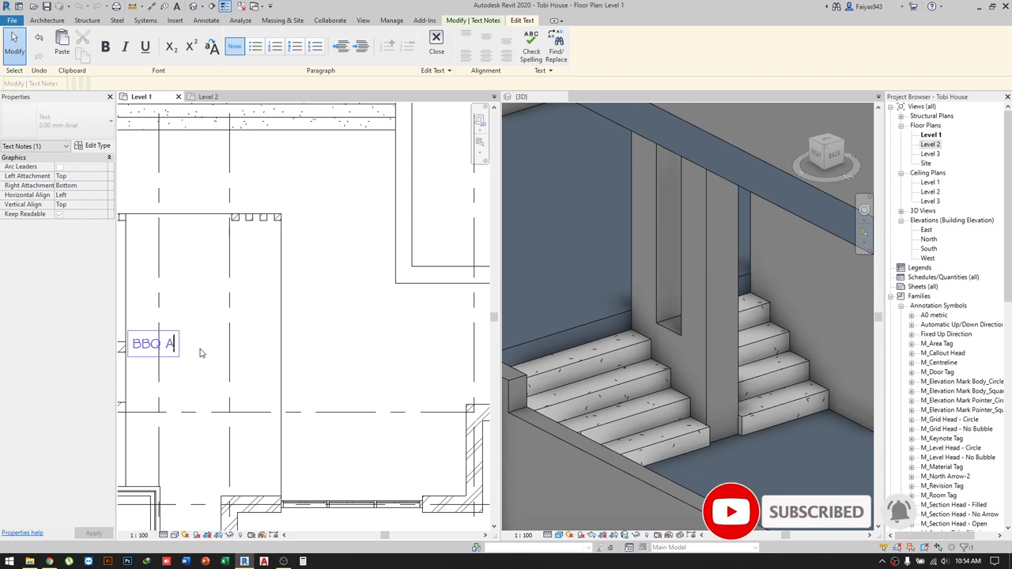
double_click(179, 338)
text(SEATING)
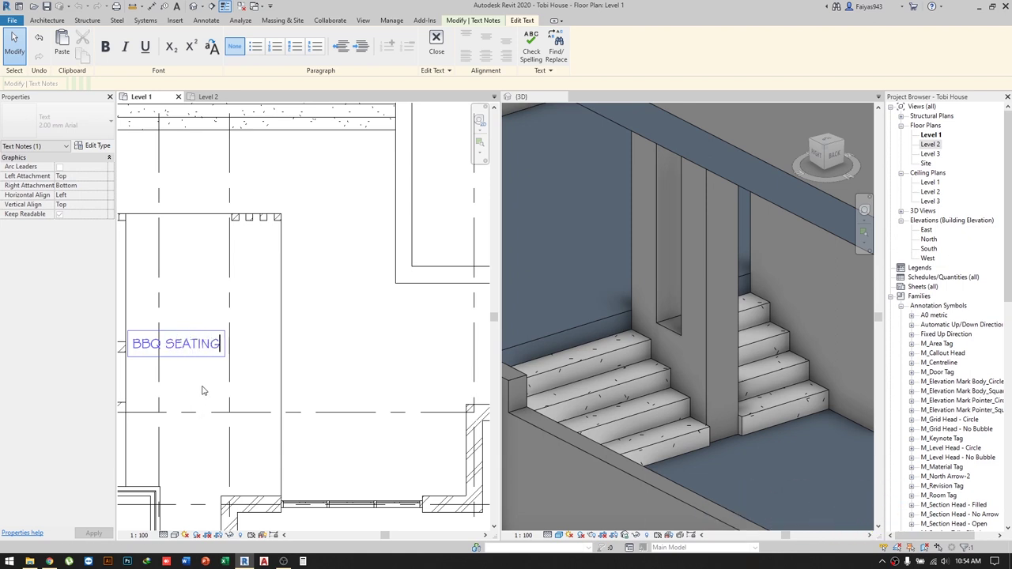
click(201, 390)
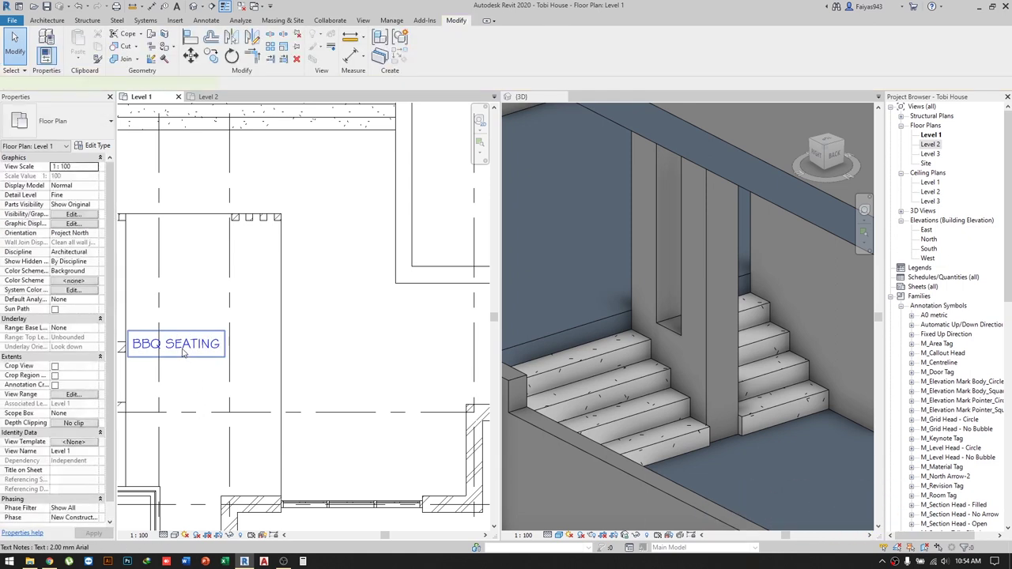
Reposition the BBQ SEATING label, break it onto two lines, and centre-align it.
drag(160, 343, 184, 326)
double_click(185, 326)
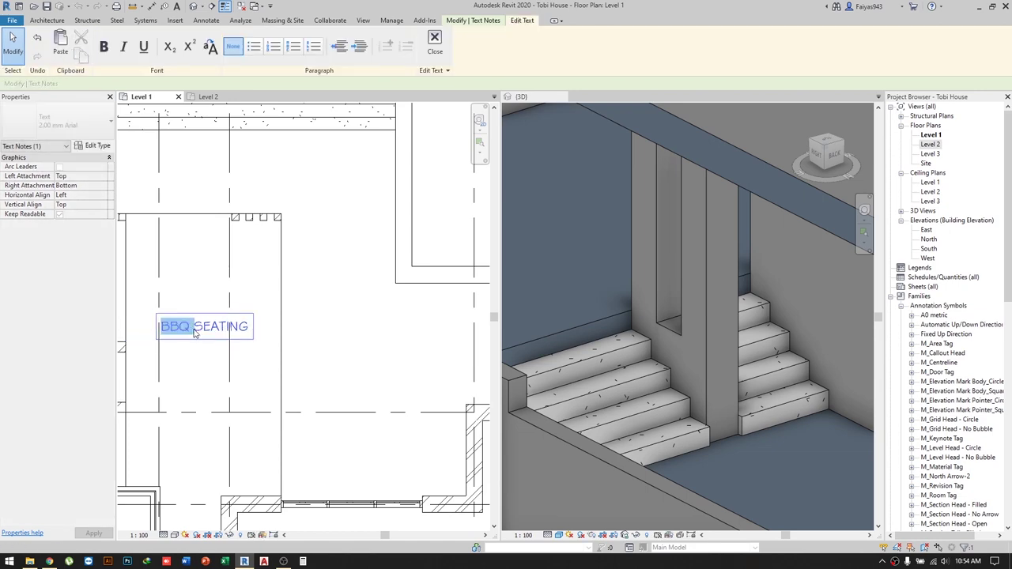
click(199, 377)
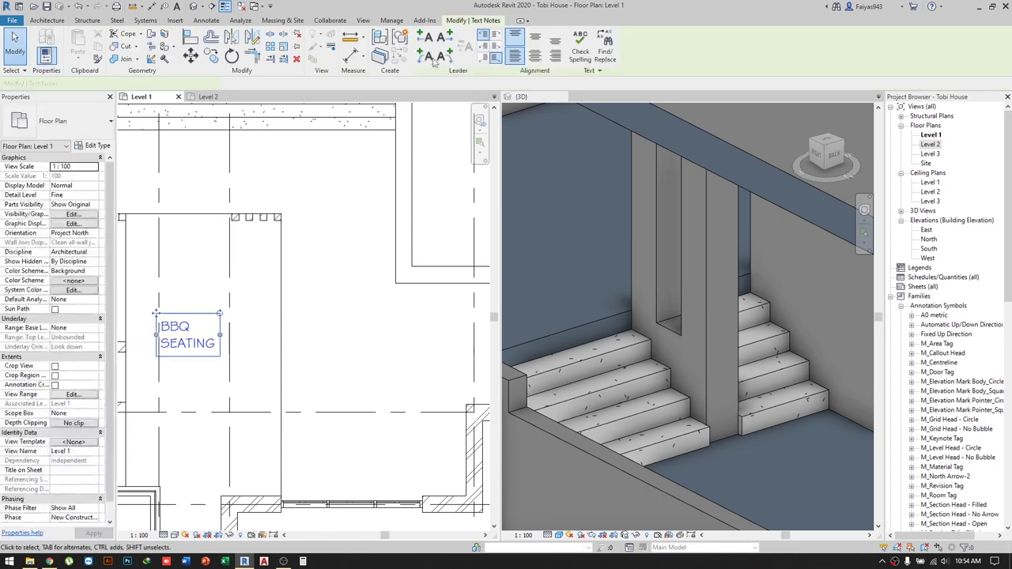
key(Escape)
click(188, 335)
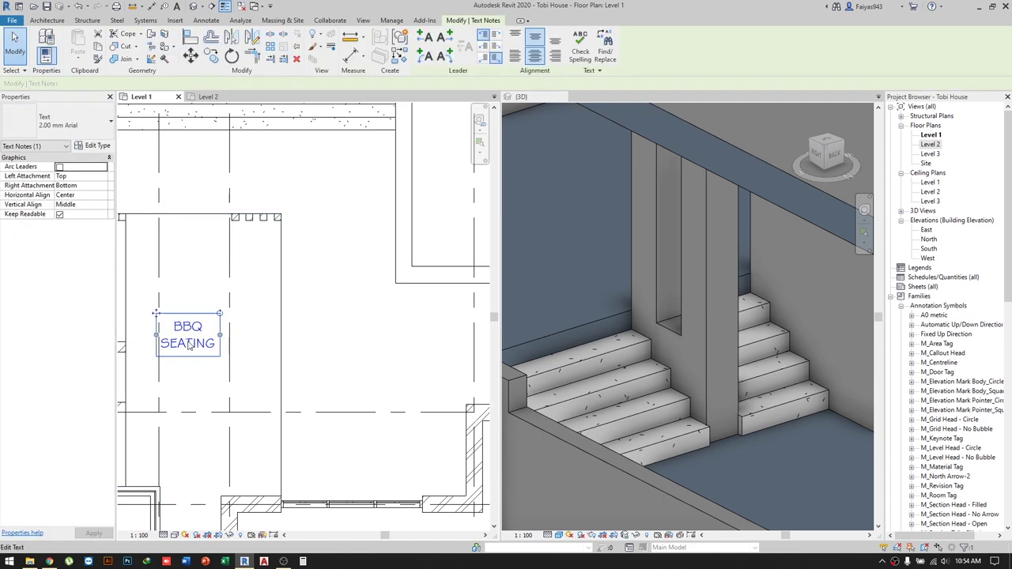
middle_drag(254, 360, 190, 380)
scroll(189, 380, down, 2)
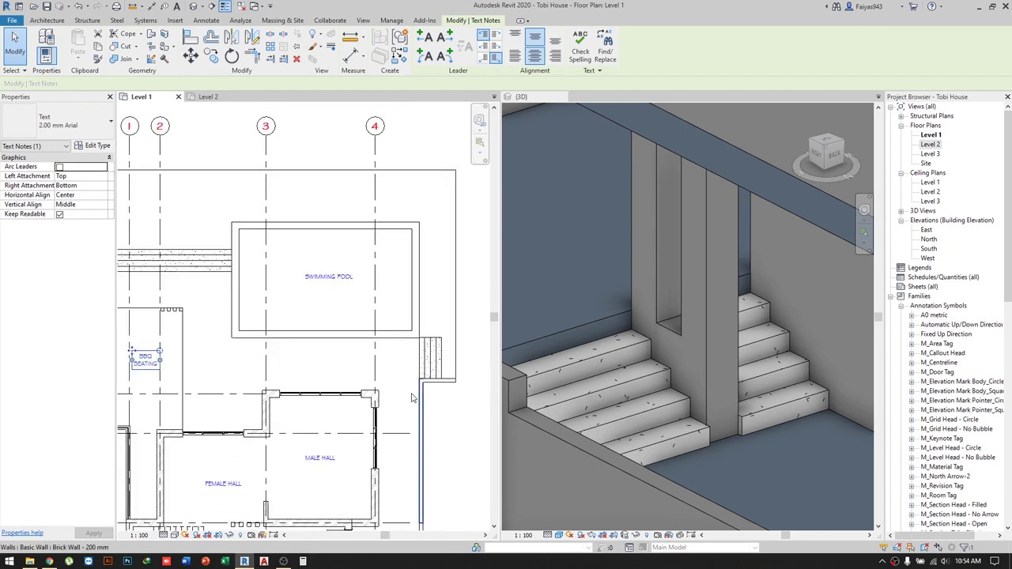
scroll(411, 398, down, 2)
key(Escape)
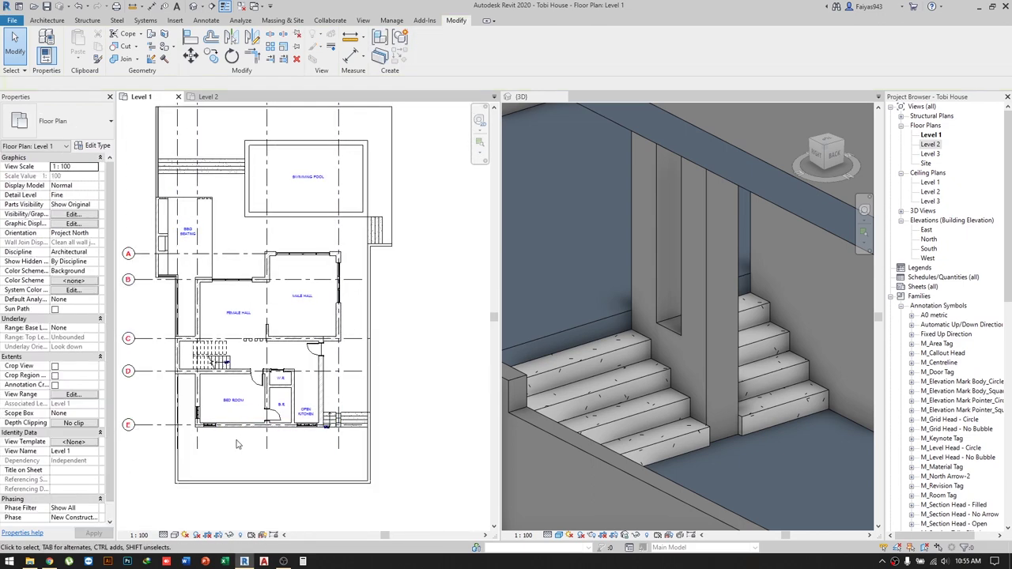